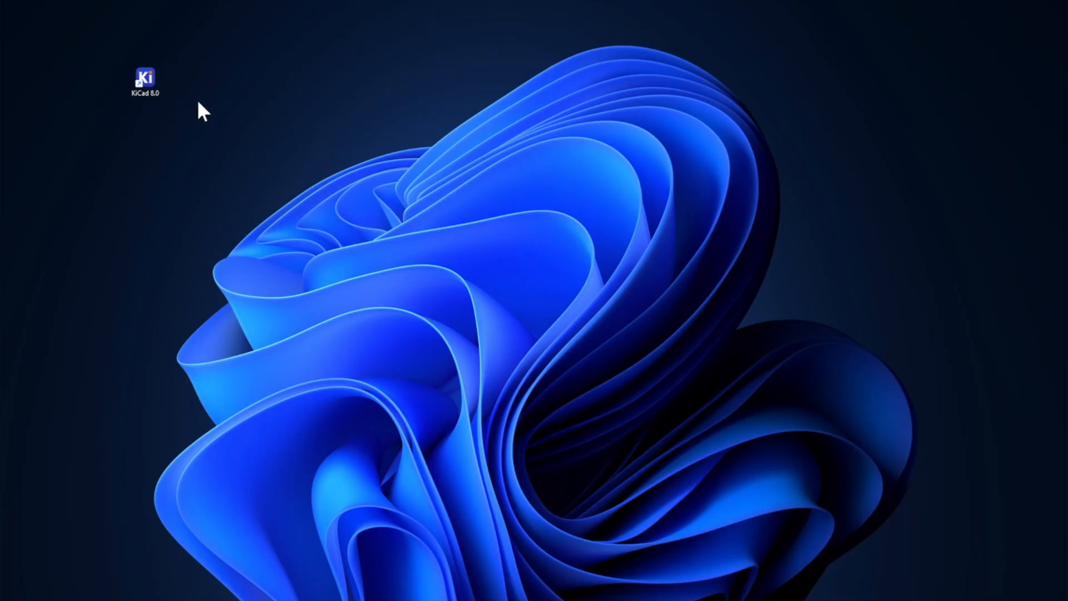
# - Launch KiCad 8.0 and start a new project, browsing up to the Kicad_Sim folder as its location
pyautogui.doubleClick(143, 82)
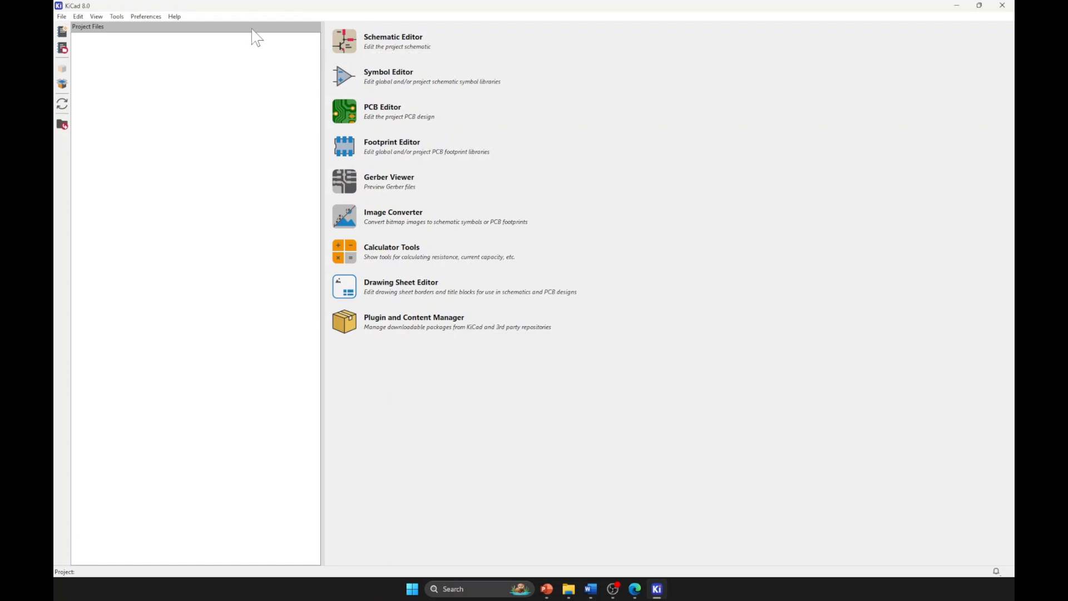
pyautogui.click(63, 16)
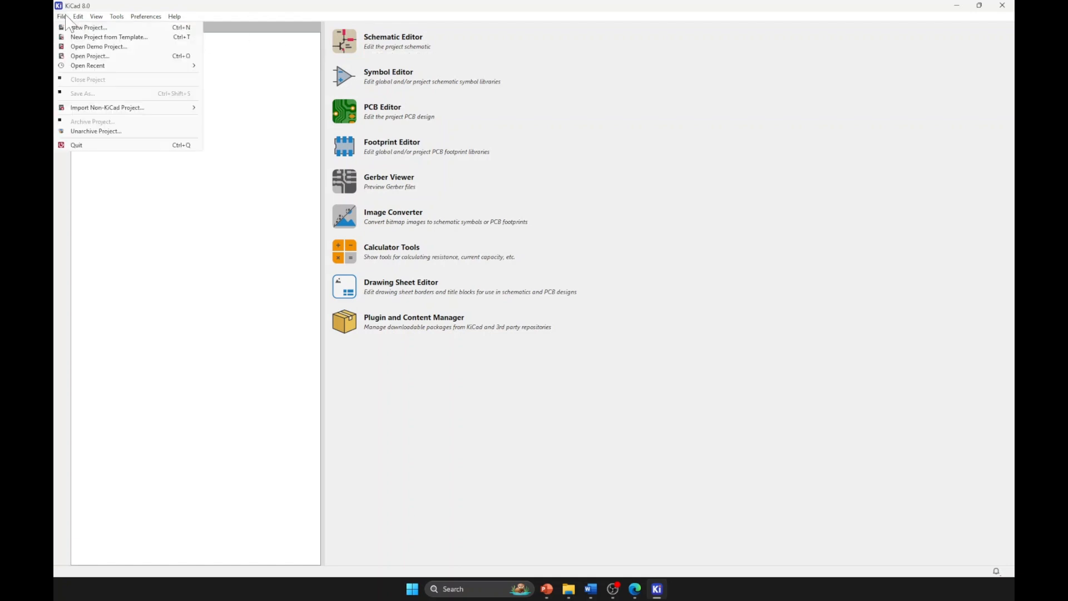
pyautogui.click(68, 27)
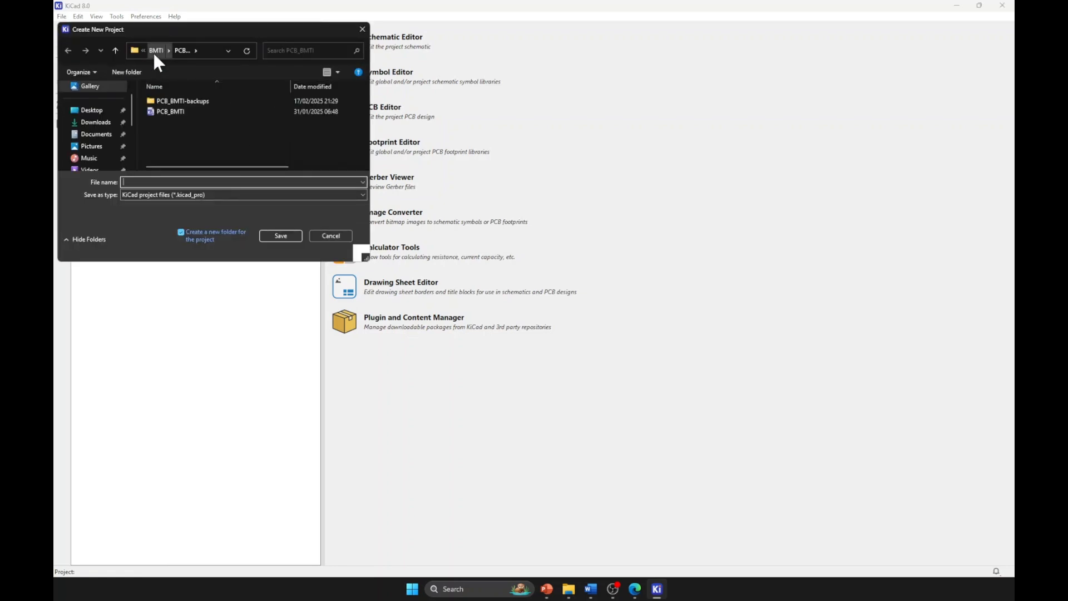
pyautogui.click(152, 51)
pyautogui.click(185, 199)
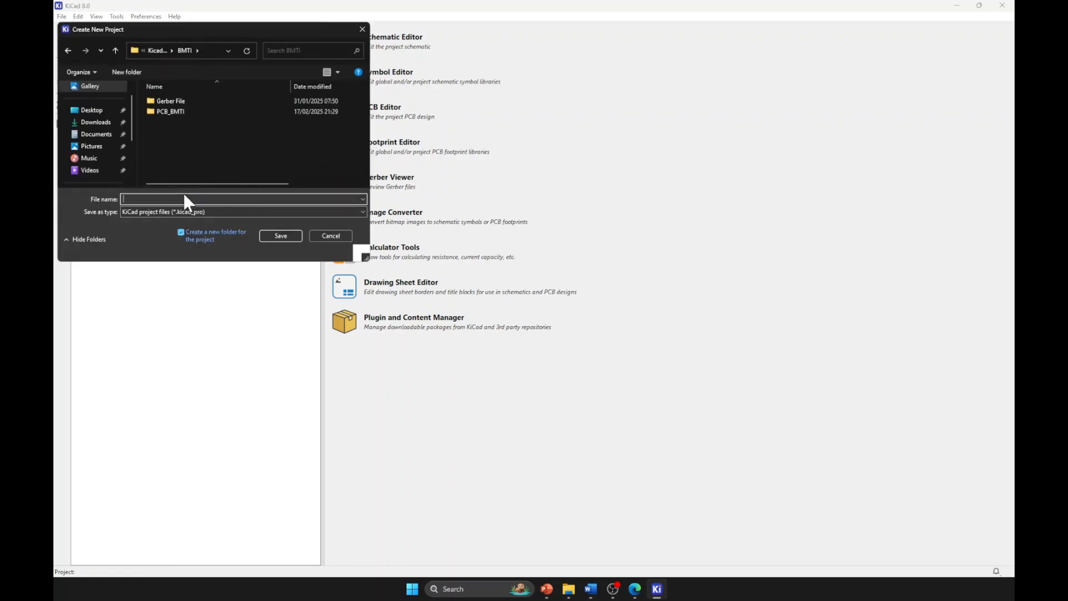
pyautogui.click(159, 49)
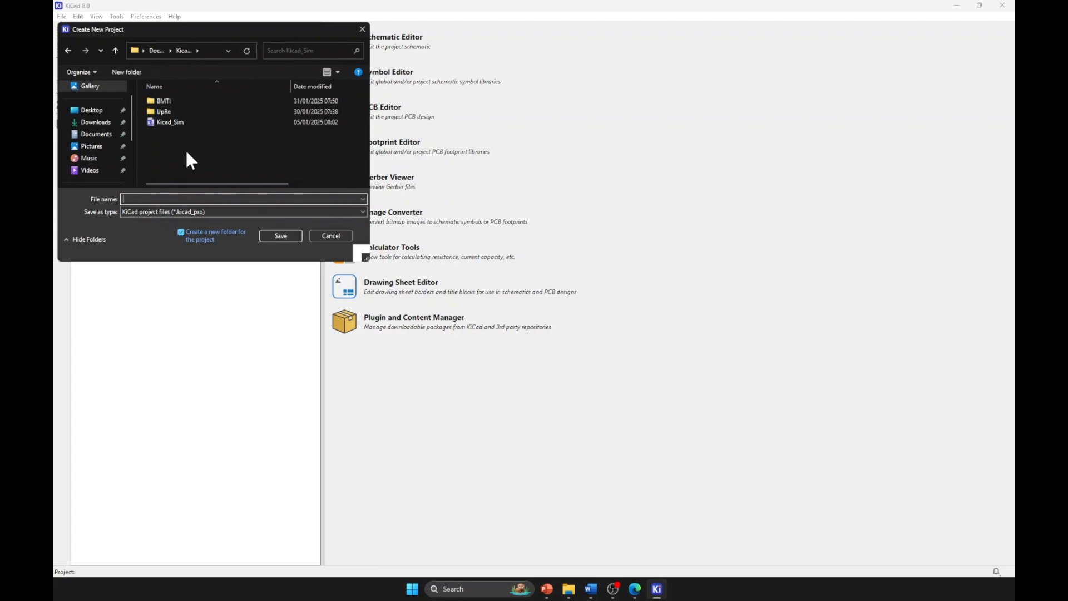
# - Create a folder named Latihan inside the Kicad_Sim folder
pyautogui.moveTo(285, 249)
pyautogui.click(320, 248)
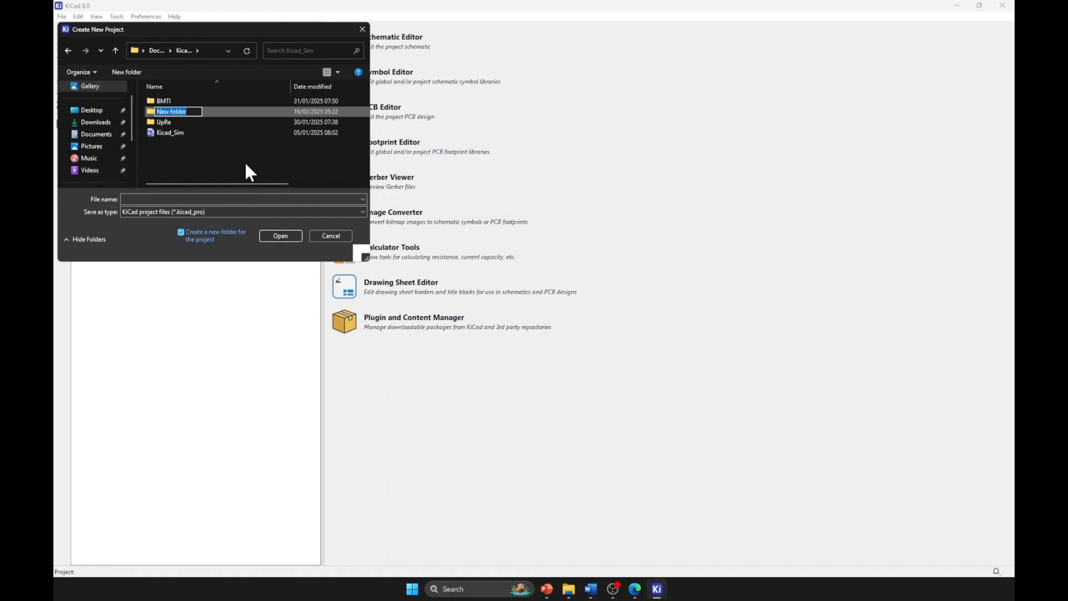
pyautogui.write('Latihan')
pyautogui.press('Return')
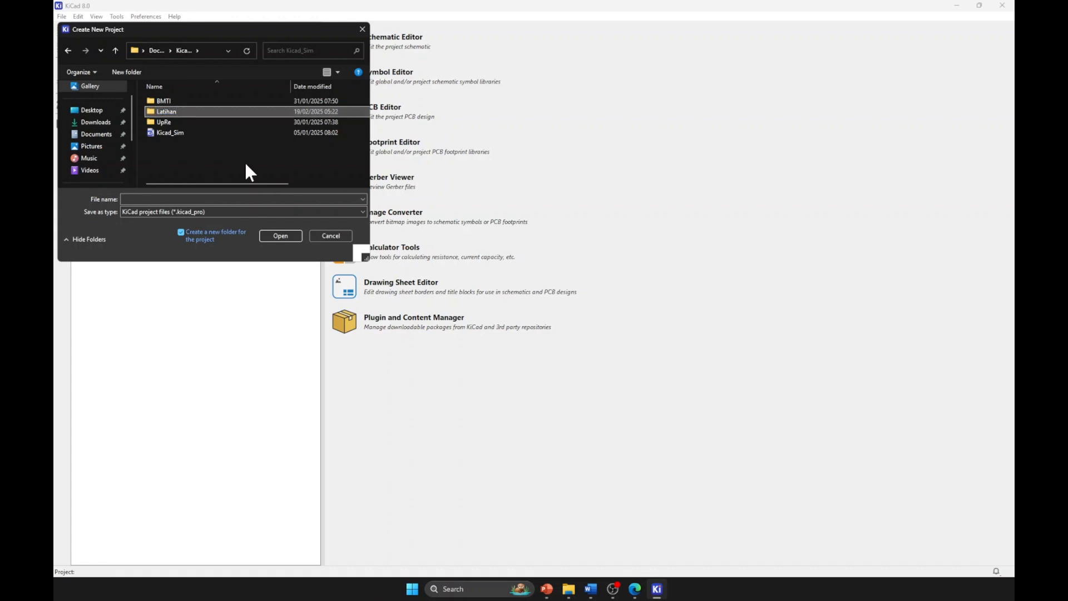
# - Save the new project as Latihan_Kicad inside the Latihan folder
pyautogui.doubleClick(192, 112)
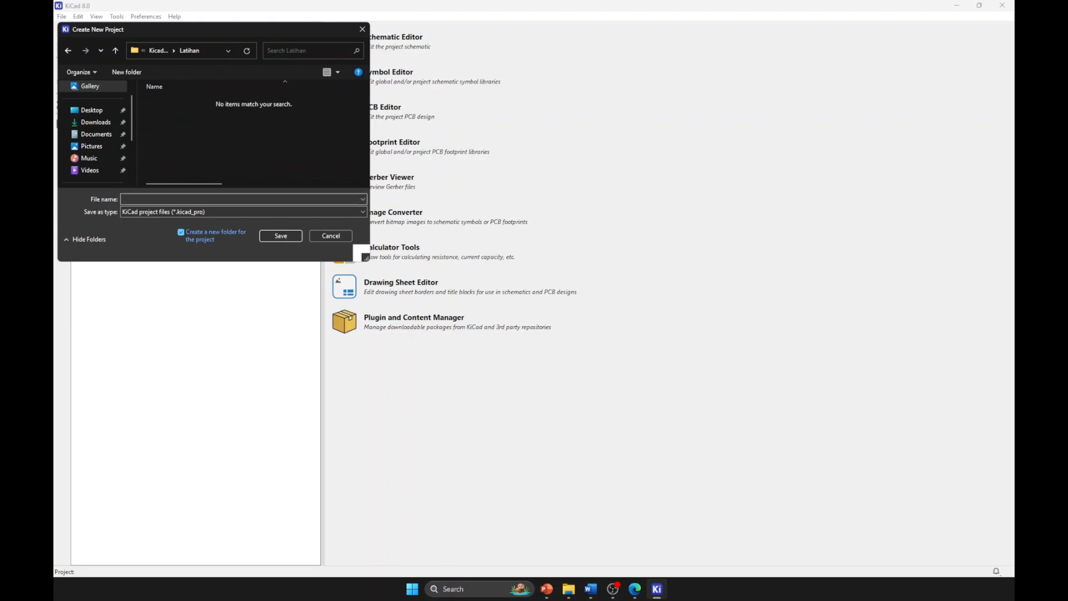
pyautogui.write('L')
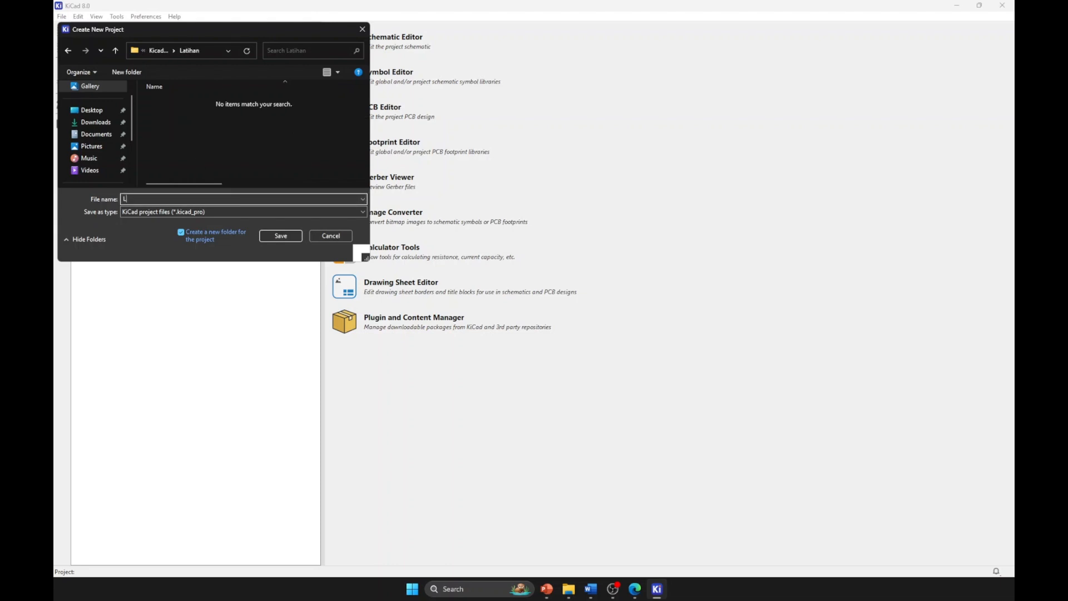
pyautogui.write('atihan_Kicad')
pyautogui.press('Return')
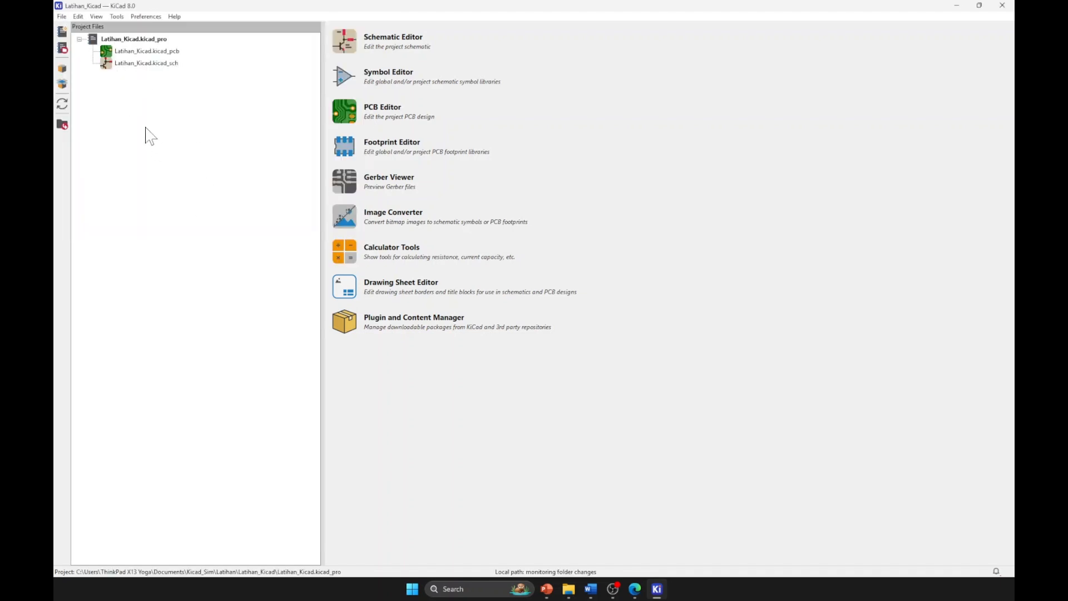
# - Open the project's schematic file Latihan_Kicad.kicad_sch in the Schematic Editor
pyautogui.click(129, 63)
pyautogui.click(133, 53)
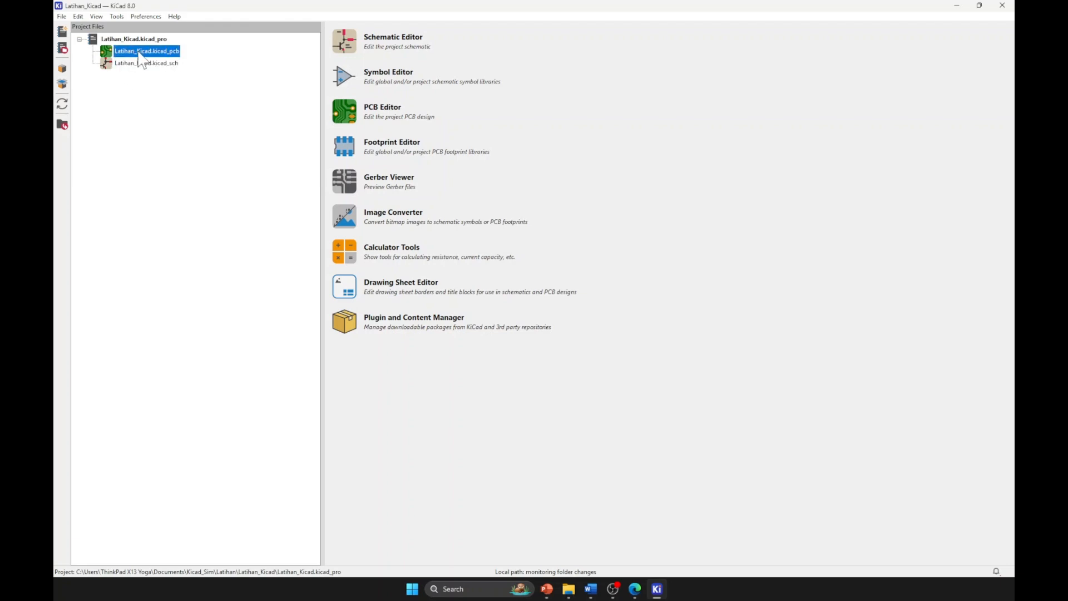
pyautogui.click(166, 65)
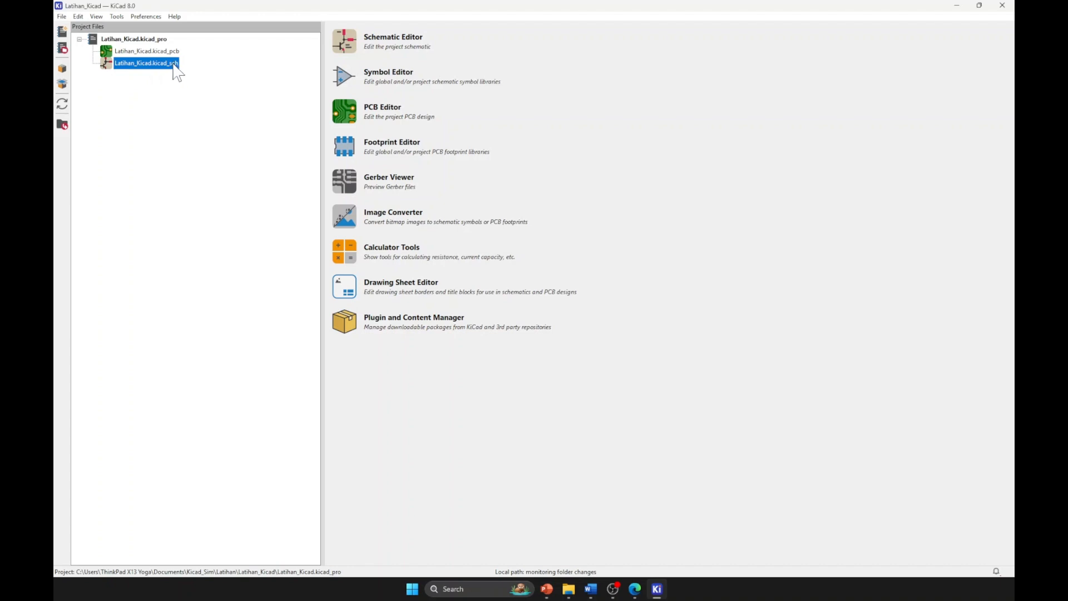
pyautogui.doubleClick(177, 71)
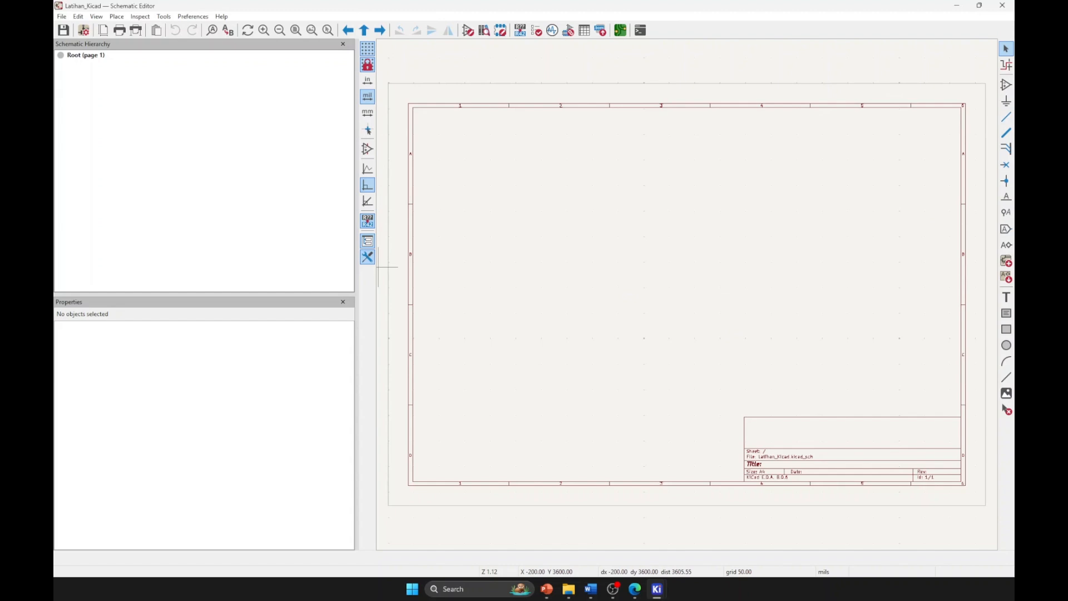
# - View the page settings of the schematic sheet and close them
pyautogui.hotkey('alt', 'Tab')
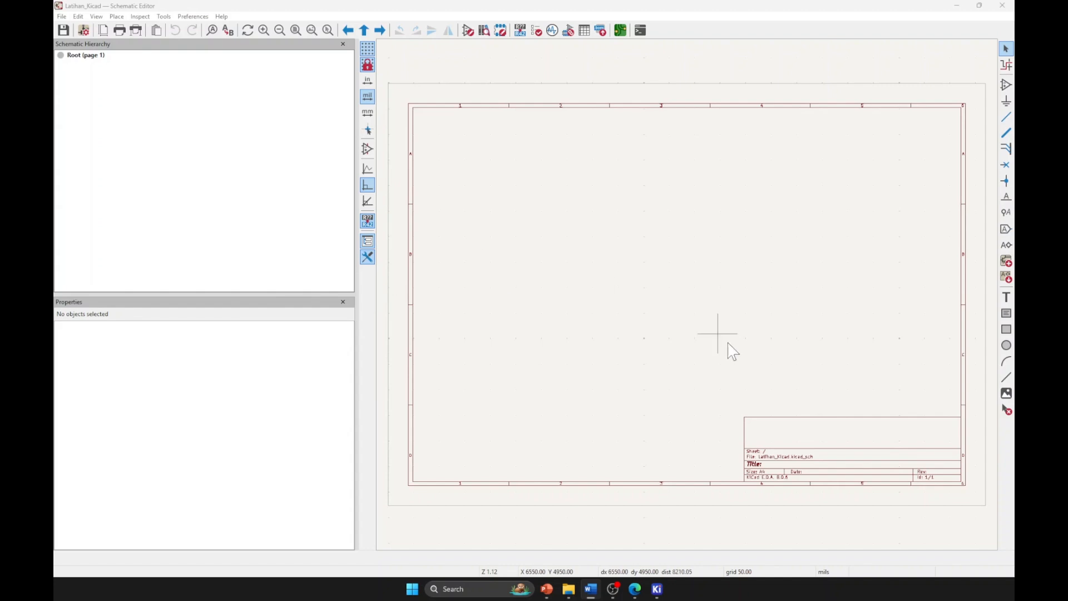
pyautogui.doubleClick(765, 478)
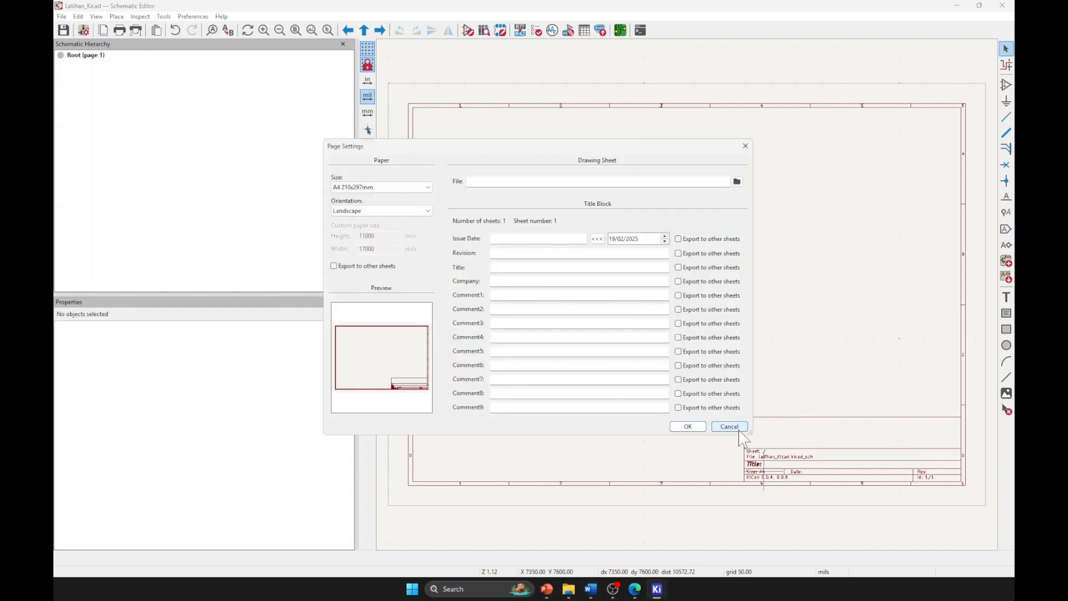
pyautogui.click(729, 427)
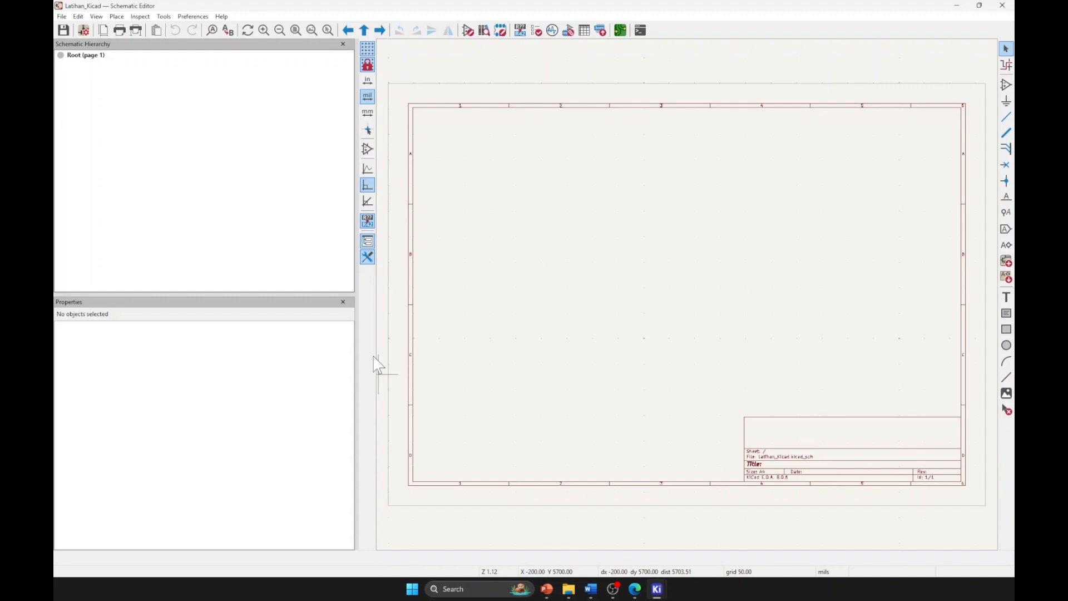
# - Set the schematic sheet's paper size to A5 148x210mm
pyautogui.doubleClick(765, 474)
pyautogui.click(415, 190)
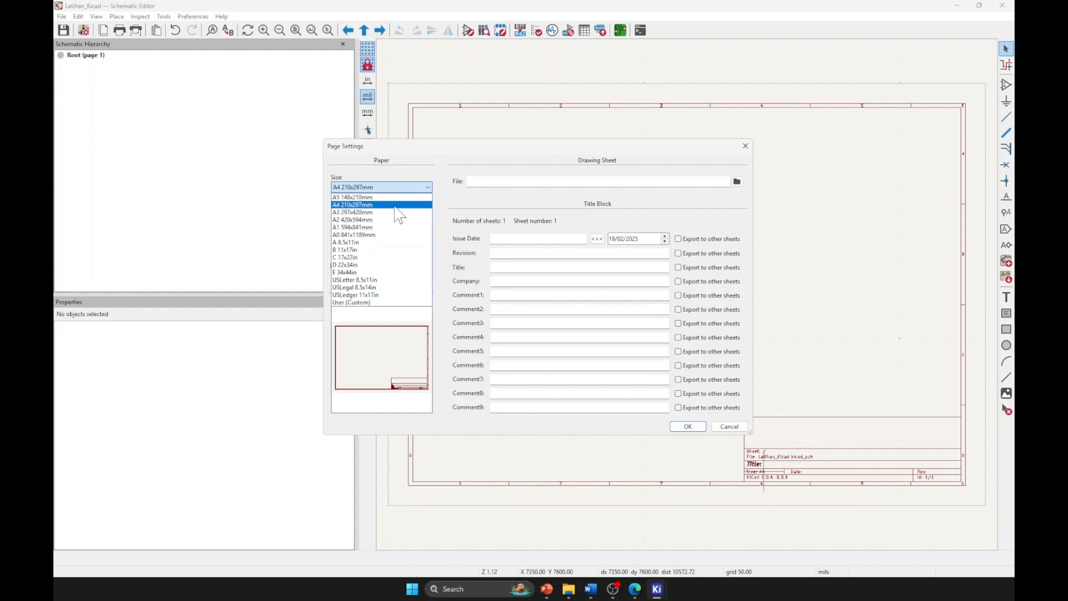
pyautogui.click(399, 197)
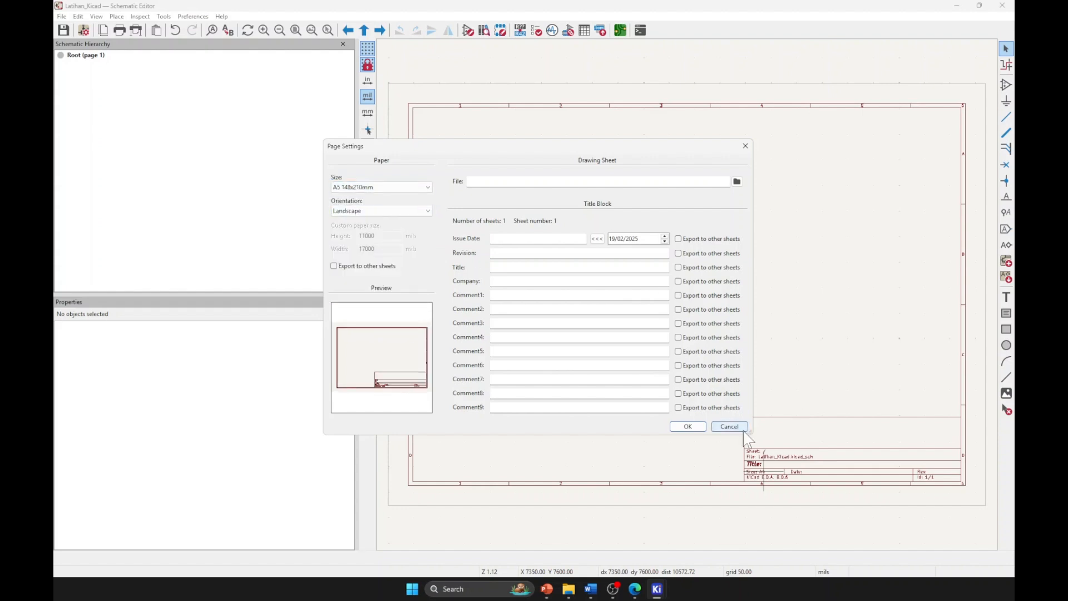
pyautogui.click(688, 427)
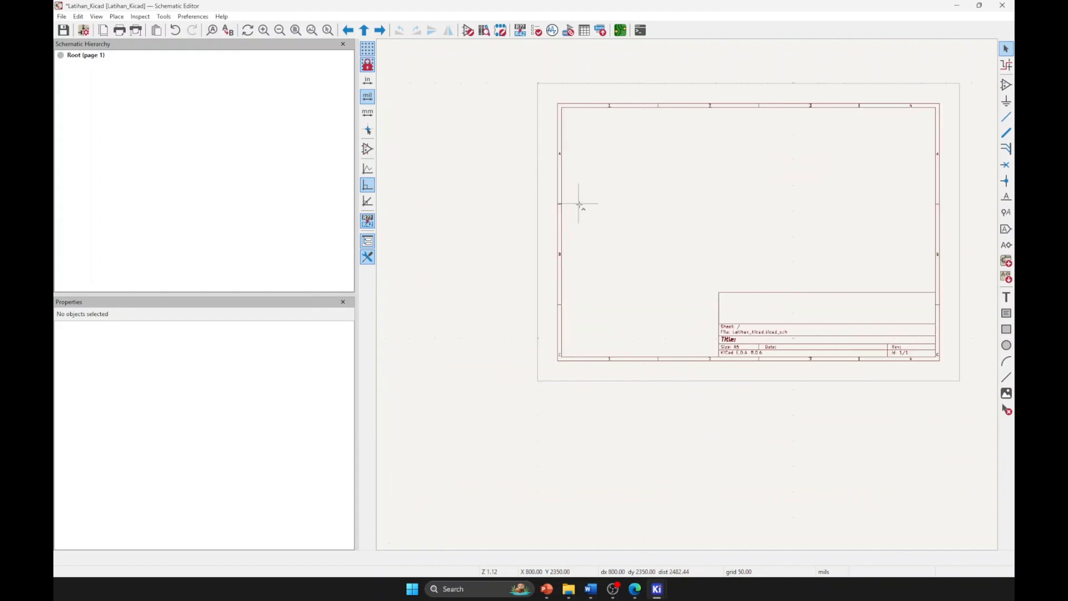
# - Set the schematic sheet's paper size back to A4 210x297mm
pyautogui.scroll(3, 749, 256)
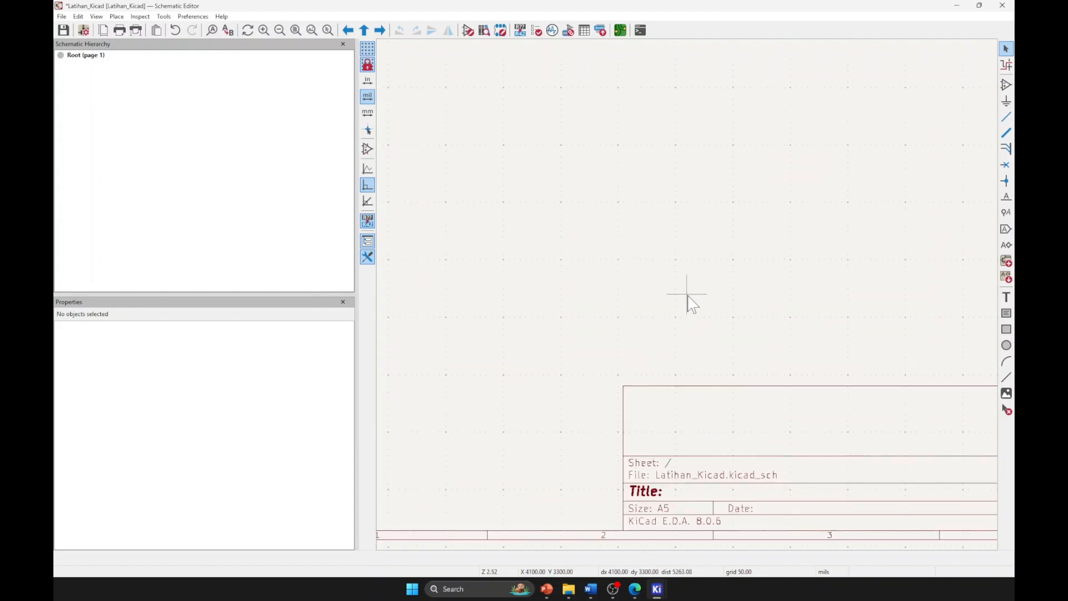
pyautogui.doubleClick(665, 517)
pyautogui.click(389, 187)
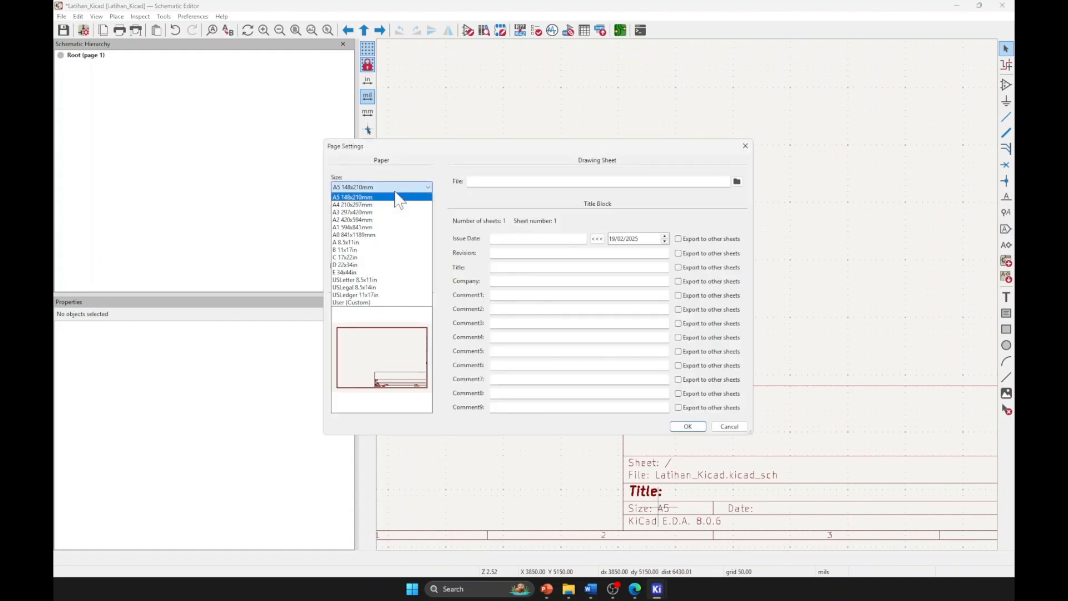
pyautogui.click(390, 205)
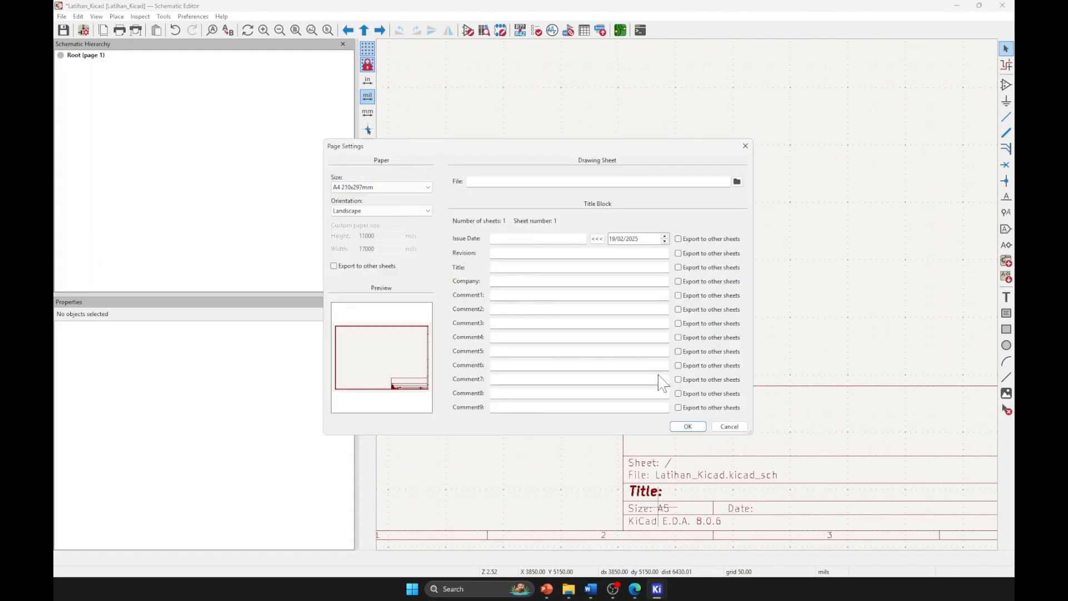
pyautogui.click(688, 428)
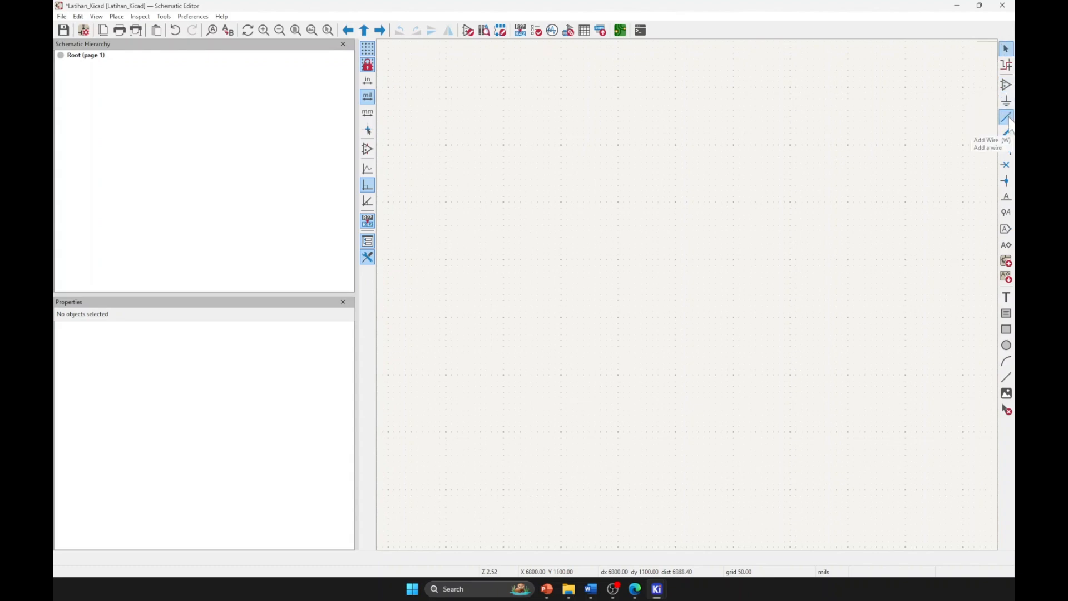
# - Open the symbol chooser for adding a component, try the filter 78, and browse the list of symbol libraries
pyautogui.click(1008, 93)
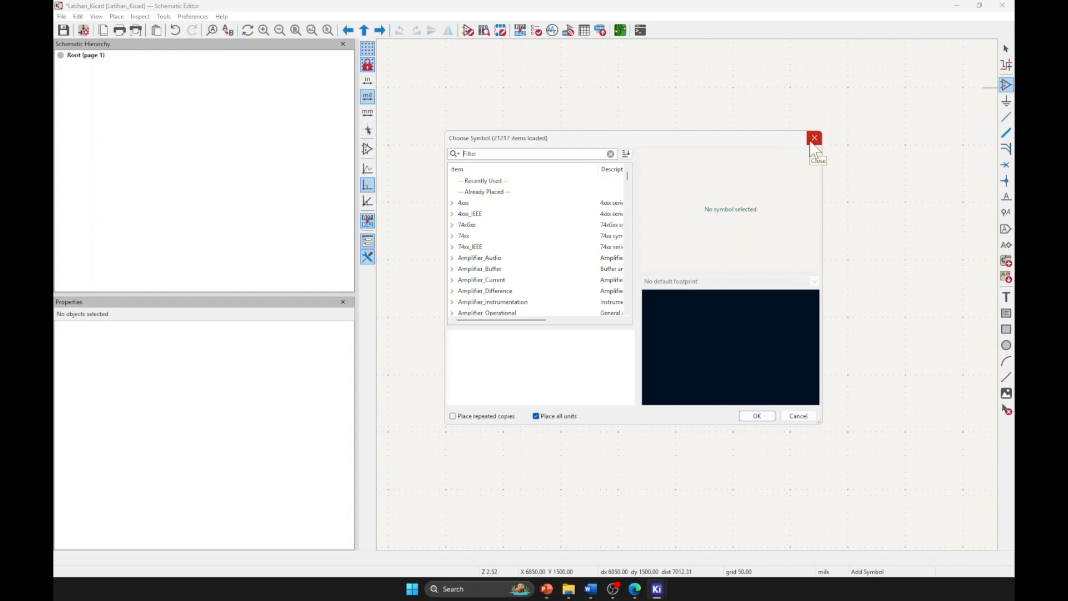
pyautogui.click(814, 138)
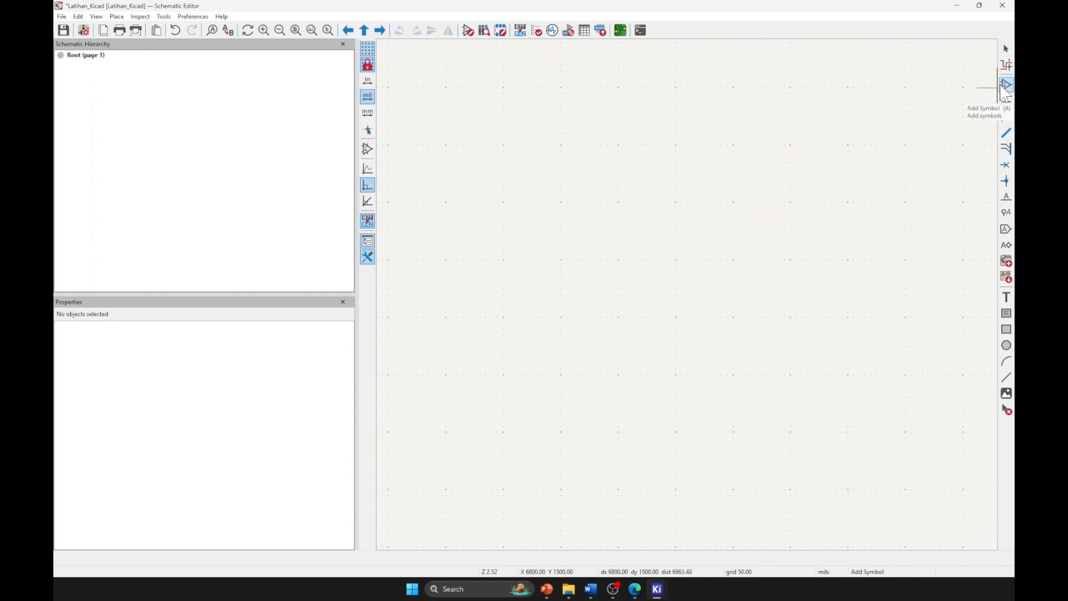
pyautogui.click(935, 106)
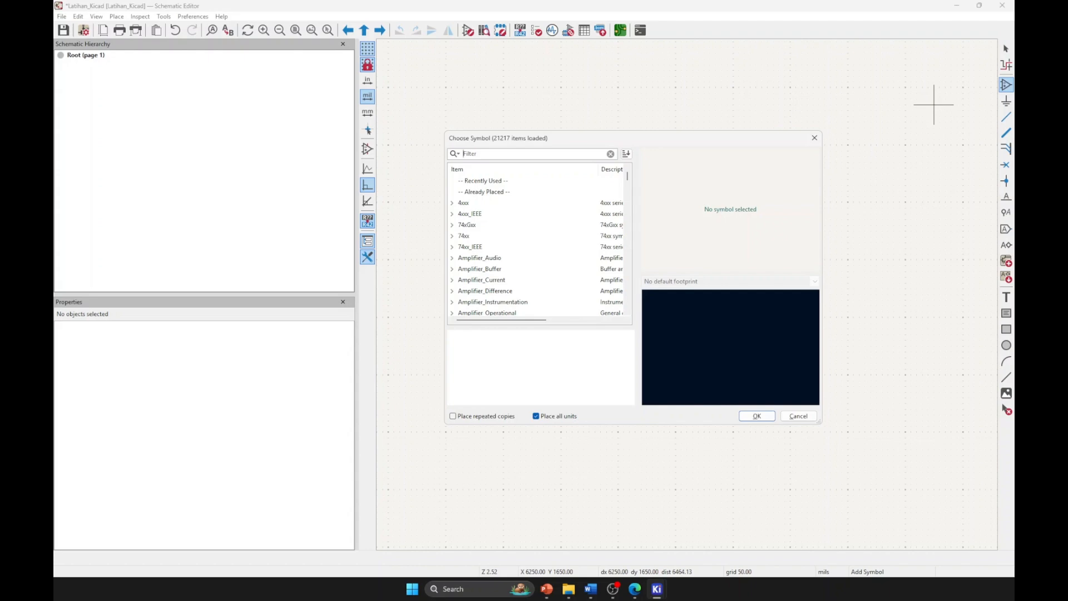
pyautogui.write('78')
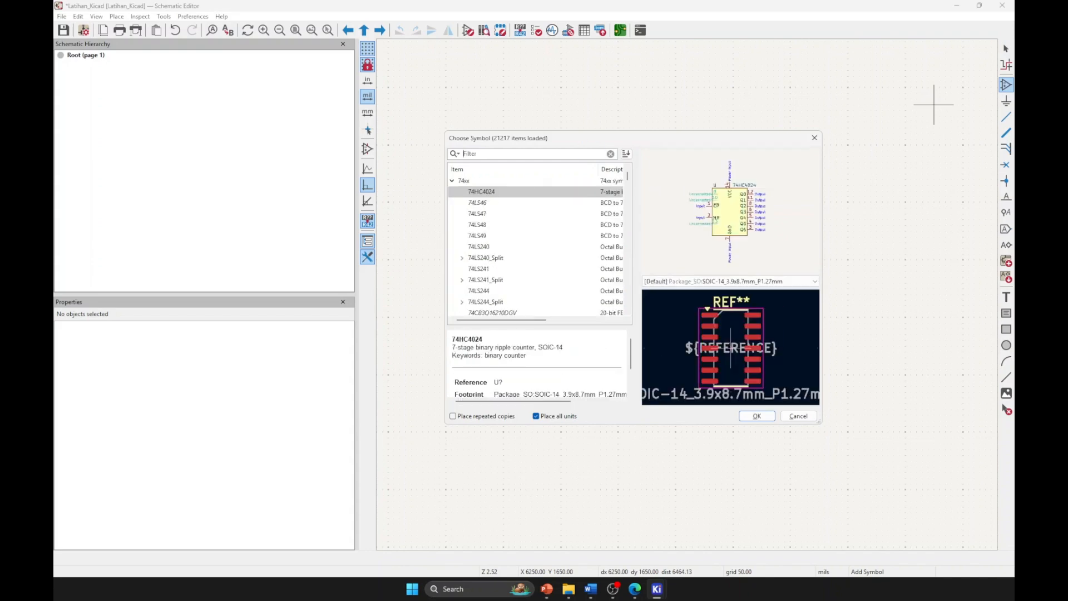
pyautogui.press('BackSpace')
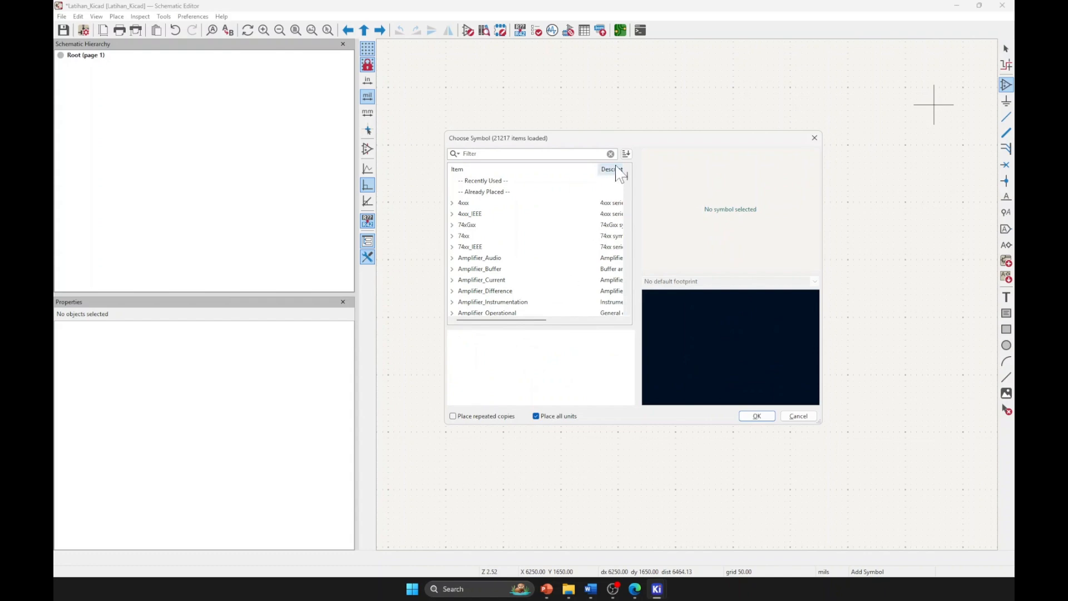
pyautogui.scroll(-1, 572, 293)
pyautogui.scroll(-3, 571, 295)
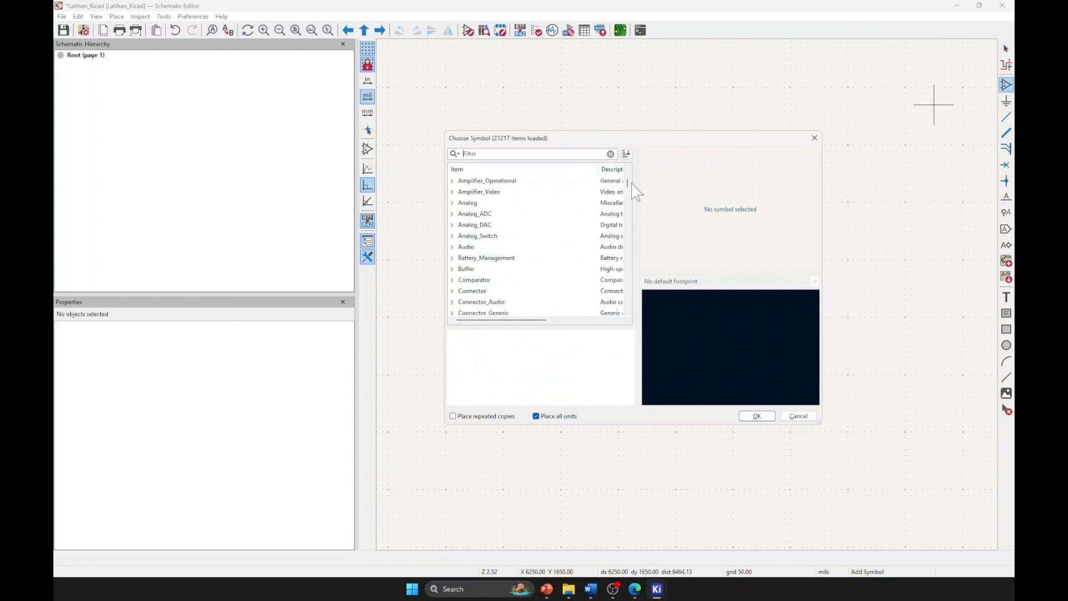
pyautogui.moveTo(628, 184)
pyautogui.mouseDown()
pyautogui.moveTo(623, 303)
pyautogui.moveTo(627, 174)
pyautogui.mouseUp()
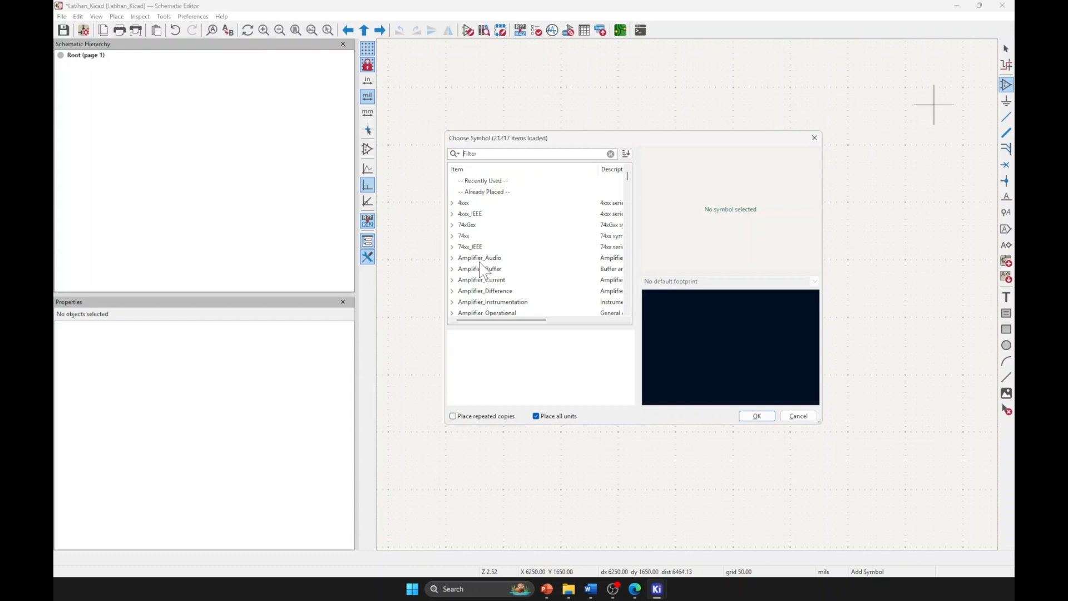
pyautogui.scroll(-6, 482, 272)
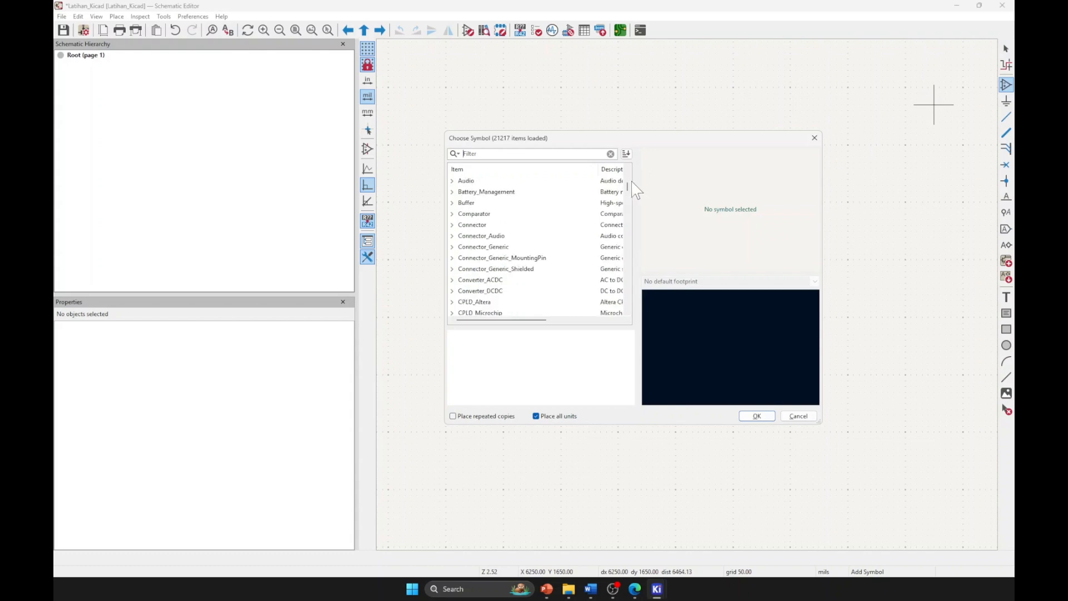
pyautogui.moveTo(630, 189); pyautogui.dragTo(656, 162)
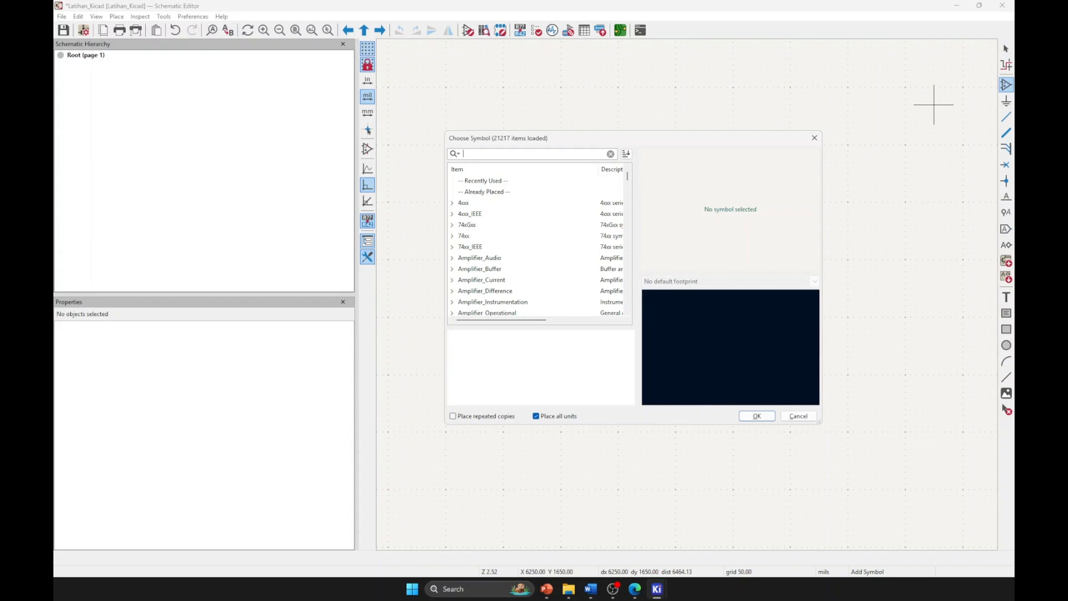
# - Filter the symbol chooser for 7805
pyautogui.write('78')
pyautogui.press('BackSpace')
pyautogui.click(508, 154)
pyautogui.write('78')
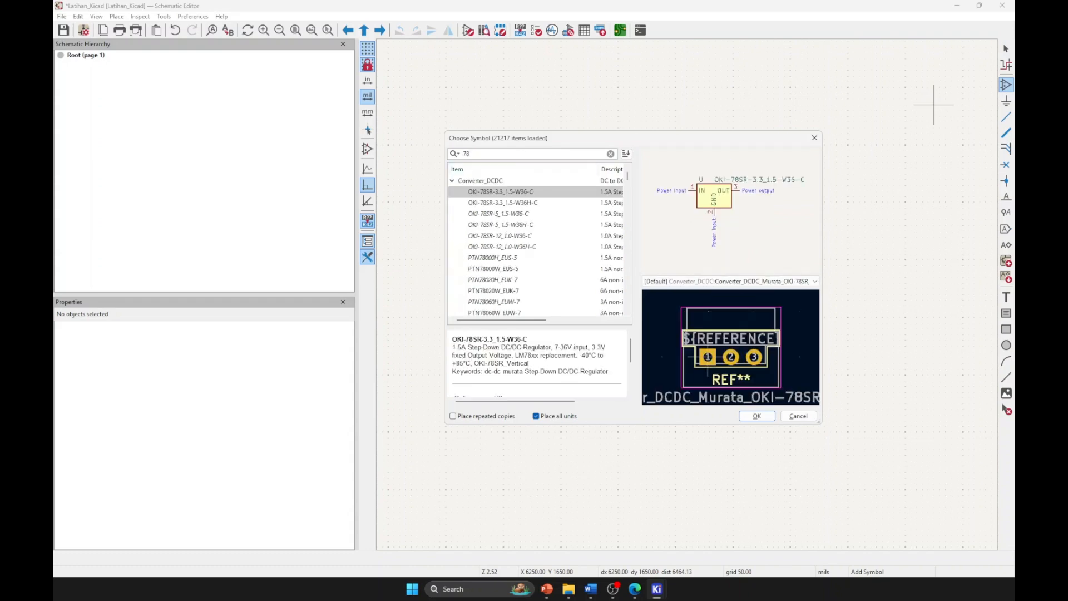
pyautogui.write('05')
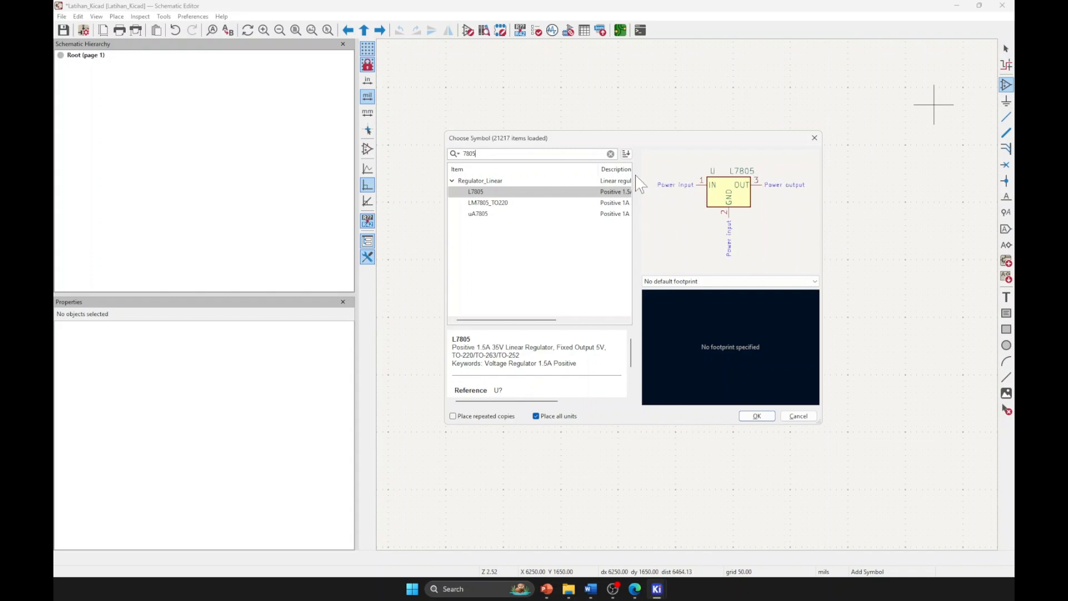
# - Compare the symbol previews and default footprints of L7805, LM7805_TO220 and uA7805
pyautogui.click(534, 203)
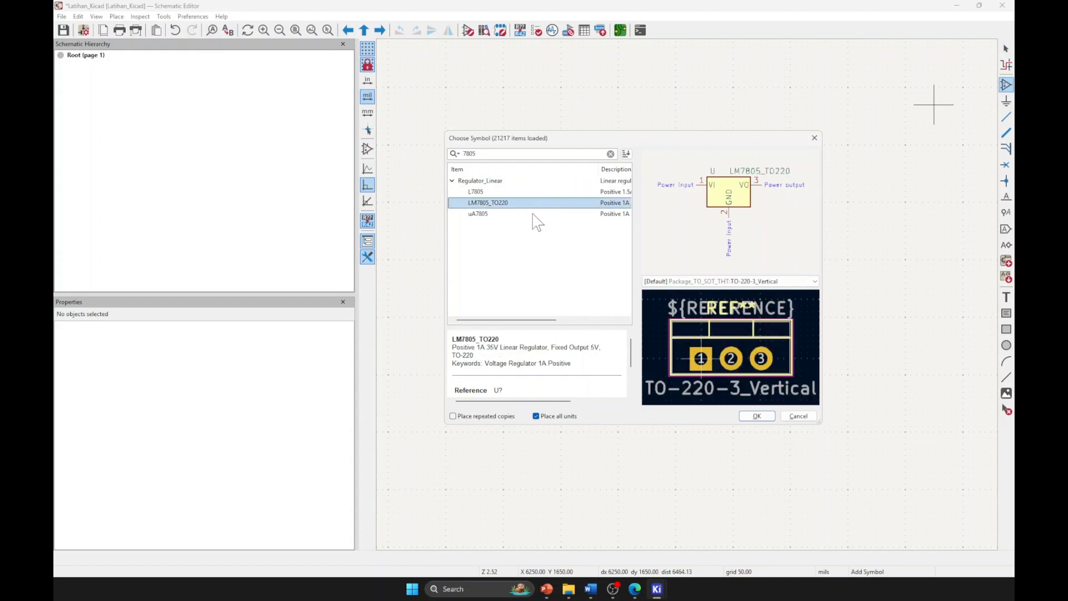
pyautogui.click(533, 215)
pyautogui.click(514, 204)
pyautogui.click(505, 193)
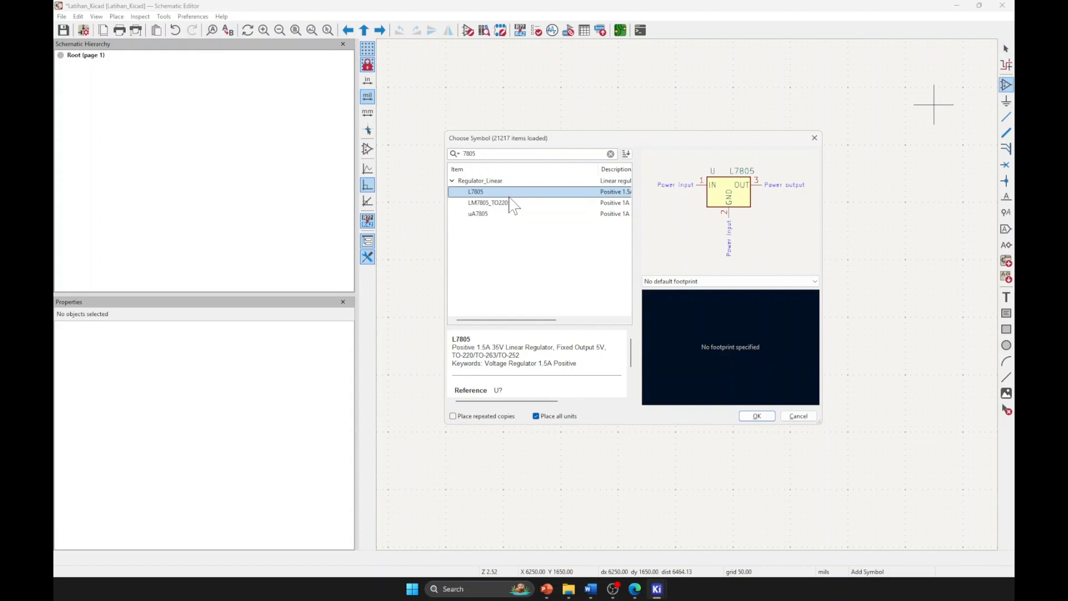
pyautogui.click(515, 202)
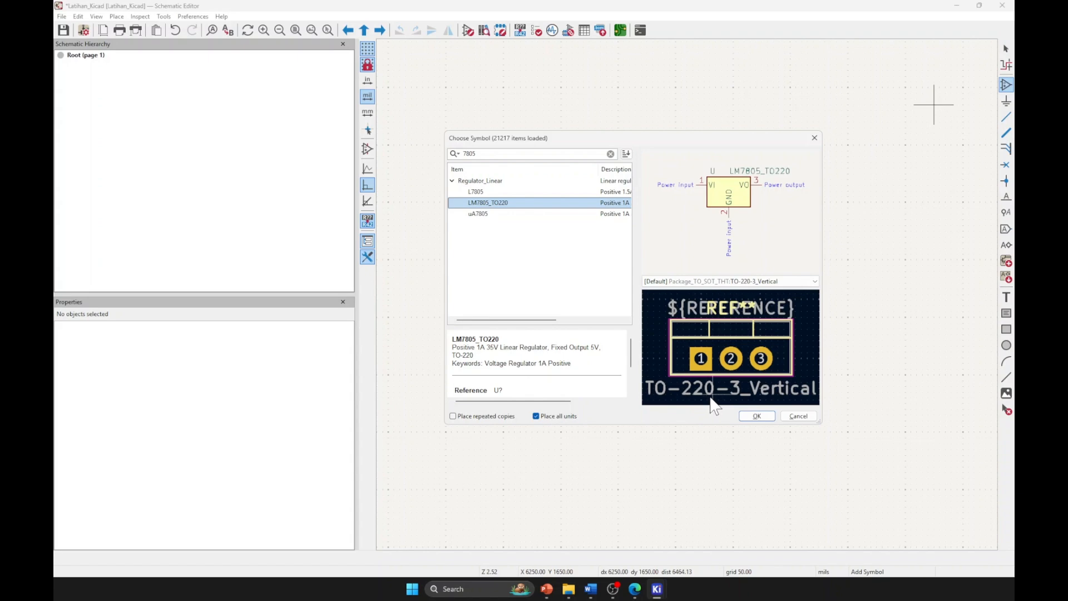
pyautogui.click(511, 214)
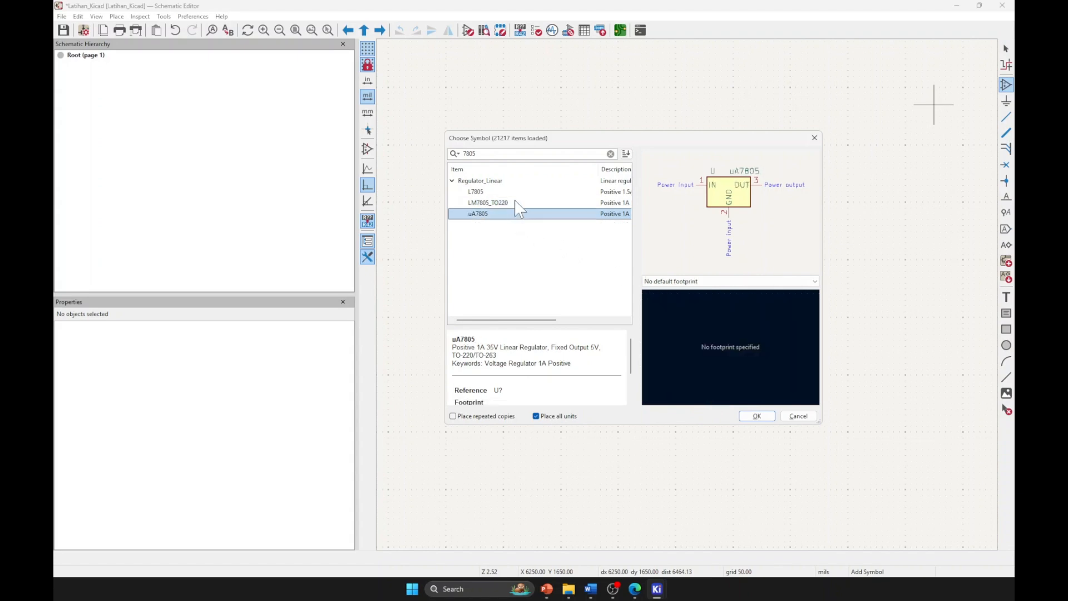
pyautogui.click(507, 203)
pyautogui.press('Up')
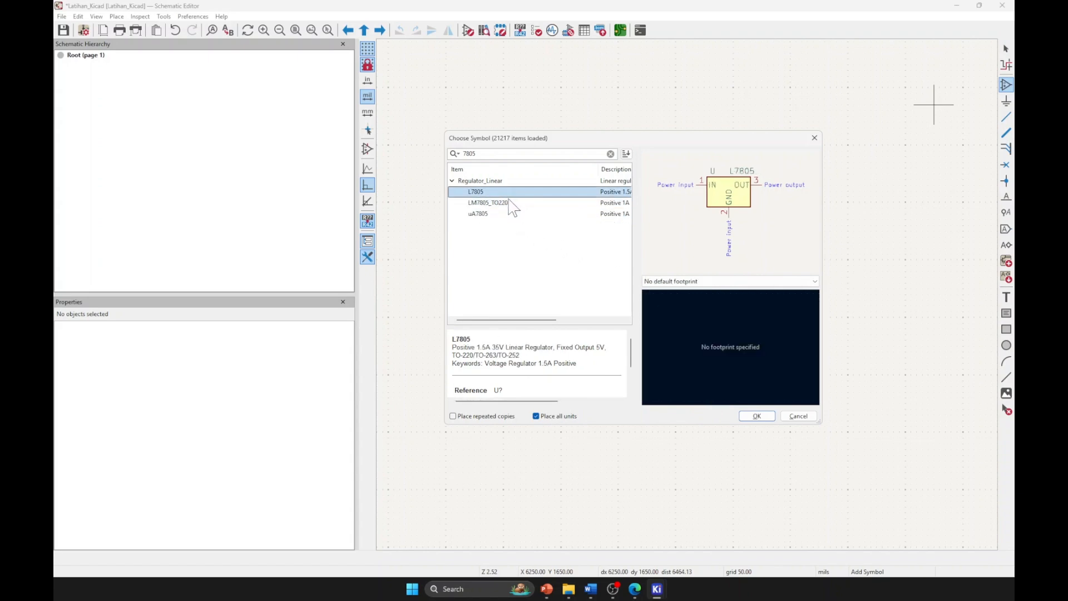
pyautogui.press('Down')
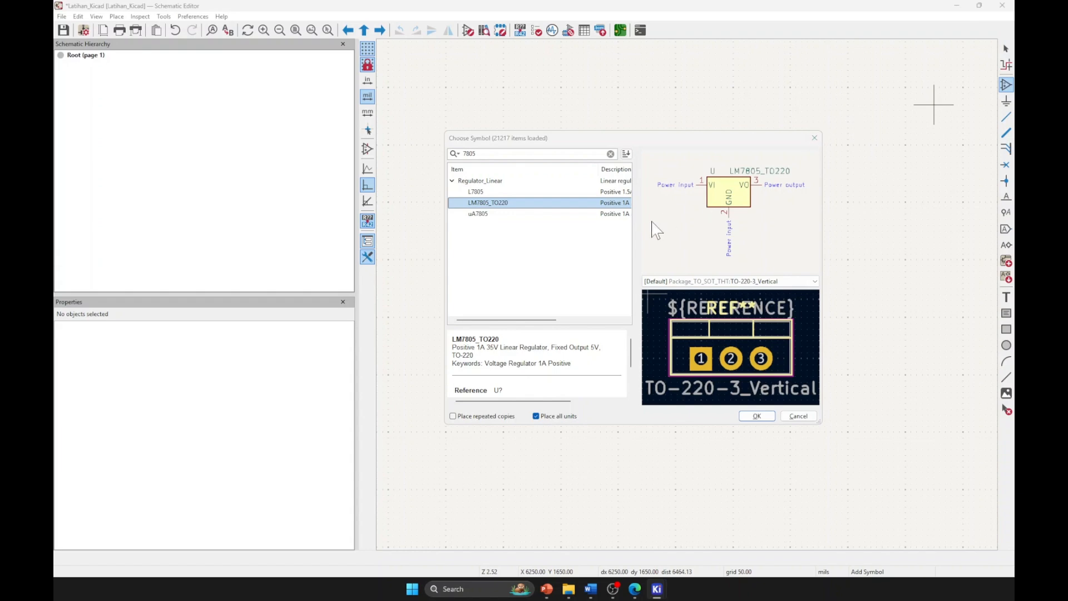
pyautogui.click(514, 211)
pyautogui.click(505, 203)
pyautogui.click(495, 192)
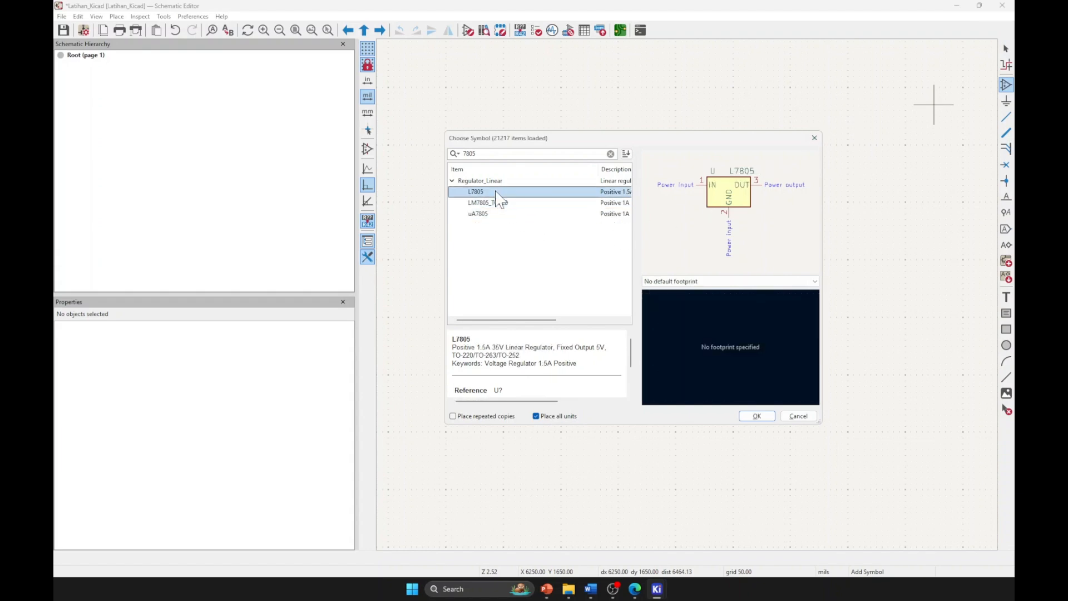
# - Place the LM7805_TO220 regulator symbol on the sheet at X 3650, Y 2500 mils
pyautogui.click(497, 202)
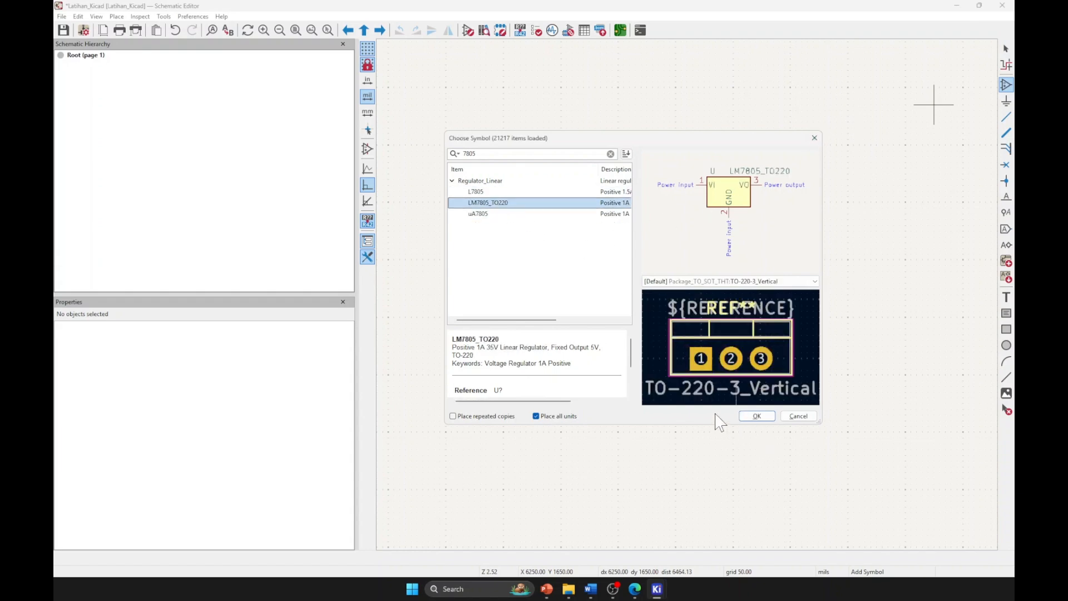
pyautogui.click(756, 417)
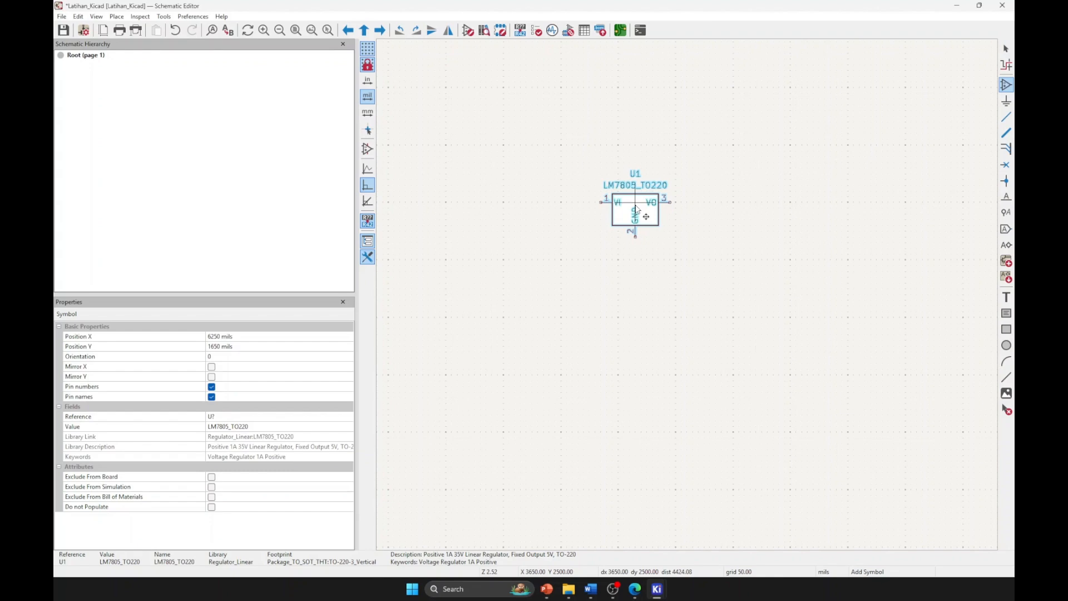
pyautogui.click(635, 207)
pyautogui.keyDown('ctrl'); pyautogui.hscroll(1, 677, 210); pyautogui.keyUp('ctrl')
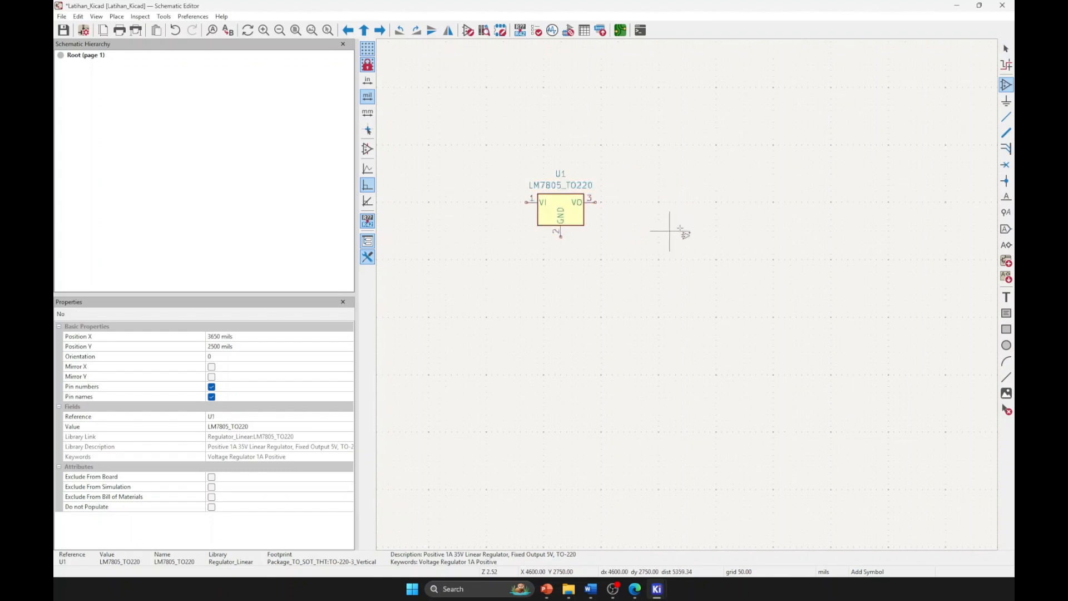
pyautogui.click(686, 226)
pyautogui.click(810, 139)
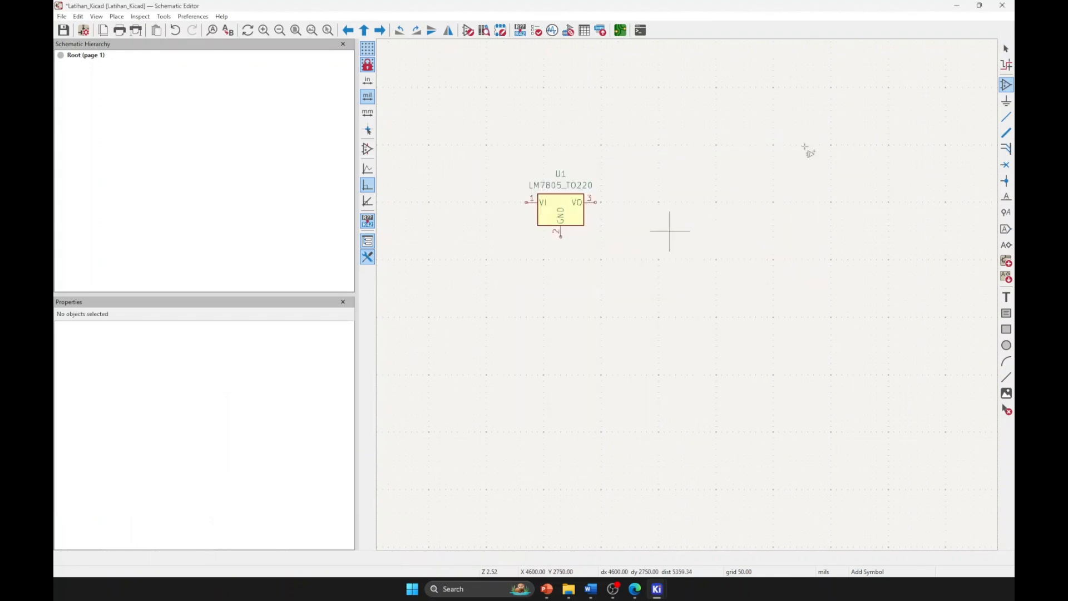
# - Reopen the symbol chooser, filter it for resis, and preview the R and R_US symbols
pyautogui.click(637, 216)
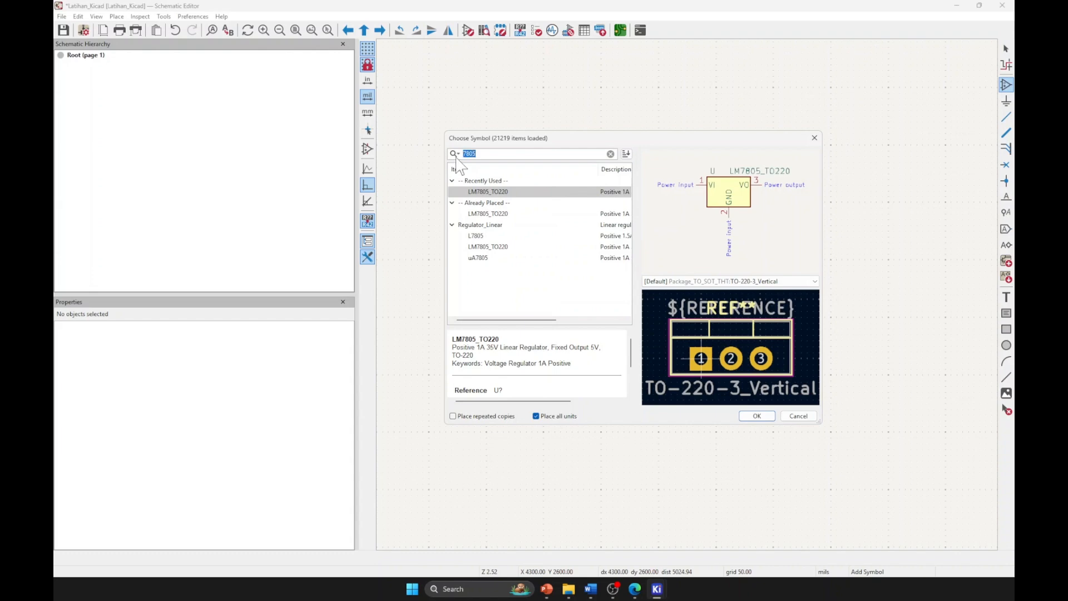
pyautogui.write('resis')
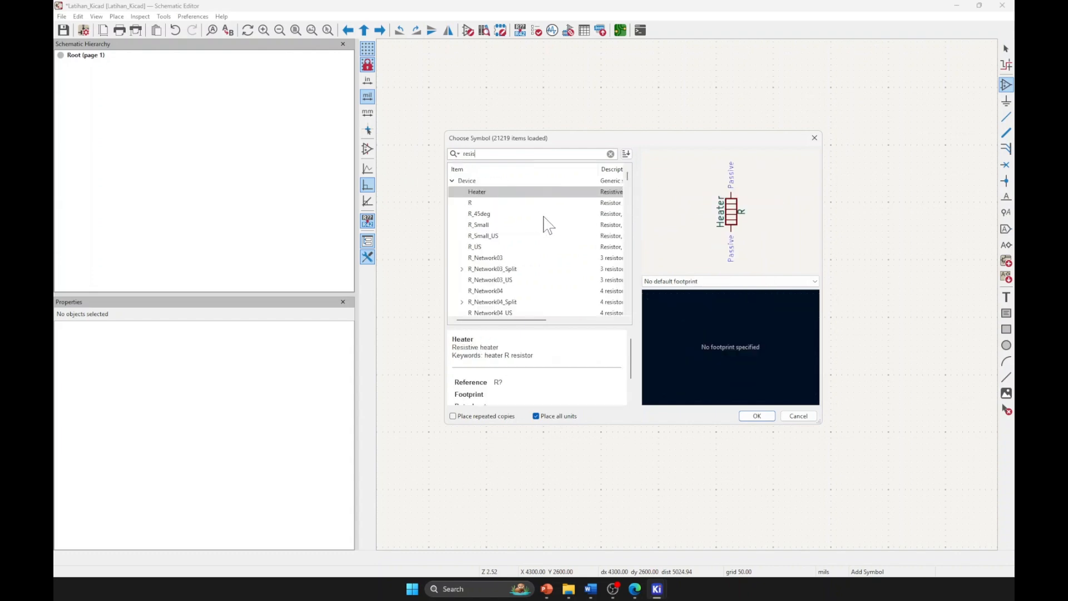
pyautogui.click(521, 206)
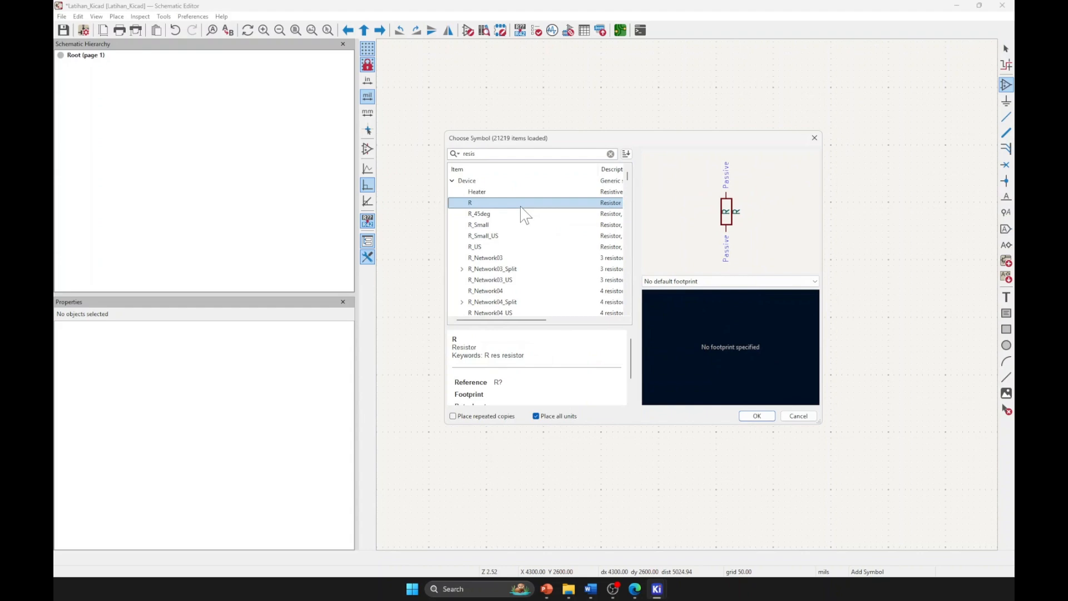
pyautogui.click(504, 248)
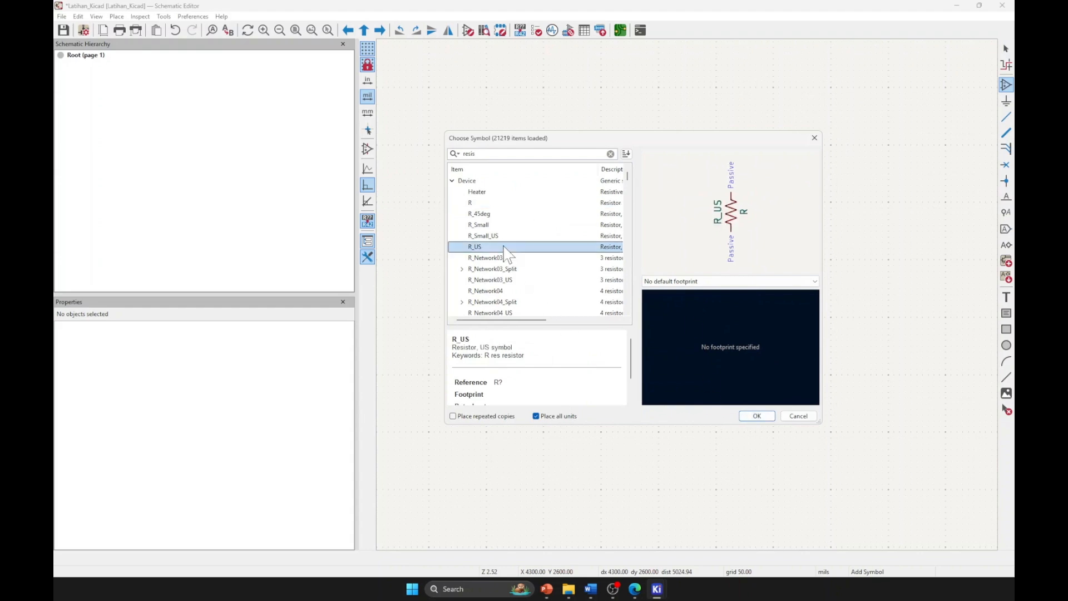
# - Compare the previews of R, R_45deg, R_Small, R_Small_US, R_US and R_Network03 in the Device library
pyautogui.click(488, 235)
pyautogui.click(489, 213)
pyautogui.click(489, 225)
pyautogui.click(488, 248)
pyautogui.click(490, 257)
pyautogui.click(485, 248)
pyautogui.click(490, 203)
pyautogui.click(493, 248)
pyautogui.click(492, 213)
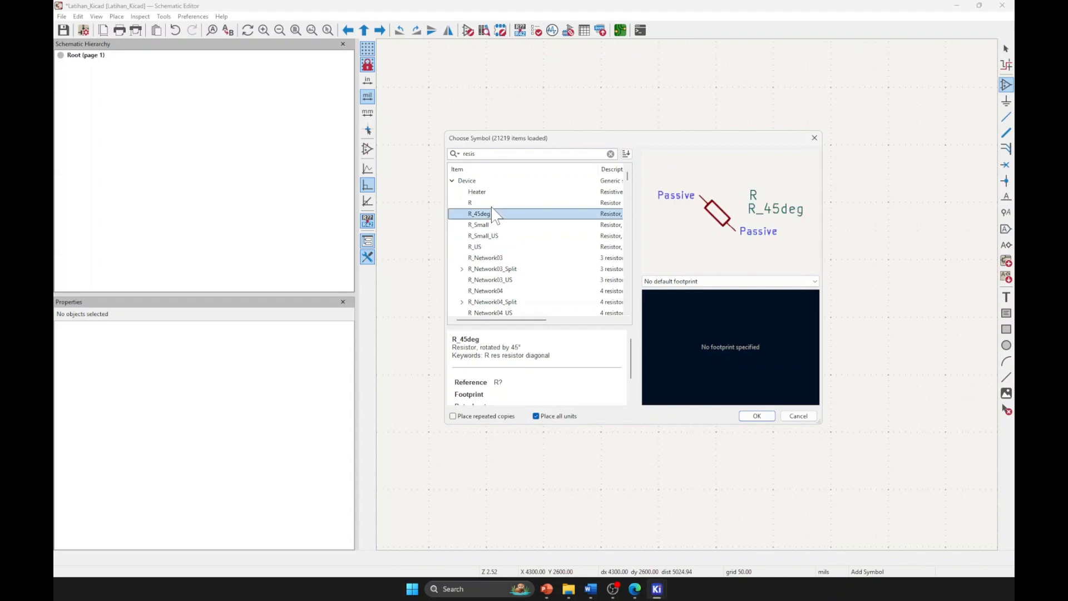
pyautogui.press('Up')
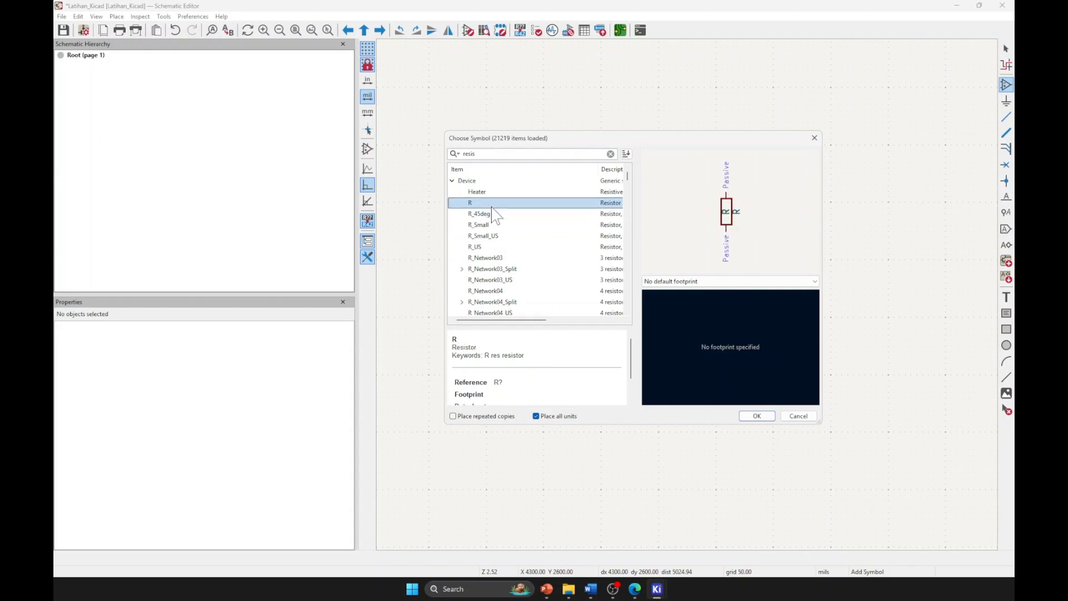
# - Examine the resistor network symbols R_Network03_US, R_Network04 and R_Network04_Split with their footprints
pyautogui.click(512, 247)
pyautogui.click(518, 280)
pyautogui.click(519, 301)
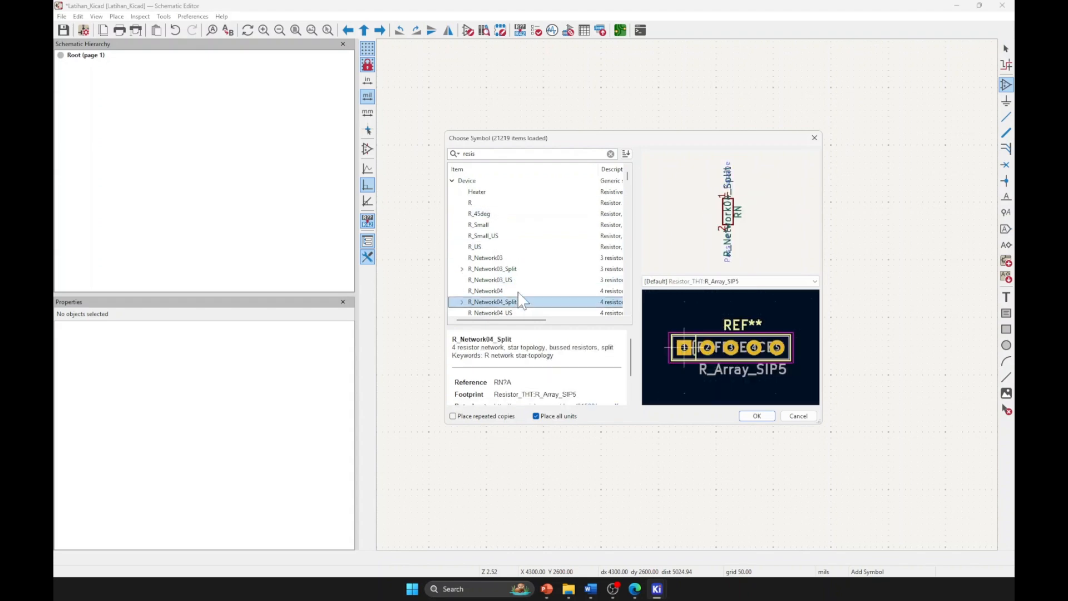
pyautogui.click(511, 279)
pyautogui.click(512, 290)
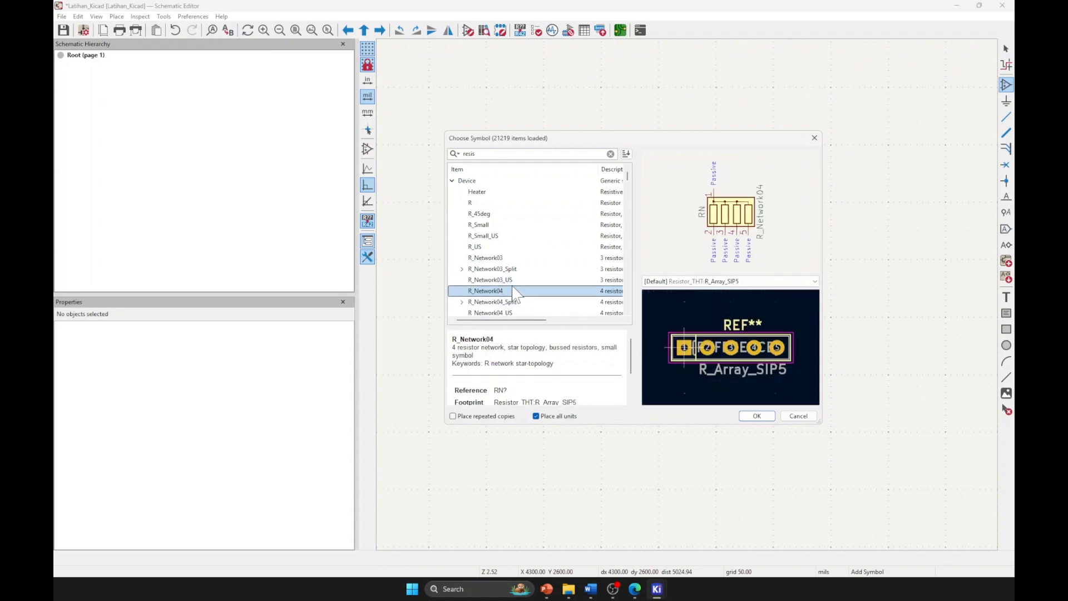
pyautogui.scroll(-4, 513, 283)
pyautogui.scroll(4, 513, 278)
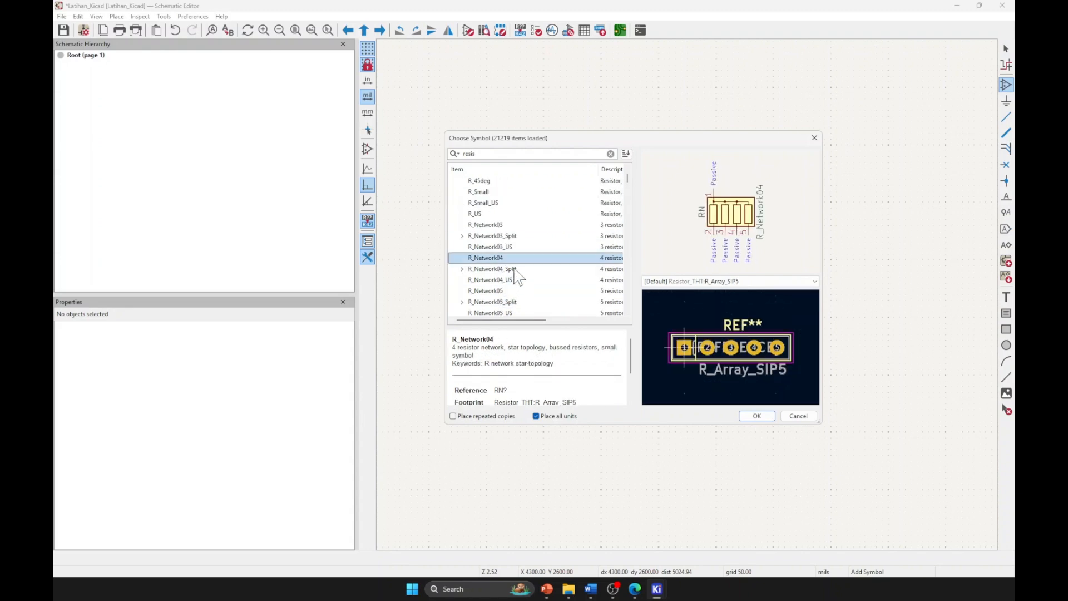
# - Compare the plain R resistor symbol again with R_US, R_Small_US and R_Small
pyautogui.click(489, 204)
pyautogui.click(489, 247)
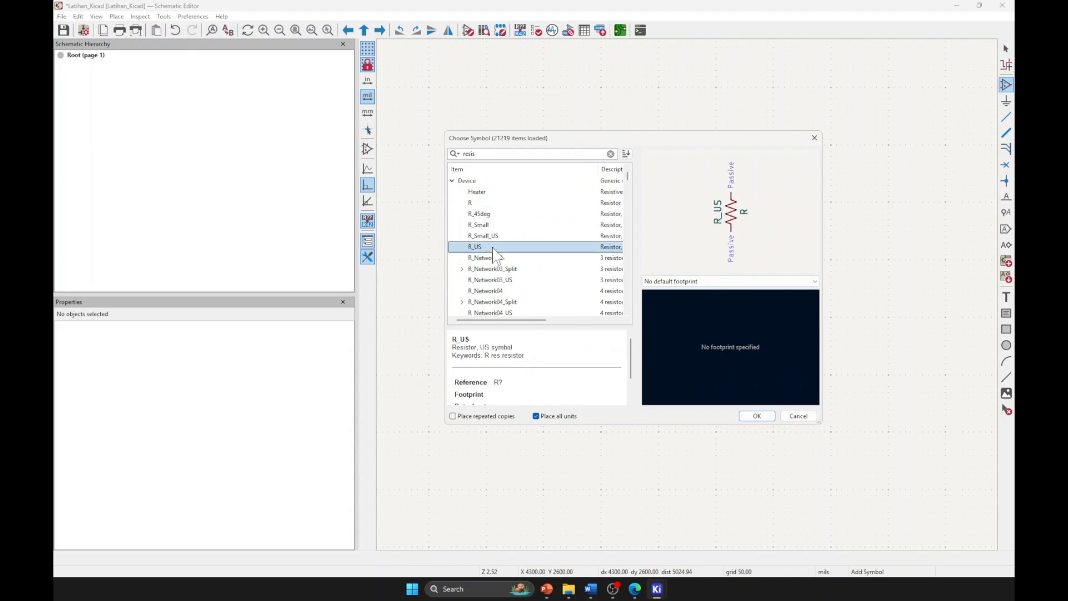
pyautogui.click(490, 204)
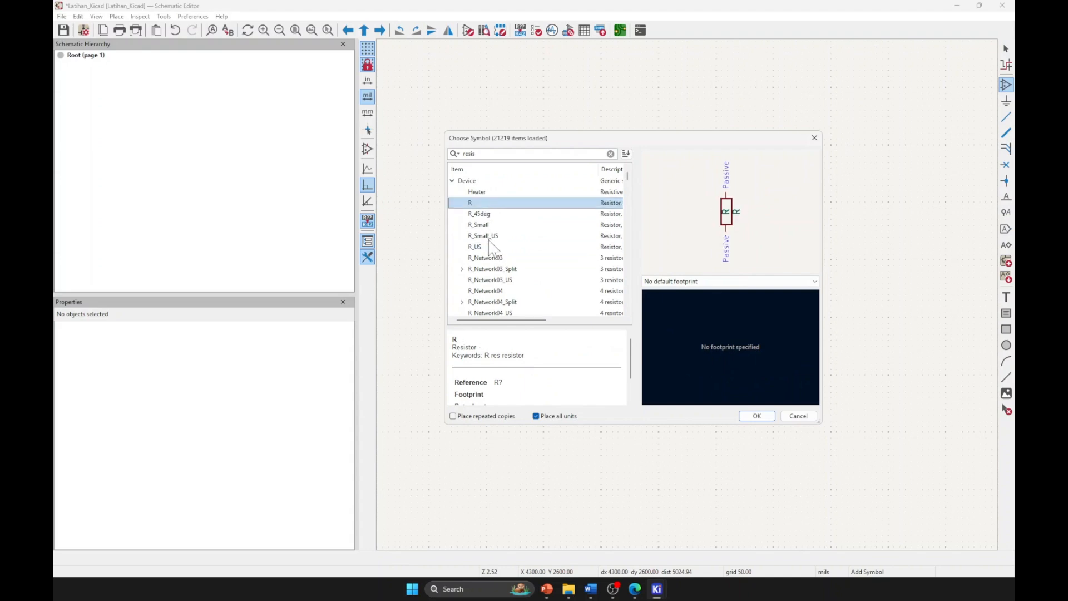
pyautogui.click(490, 247)
pyautogui.click(490, 236)
pyautogui.click(491, 225)
pyautogui.click(483, 203)
# - Place an R_US resistor symbol below the regulator at X 3650, Y 3300 mils
pyautogui.click(493, 247)
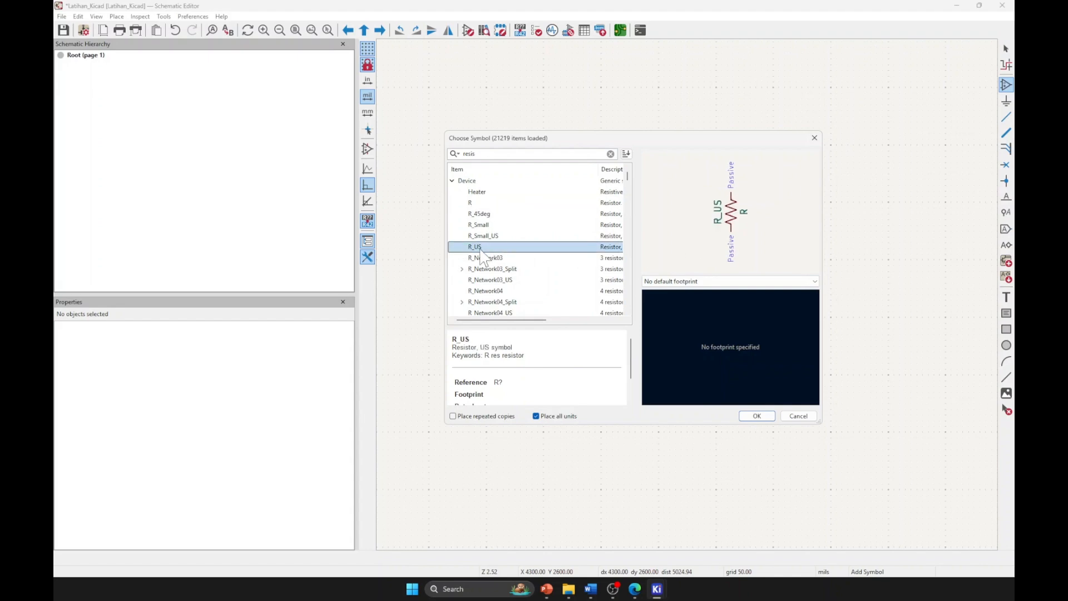
pyautogui.click(766, 415)
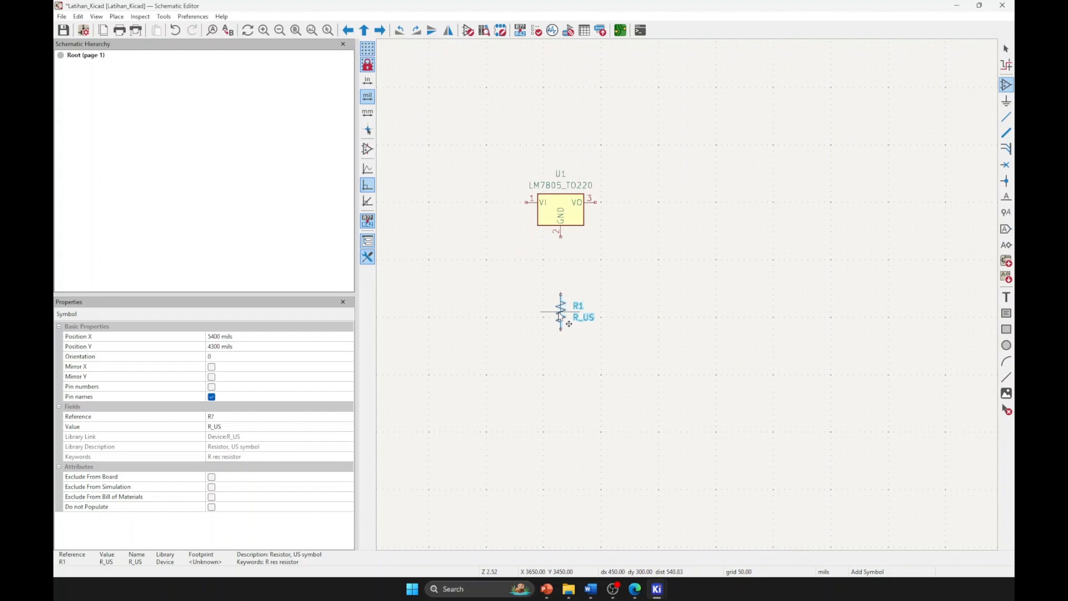
pyautogui.click(561, 295)
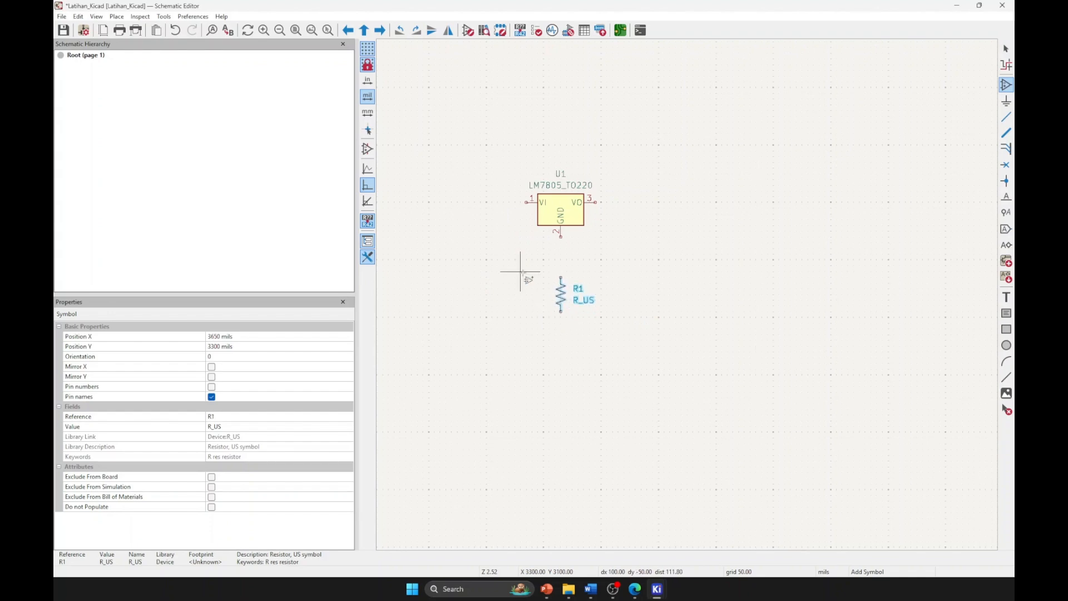
pyautogui.click(811, 136)
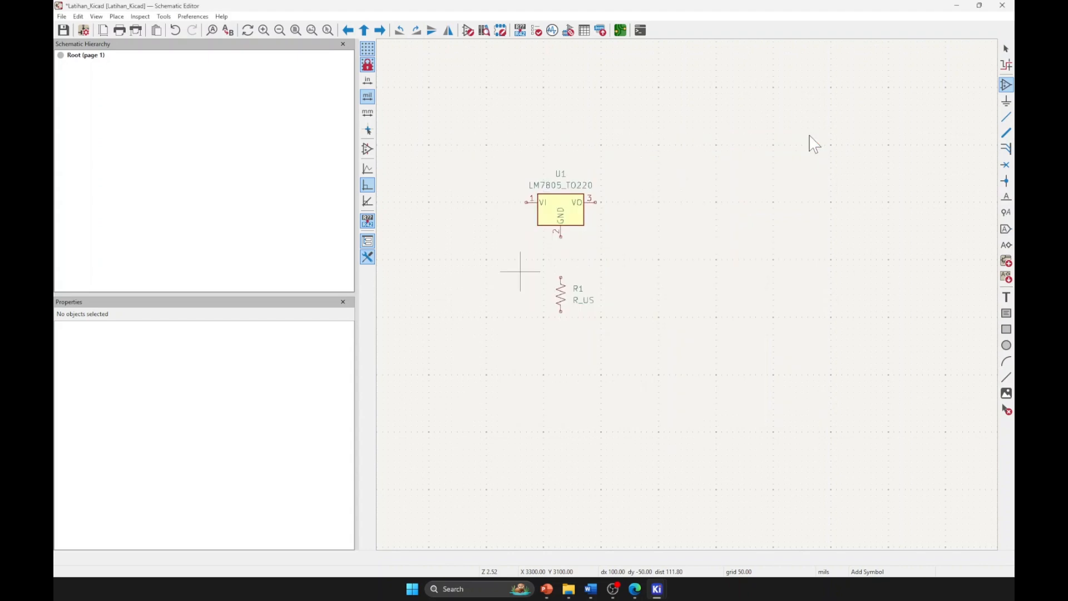
# - Select resistor R1 and rotate it clockwise twice in 90-degree turns
pyautogui.moveTo(527, 253); pyautogui.dragTo(637, 365)
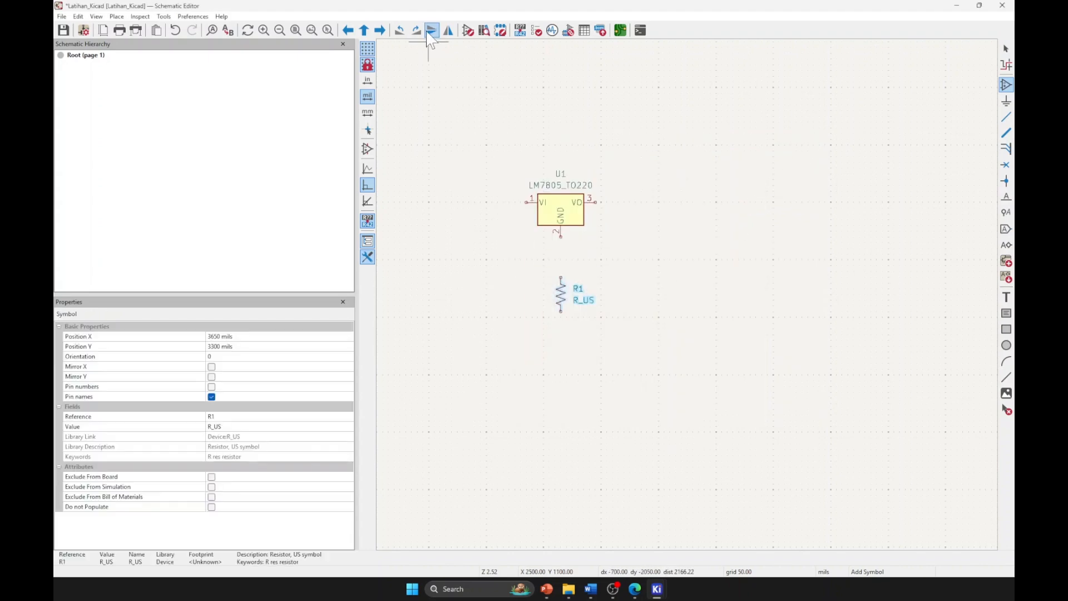
pyautogui.click(417, 31)
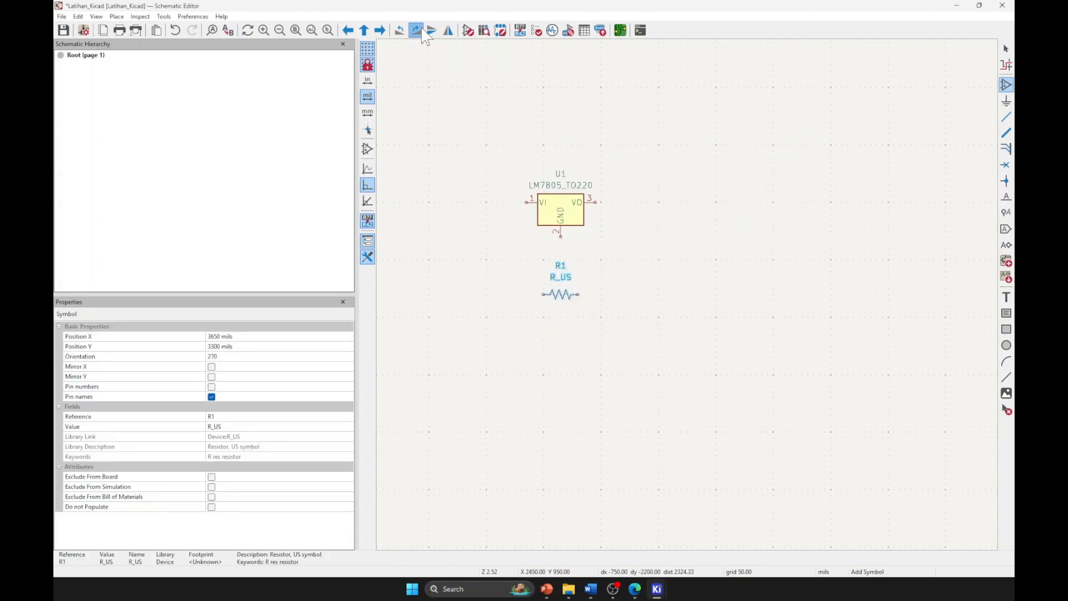
pyautogui.click(420, 33)
pyautogui.click(503, 268)
pyautogui.click(641, 362)
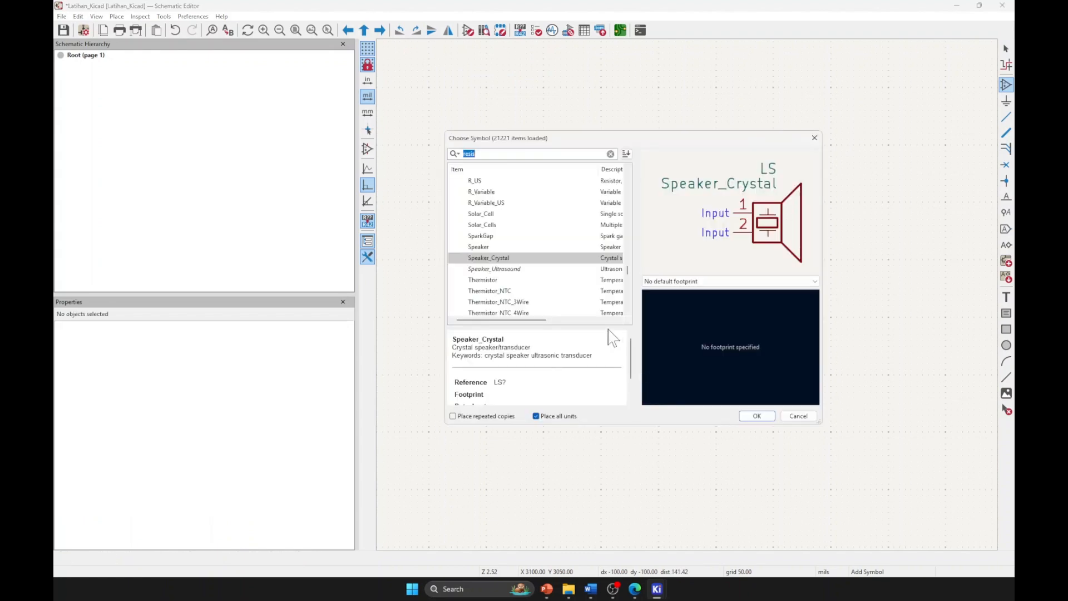
pyautogui.click(806, 415)
# - Choose the Heater symbol from the Device library for placement on the sheet
pyautogui.click(576, 296)
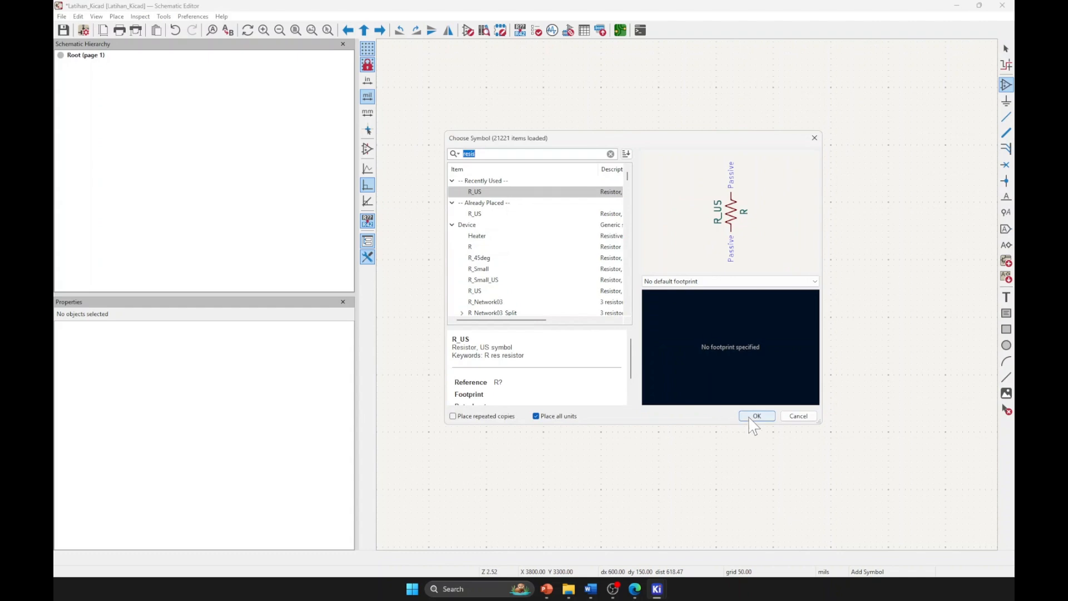
pyautogui.click(490, 215)
pyautogui.click(477, 227)
pyautogui.click(478, 237)
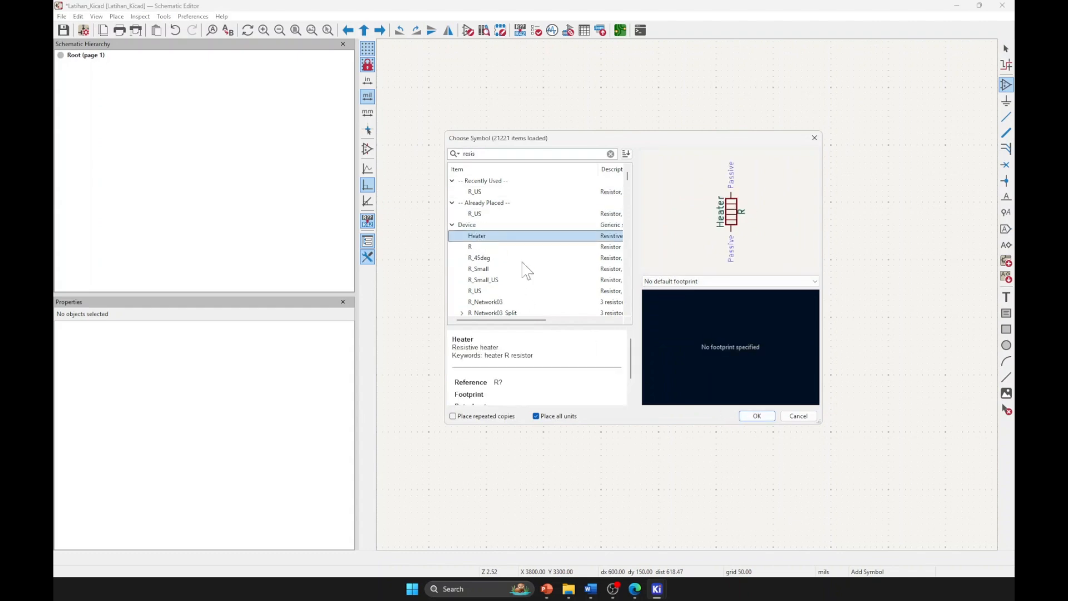
pyautogui.click(756, 416)
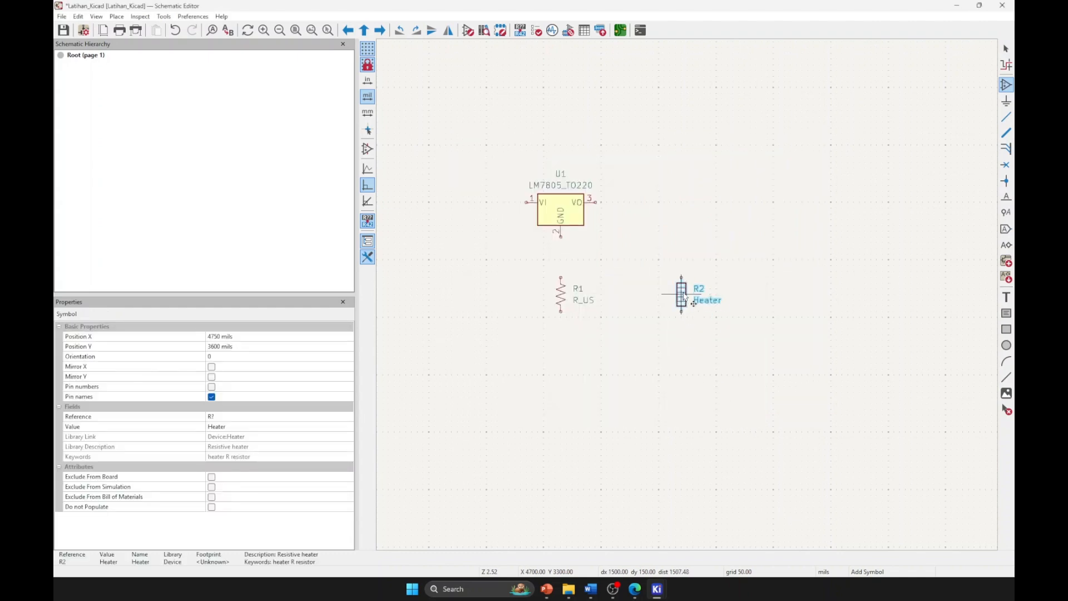
# - Try rotating the unplaced Heater symbol repeatedly in 90-degree turns and discard it without placing it
pyautogui.press('r')
pyautogui.press('r')
pyautogui.press('r')
pyautogui.press('r')
pyautogui.press('r')
pyautogui.press('r')
pyautogui.press('r')
pyautogui.press('r')
pyautogui.press('r')
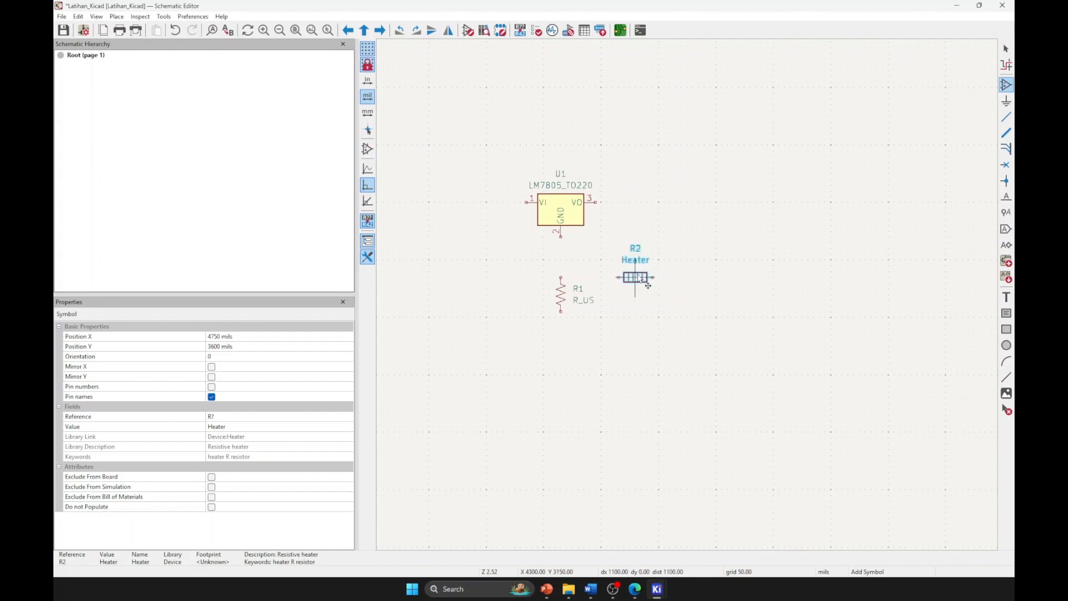
pyautogui.press('r')
pyautogui.press('r')
pyautogui.press('r')
pyautogui.press('r')
pyautogui.press('r')
pyautogui.press('r')
pyautogui.press('r')
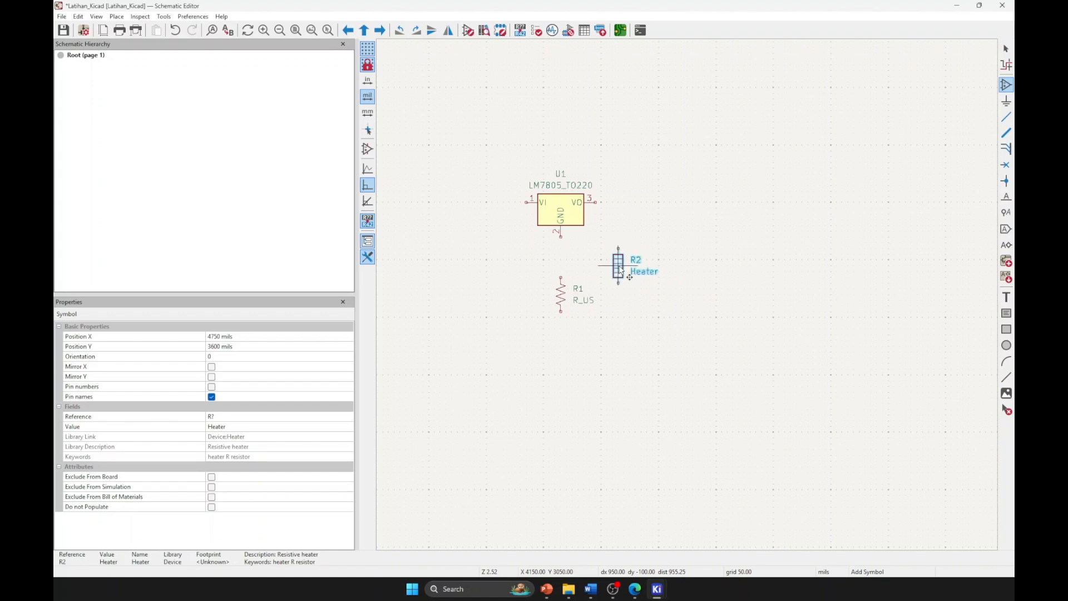
pyautogui.press('Escape')
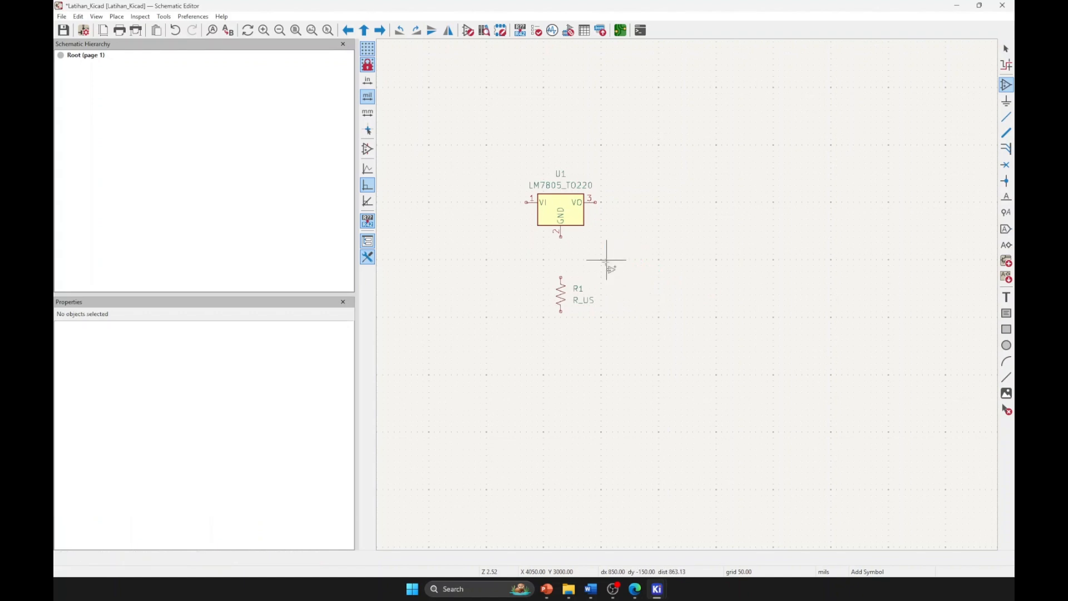
# - Save the schematic and bring resistor R1 and the regulator into close view
pyautogui.hotkey('ctrl', 's')
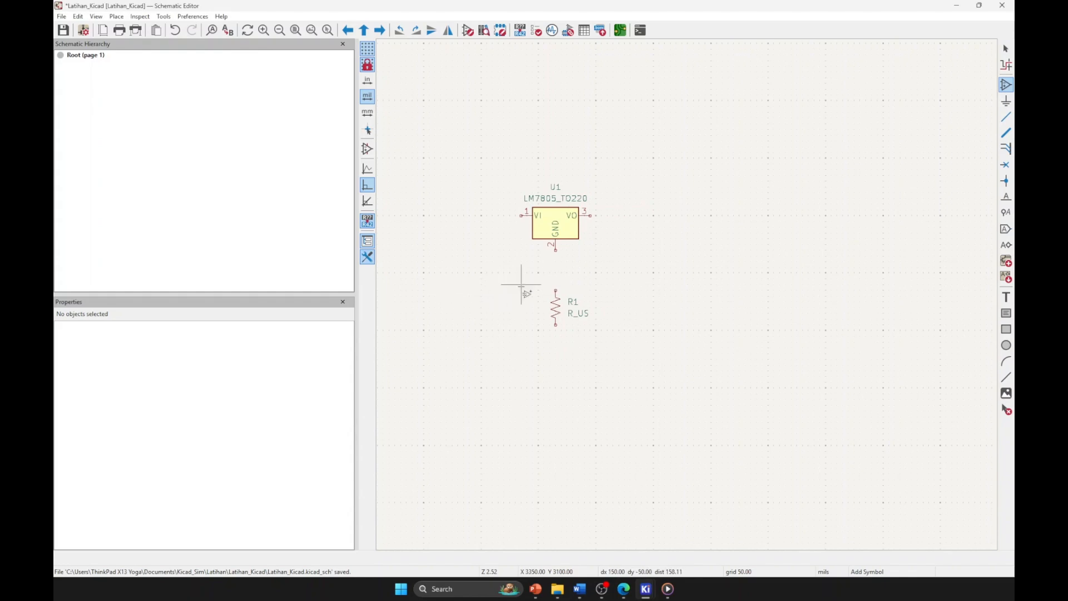
pyautogui.moveTo(522, 287); pyautogui.dragTo(567, 297, button='middle')
pyautogui.hscroll(-2, 565, 315)
pyautogui.hscroll(1, 580, 314)
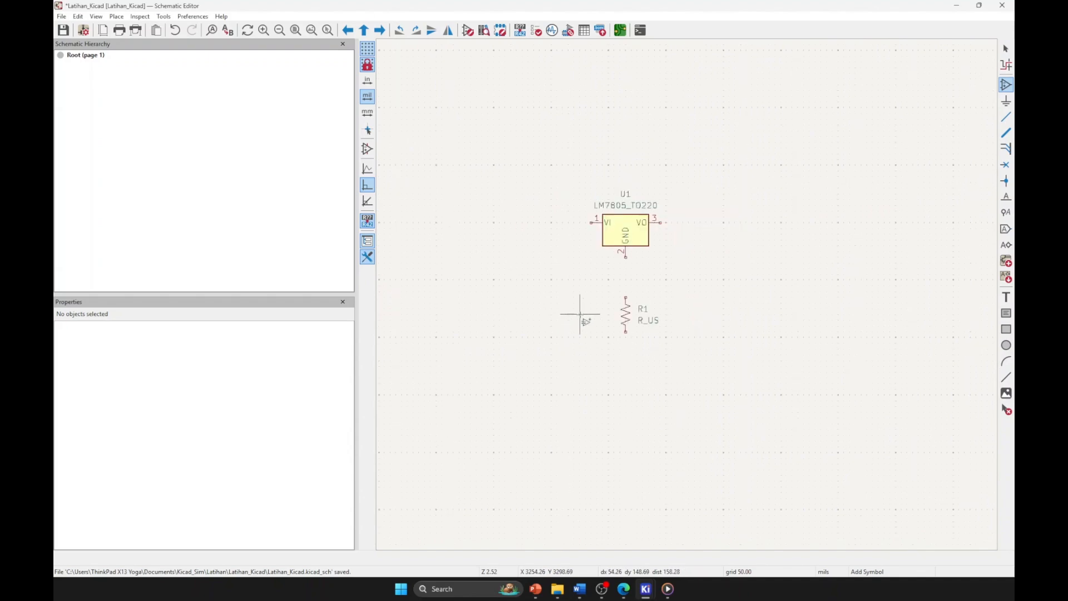
pyautogui.hscroll(1, 579, 314)
pyautogui.scroll(5, 584, 321)
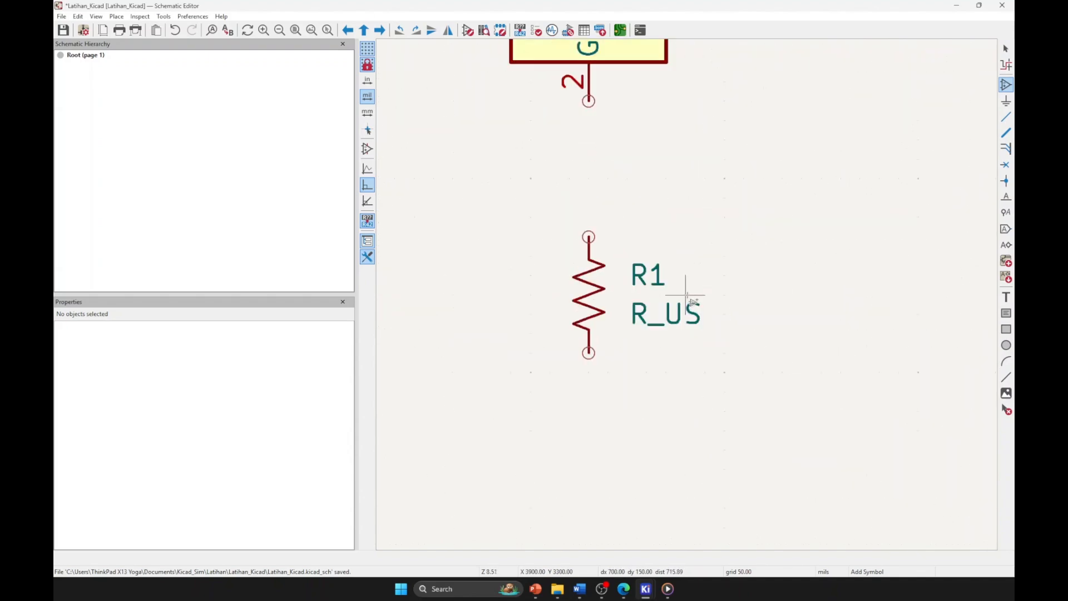
pyautogui.scroll(-3, 650, 299)
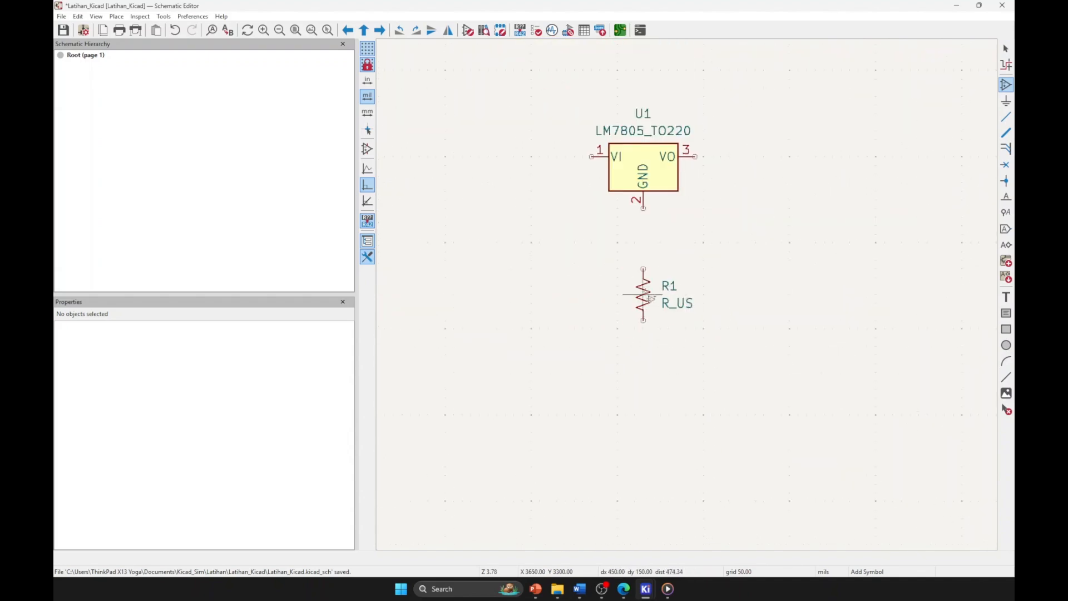
pyautogui.click(643, 307)
pyautogui.click(818, 451)
pyautogui.rightClick(641, 295)
pyautogui.click(666, 298)
pyautogui.click(660, 309)
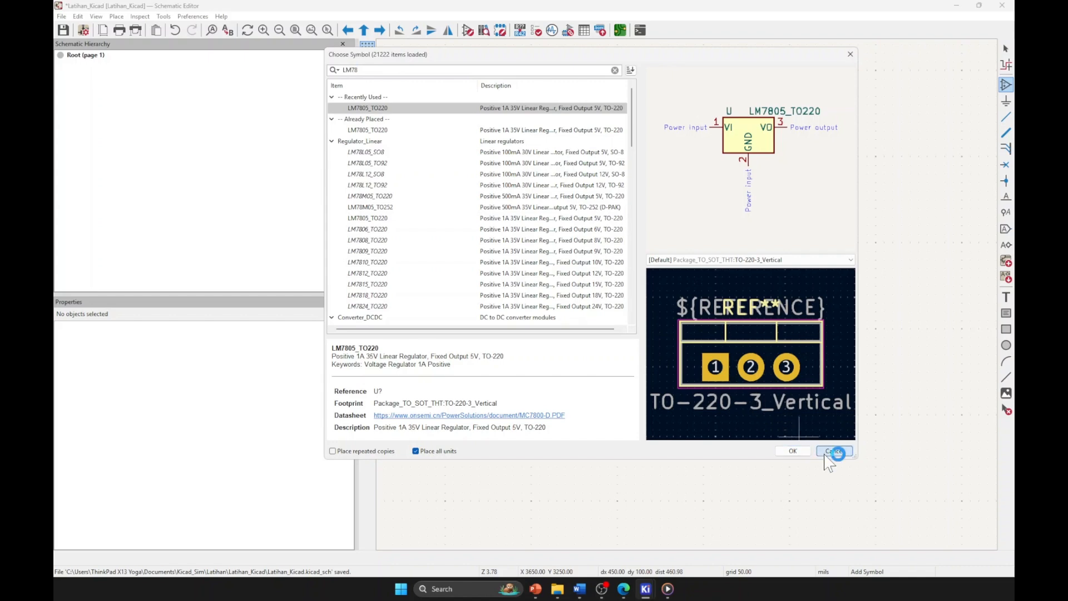
pyautogui.click(835, 451)
pyautogui.press('Escape')
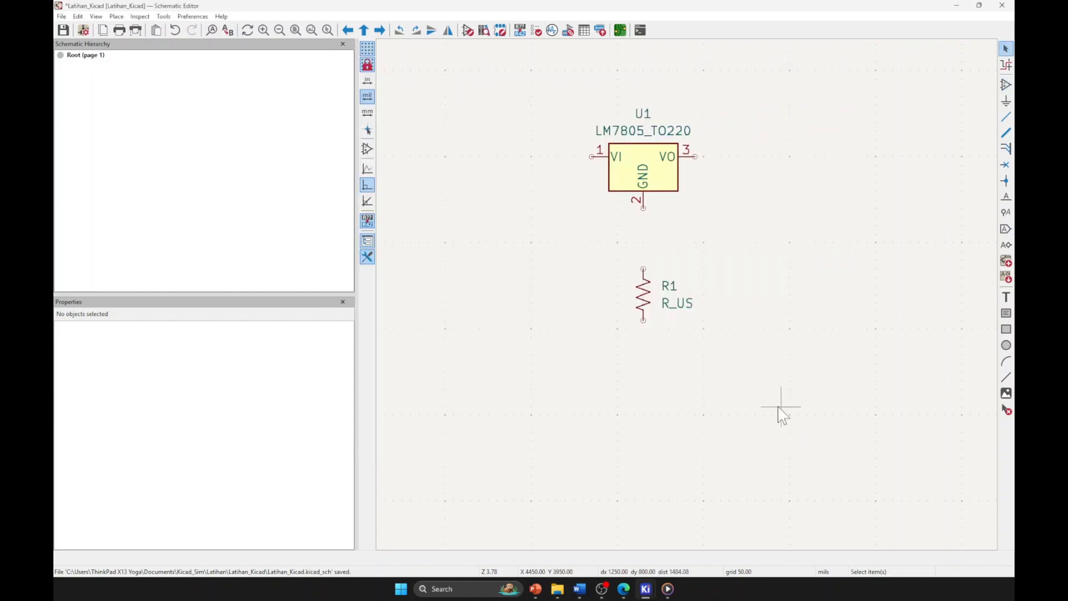
pyautogui.moveTo(648, 313); pyautogui.dragTo(606, 360, button='middle')
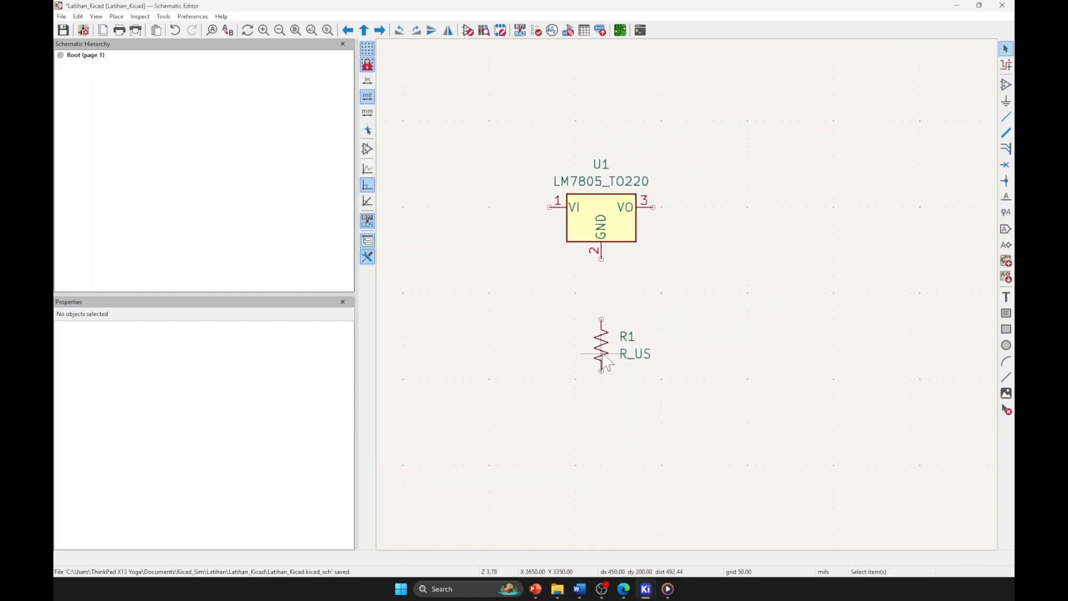
pyautogui.doubleClick(607, 354)
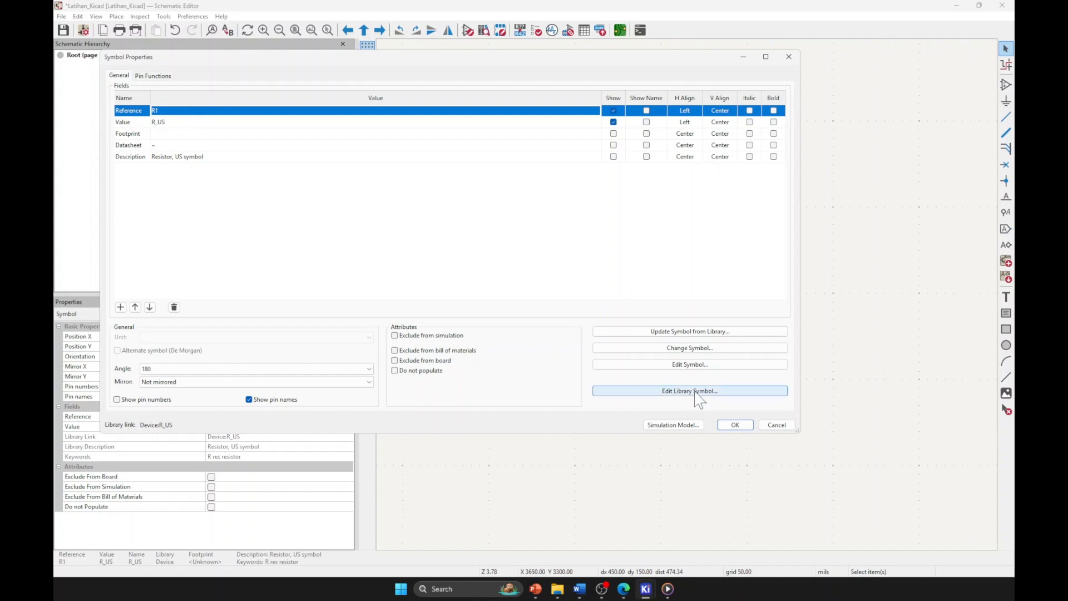
pyautogui.click(779, 425)
# - Set the value of resistor R1 to 1K in its symbol properties and deselect it
pyautogui.rightClick(608, 346)
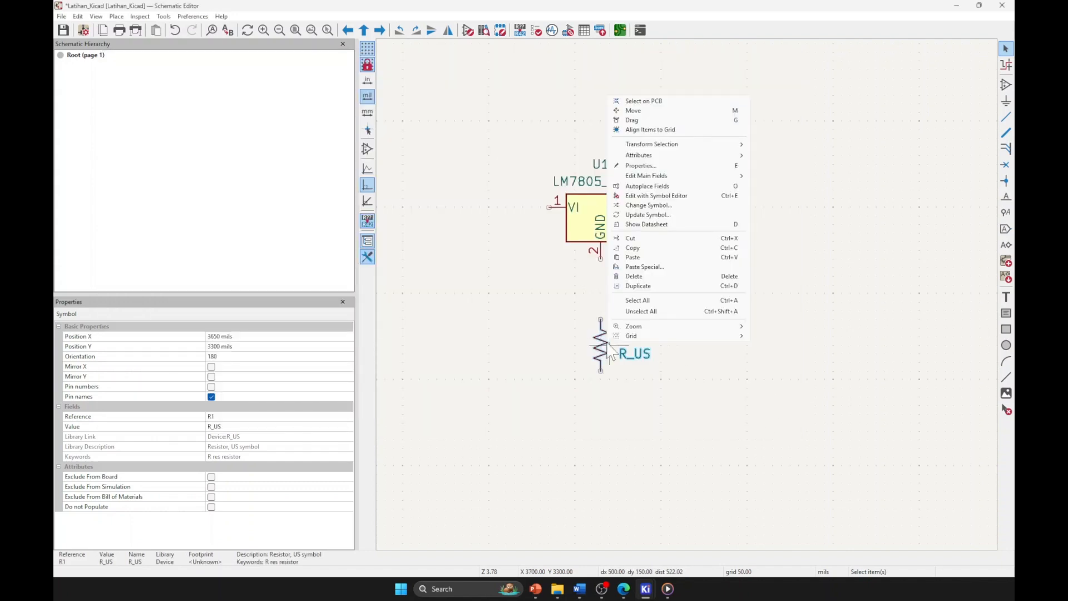
pyautogui.click(604, 357)
pyautogui.rightClick(604, 357)
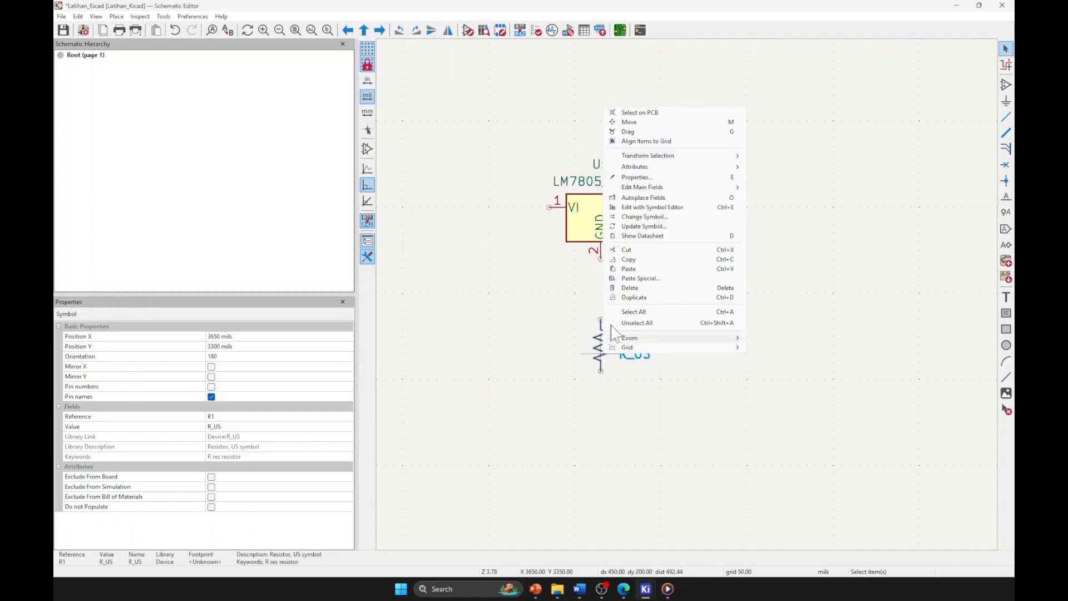
pyautogui.click(655, 184)
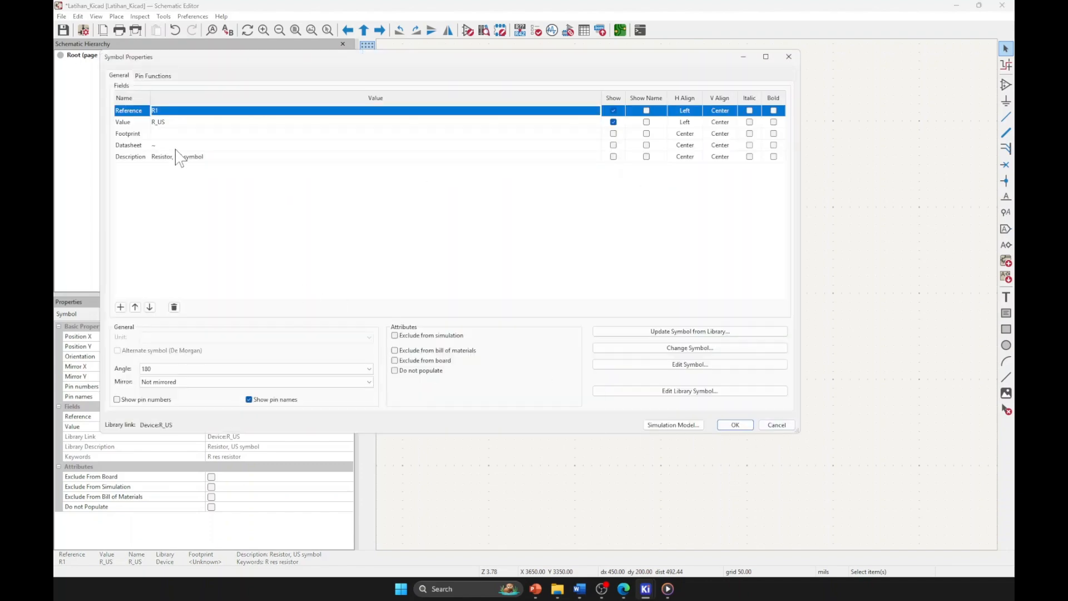
pyautogui.click(167, 122)
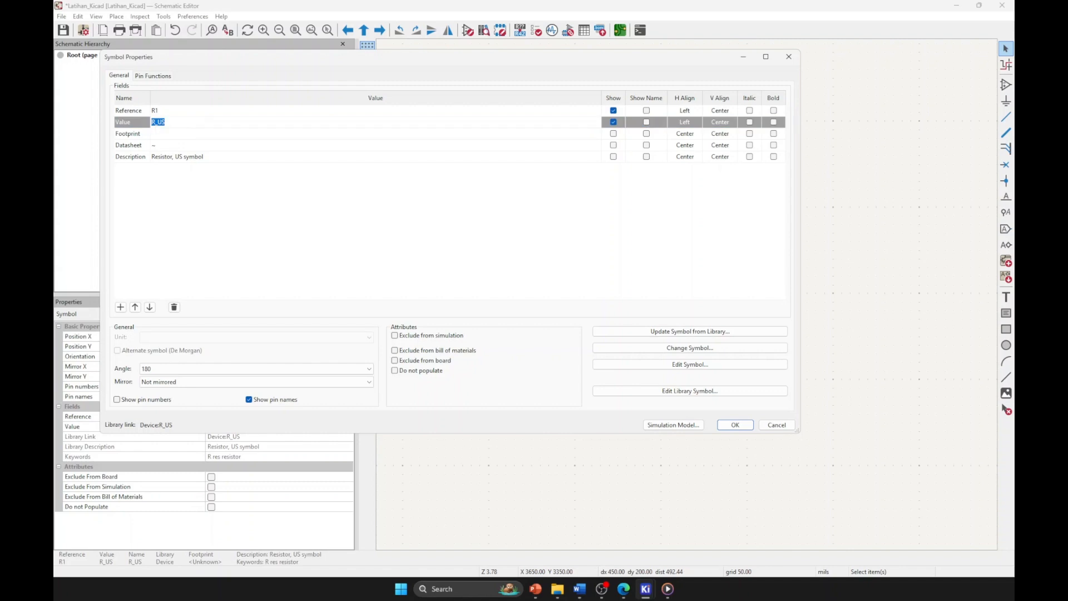
pyautogui.click(167, 111)
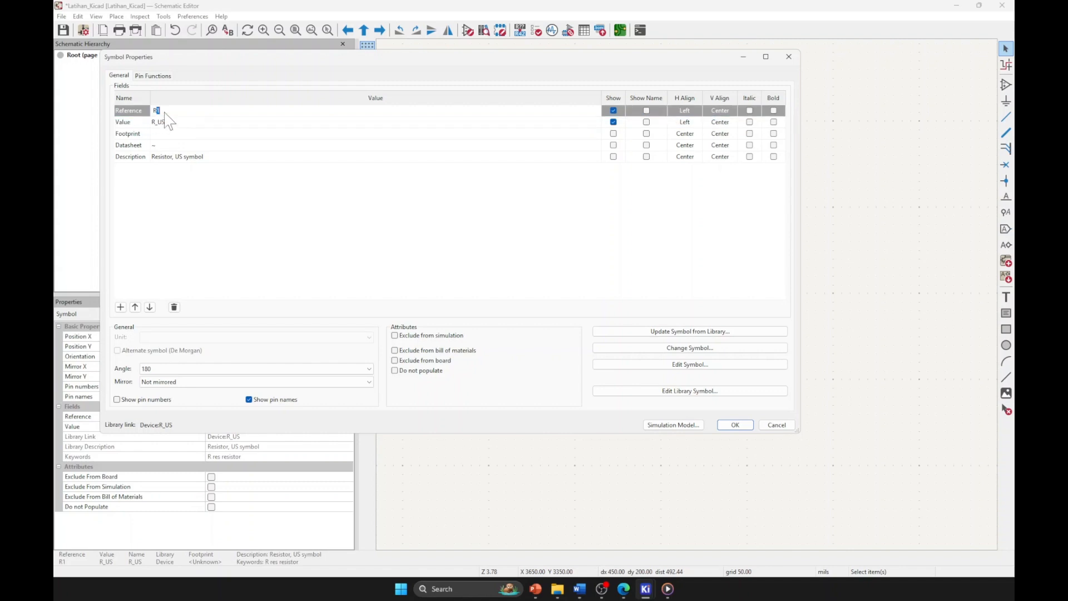
pyautogui.click(171, 122)
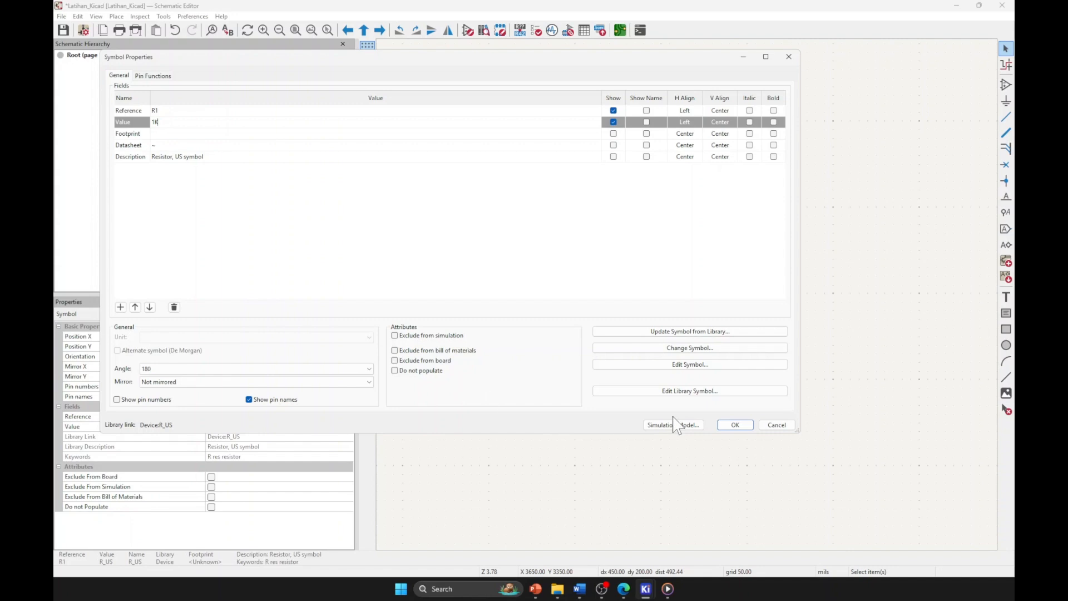
pyautogui.click(733, 426)
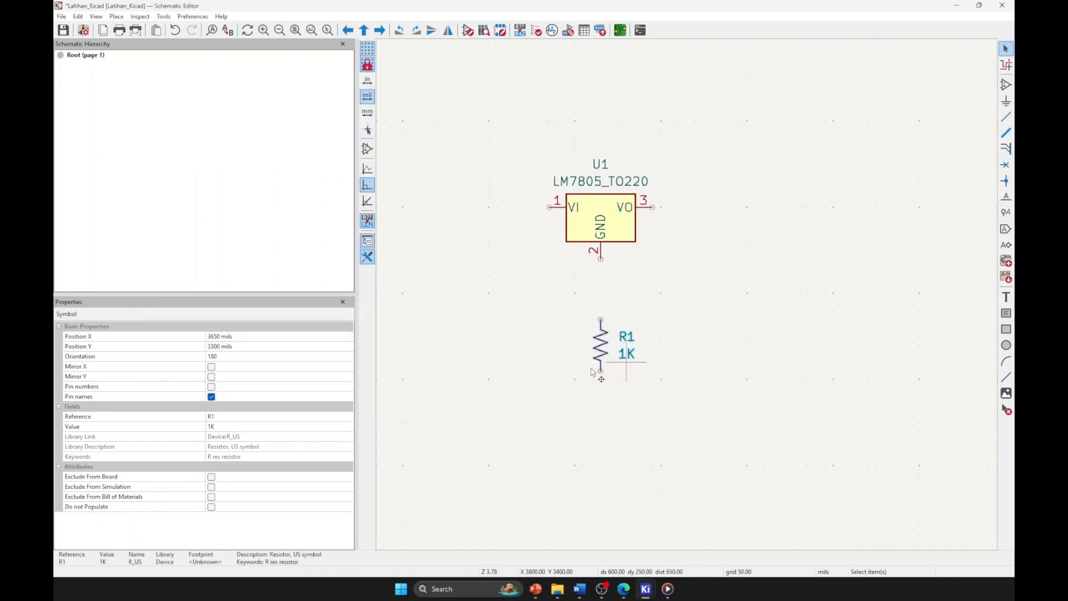
pyautogui.click(538, 346)
# - Examine regulator U1 and resistor R1 on the sheet at several zoom levels and view positions
pyautogui.scroll(-3, 539, 351)
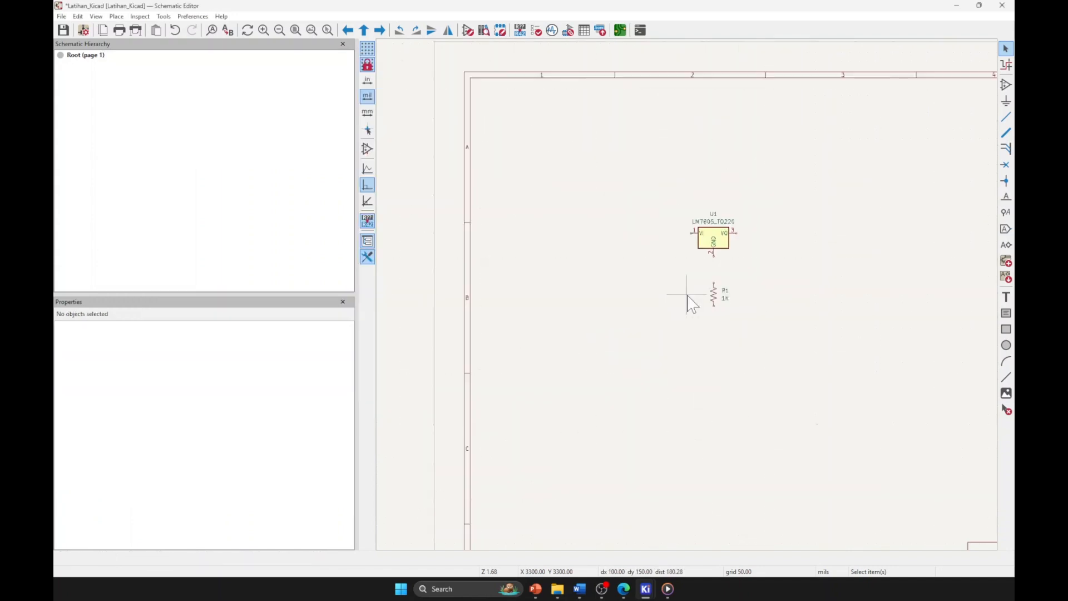
pyautogui.scroll(3, 770, 263)
pyautogui.moveTo(605, 329); pyautogui.dragTo(637, 317, button='middle')
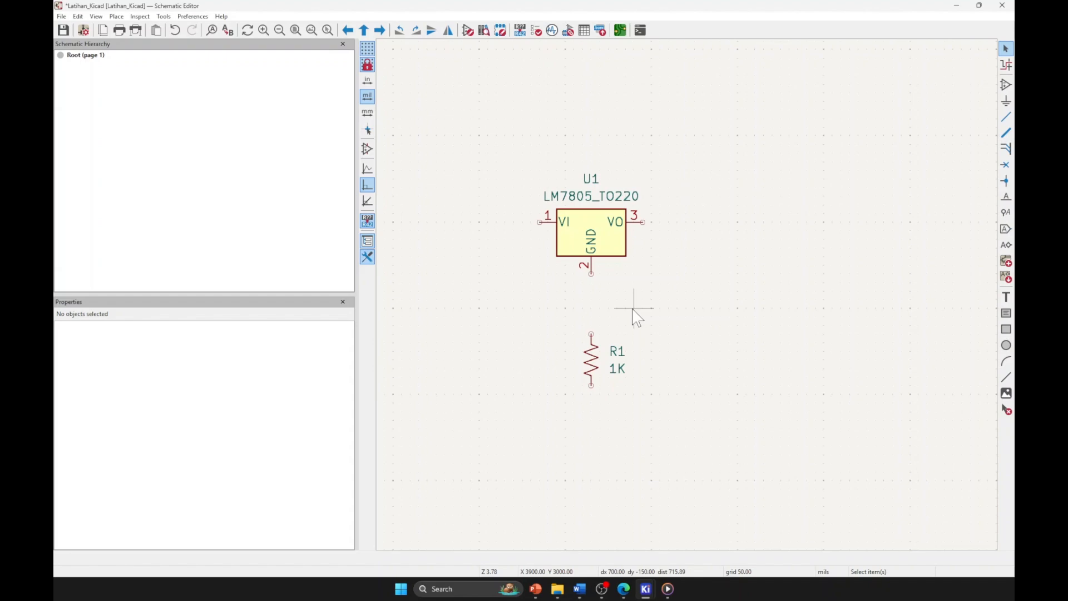
pyautogui.scroll(-3, 634, 307)
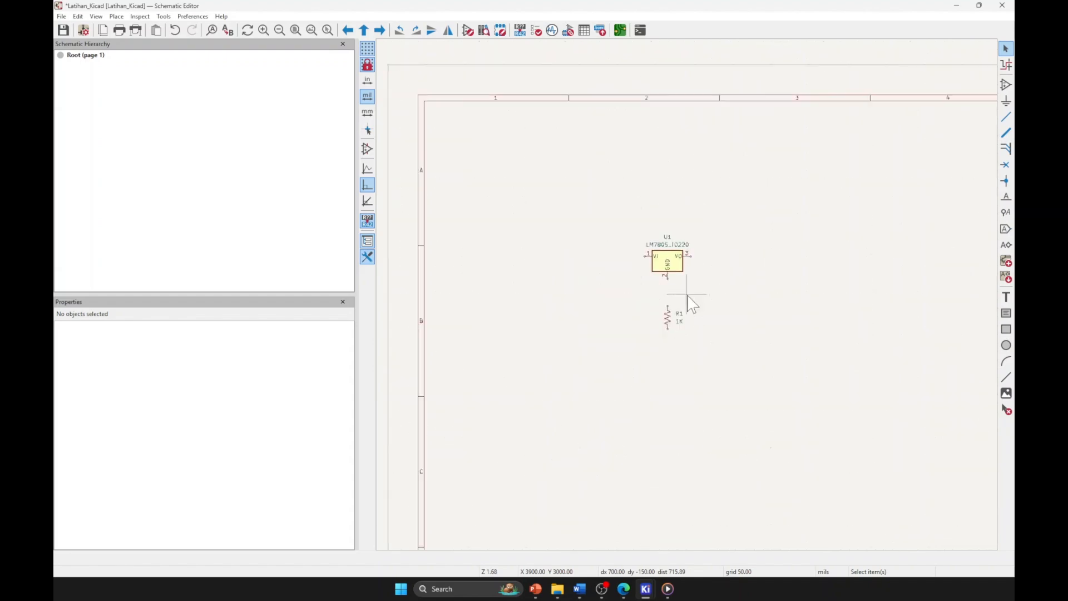
pyautogui.scroll(4, 688, 304)
pyautogui.scroll(1, 688, 303)
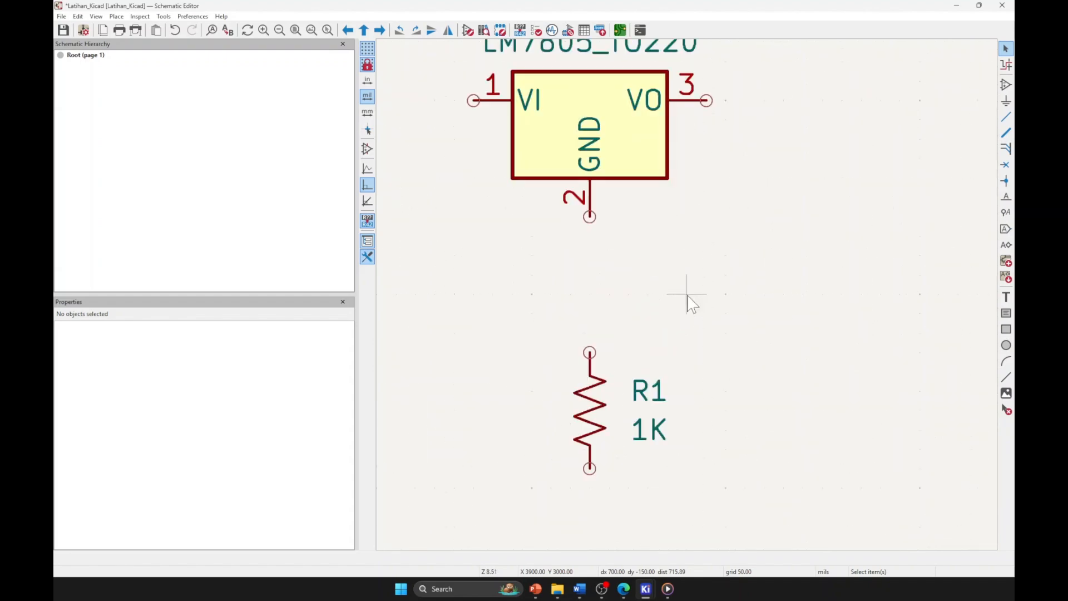
pyautogui.scroll(-5, 688, 303)
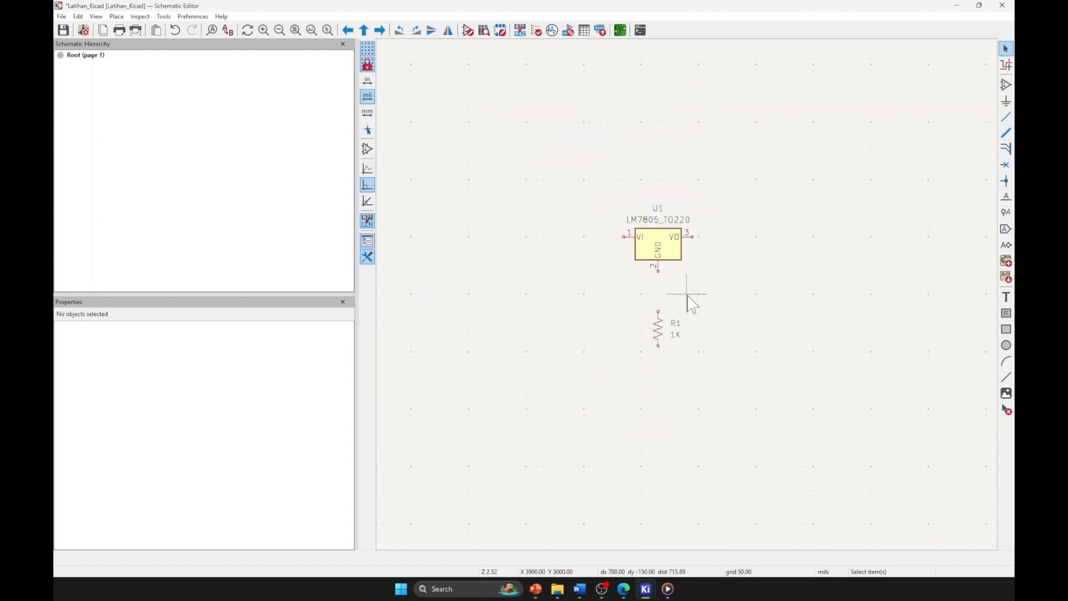
pyautogui.scroll(2, 688, 303)
pyautogui.scroll(2, 692, 303)
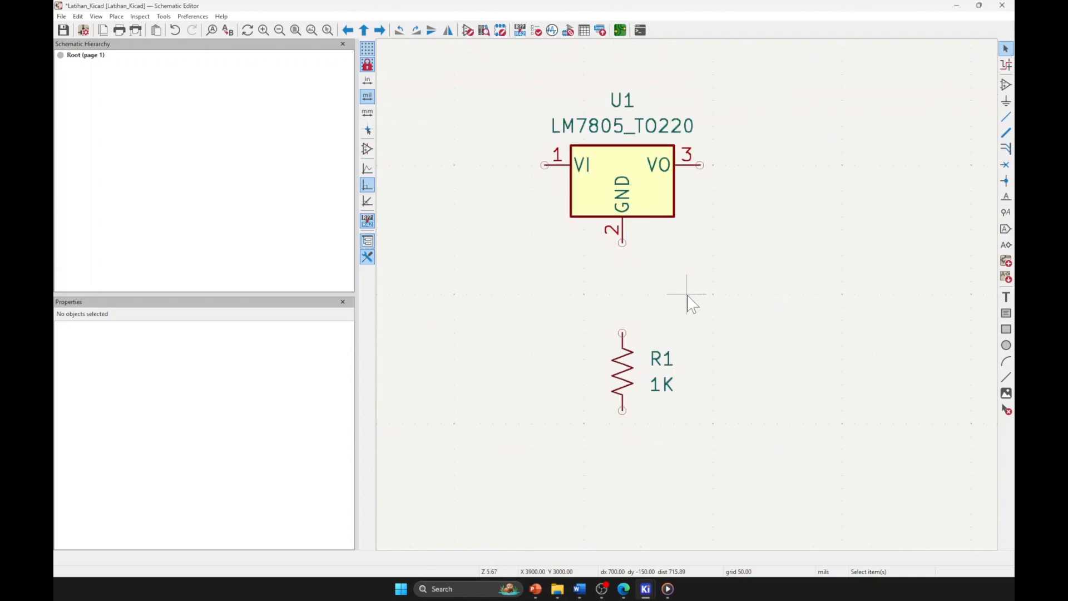
pyautogui.scroll(-2, 692, 304)
pyautogui.rightClick(688, 295)
pyautogui.click(689, 286)
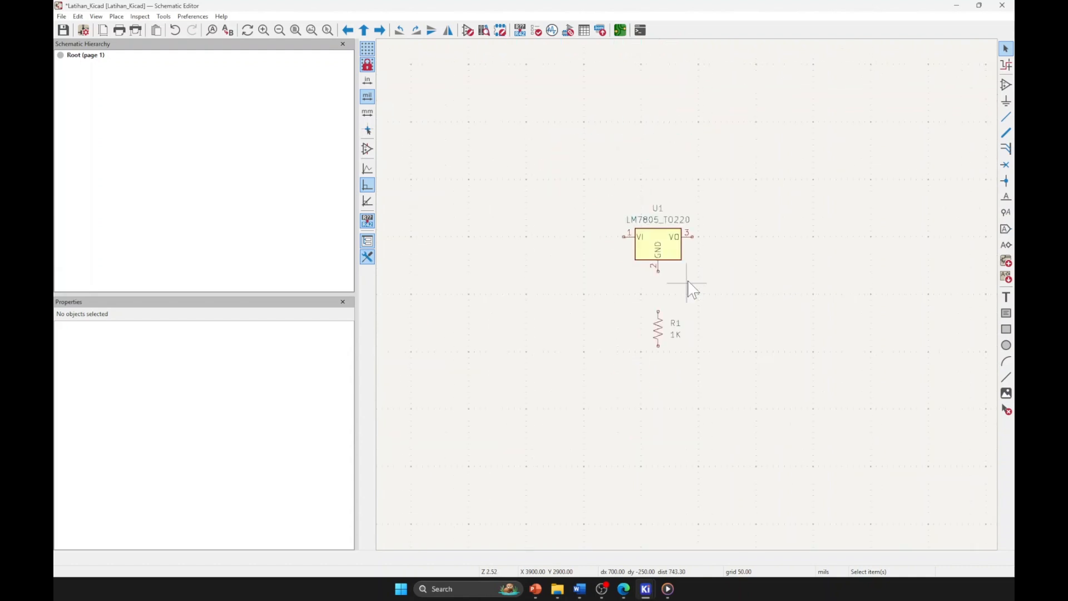
pyautogui.keyDown('ctrl'); pyautogui.scroll(3, 693, 289); pyautogui.keyUp('ctrl')
pyautogui.keyDown('ctrl'); pyautogui.scroll(-5, 693, 289); pyautogui.keyUp('ctrl')
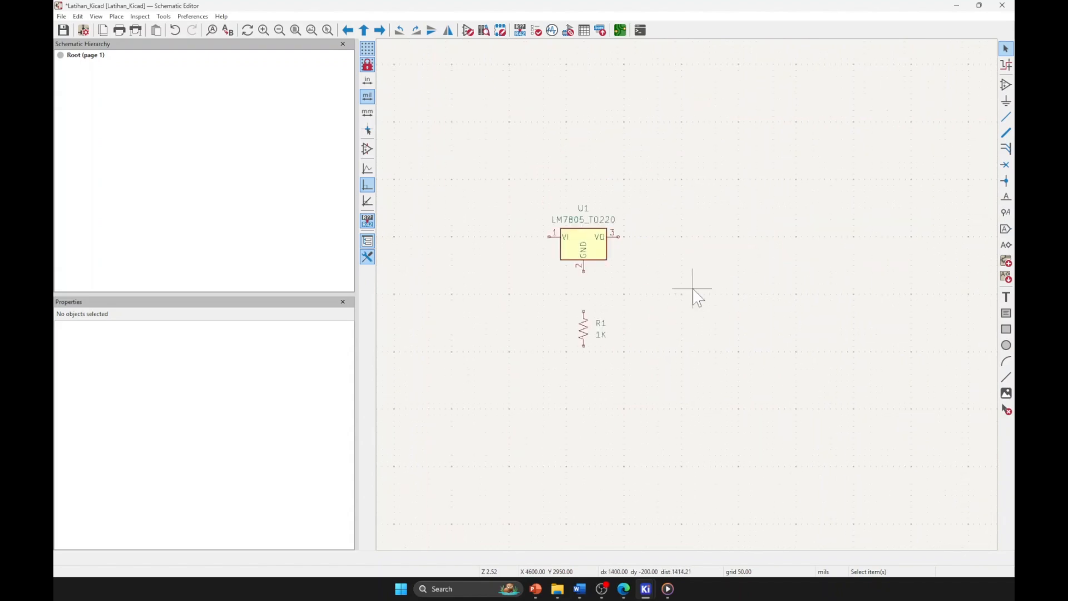
pyautogui.keyDown('ctrl'); pyautogui.scroll(1, 692, 289); pyautogui.keyUp('ctrl')
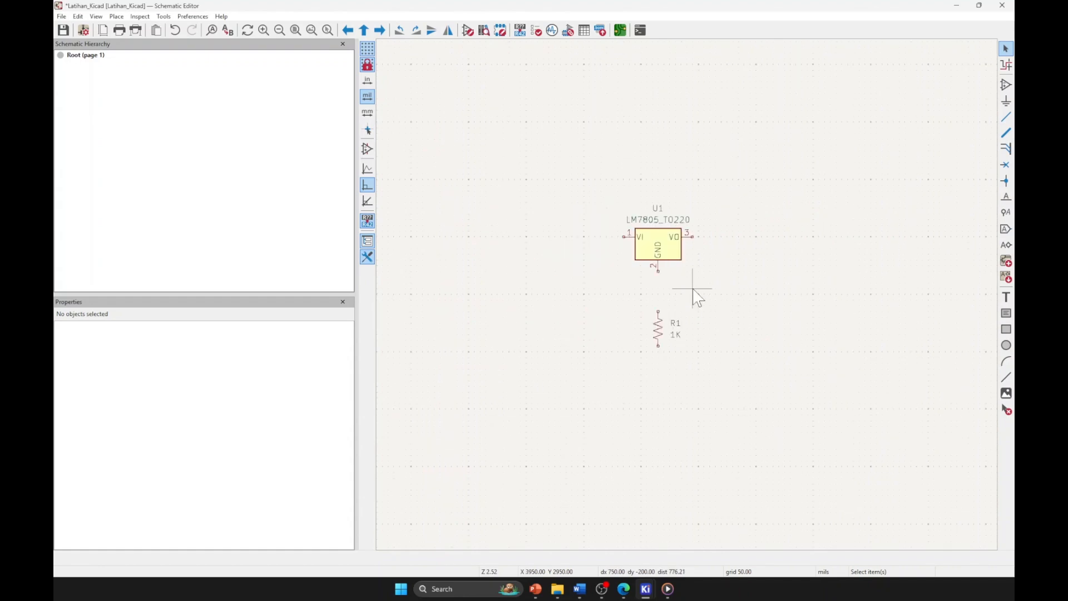
pyautogui.scroll(2, 698, 298)
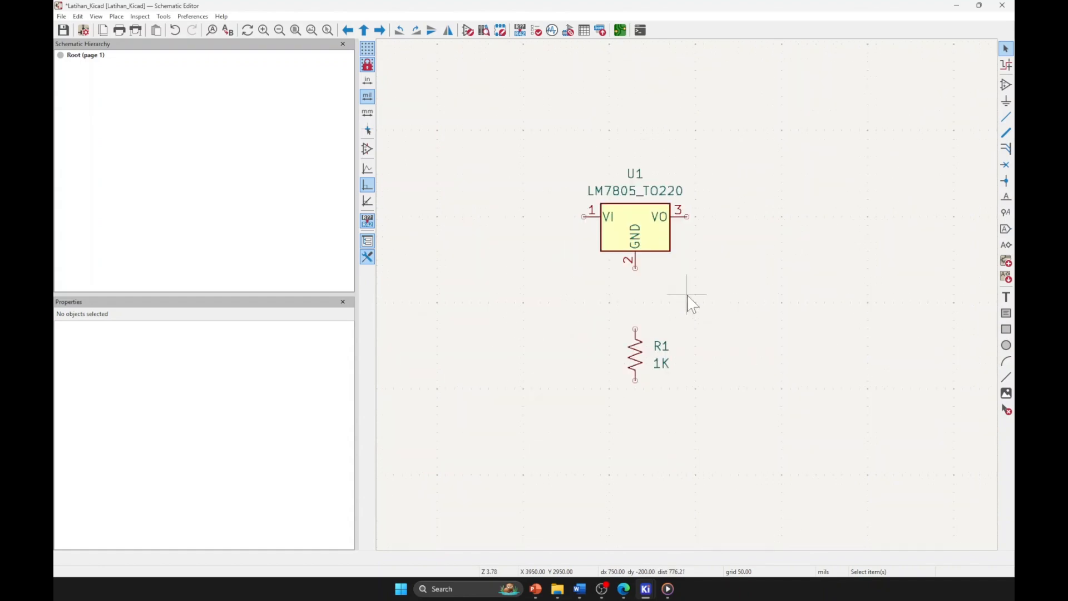
pyautogui.scroll(2, 690, 304)
pyautogui.scroll(-2, 688, 299)
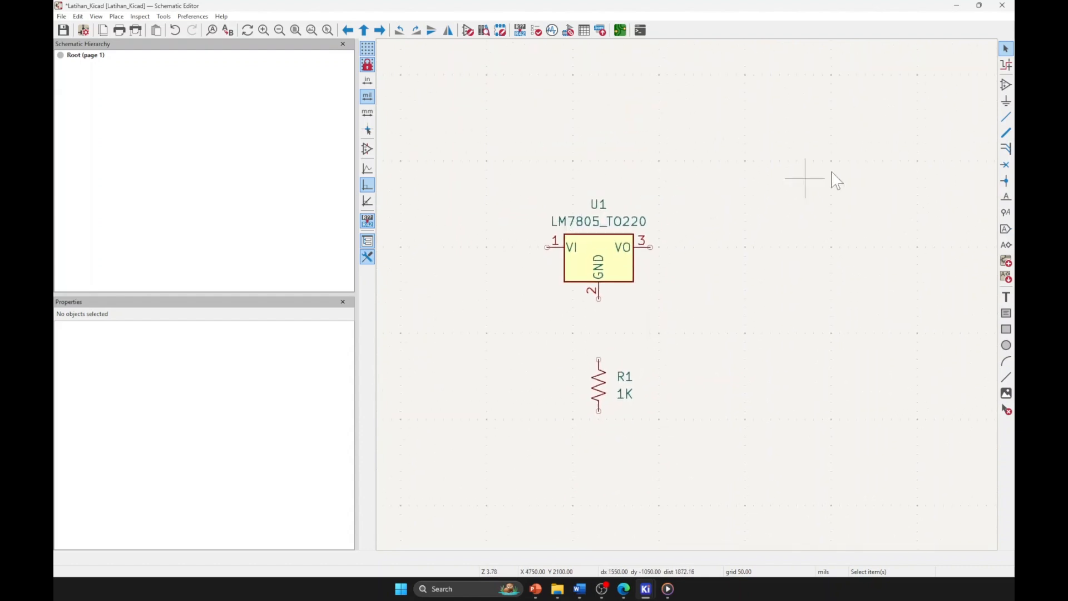
# - Search the symbol library for c and place the unpolarized capacitor C right of the gap between U1 and R1
pyautogui.click(1007, 84)
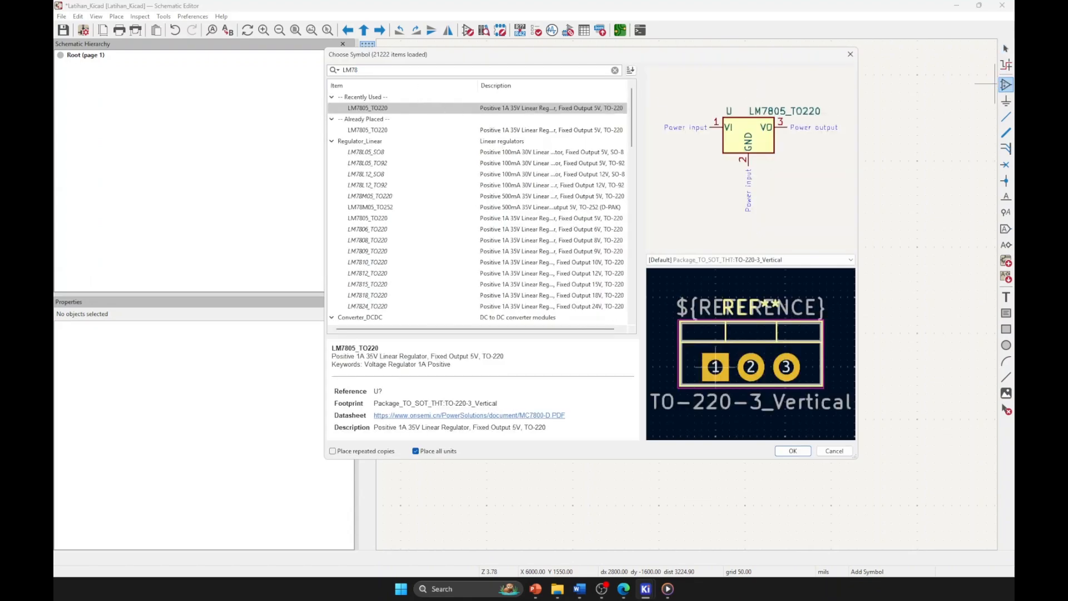
pyautogui.press('BackSpace')
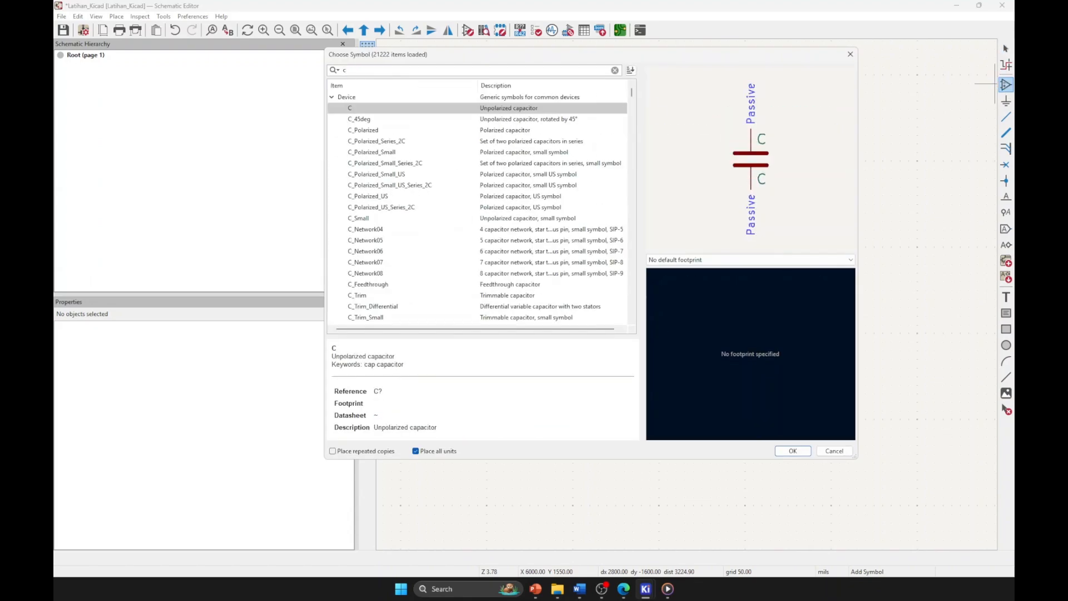
pyautogui.click(792, 451)
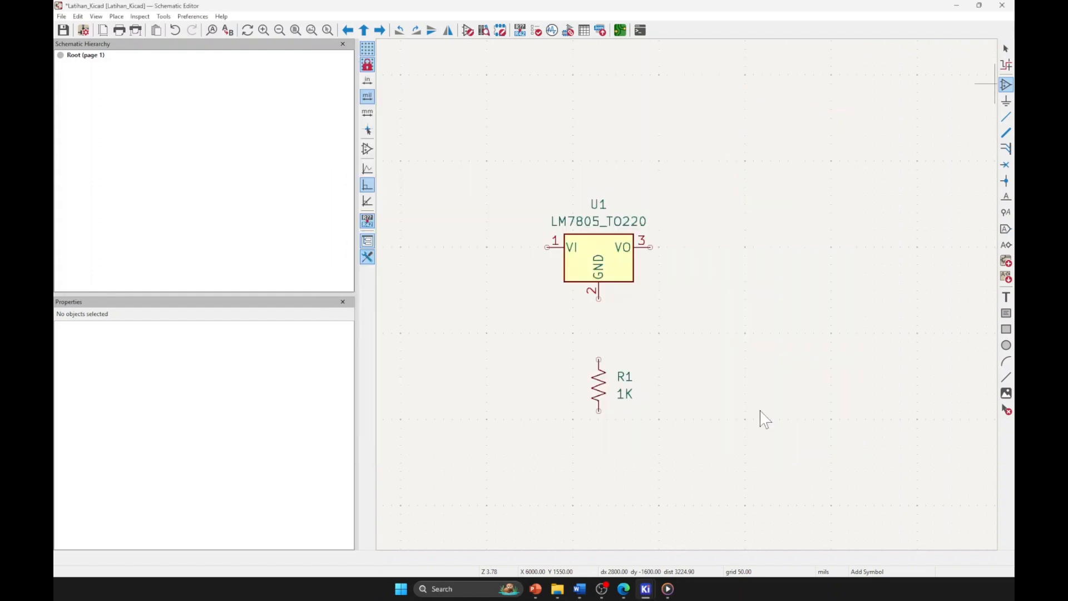
pyautogui.click(693, 334)
pyautogui.press('Escape')
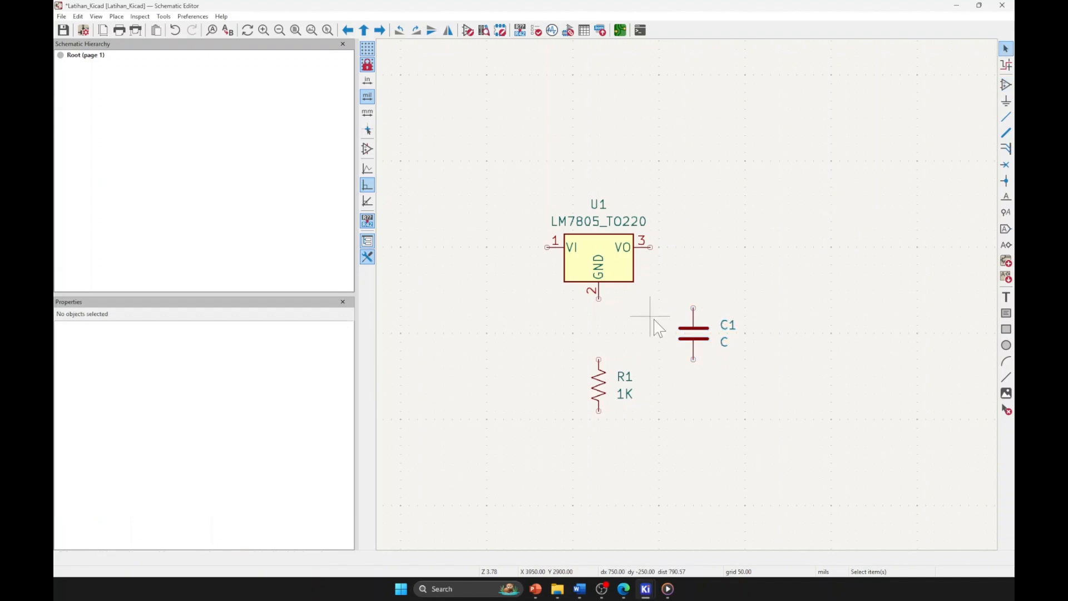
# - Examine the capacitor variants in the symbol library, including C_45deg, the C_Polarized types, C_Small and C_Network04
pyautogui.click(1006, 85)
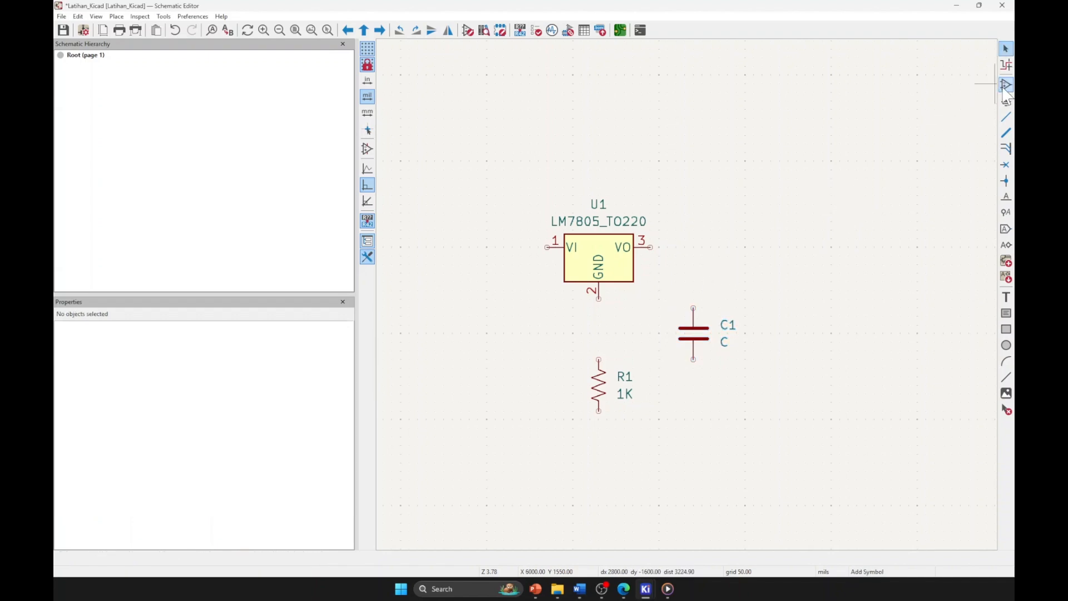
pyautogui.click(526, 194)
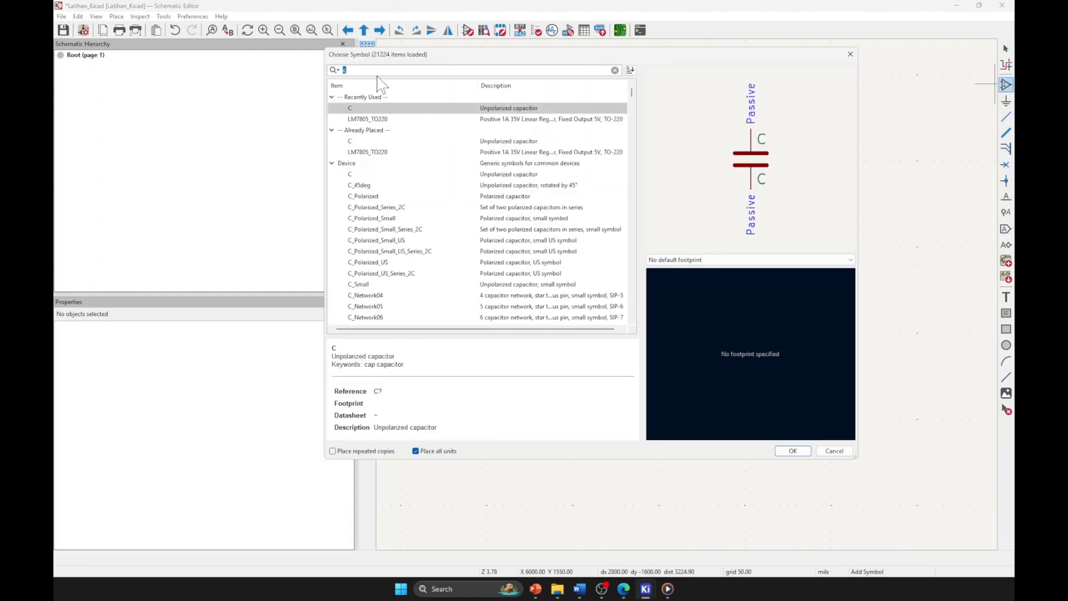
pyautogui.click(368, 141)
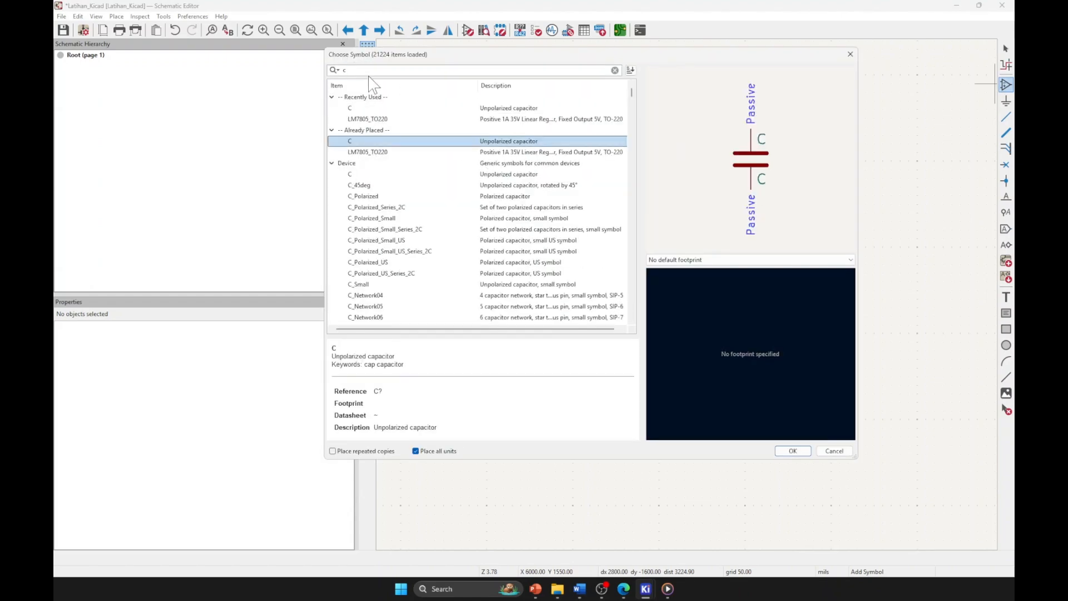
pyautogui.click(388, 195)
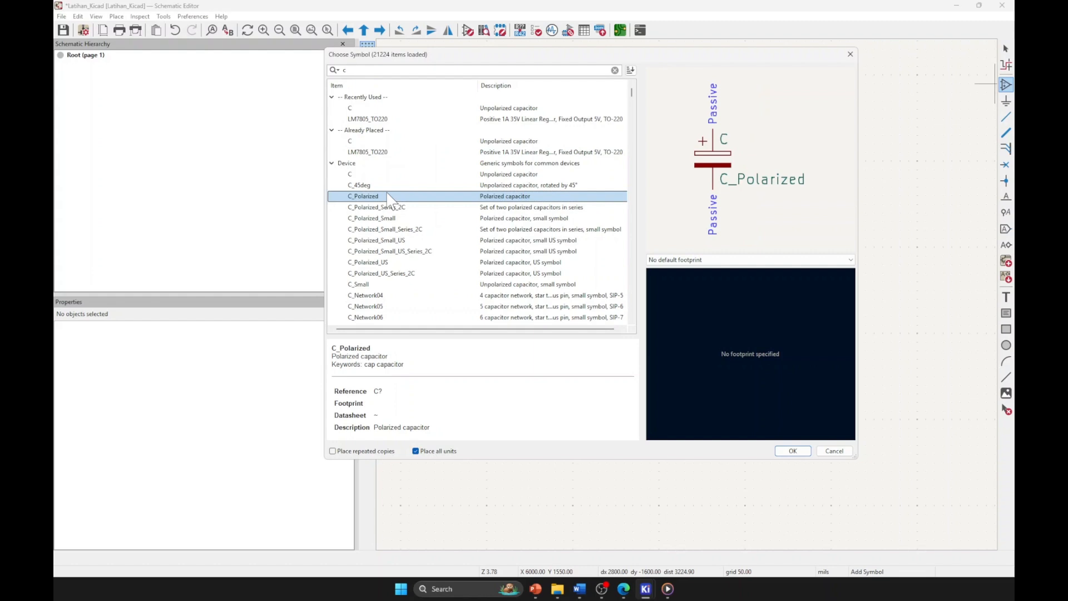
pyautogui.click(379, 186)
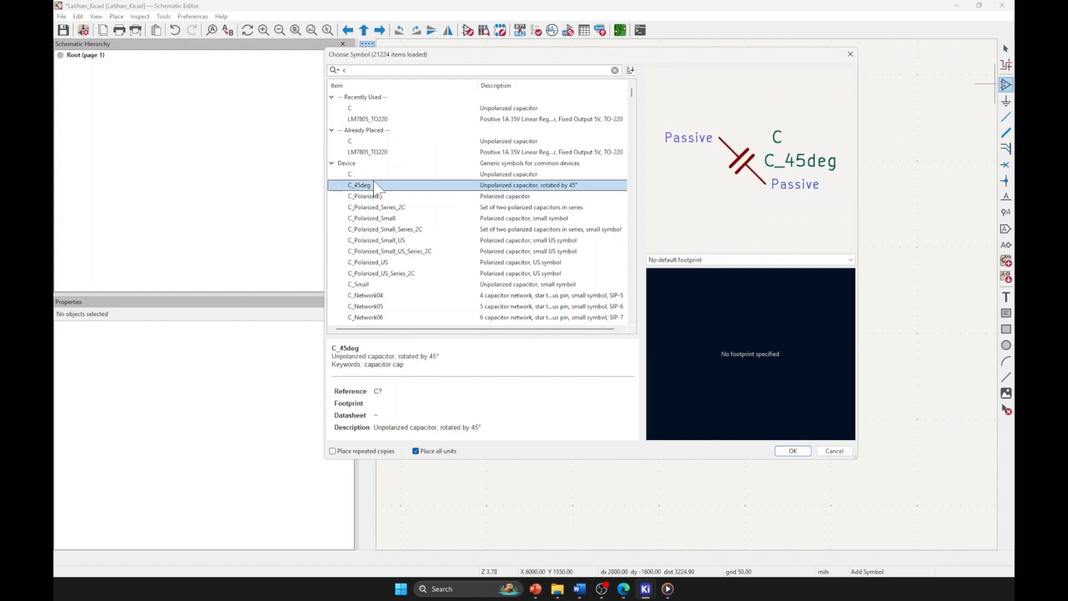
pyautogui.click(379, 196)
pyautogui.click(383, 207)
pyautogui.click(385, 219)
pyautogui.click(389, 240)
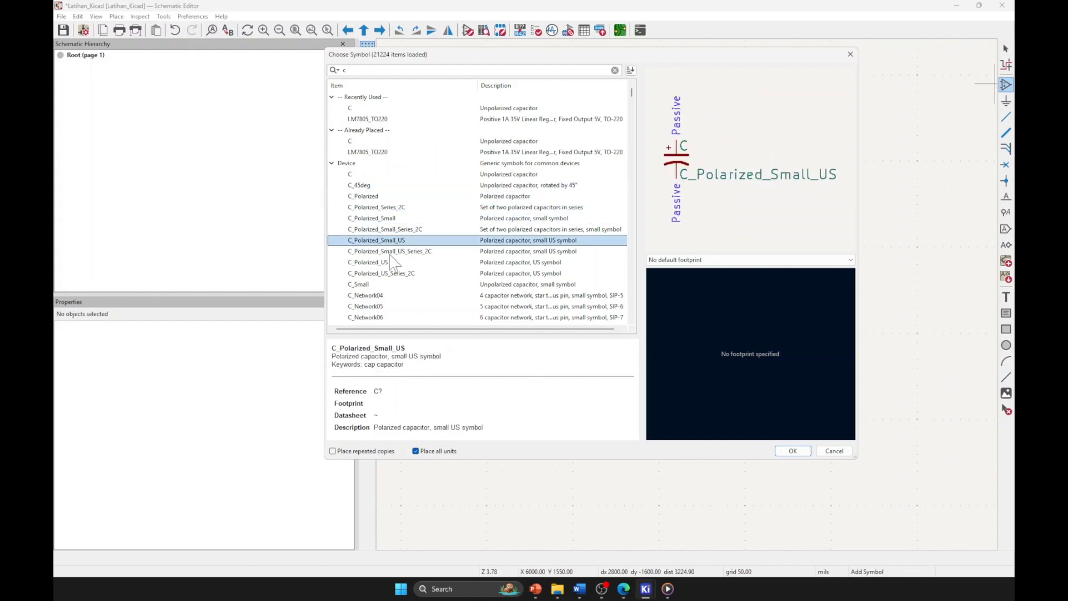
pyautogui.click(390, 253)
pyautogui.click(394, 274)
pyautogui.click(396, 284)
pyautogui.click(406, 296)
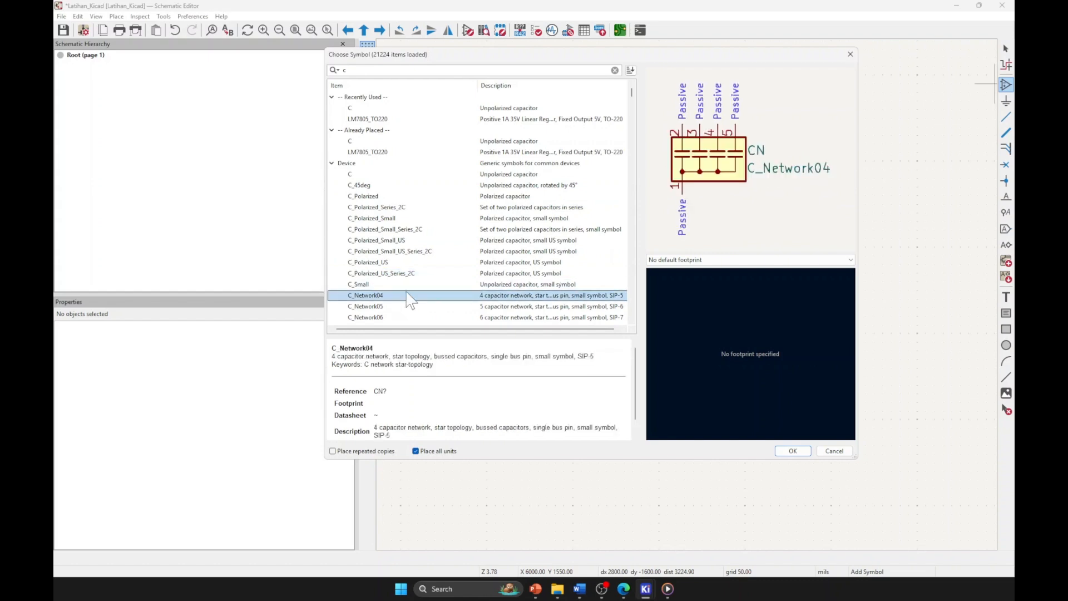
pyautogui.scroll(-2, 410, 300)
pyautogui.scroll(2, 390, 203)
# - Choose the polarized capacitor C_Polarized and place it below and to the left of U1, without adding another symbol
pyautogui.click(378, 189)
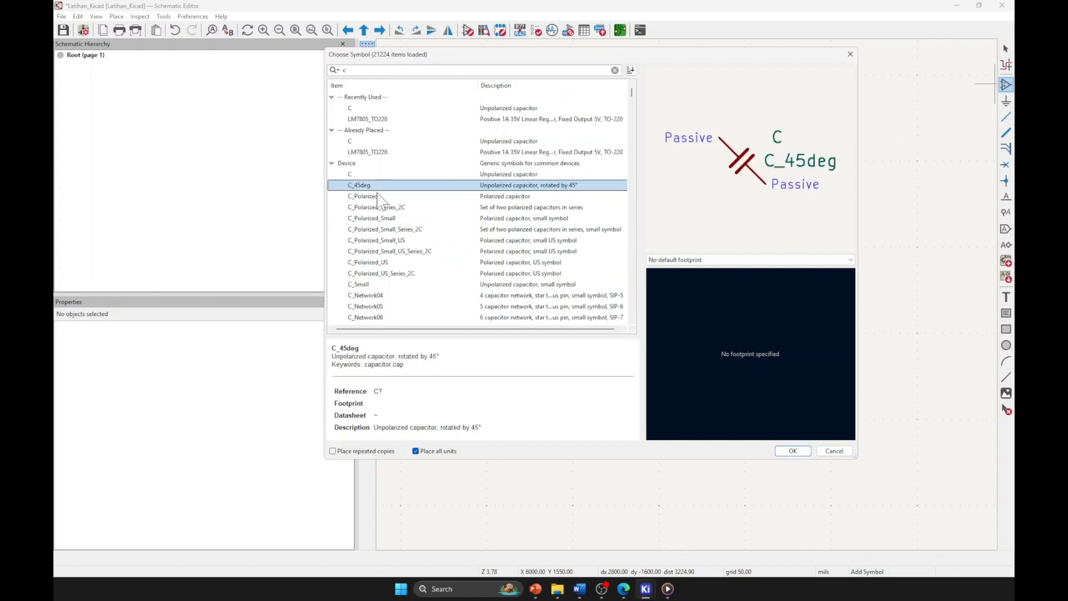
pyautogui.click(380, 198)
pyautogui.click(368, 176)
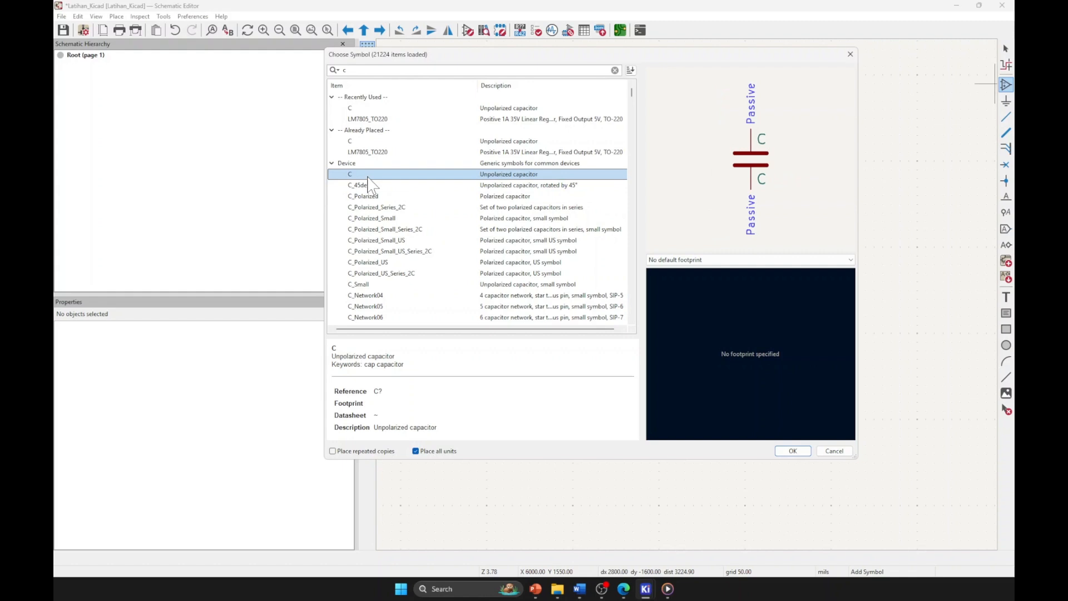
pyautogui.click(376, 198)
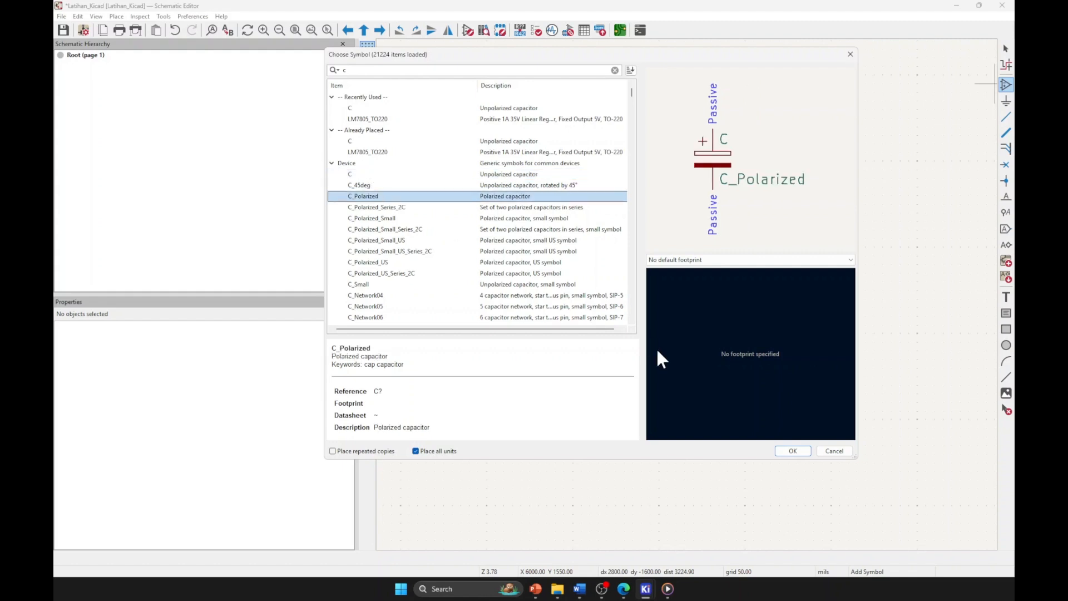
pyautogui.click(790, 451)
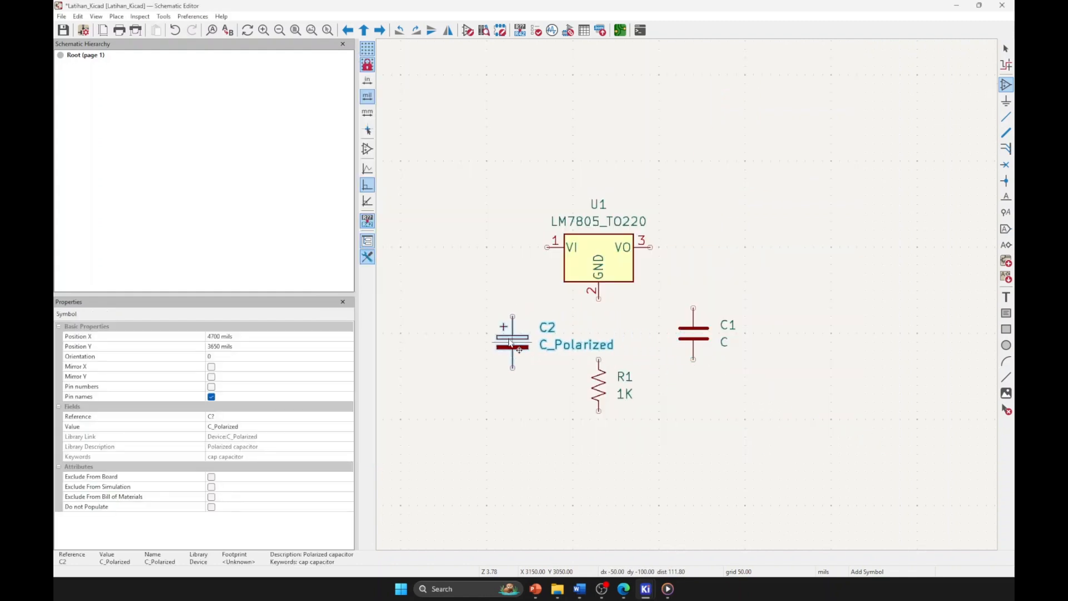
pyautogui.click(510, 342)
pyautogui.click(705, 229)
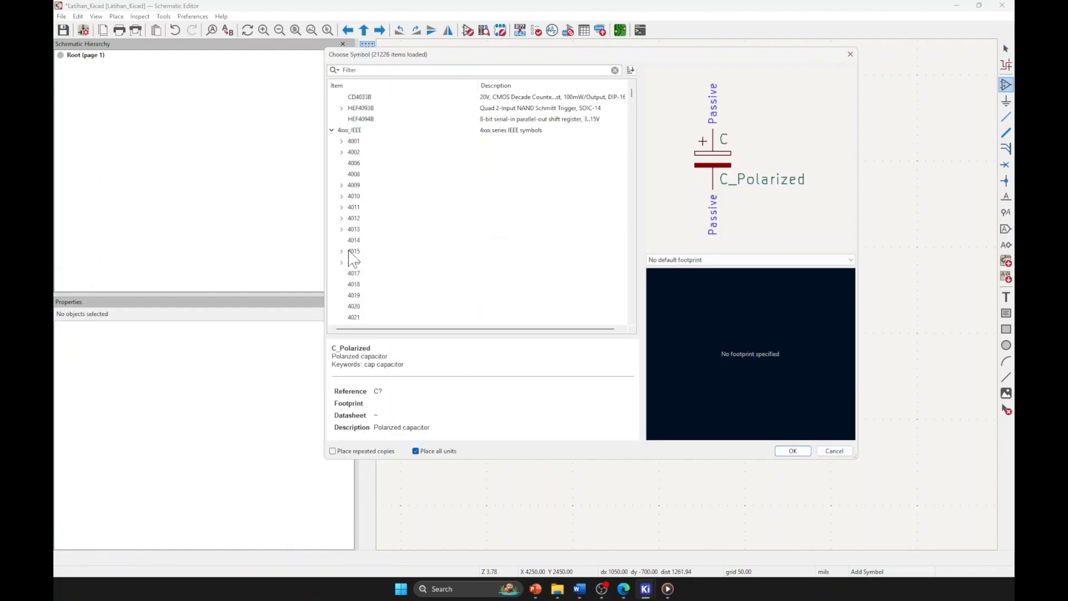
pyautogui.click(841, 451)
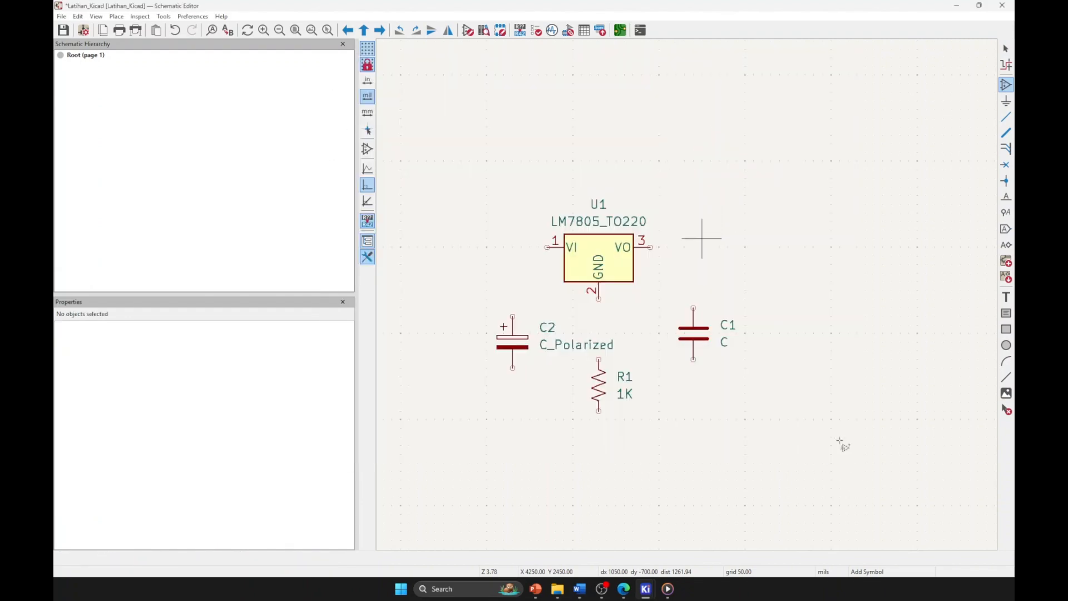
# - Search the symbol library for c and preview the SMD footprints CP_Elec_3x5.3 and CP_Elec_4x5.7 for C_Polarized
pyautogui.moveTo(744, 376); pyautogui.dragTo(790, 380, button='middle')
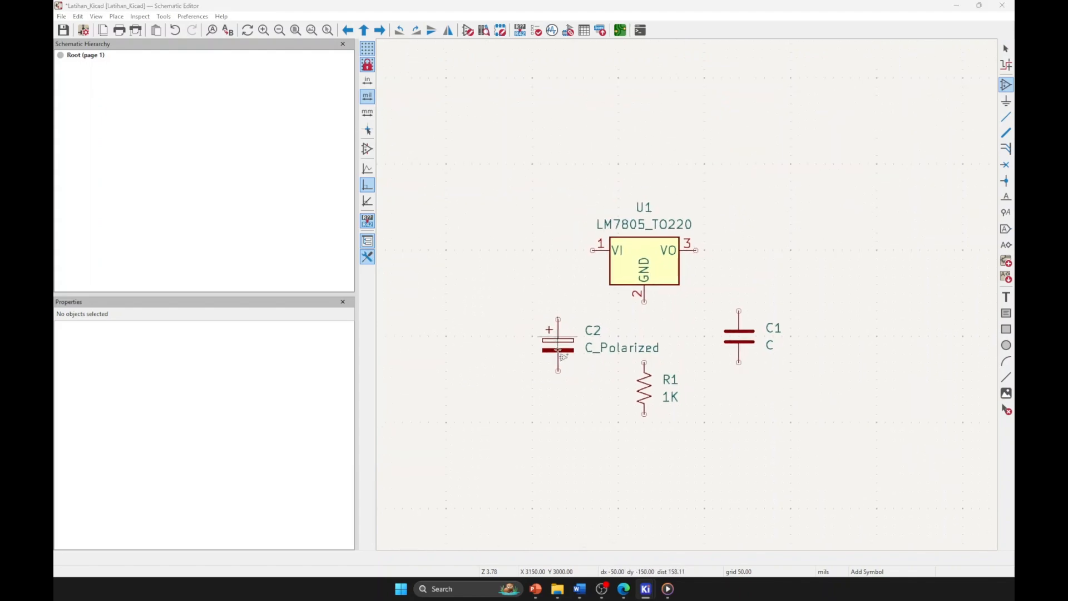
pyautogui.click(561, 355)
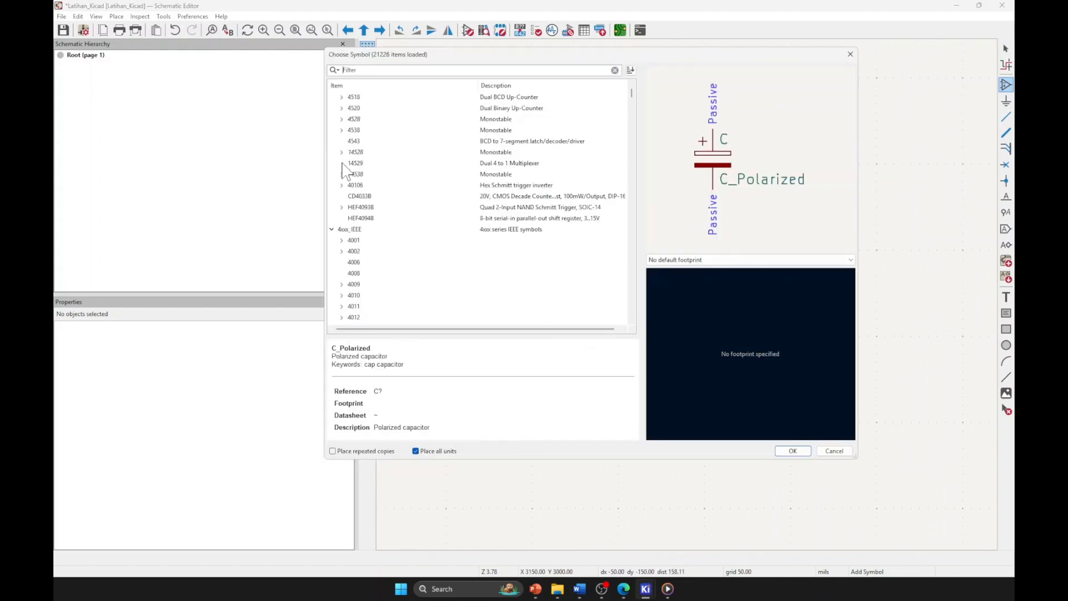
pyautogui.scroll(20, 345, 170)
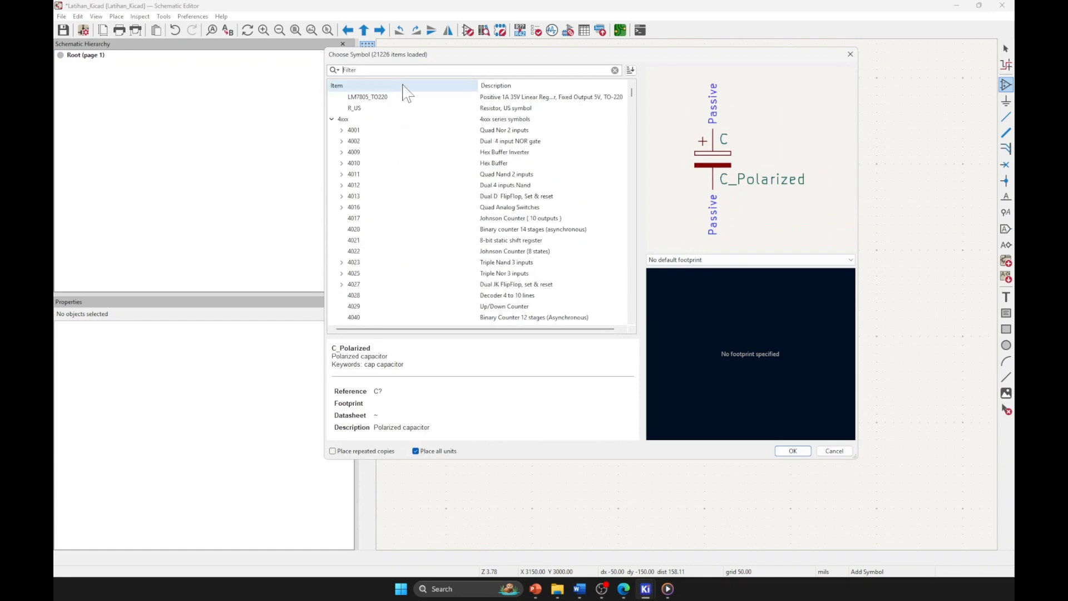
pyautogui.click(409, 71)
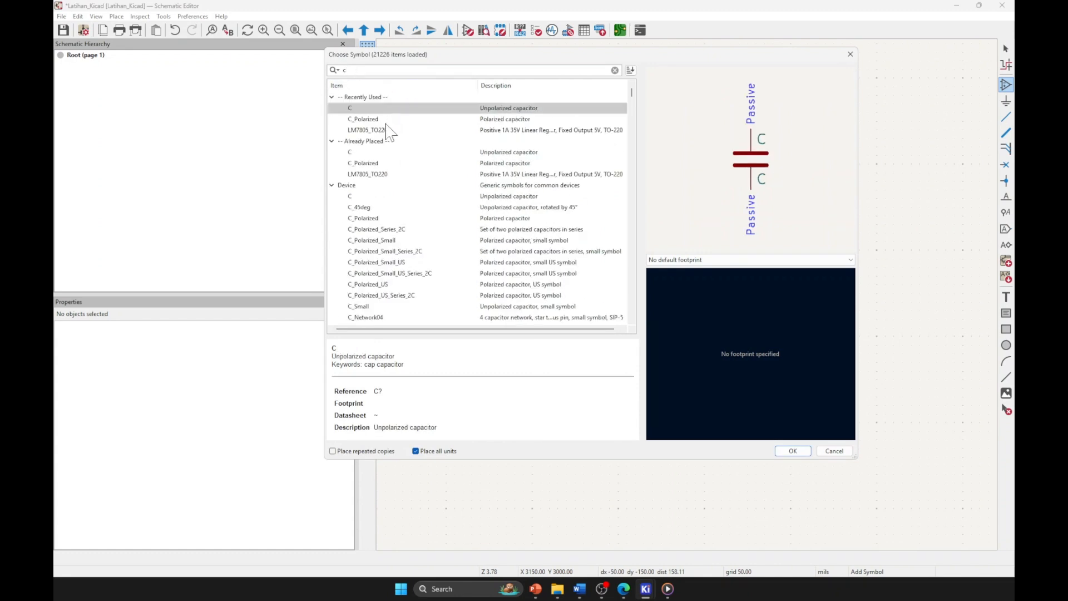
pyautogui.click(375, 120)
pyautogui.click(685, 260)
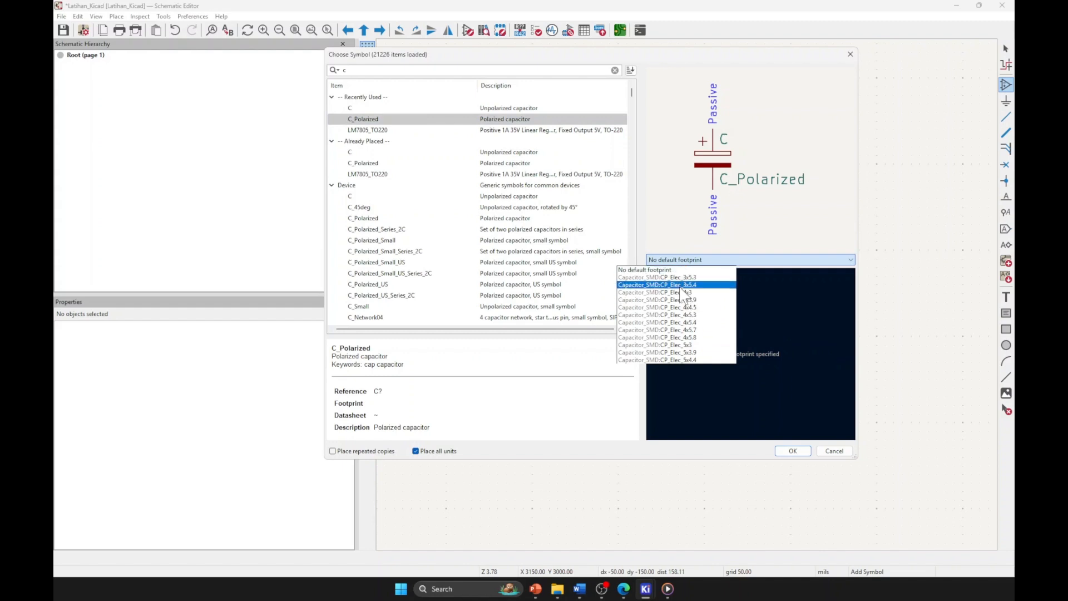
pyautogui.click(678, 277)
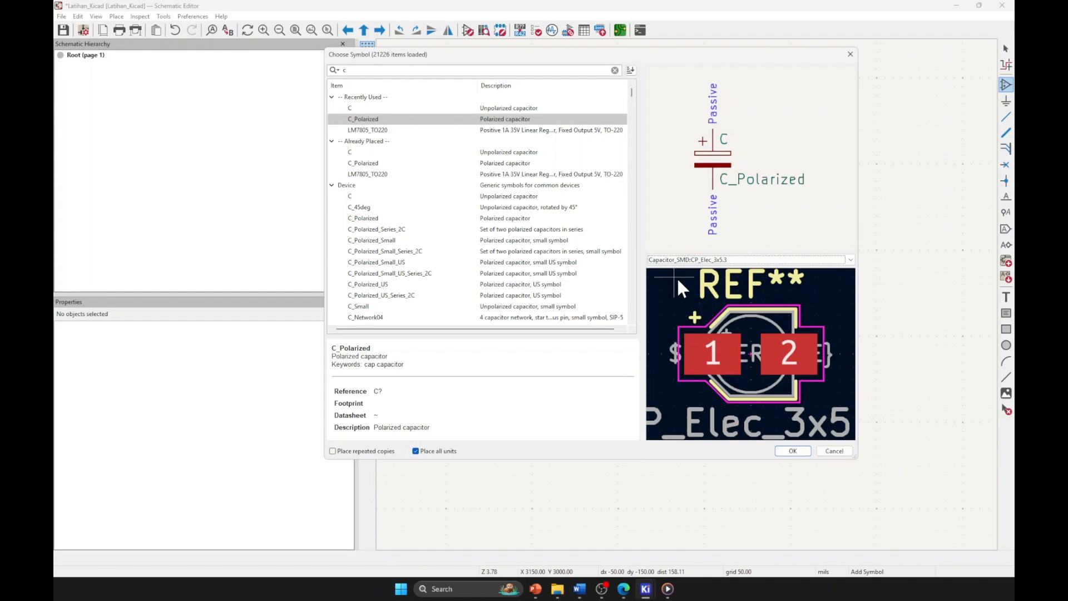
pyautogui.click(711, 262)
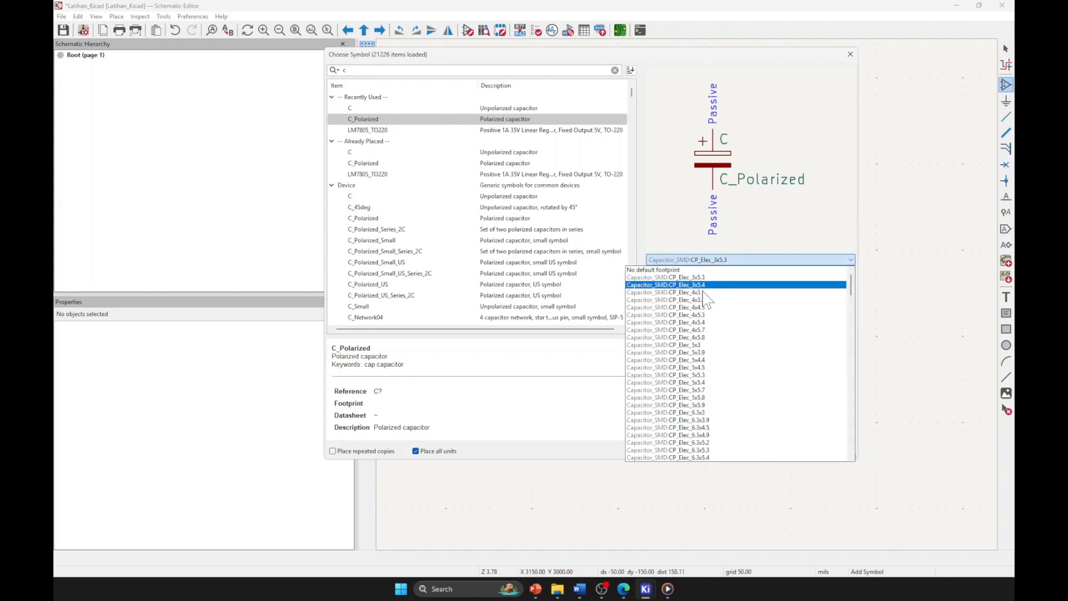
pyautogui.click(695, 330)
# - Preview the axial through-hole footprints L10.0mm_D4.5mm_P15.00mm, L20.0mm_D10.0mm_P26.00mm and L26.5mm_D20.0mm_P33.00mm for C_Polarized
pyautogui.click(740, 261)
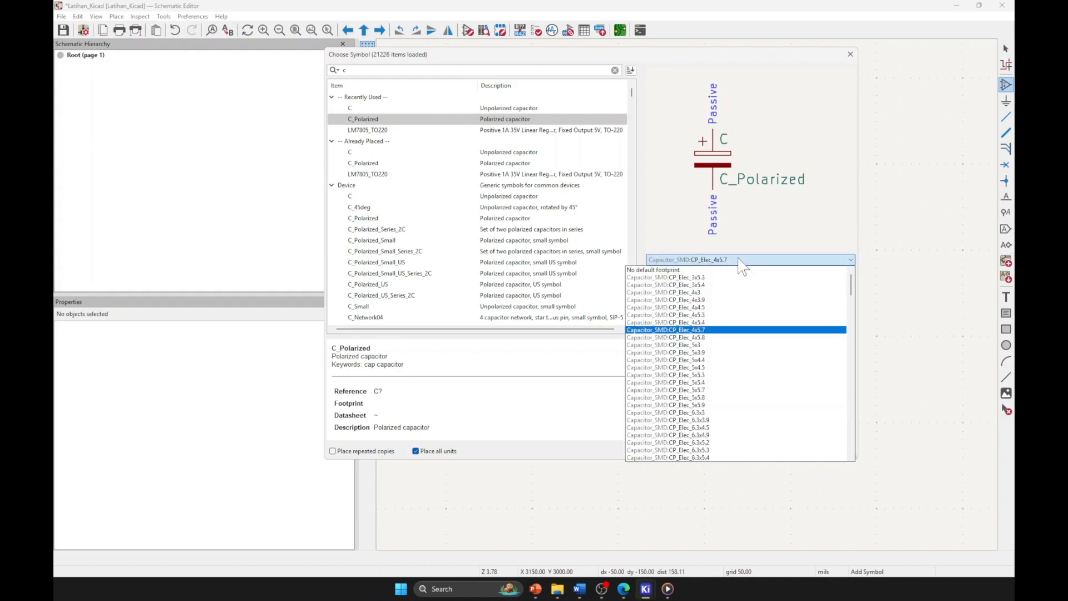
pyautogui.scroll(-9, 807, 389)
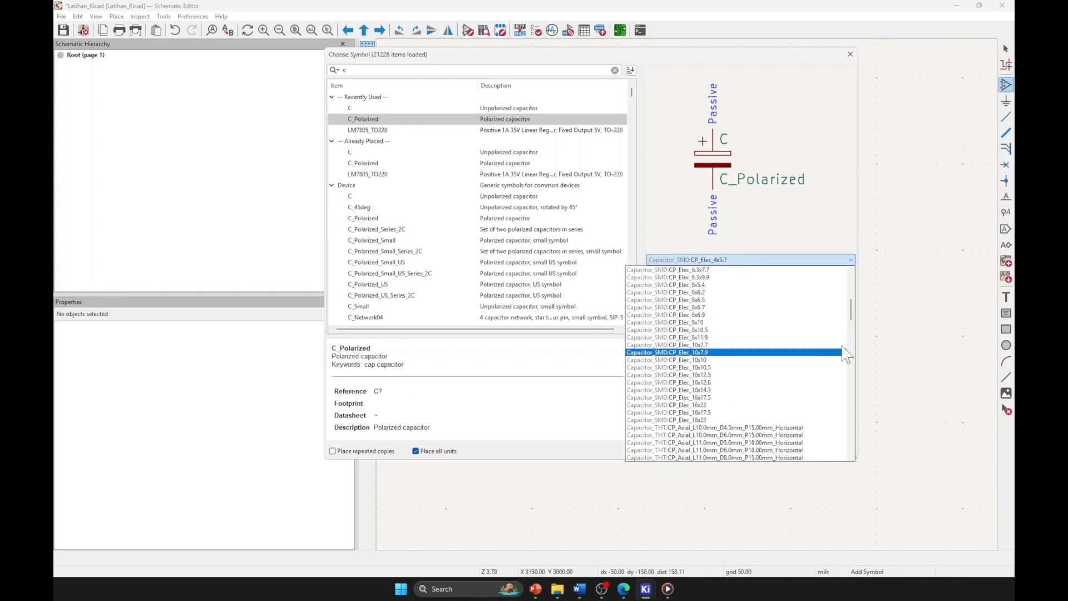
pyautogui.scroll(-5, 854, 328)
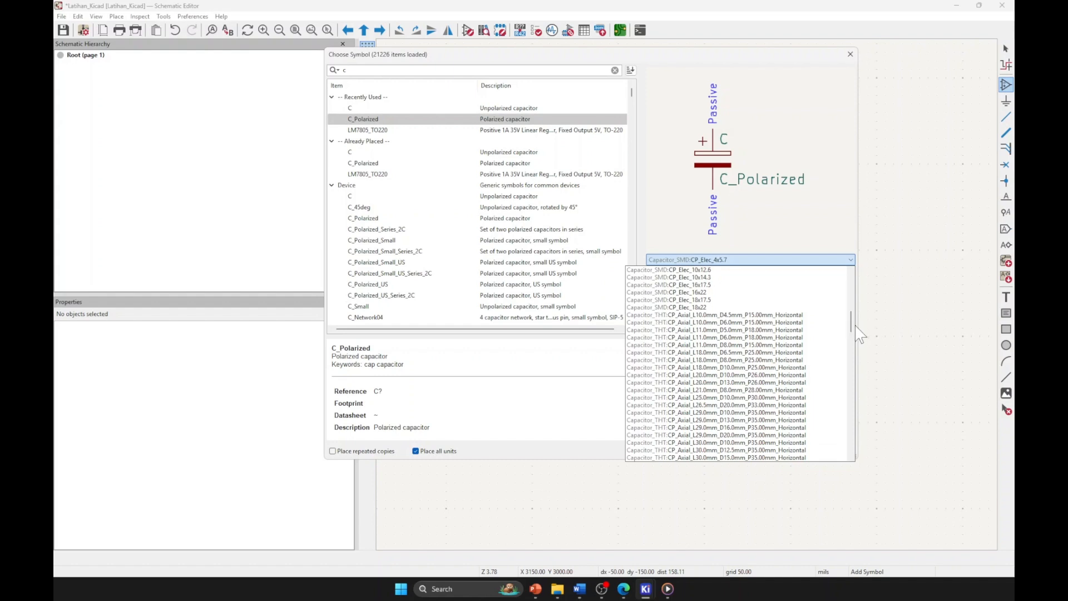
pyautogui.click(687, 315)
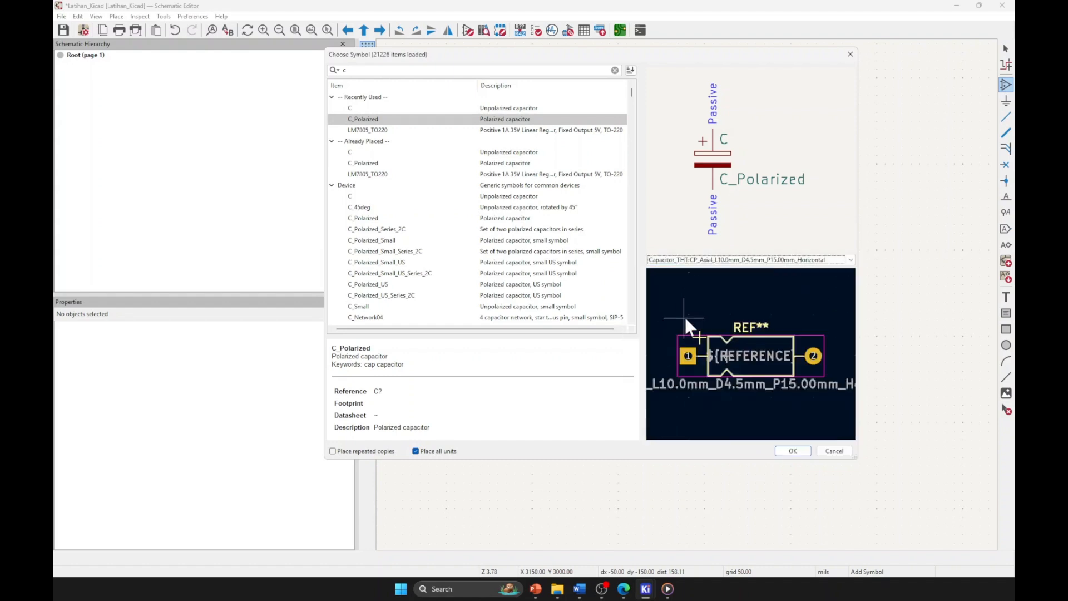
pyautogui.click(705, 262)
pyautogui.click(690, 375)
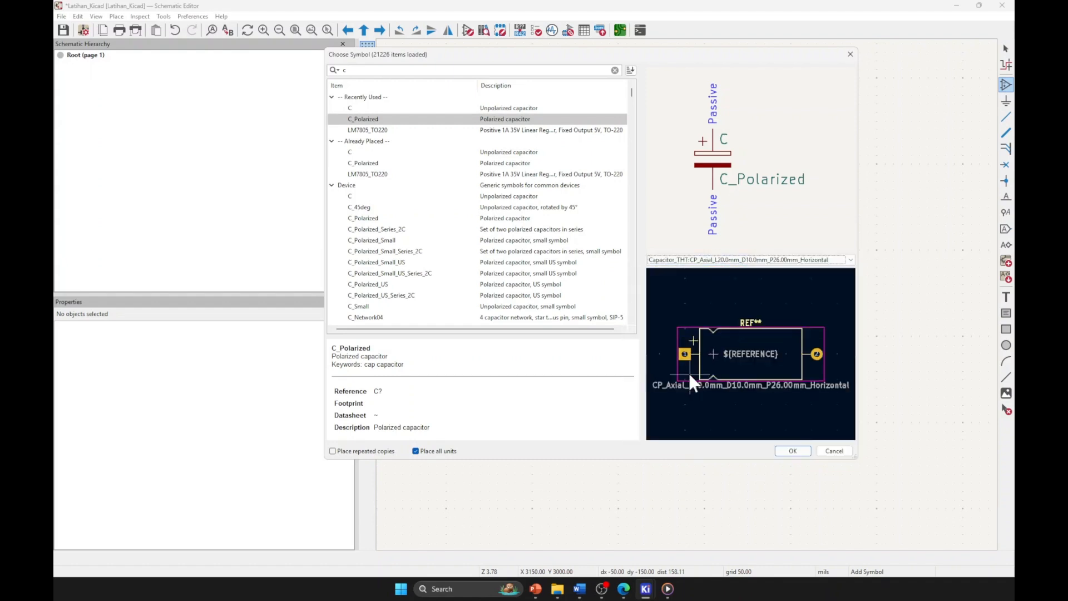
pyautogui.click(704, 260)
pyautogui.click(688, 401)
# - Preview the radial through-hole footprints CP_Radial_D4.0mm_P1.50mm and CP_Radial_D10.0mm_P3.80mm for C_Polarized
pyautogui.click(718, 260)
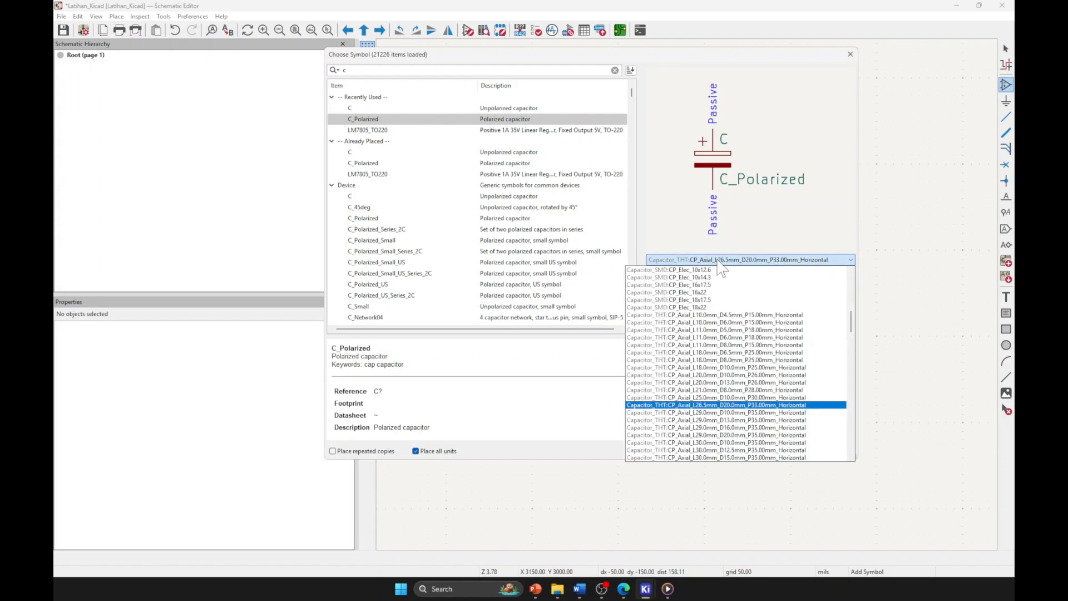
pyautogui.scroll(-6, 674, 433)
pyautogui.scroll(-9, 779, 390)
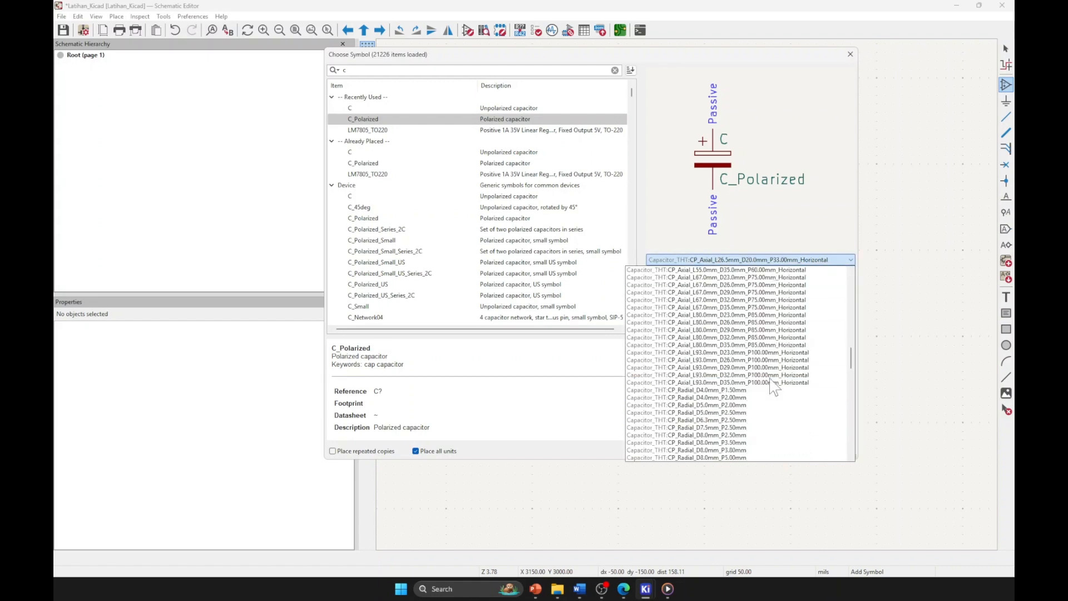
pyautogui.scroll(-1, 855, 379)
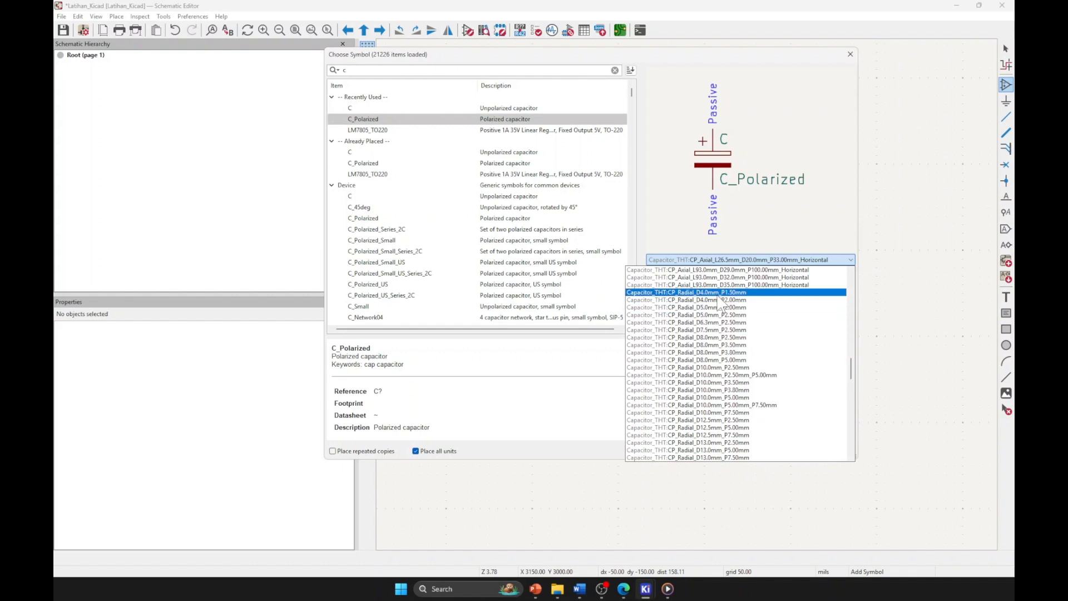
pyautogui.click(720, 293)
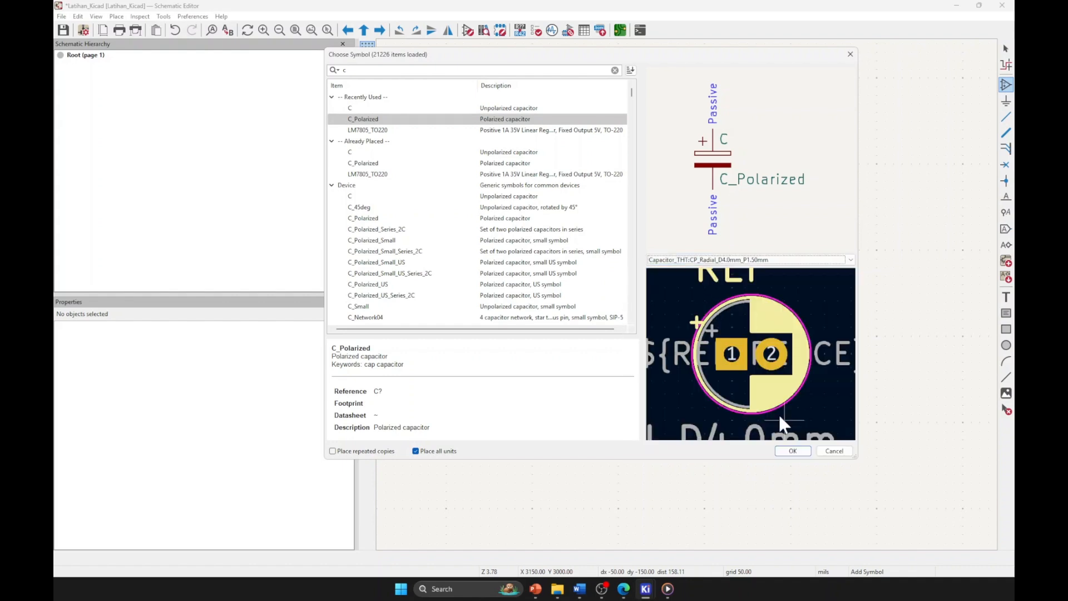
pyautogui.click(746, 263)
pyautogui.click(695, 390)
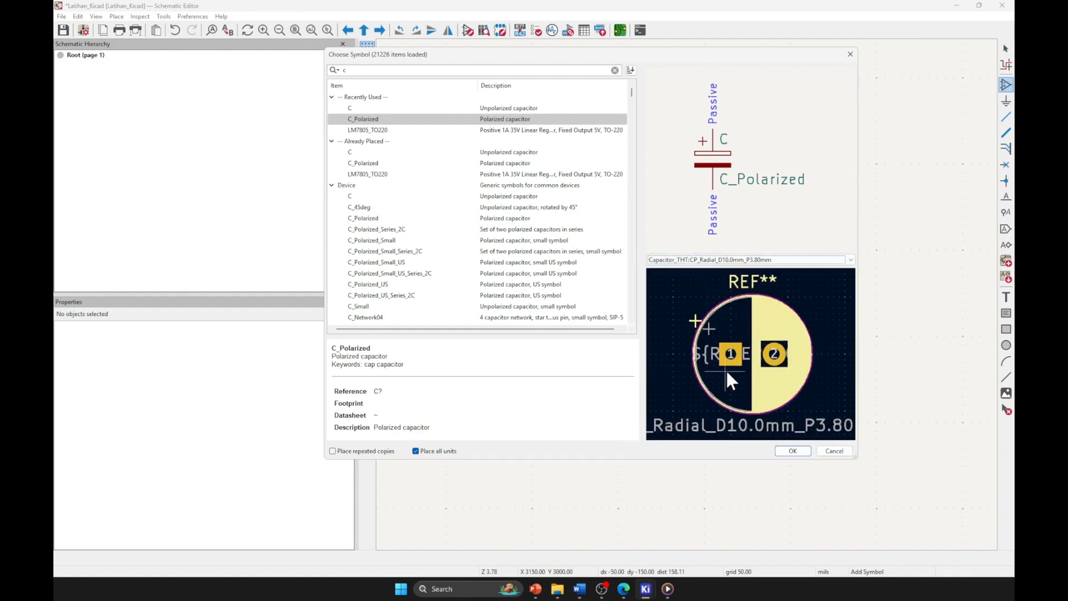
# - Preview the tantalum footprint CP_Radial_Tantal_D10.5mm_P5.00mm for C_Polarized and cancel placing the symbol
pyautogui.click(746, 262)
pyautogui.scroll(-3, 704, 426)
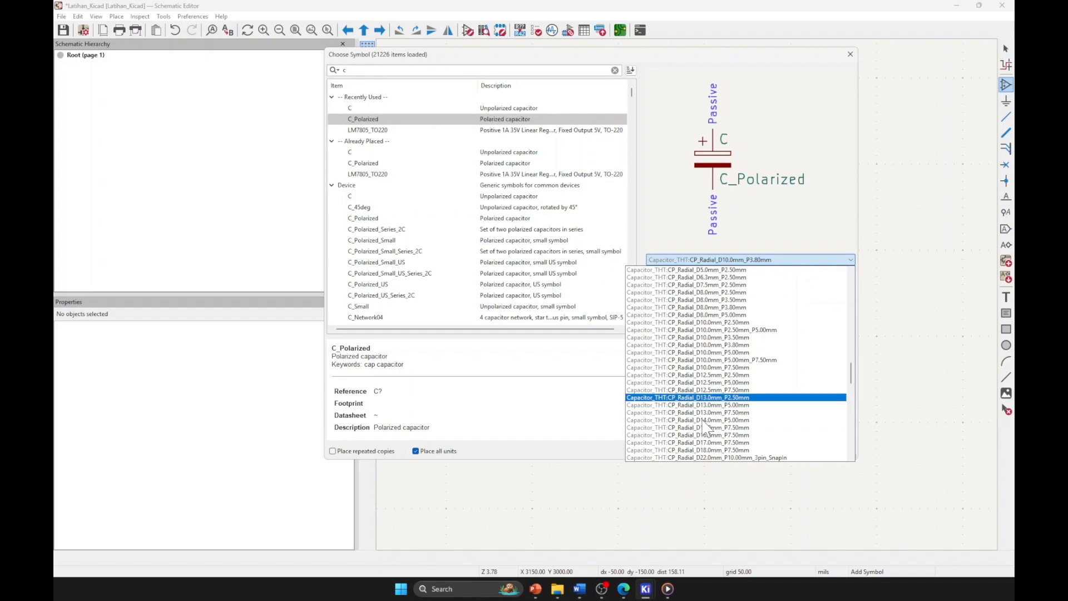
pyautogui.scroll(-9, 705, 426)
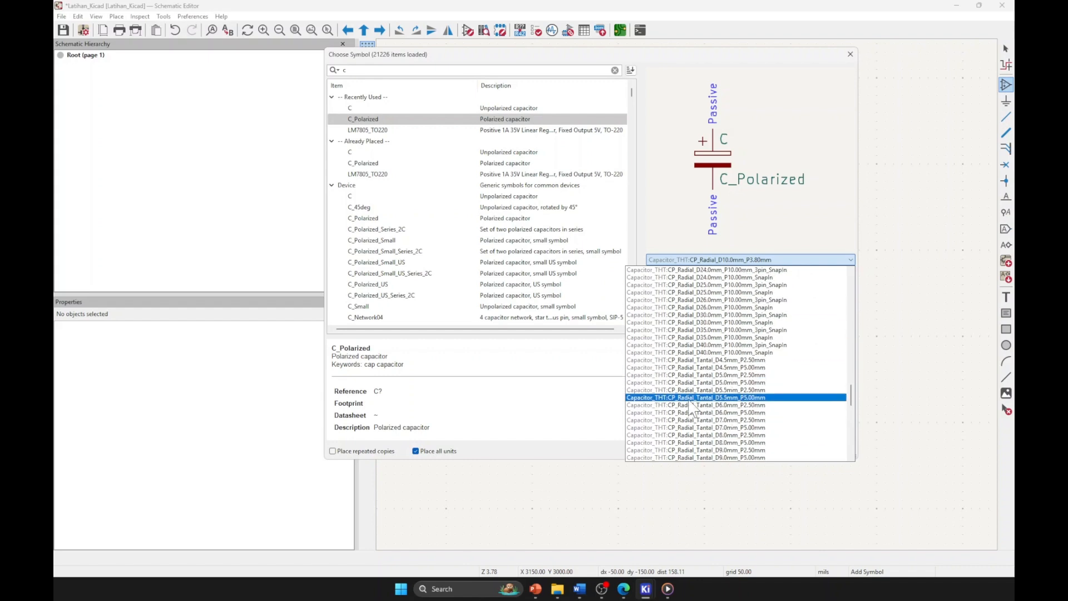
pyautogui.scroll(-3, 690, 399)
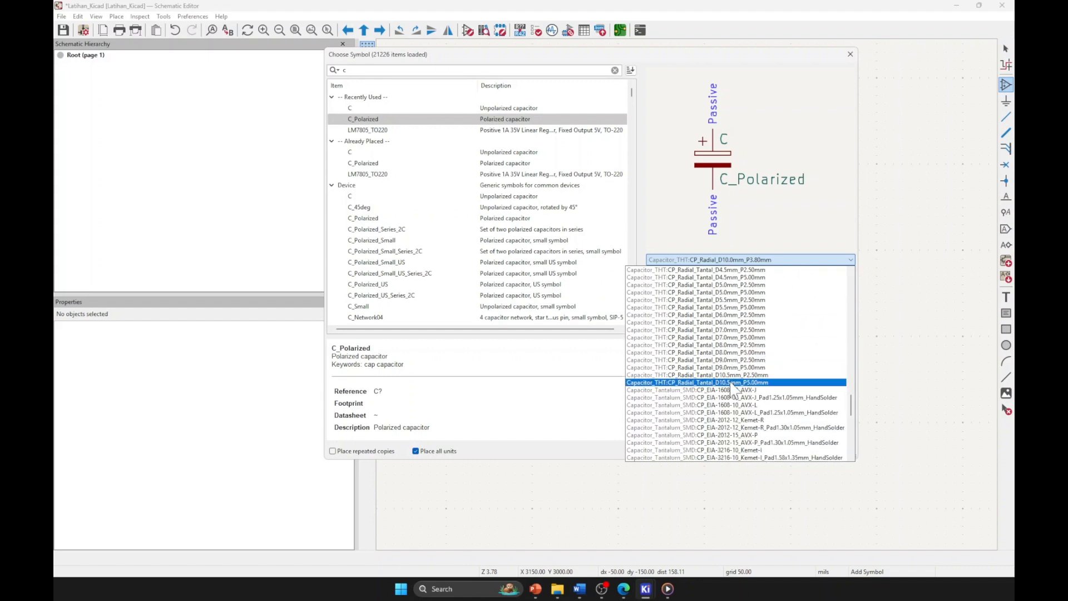
pyautogui.click(731, 381)
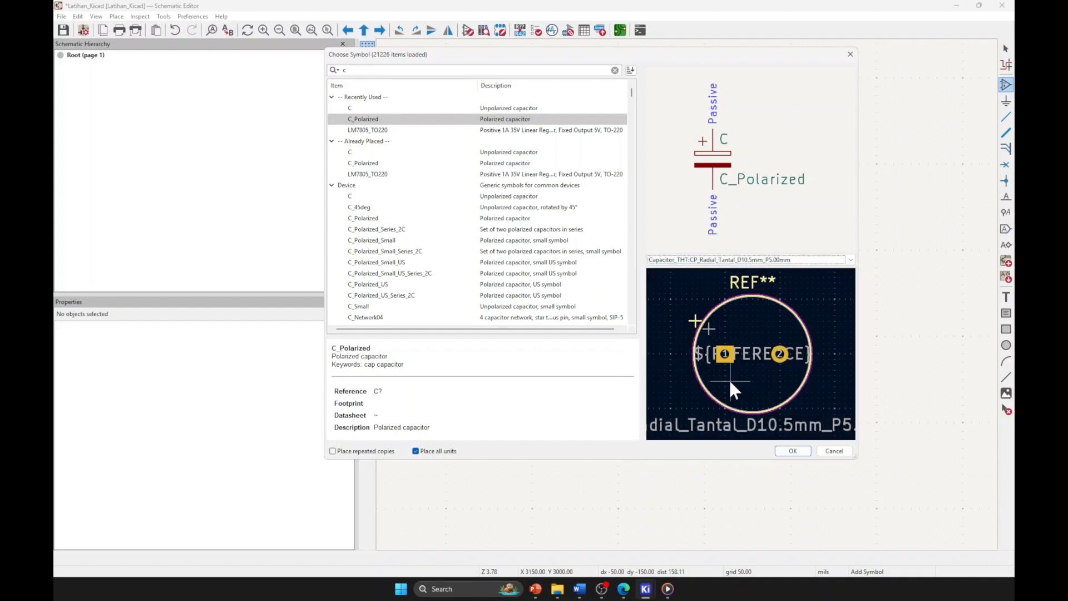
pyautogui.click(793, 451)
pyautogui.press('Escape')
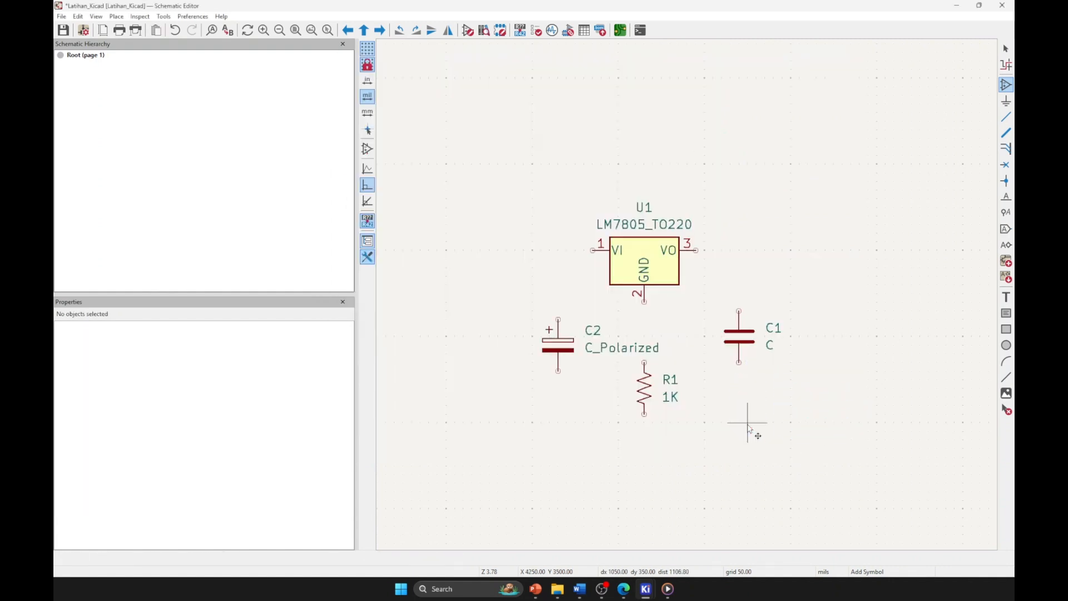
pyautogui.moveTo(758, 389); pyautogui.dragTo(706, 417, button='middle')
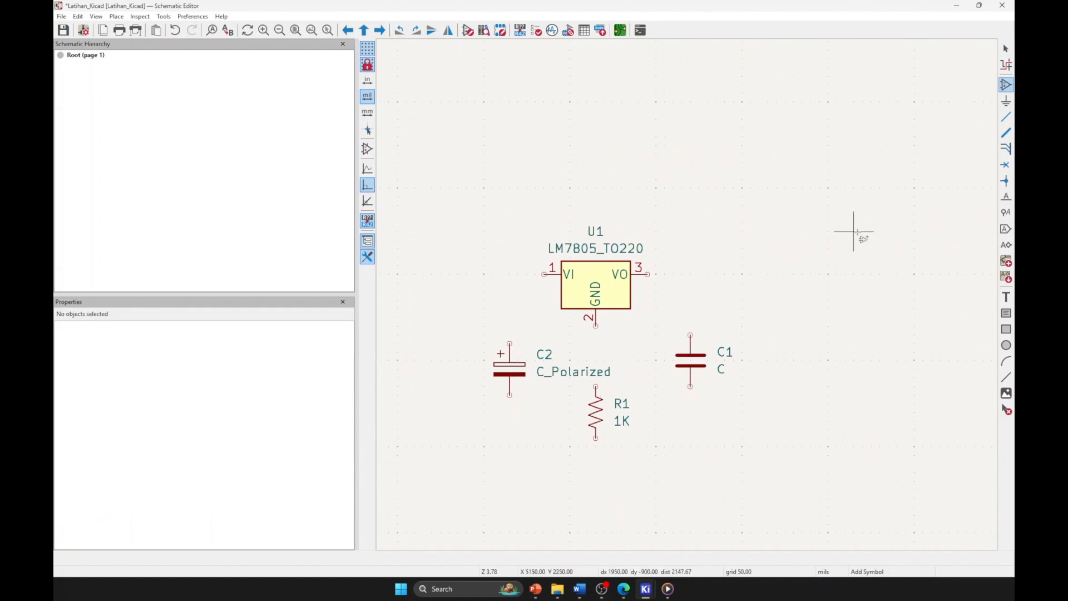
pyautogui.hscroll(-3, 645, 262)
pyautogui.moveTo(513, 202); pyautogui.dragTo(849, 457)
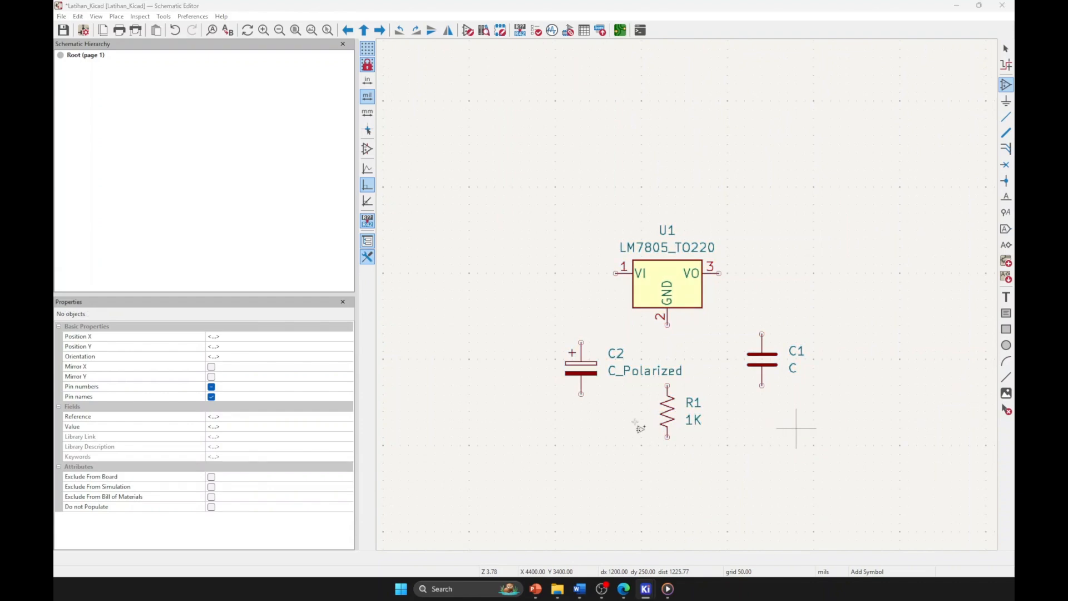
pyautogui.click(797, 428)
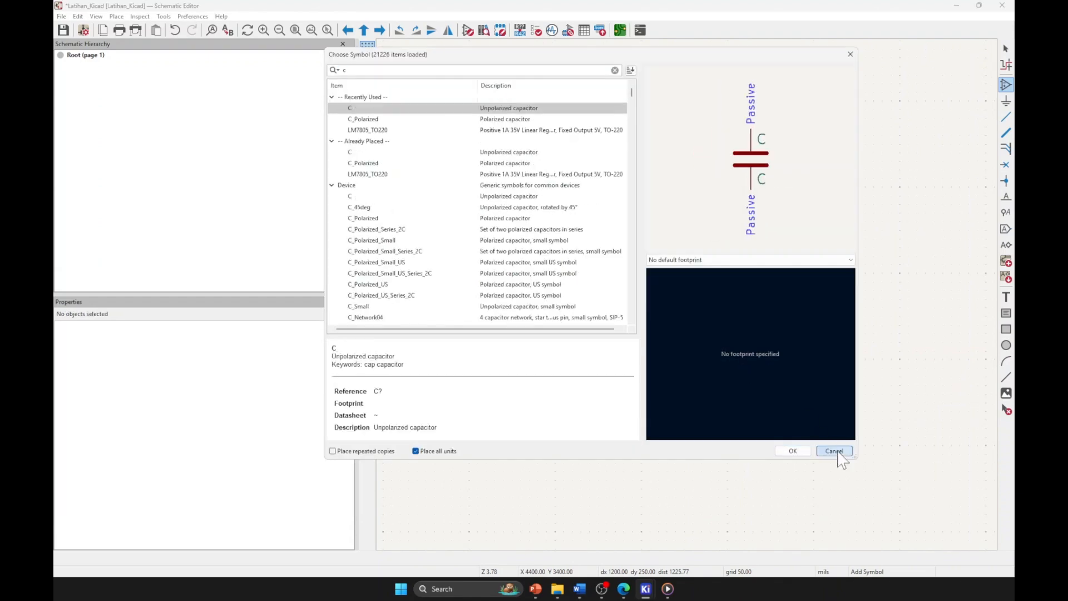
pyautogui.click(835, 449)
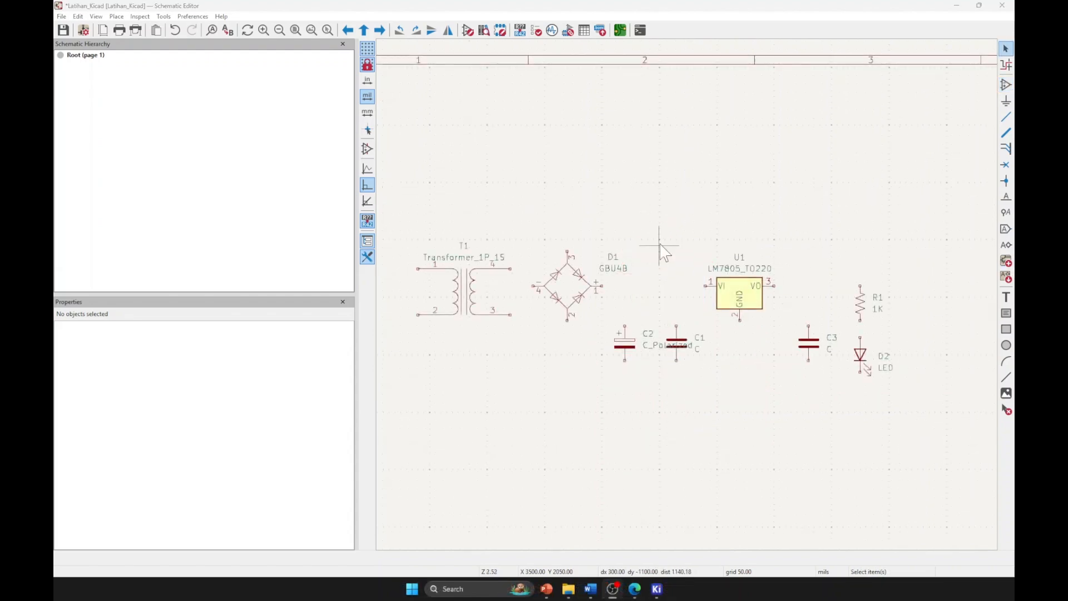
# - Narrow the schematic hierarchy and properties panels to enlarge the drawing area
pyautogui.moveTo(662, 226); pyautogui.dragTo(679, 246, button='middle')
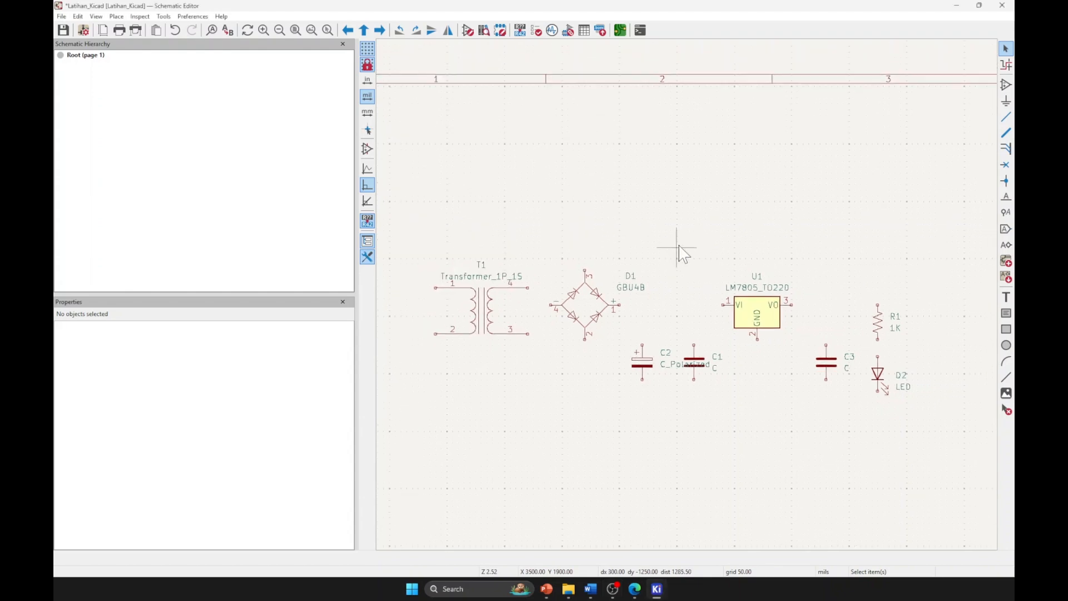
pyautogui.moveTo(424, 228); pyautogui.dragTo(944, 465)
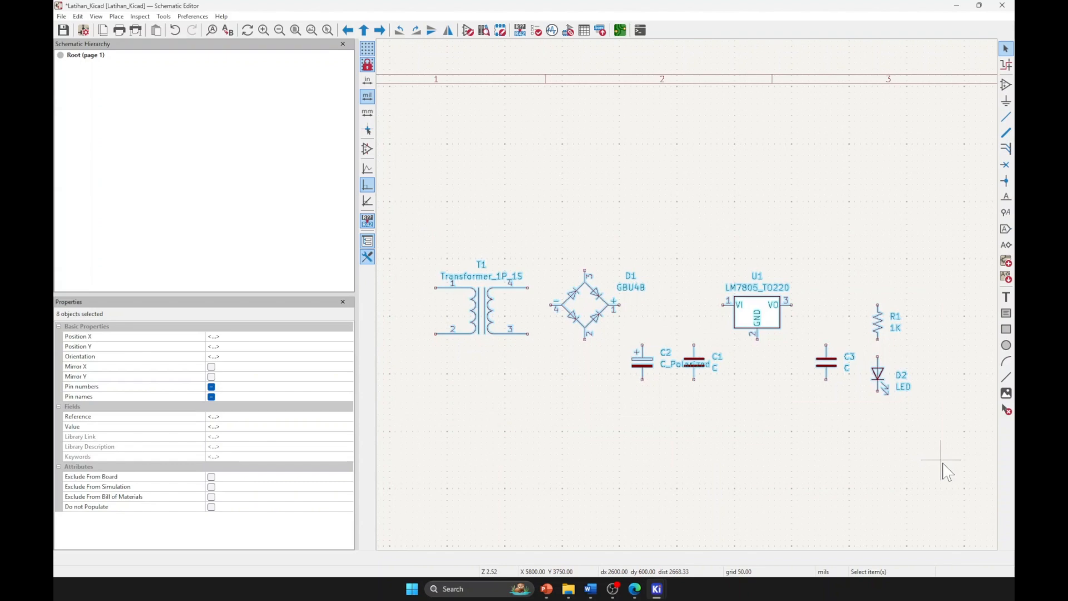
pyautogui.click(918, 429)
pyautogui.moveTo(919, 430); pyautogui.dragTo(921, 423, button='middle')
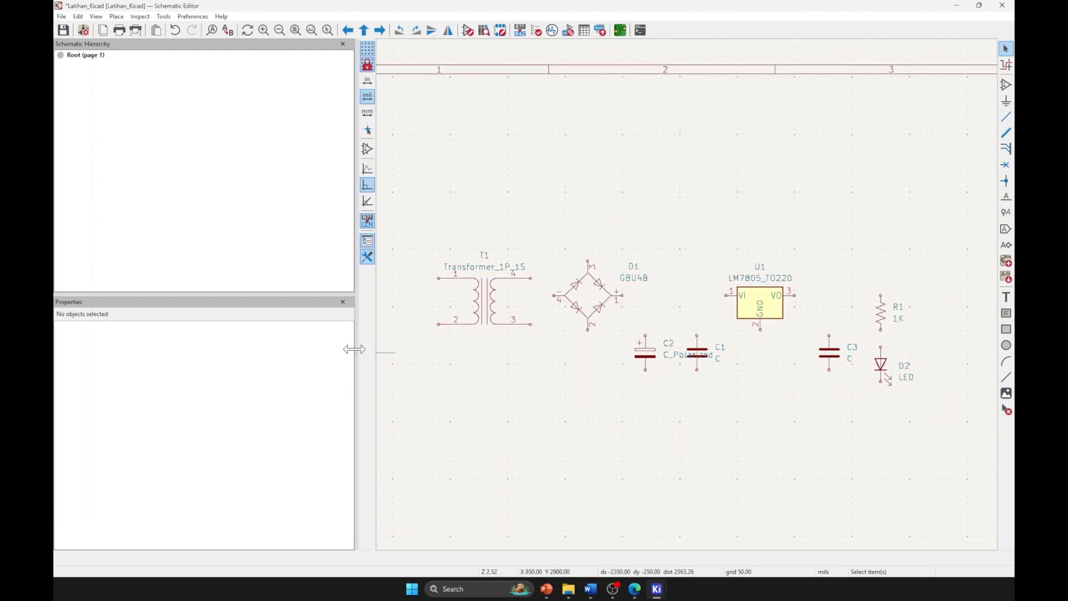
pyautogui.moveTo(354, 349); pyautogui.dragTo(231, 358)
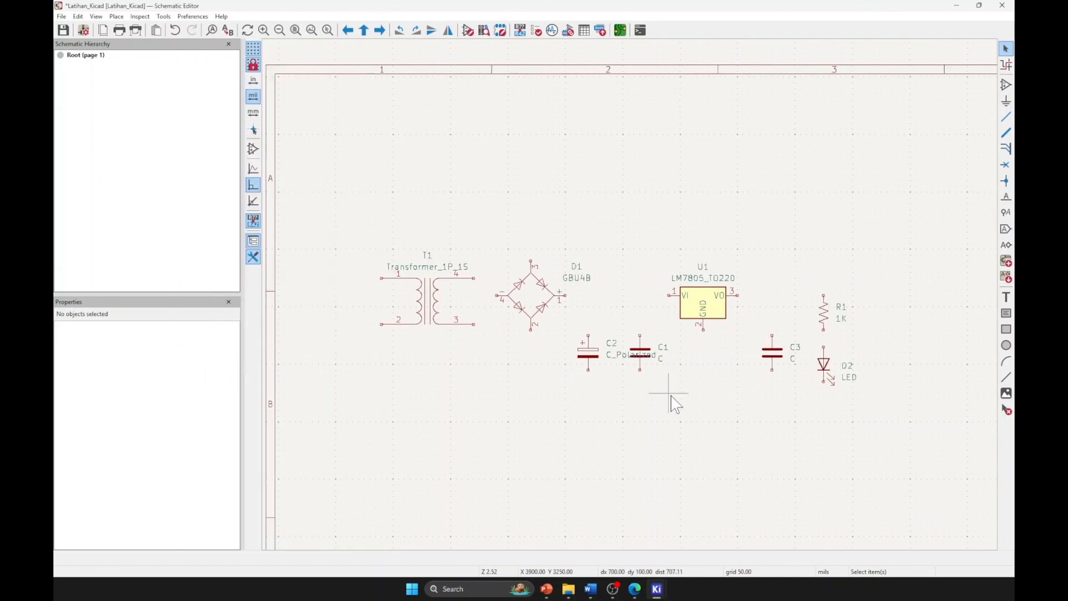
pyautogui.moveTo(749, 250); pyautogui.dragTo(715, 217, button='middle')
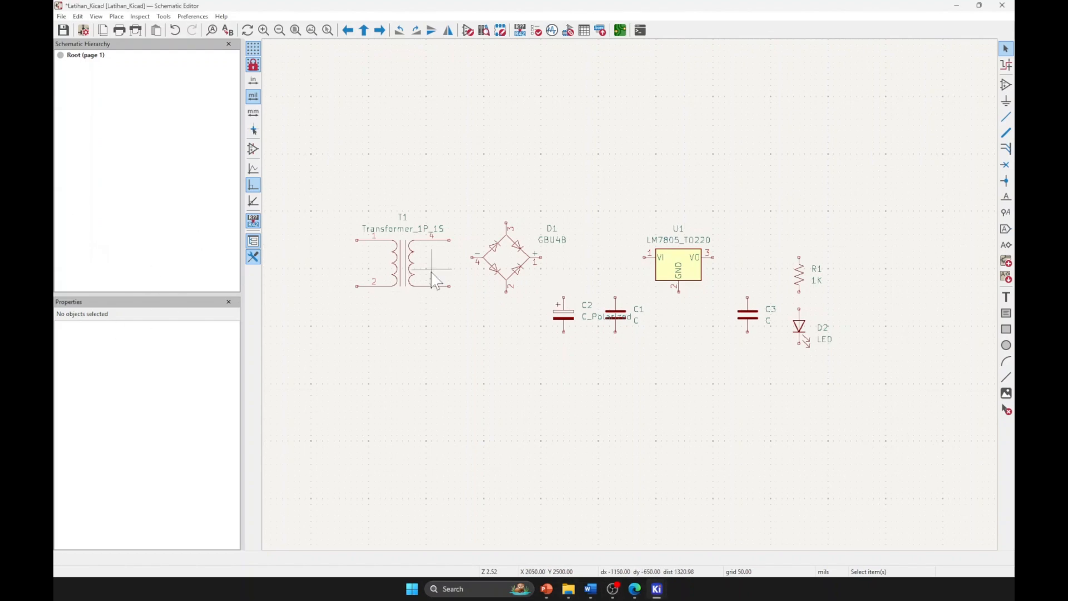
# - Set the value of bridge rectifier D1 to GBU4B_Bridge
pyautogui.click(483, 263)
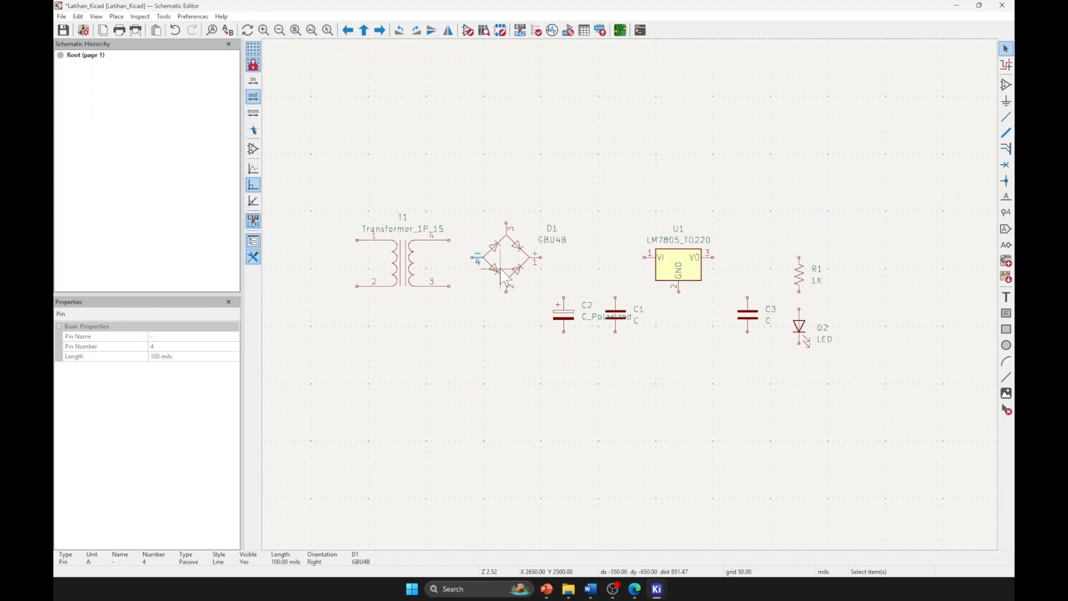
pyautogui.doubleClick(500, 272)
pyautogui.click(777, 425)
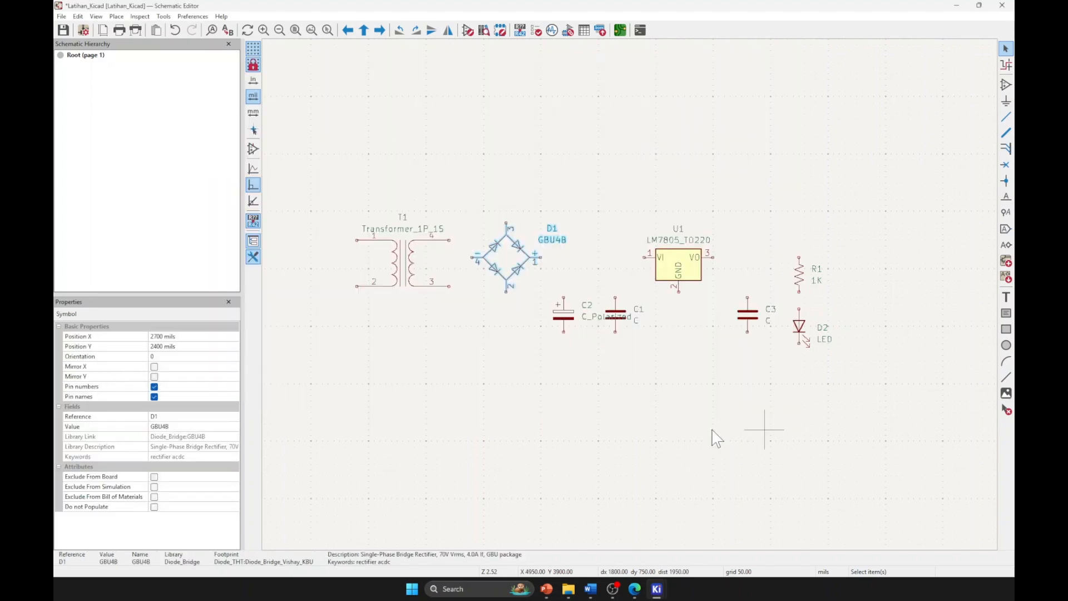
pyautogui.click(711, 436)
pyautogui.click(517, 266)
pyautogui.press('v')
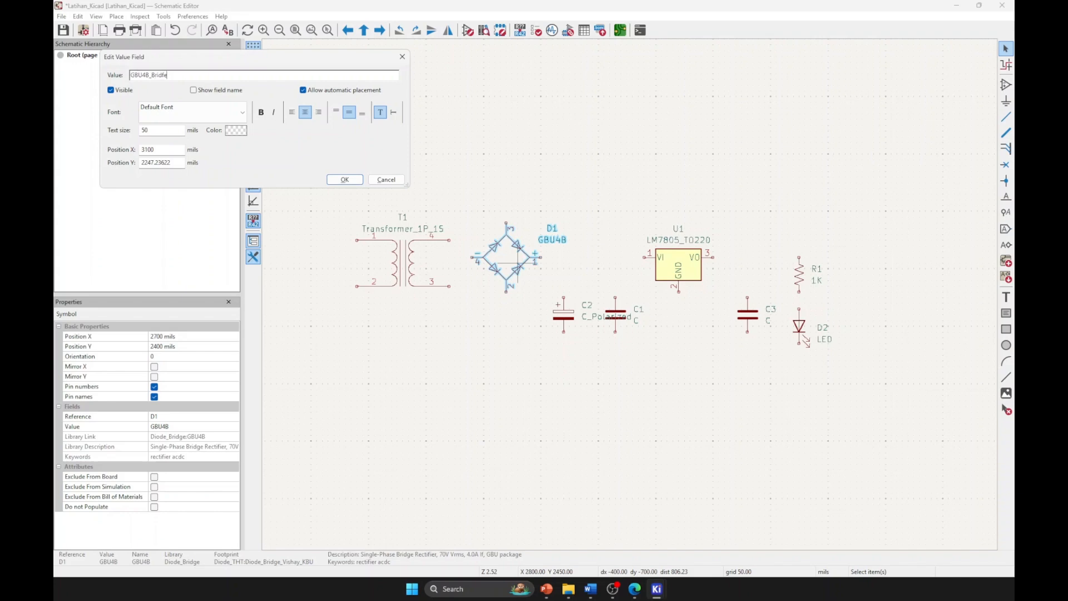
pyautogui.press('Return')
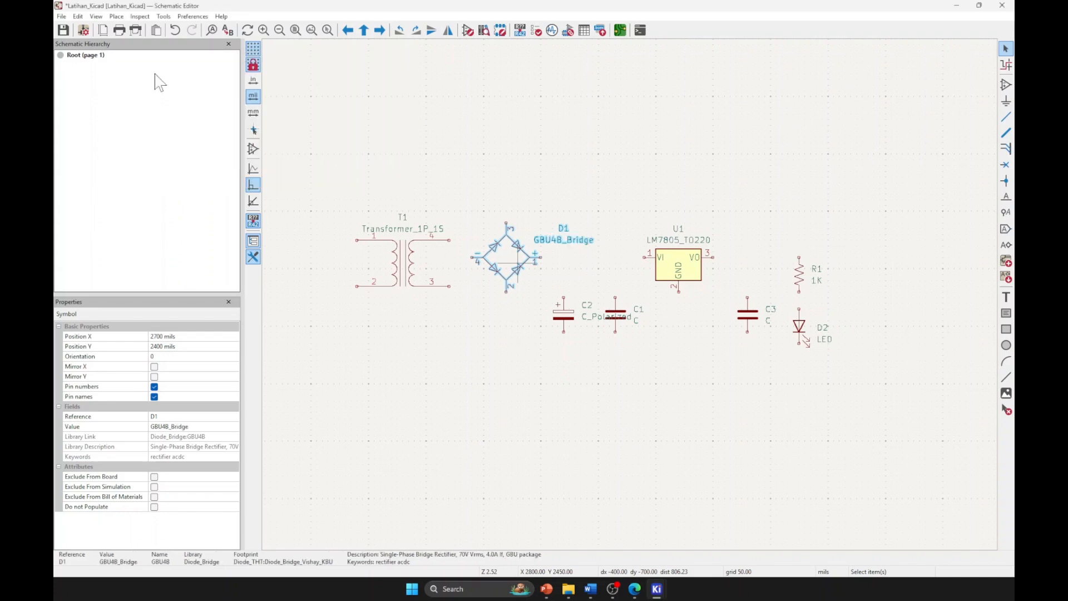
# - Change the reference of the polarized capacitor to C1
pyautogui.moveTo(627, 183)
pyautogui.mouseDown(button='middle')
pyautogui.moveTo(638, 191)
pyautogui.moveTo(618, 201)
pyautogui.mouseUp(button='middle')
pyautogui.scroll(5, 584, 330)
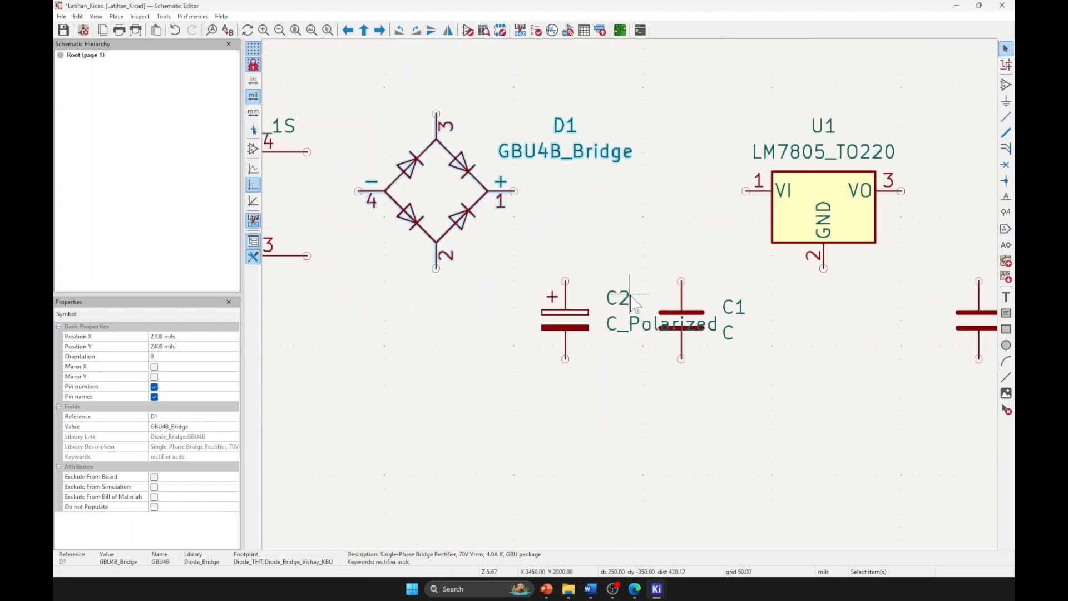
pyautogui.scroll(-3, 632, 304)
pyautogui.scroll(-3, 632, 304)
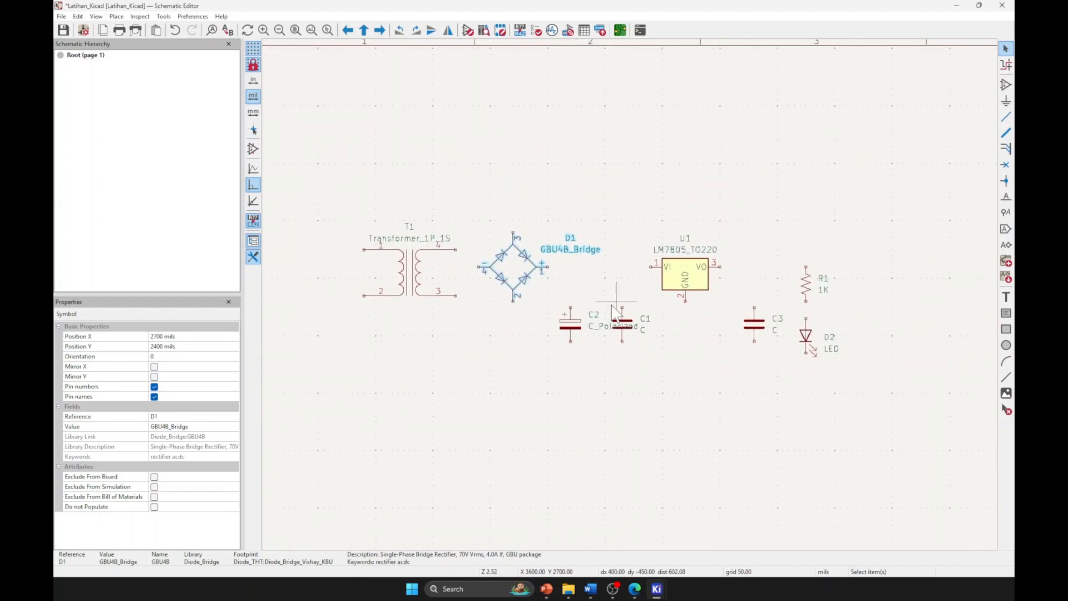
pyautogui.scroll(5, 632, 303)
pyautogui.scroll(-5, 632, 304)
pyautogui.scroll(3, 559, 354)
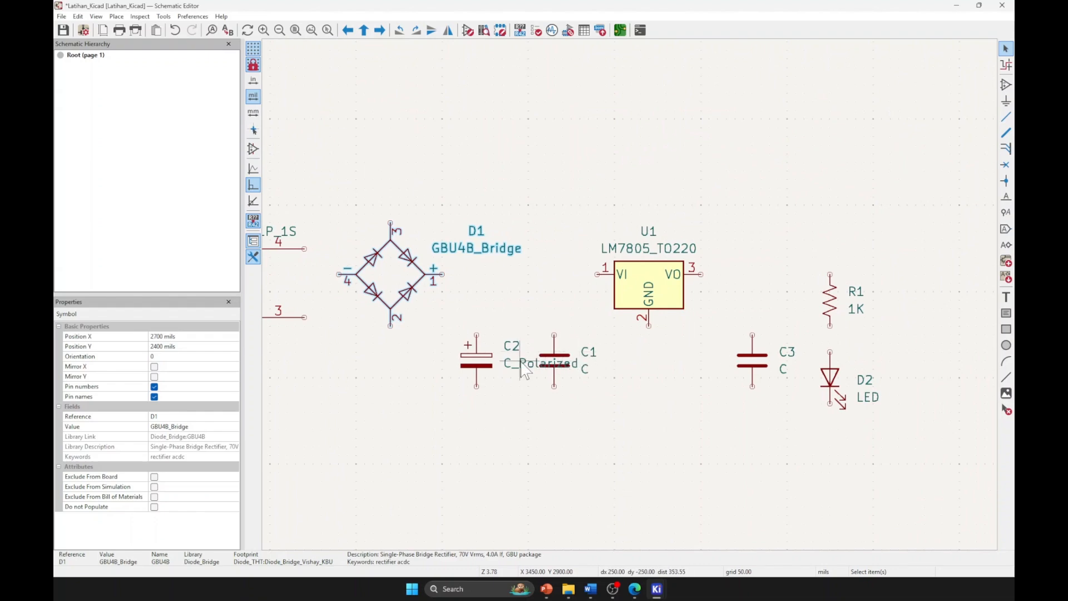
pyautogui.doubleClick(511, 347)
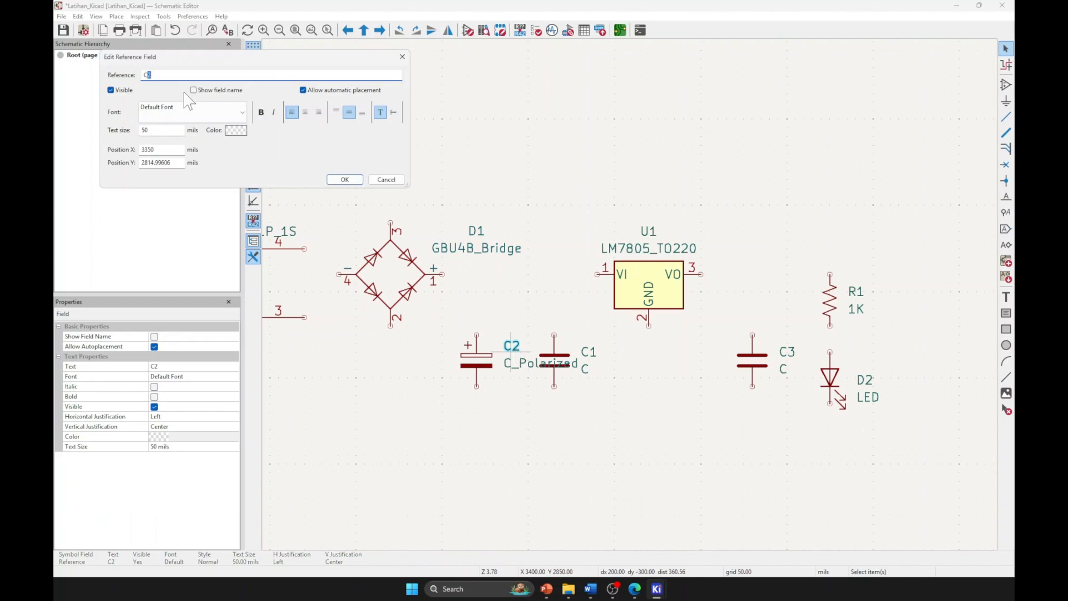
pyautogui.press('Return')
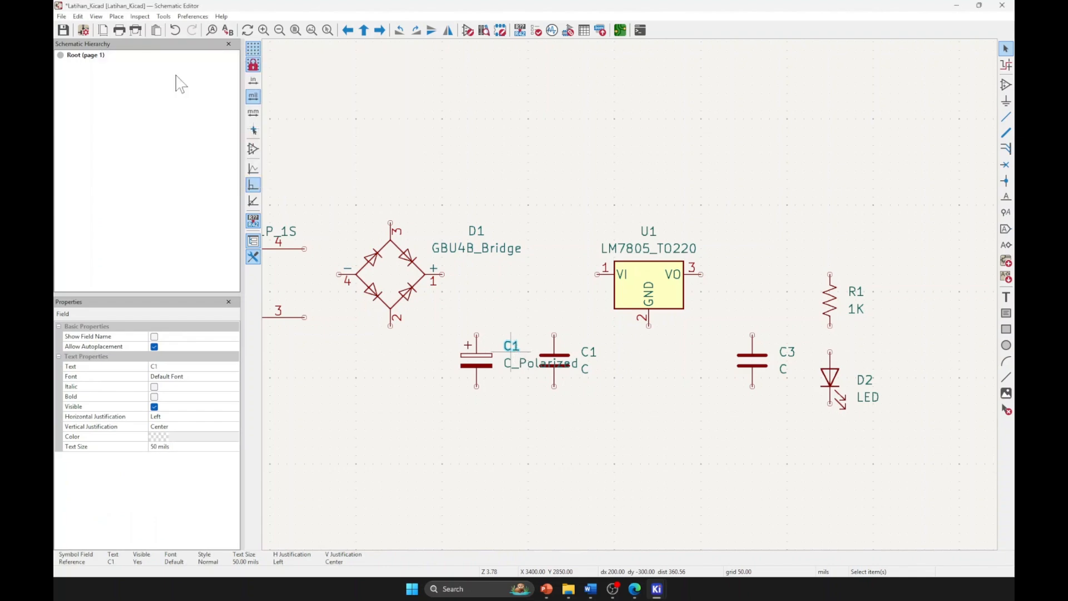
# - Change the reference of the unpolarized capacitor beside the polarized one to C2, and check the symbol properties of C3
pyautogui.doubleClick(592, 356)
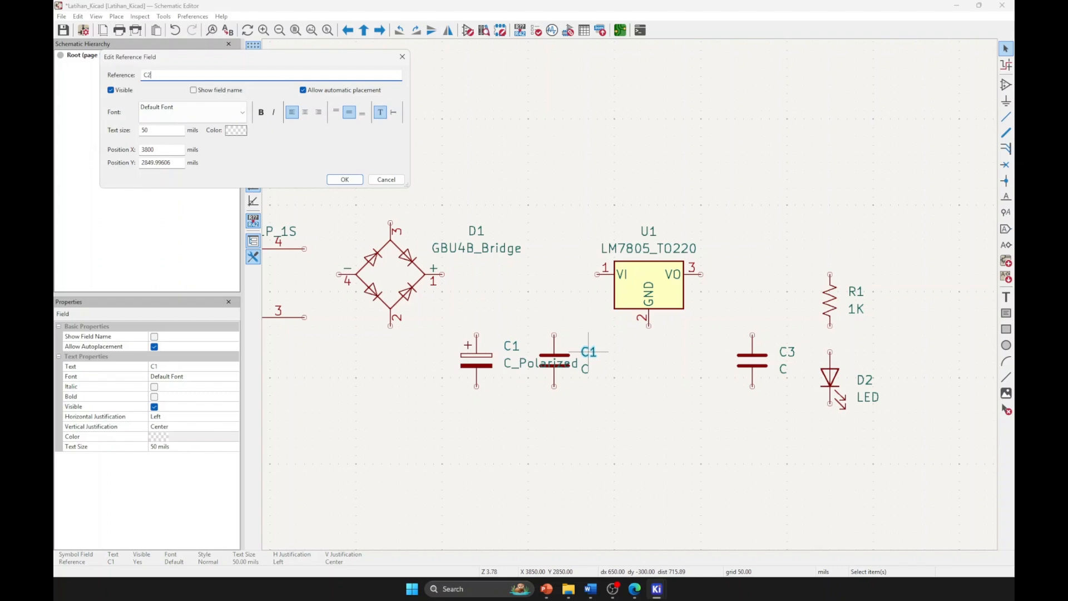
pyautogui.write('2')
pyautogui.press('Return')
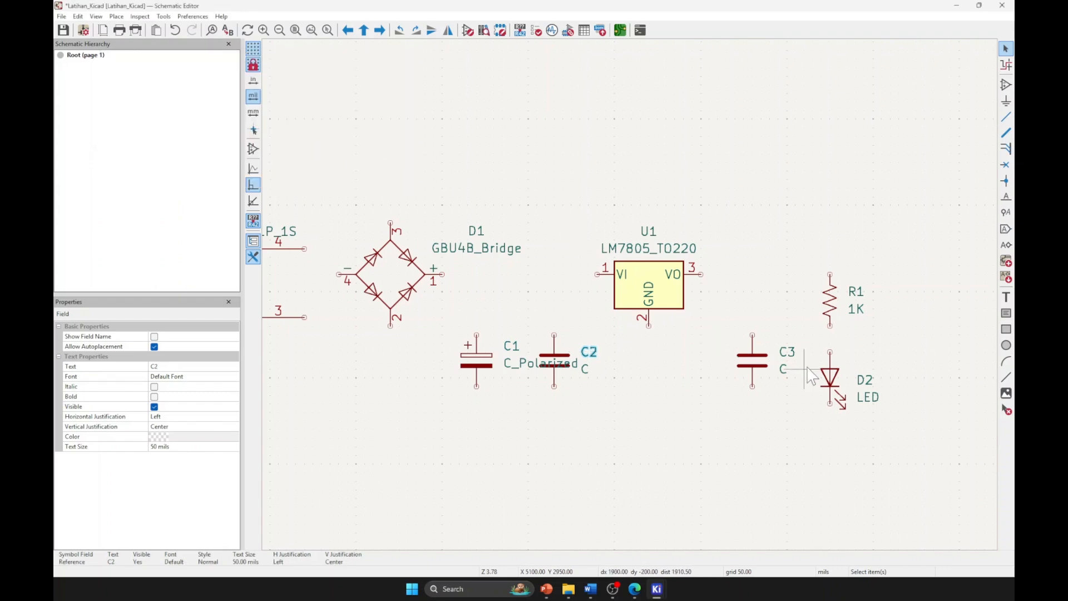
pyautogui.doubleClick(762, 360)
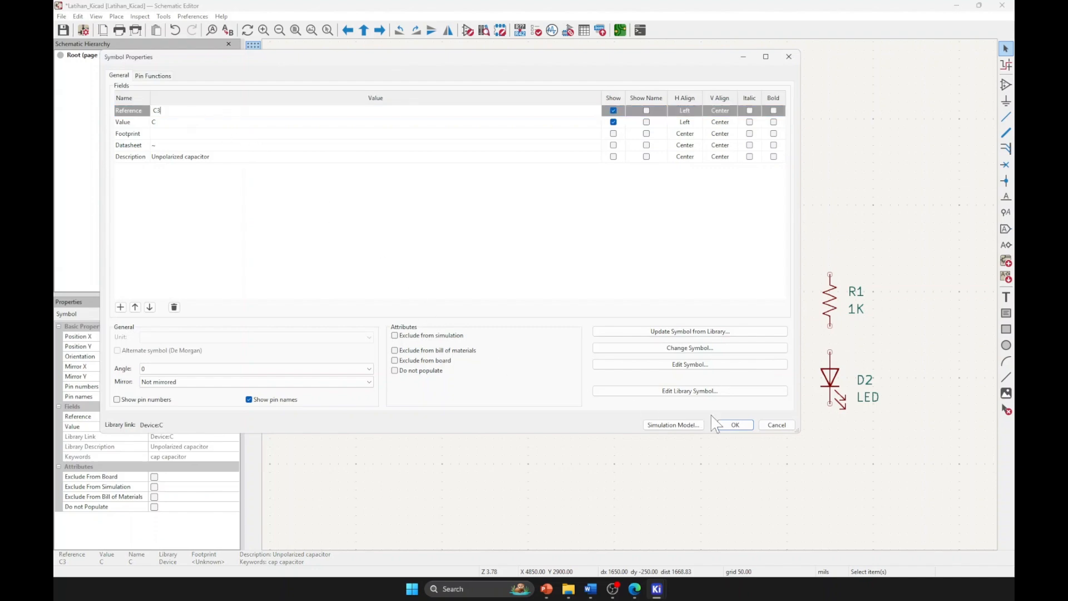
pyautogui.click(730, 426)
# - Move the reference and value labels of polarized capacitor C1 to its left side and shift the capacitor slightly towards C2
pyautogui.moveTo(520, 397); pyautogui.dragTo(572, 407, button='middle')
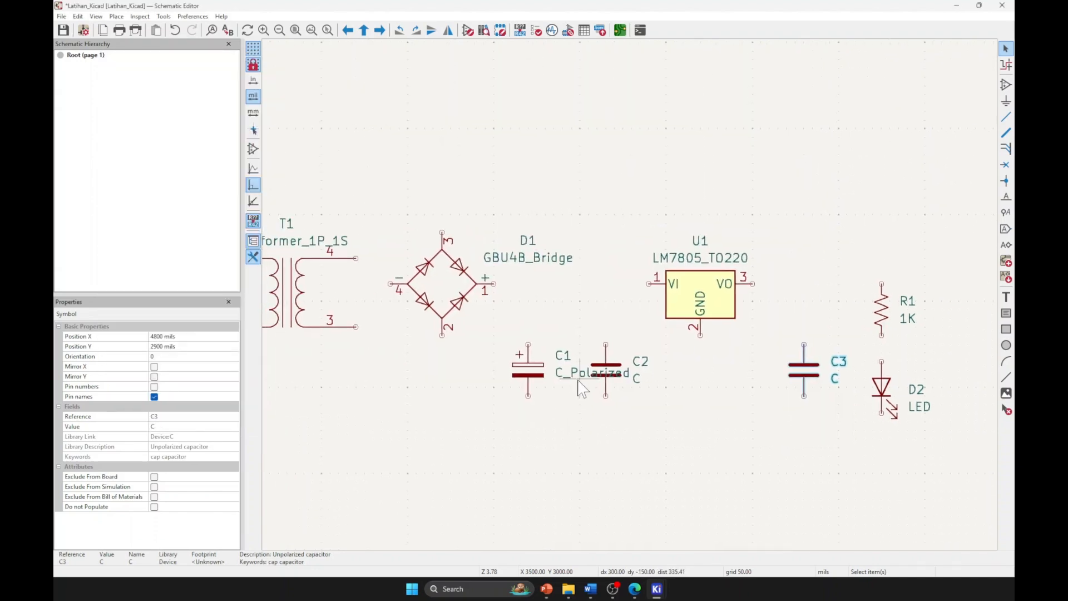
pyautogui.click(590, 379)
pyautogui.keyDown('shift'); pyautogui.click(573, 358); pyautogui.keyUp('shift')
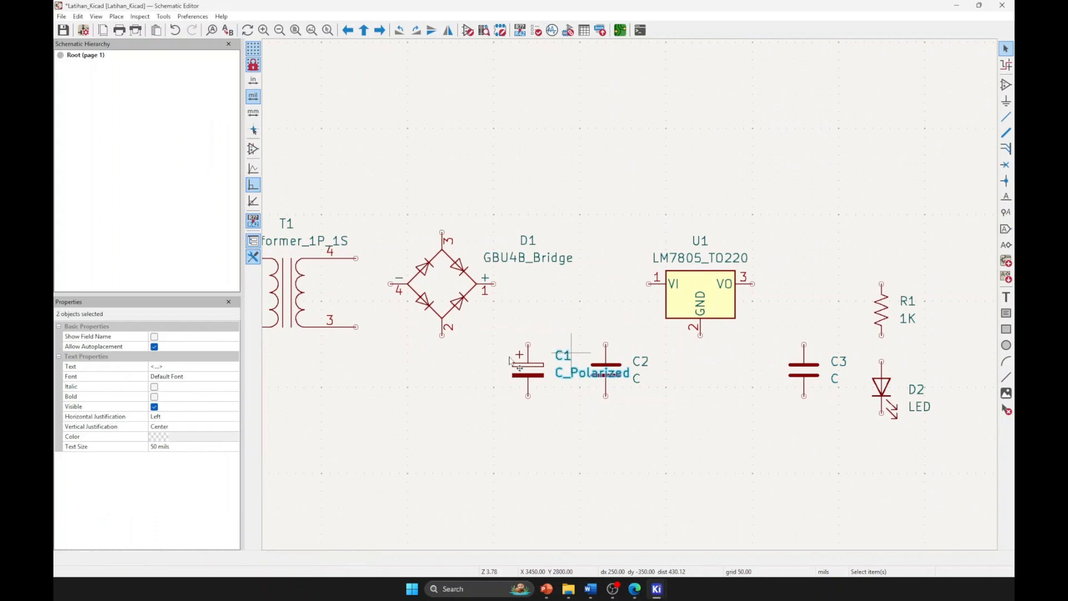
pyautogui.moveTo(509, 361); pyautogui.dragTo(443, 360)
pyautogui.click(536, 371)
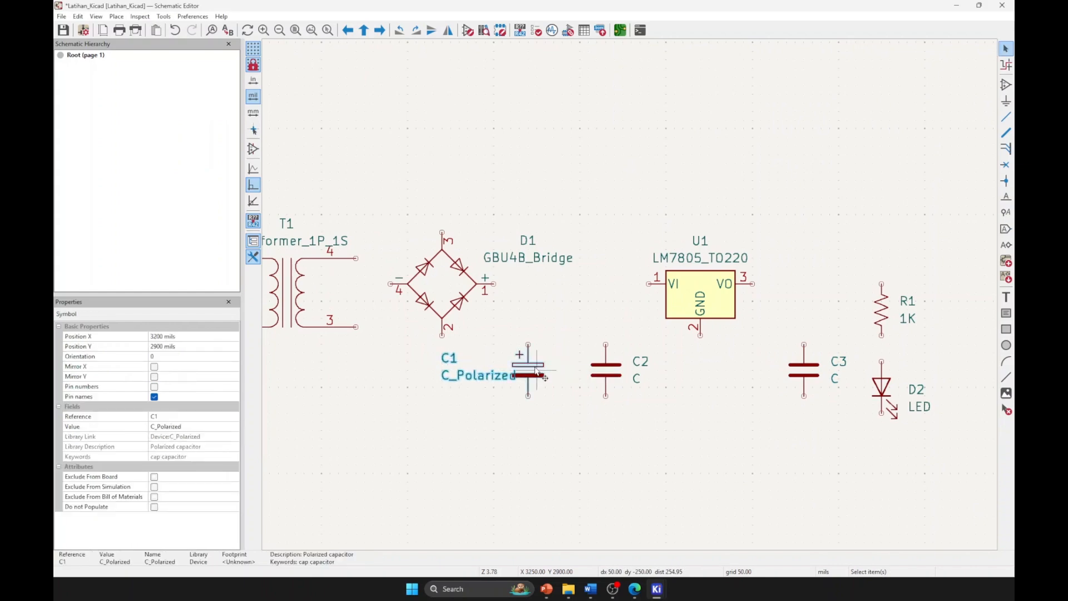
pyautogui.moveTo(537, 372); pyautogui.dragTo(563, 371)
pyautogui.click(493, 375)
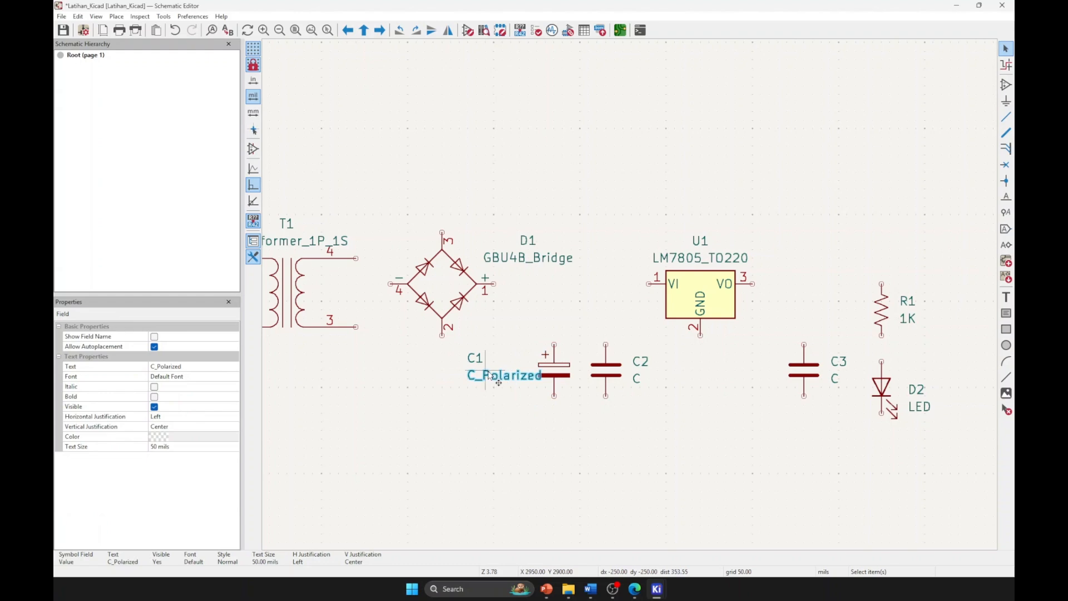
pyautogui.click(476, 358)
pyautogui.moveTo(476, 357); pyautogui.dragTo(517, 361)
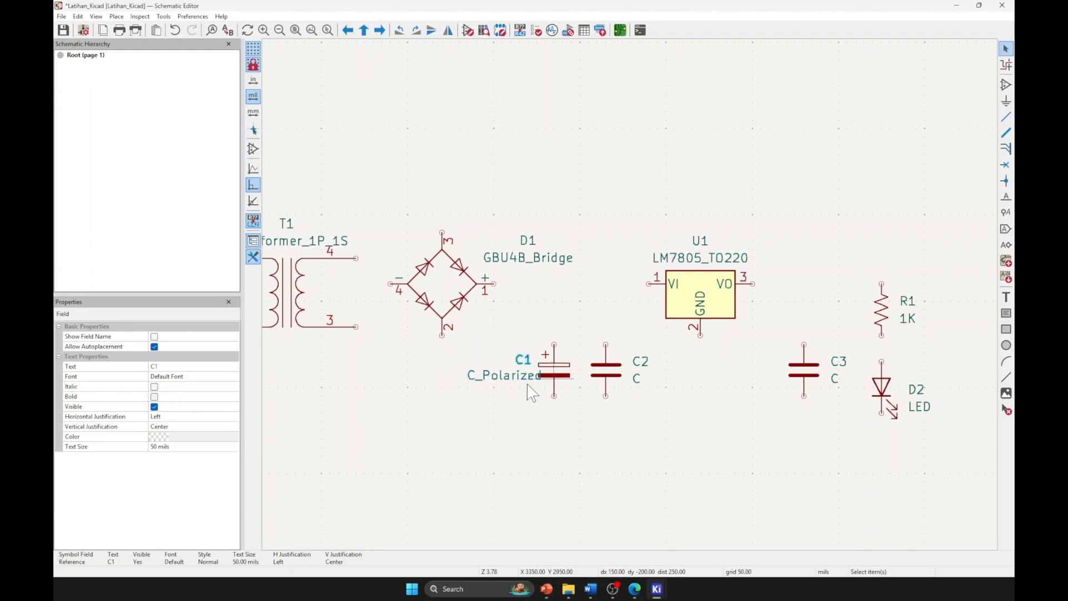
# - Set the value of polarized capacitor C1 to 470uF and move the value label close beside the symbol, under its reference
pyautogui.doubleClick(491, 375)
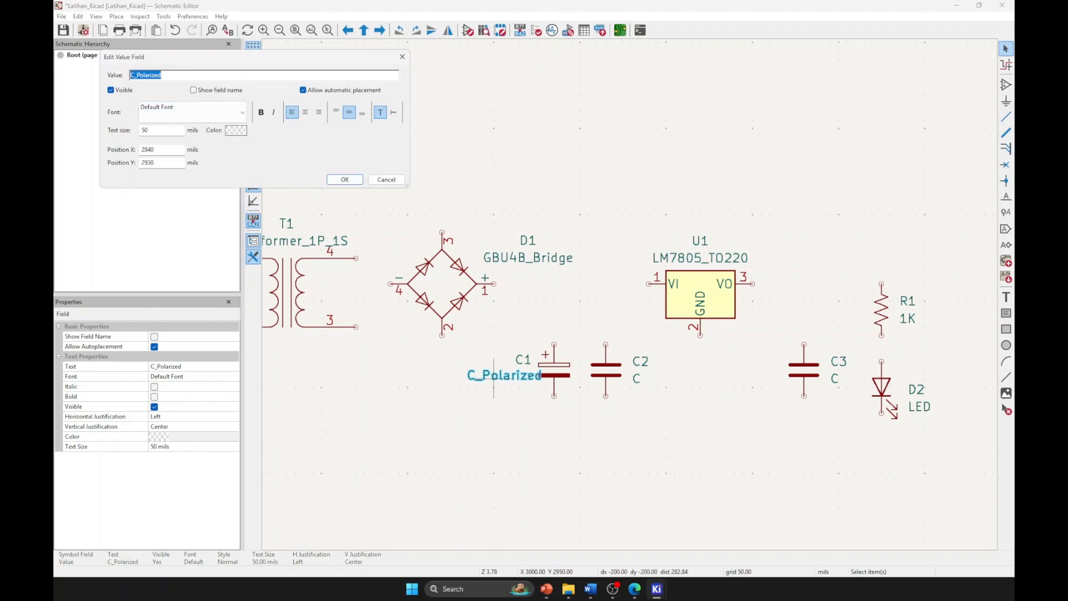
pyautogui.click(162, 75)
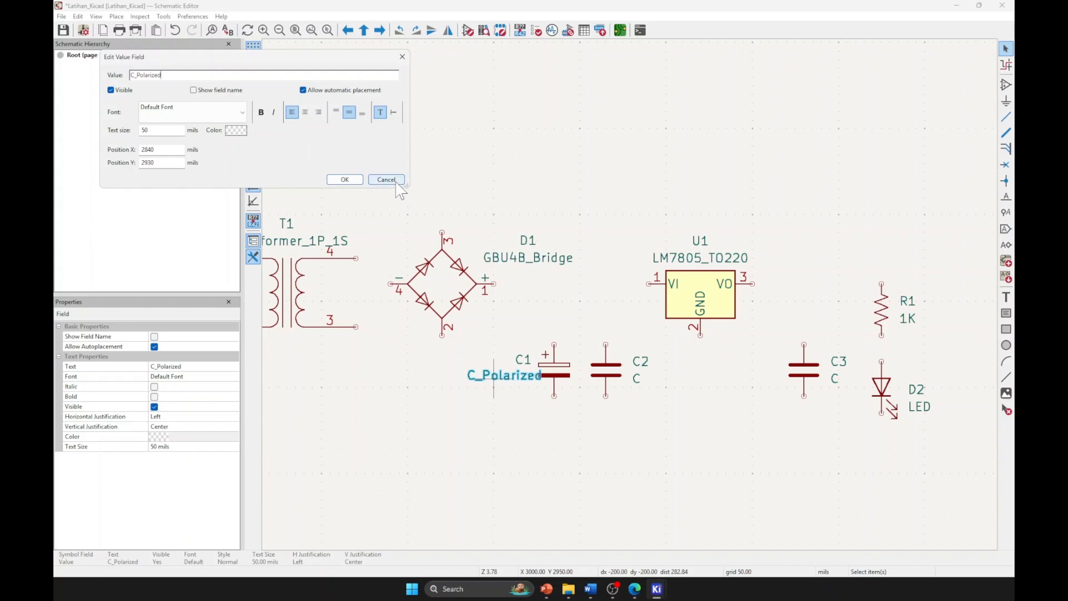
pyautogui.moveTo(163, 75); pyautogui.dragTo(114, 75)
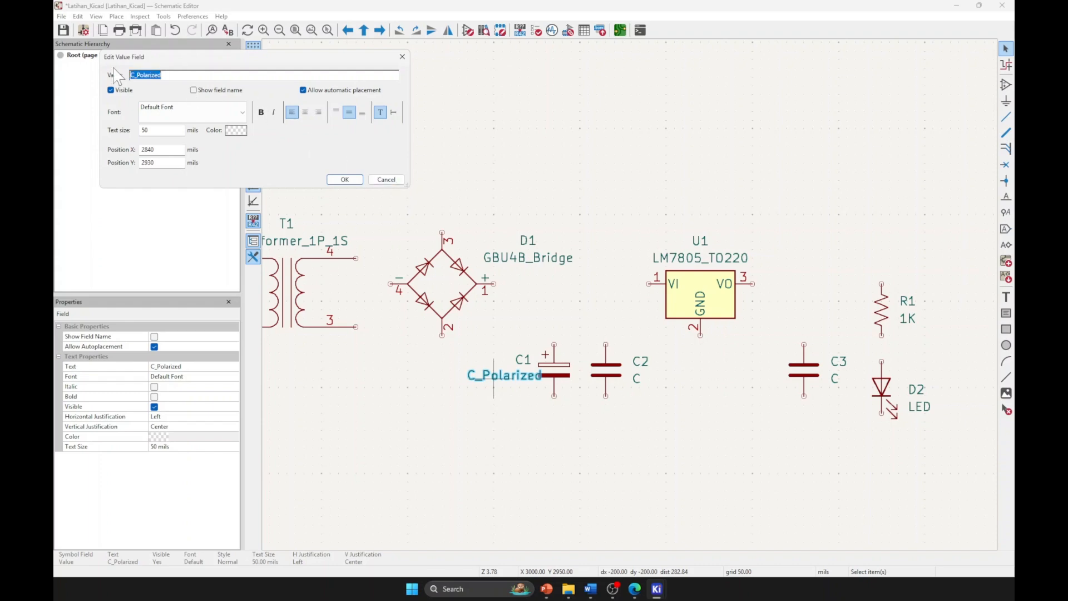
pyautogui.write('470uF')
pyautogui.press('Return')
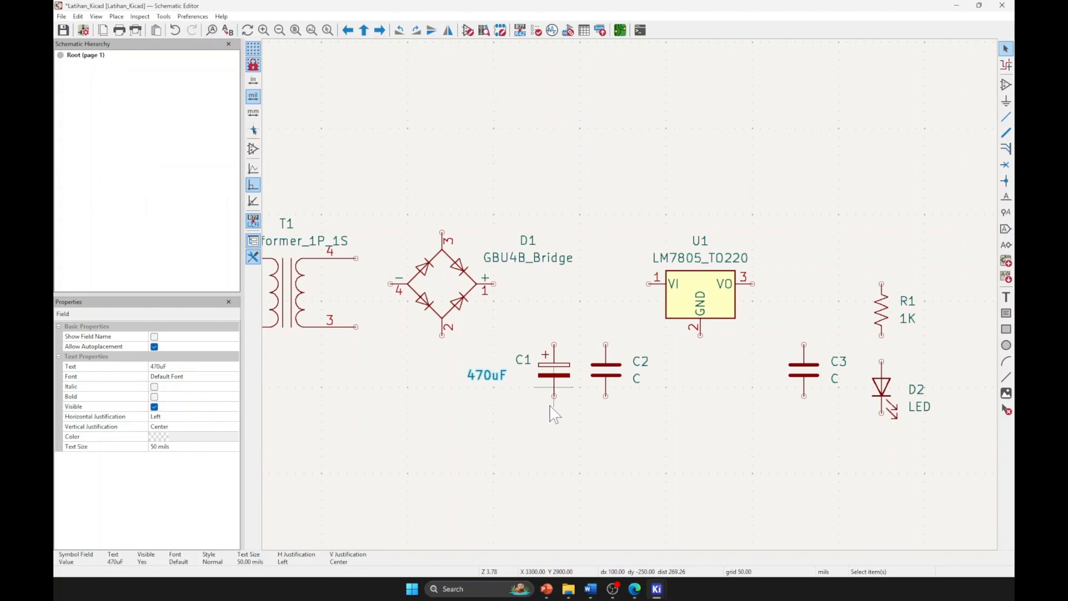
pyautogui.moveTo(493, 383); pyautogui.dragTo(525, 385)
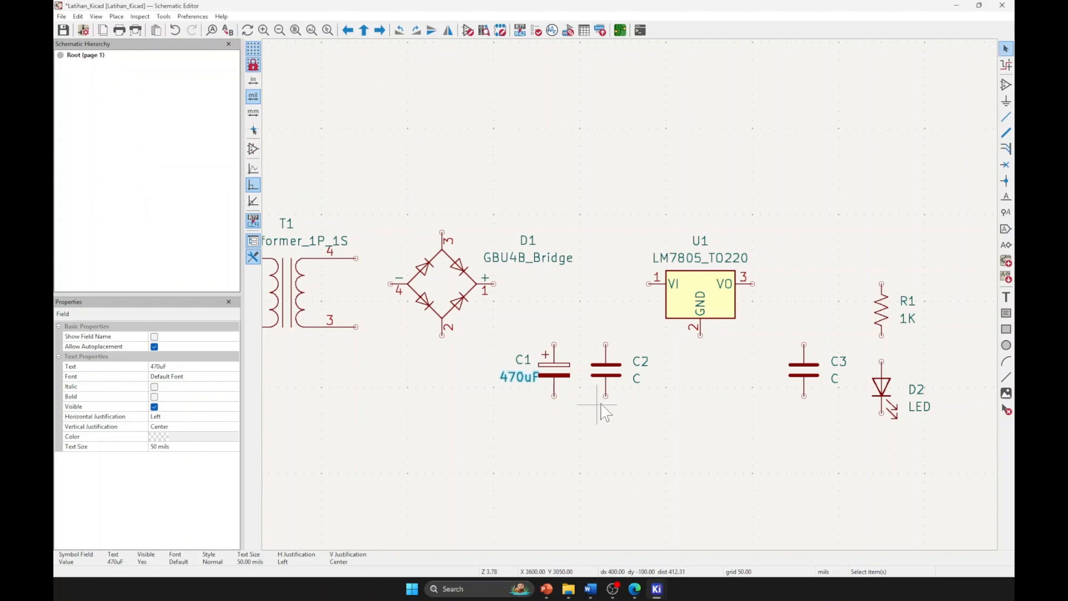
pyautogui.click(615, 429)
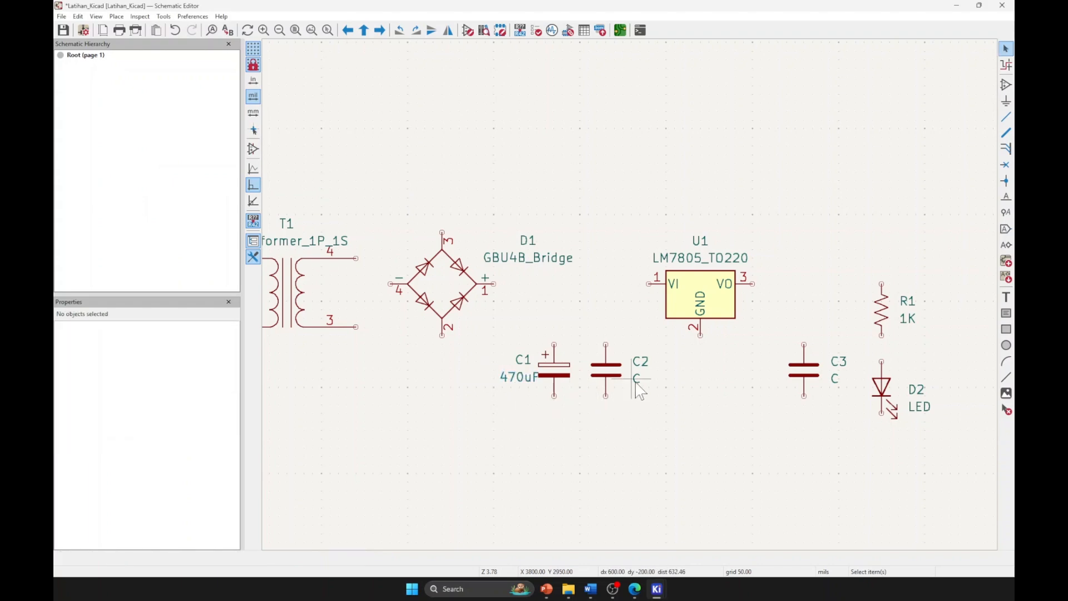
# - Set the values of the unpolarized capacitors C2 and C3 to 0.1uF
pyautogui.doubleClick(637, 379)
pyautogui.click(136, 75)
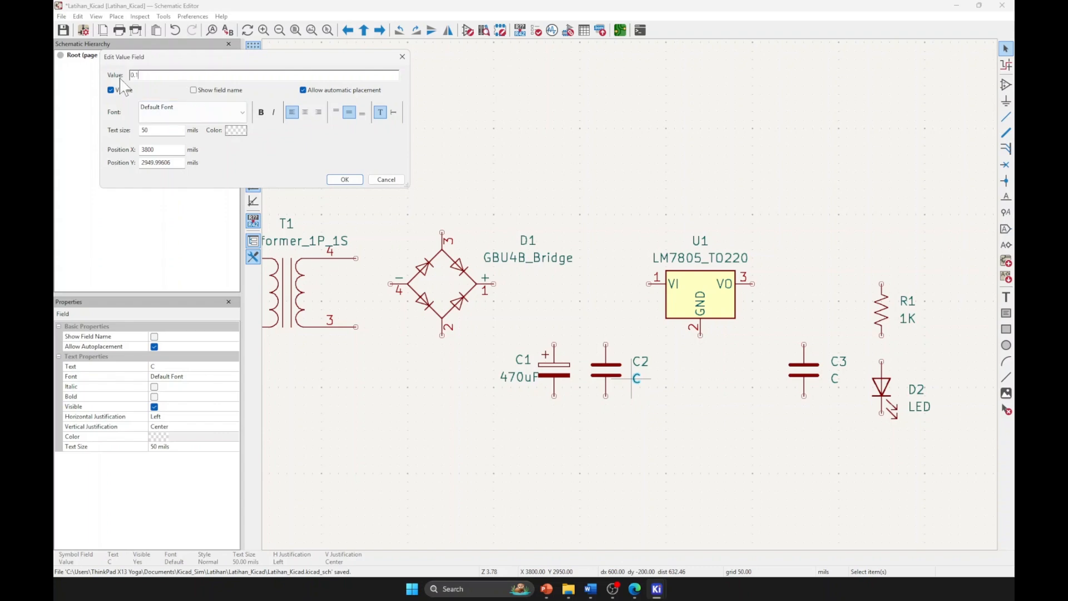
pyautogui.press('Return')
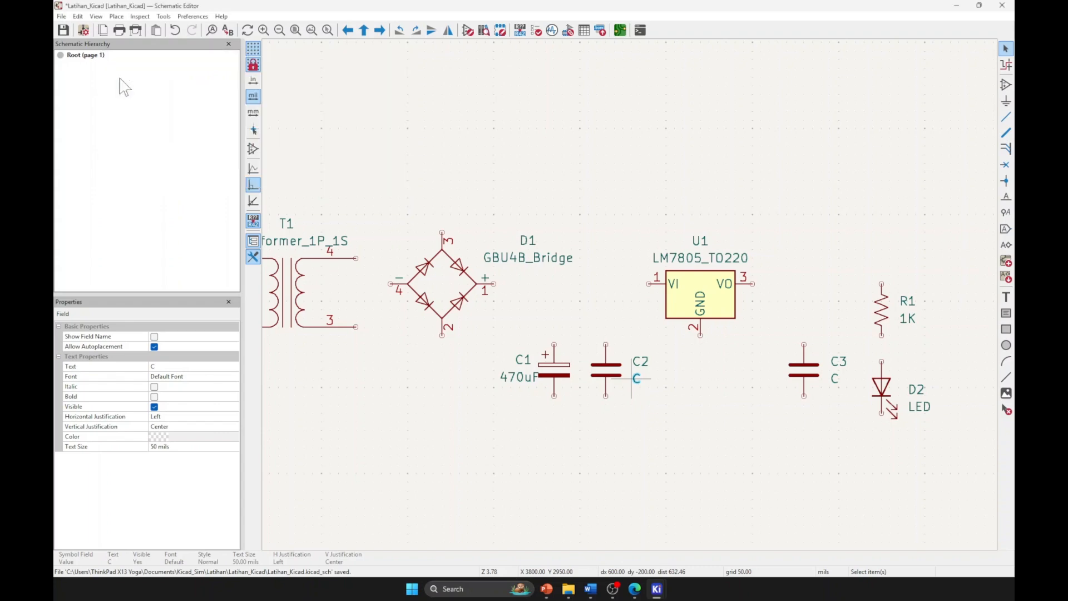
pyautogui.doubleClick(835, 379)
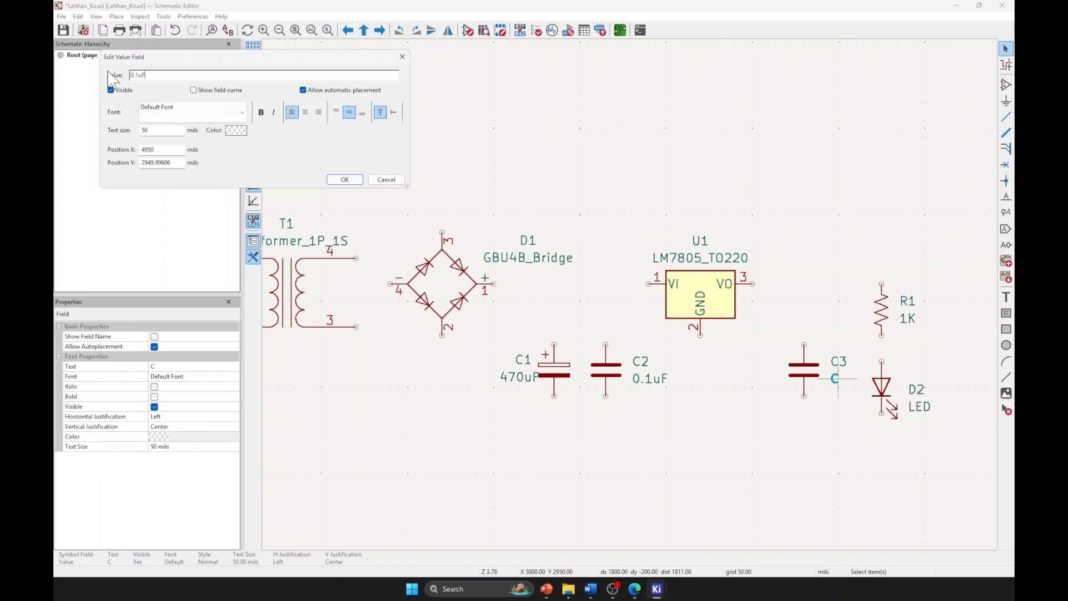
pyautogui.press('Return')
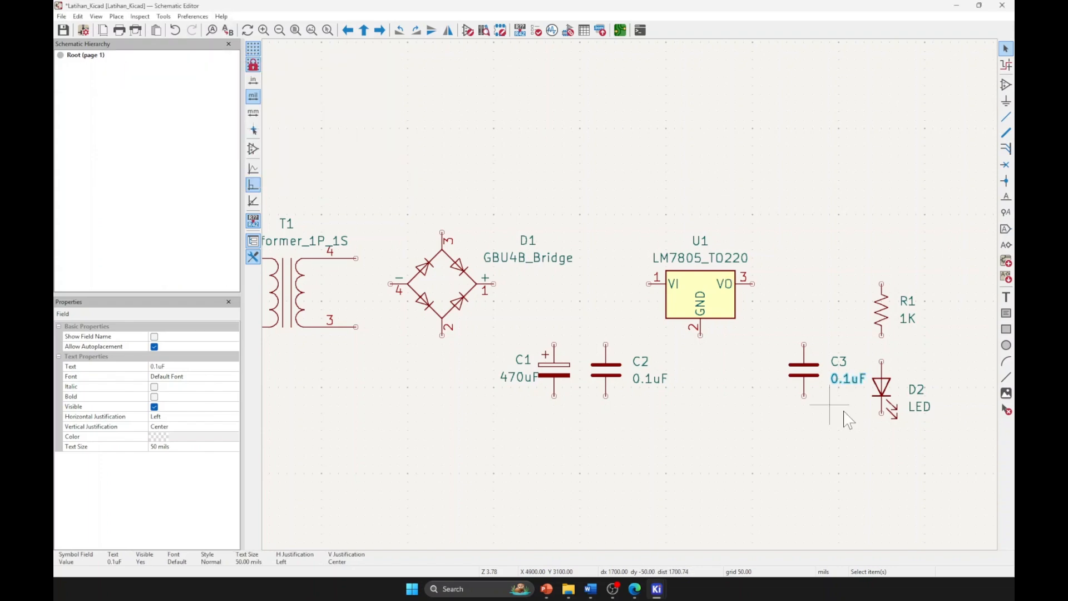
pyautogui.click(810, 418)
pyautogui.click(805, 340)
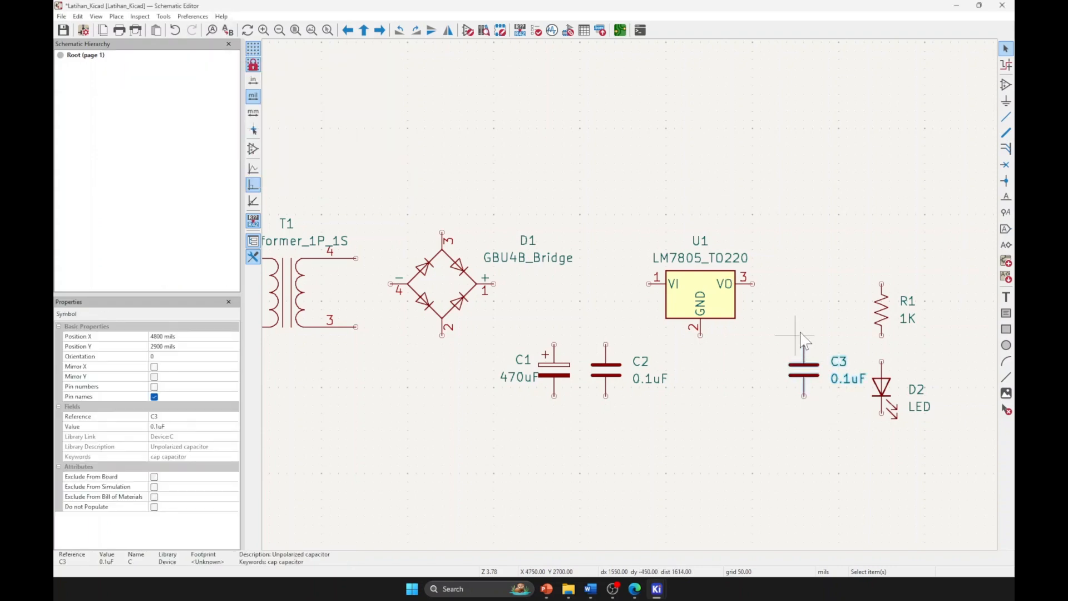
pyautogui.click(799, 329)
pyautogui.click(881, 309)
pyautogui.click(820, 225)
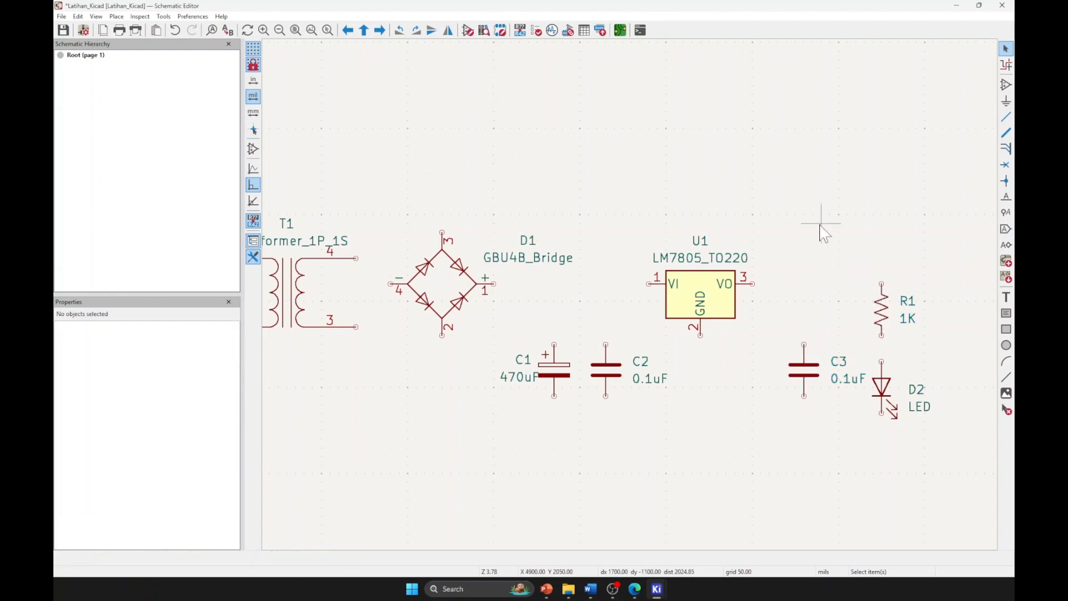
# - Start adding a symbol and search the symbol library for gbu4b
pyautogui.moveTo(720, 334); pyautogui.dragTo(817, 360, button='middle')
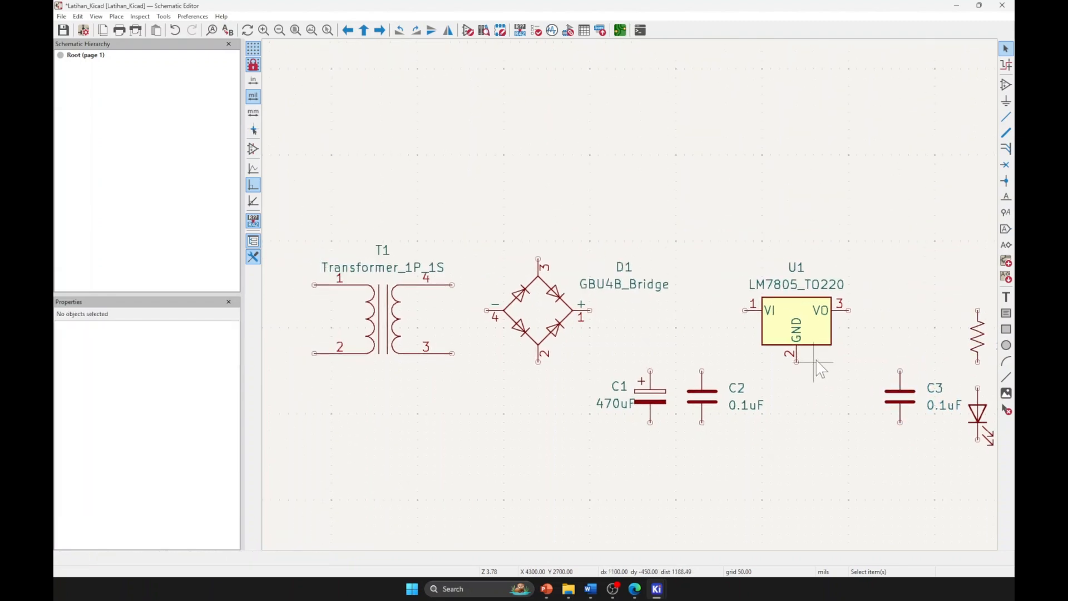
pyautogui.click(1007, 84)
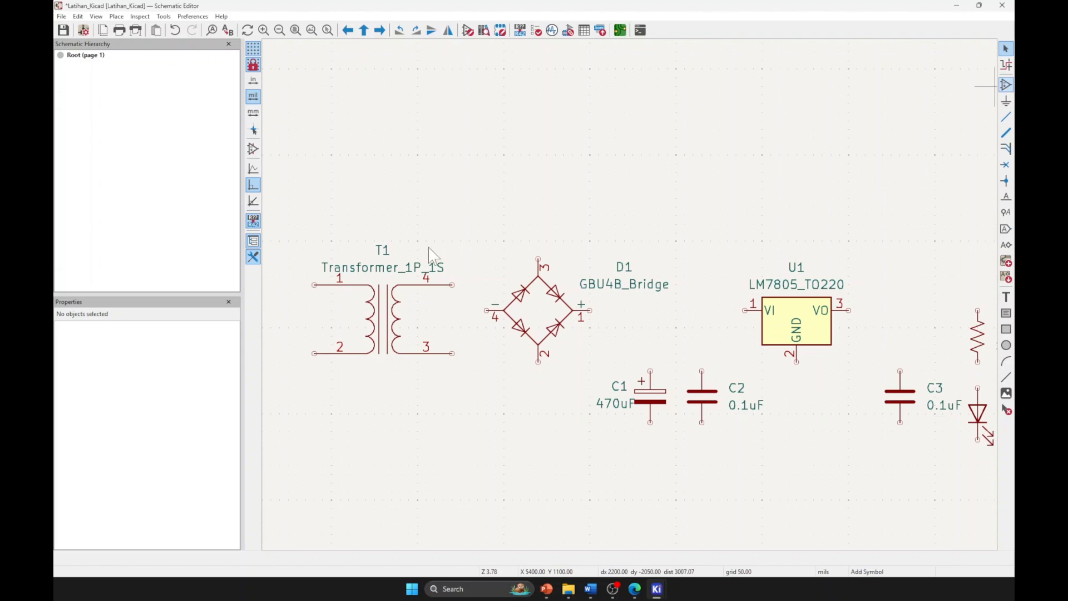
pyautogui.click(447, 266)
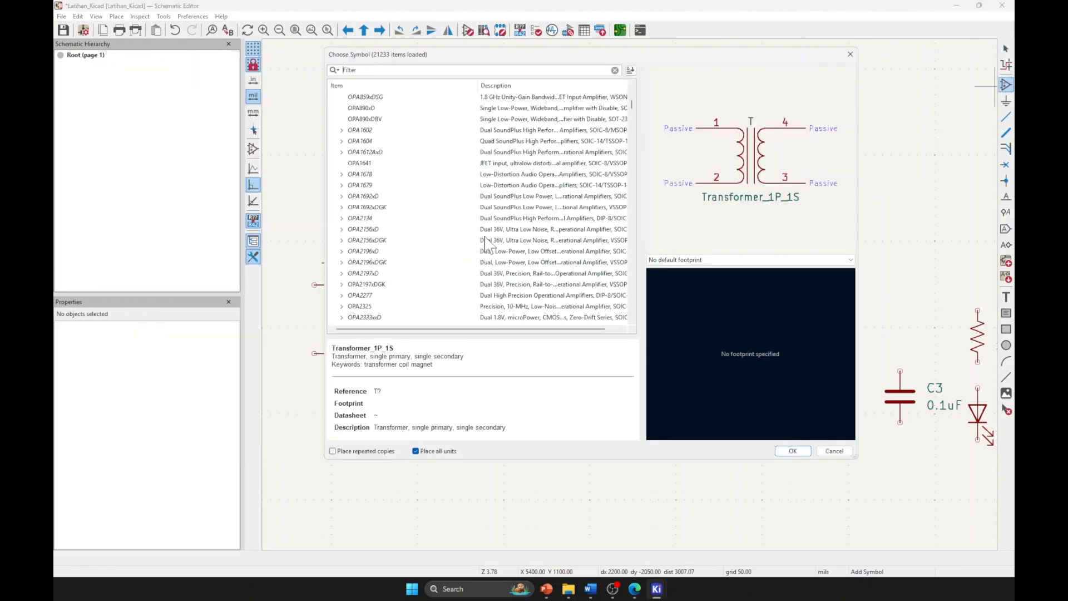
pyautogui.scroll(2, 451, 184)
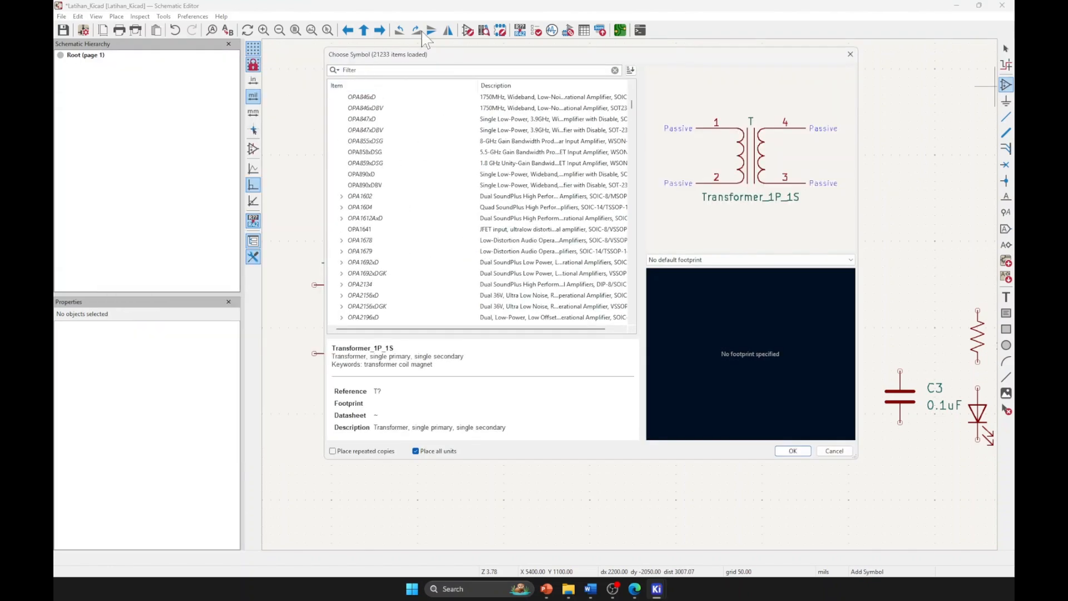
pyautogui.moveTo(426, 49); pyautogui.dragTo(466, 348)
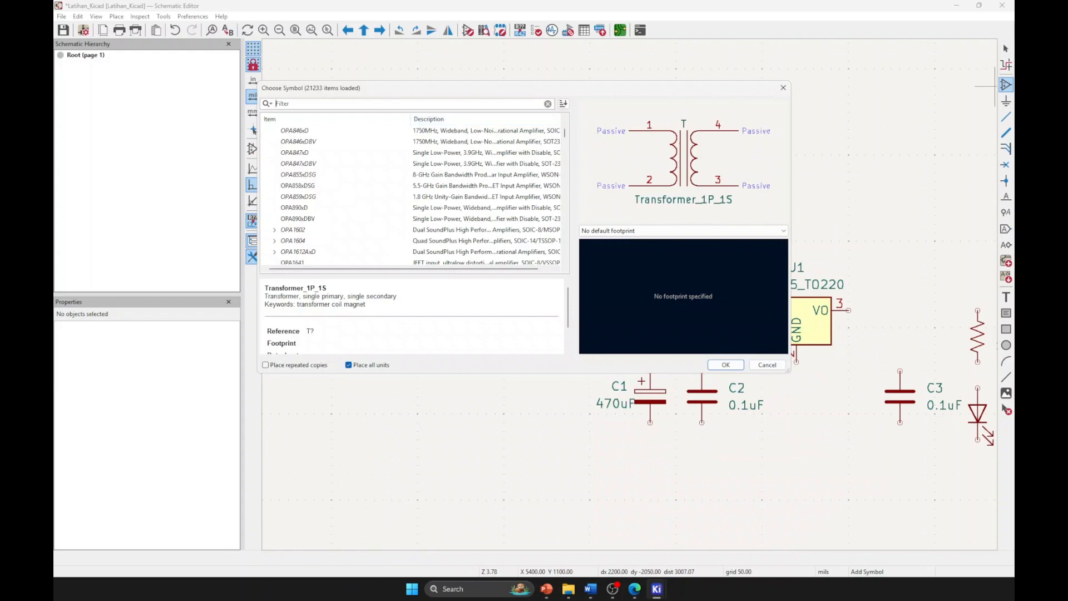
pyautogui.write('bu4b')
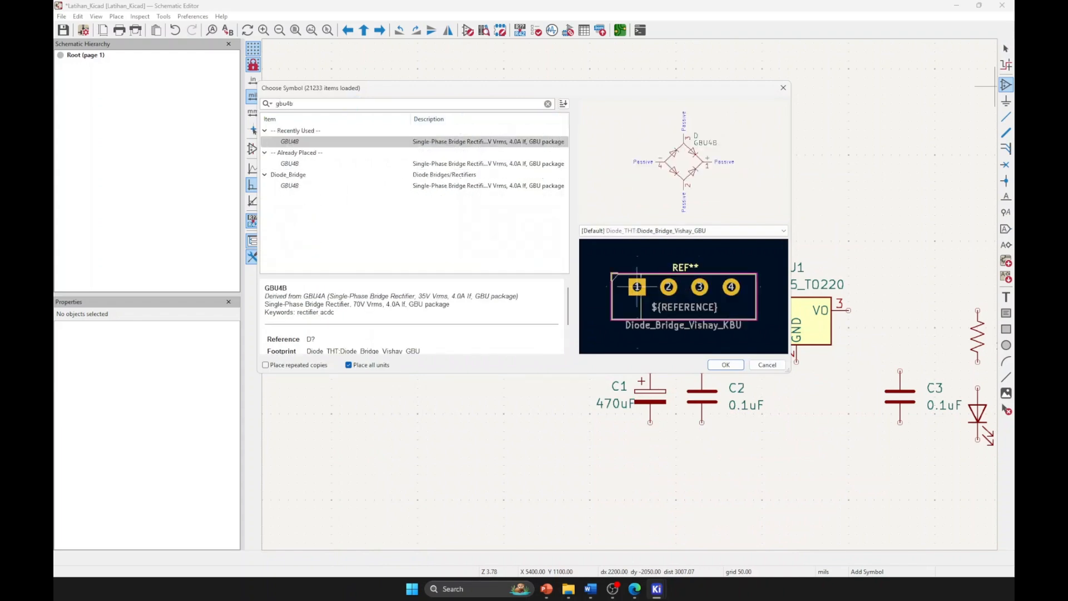
# - Compare the symbol and footprint previews of the recently used, already placed and Diode_Bridge library entries for GBU4B
pyautogui.click(385, 164)
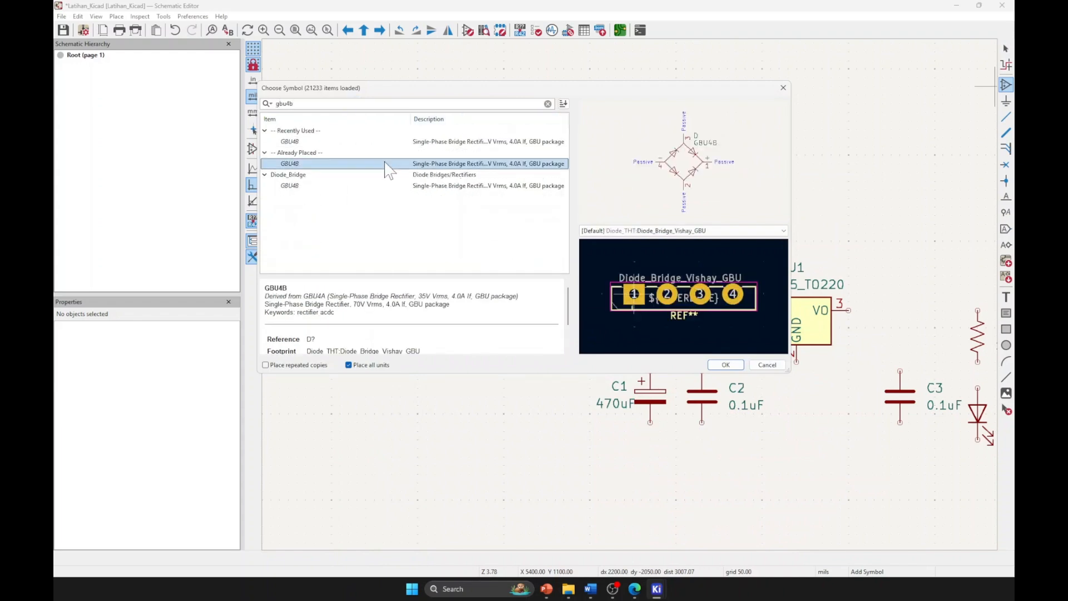
pyautogui.click(372, 143)
pyautogui.click(360, 163)
pyautogui.click(356, 142)
pyautogui.click(357, 165)
pyautogui.click(359, 186)
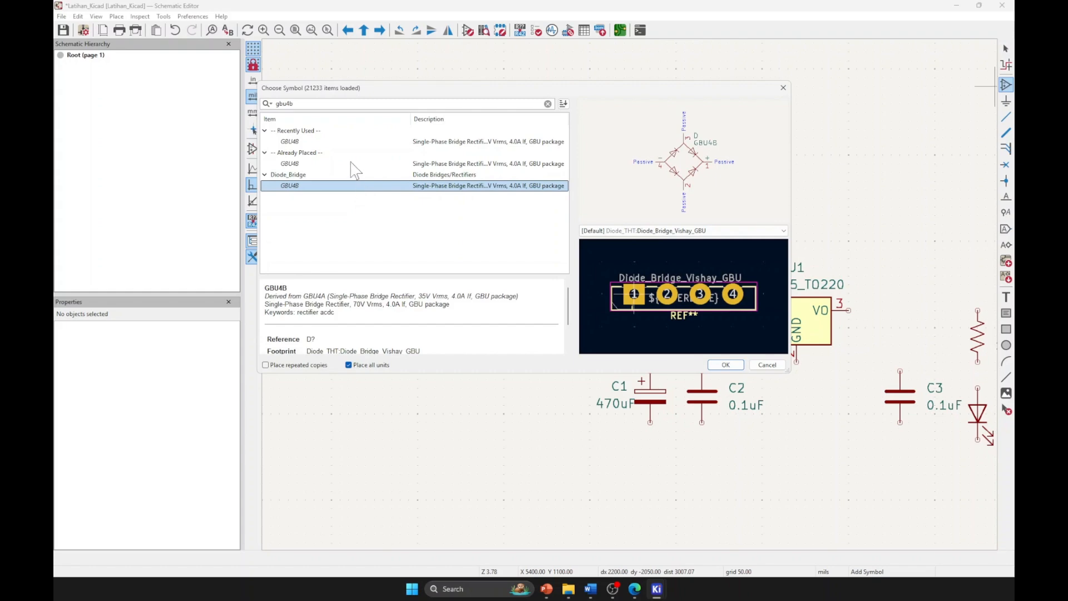
pyautogui.click(350, 163)
pyautogui.click(345, 143)
pyautogui.click(346, 163)
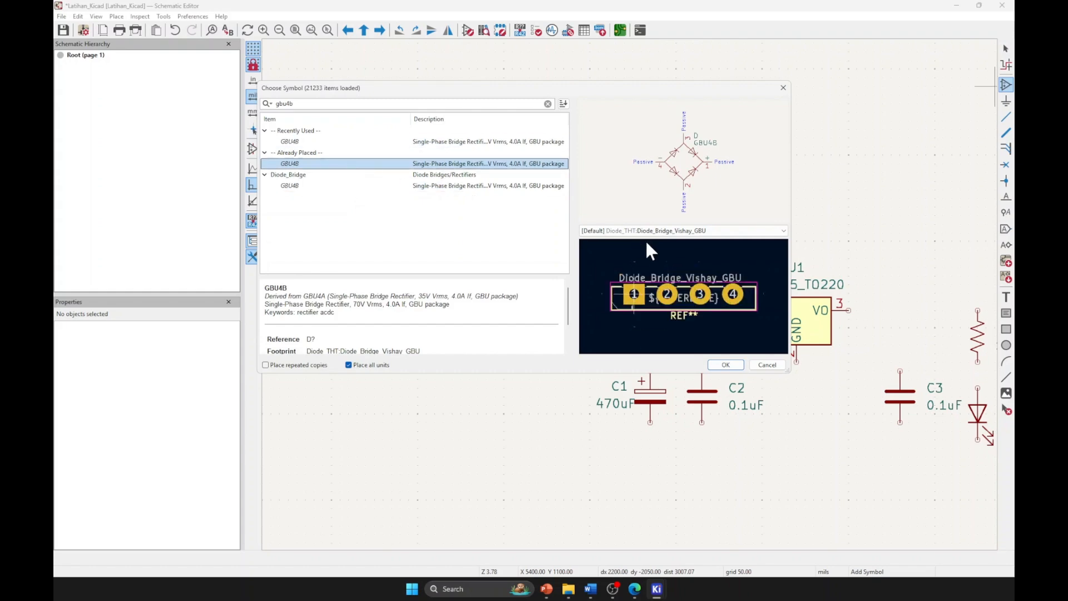
# - Check the footprint choices offered for the GBU4B entries, including the non-default Diode_THT:Diode_Bridge_Vishay_GBU
pyautogui.click(647, 231)
pyautogui.click(327, 165)
pyautogui.click(322, 144)
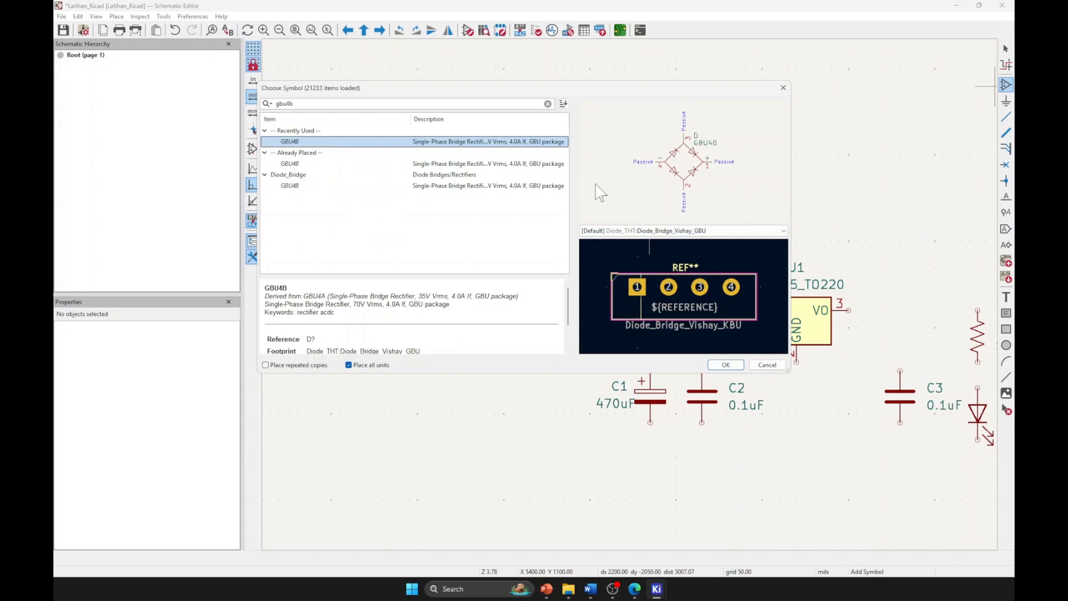
pyautogui.click(629, 231)
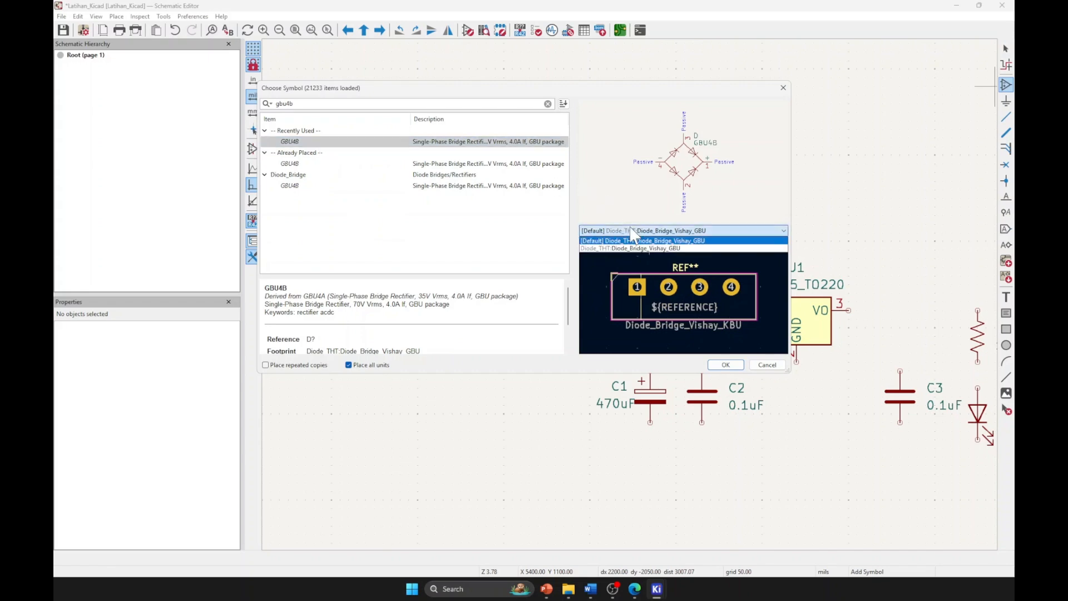
pyautogui.click(362, 187)
pyautogui.click(675, 231)
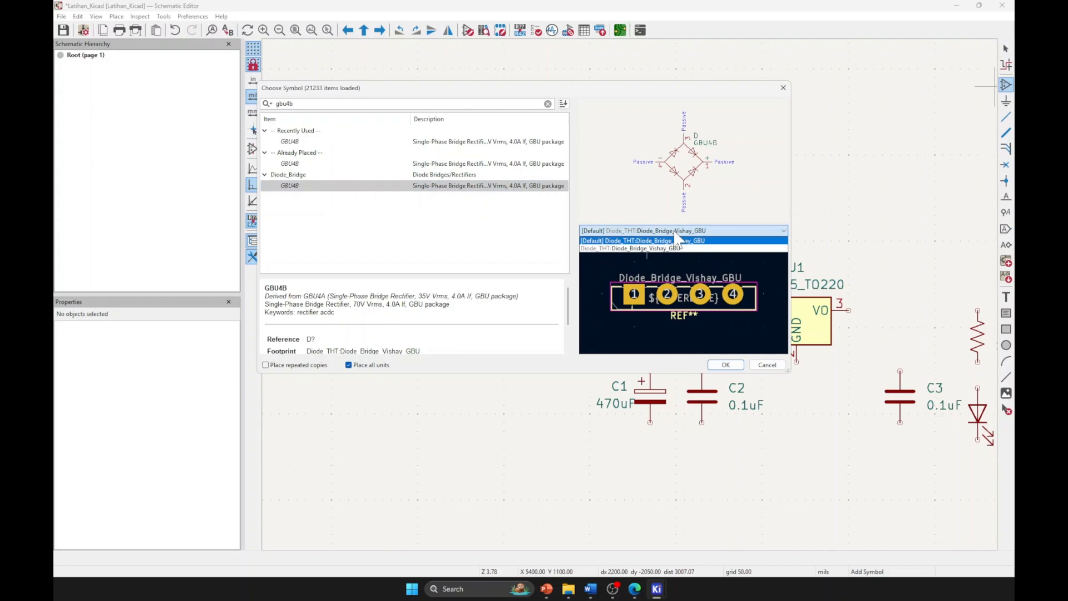
pyautogui.click(672, 248)
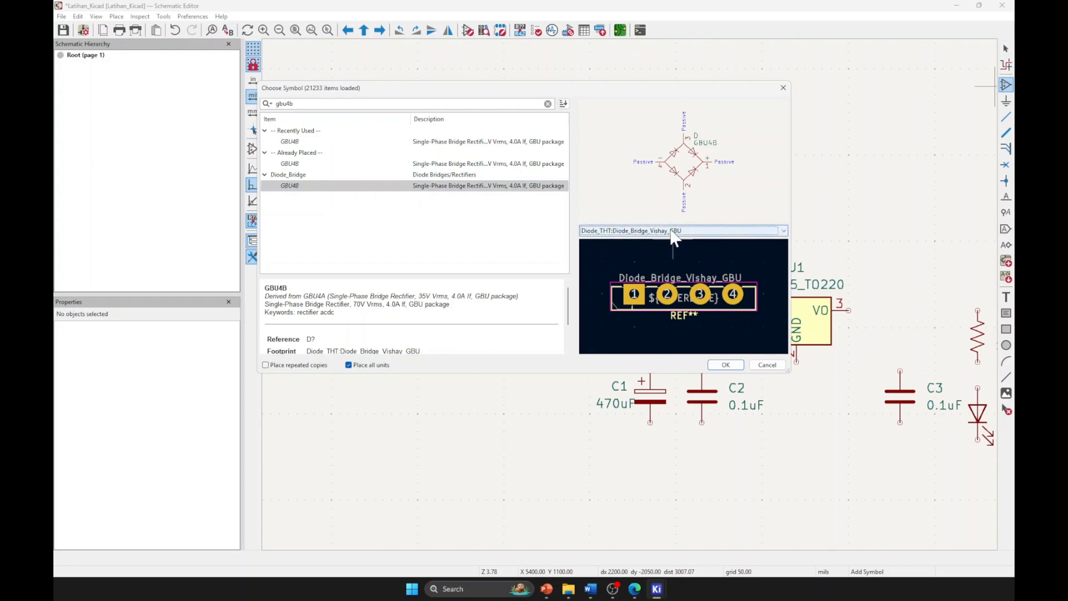
pyautogui.click(674, 231)
pyautogui.click(668, 241)
pyautogui.click(308, 143)
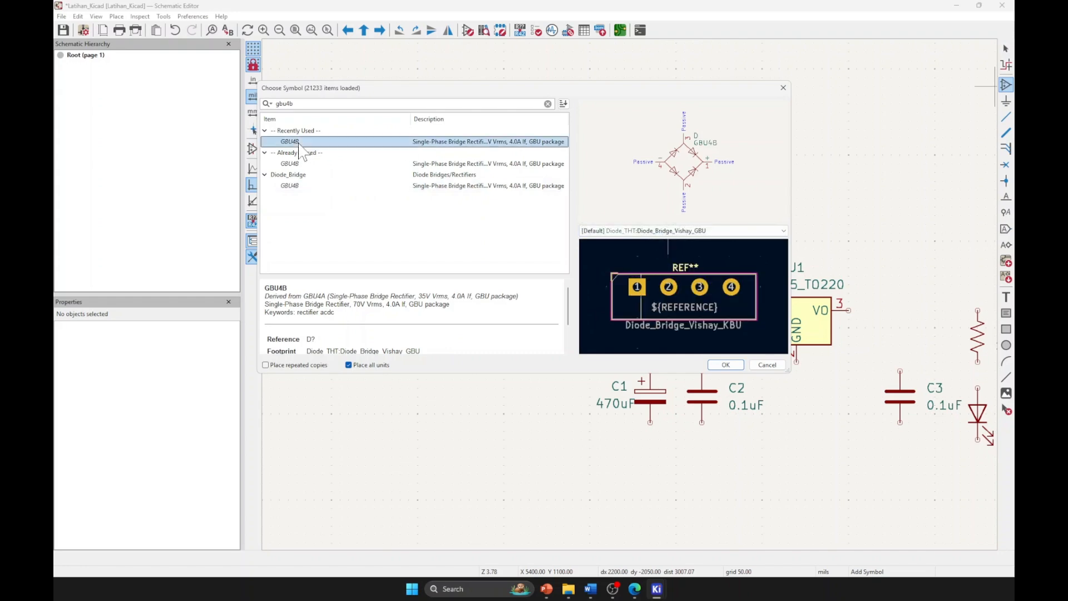
# - Search the symbol library for bridge and preview the footprints of W04G, W06G, KBPC3510W and KBPC5002W
pyautogui.click(548, 104)
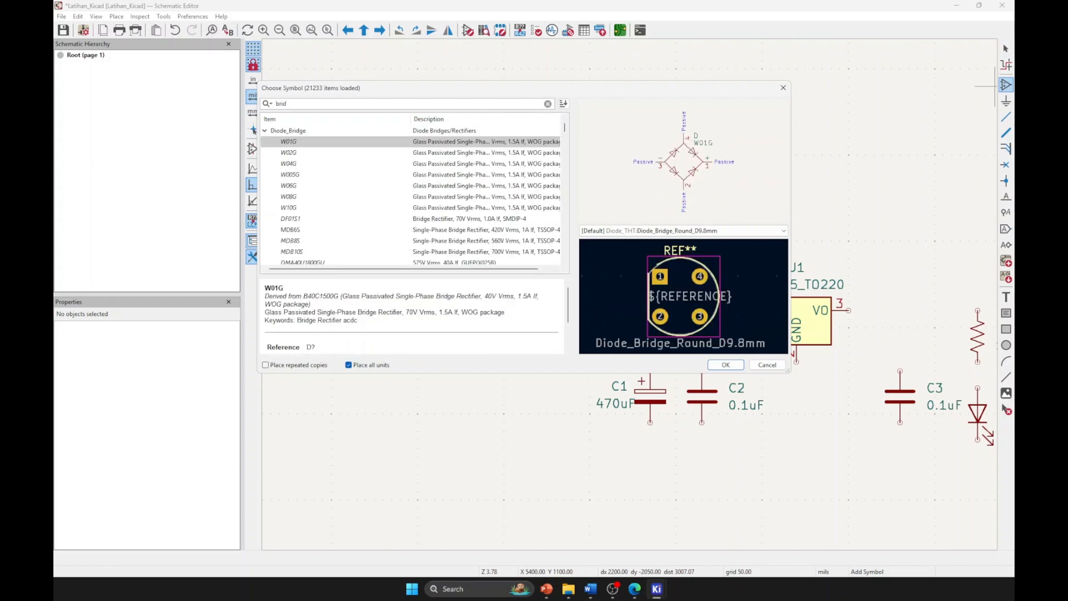
pyautogui.click(337, 165)
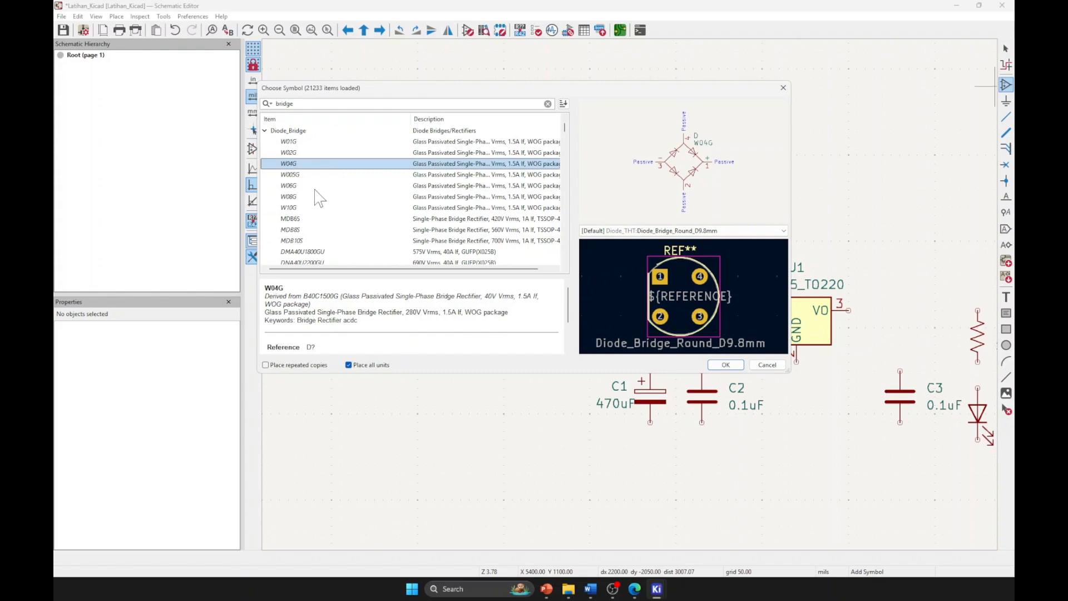
pyautogui.click(315, 186)
pyautogui.scroll(-10, 318, 228)
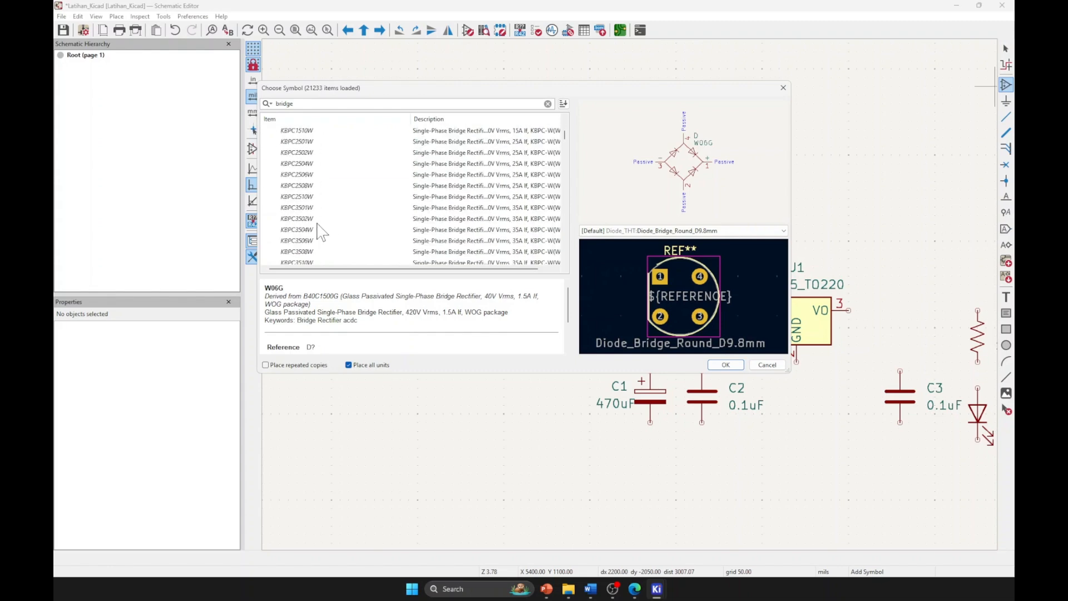
pyautogui.click(317, 220)
pyautogui.scroll(-3, 318, 231)
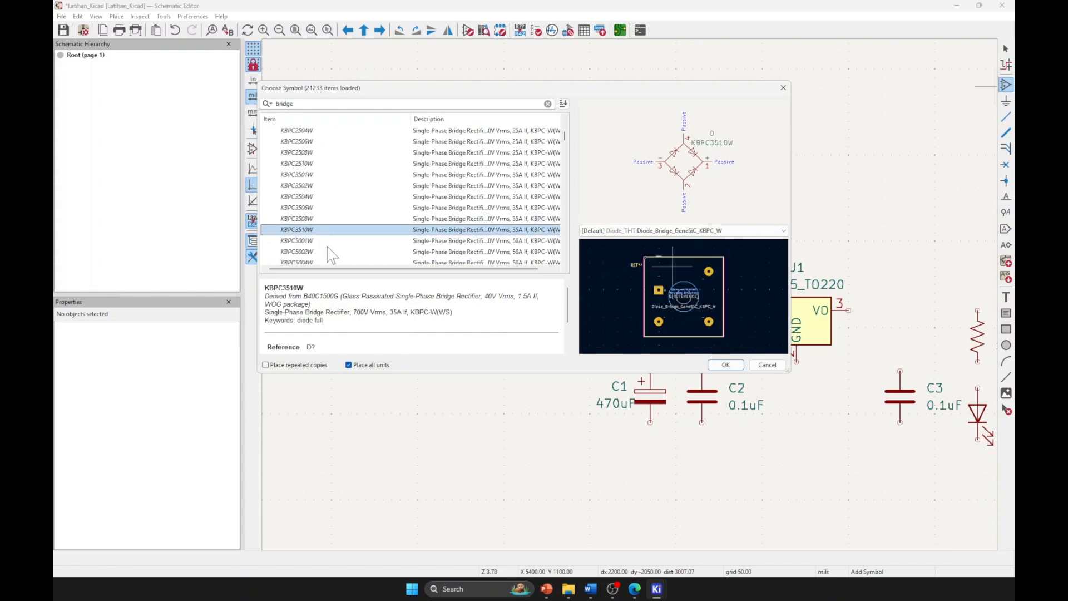
pyautogui.click(332, 251)
# - Examine the symbols and footprint choices of the bridge rectifiers B380C2300-1500A and B250R
pyautogui.scroll(-5, 332, 254)
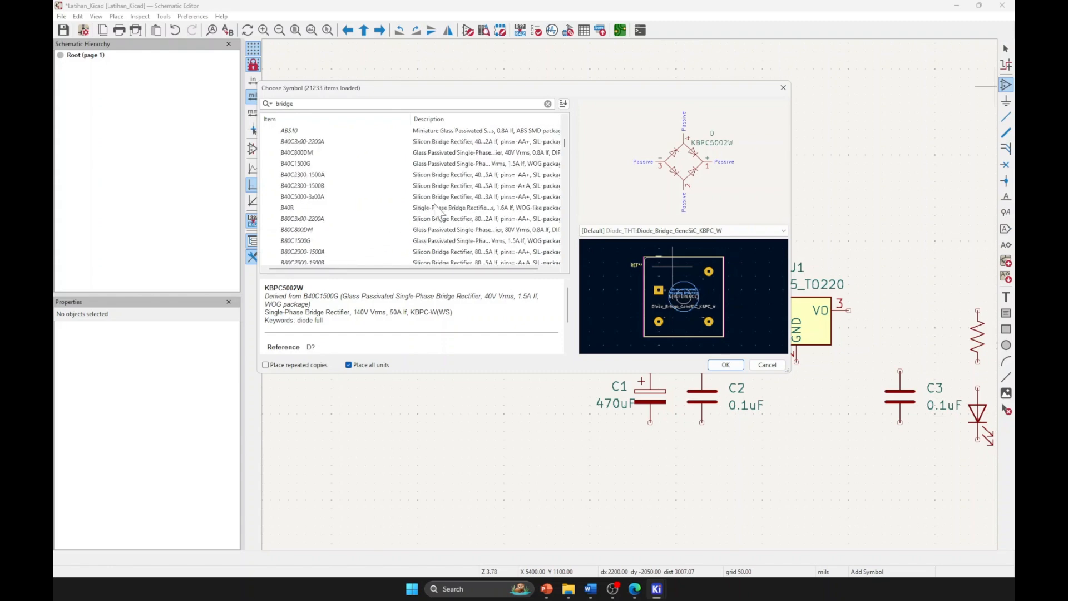
pyautogui.scroll(1, 454, 222)
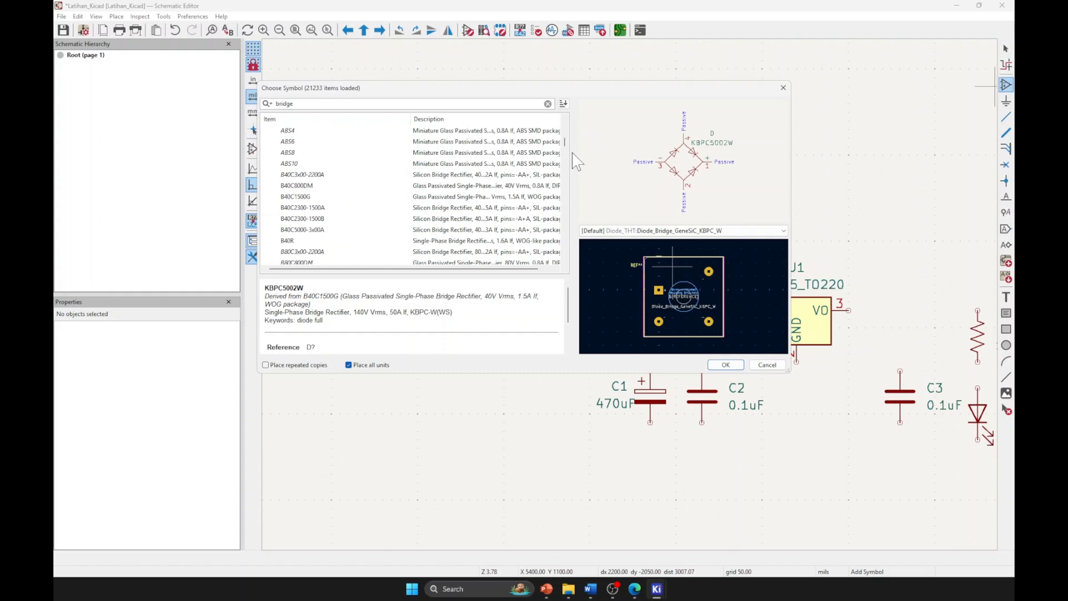
pyautogui.click(539, 275)
pyautogui.scroll(-8, 472, 245)
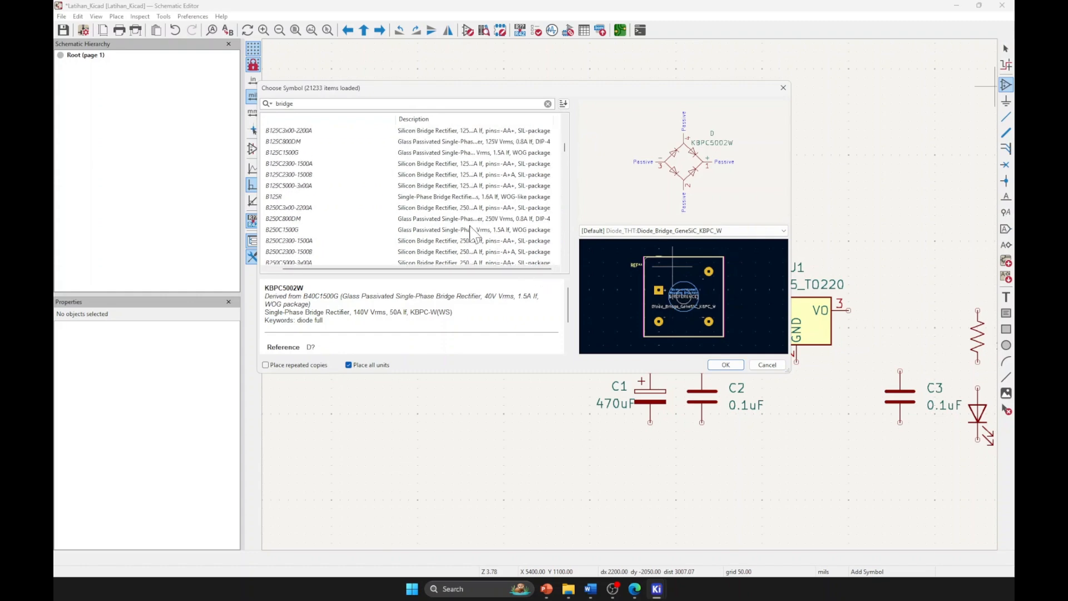
pyautogui.click(470, 251)
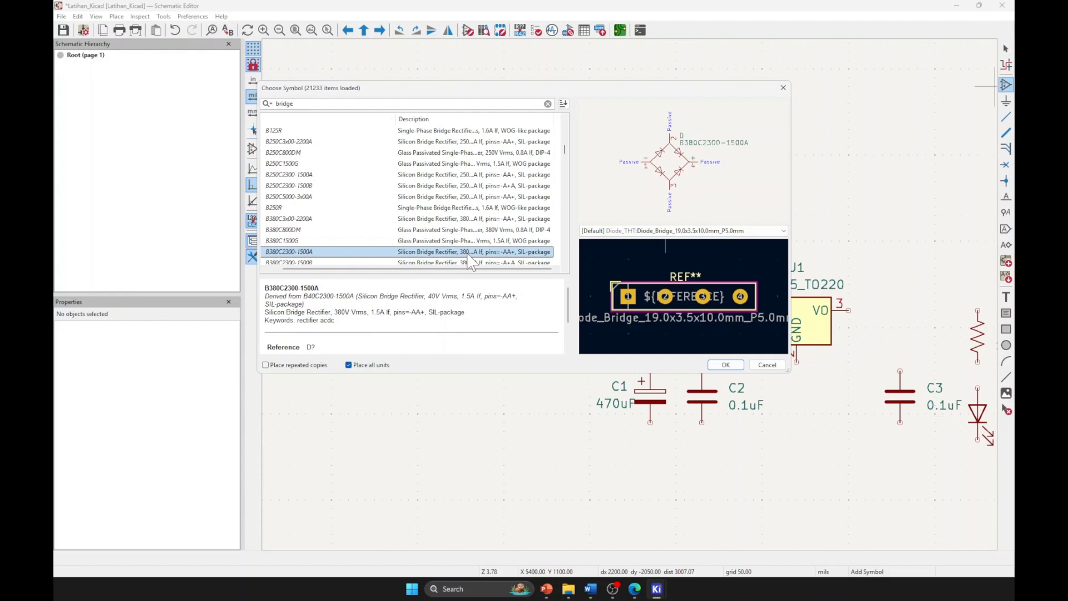
pyautogui.click(679, 230)
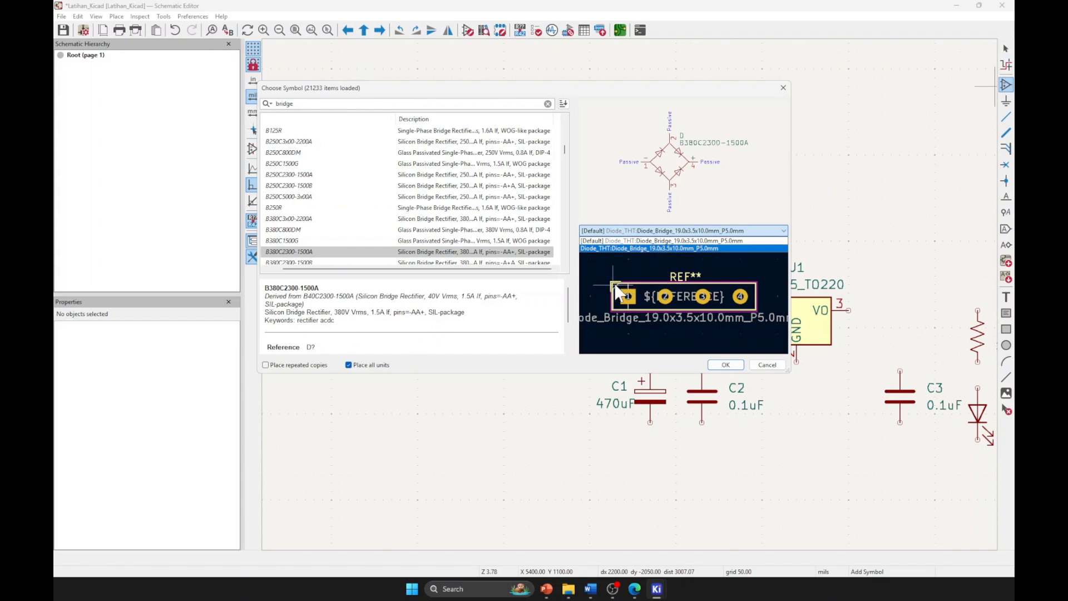
pyautogui.click(353, 209)
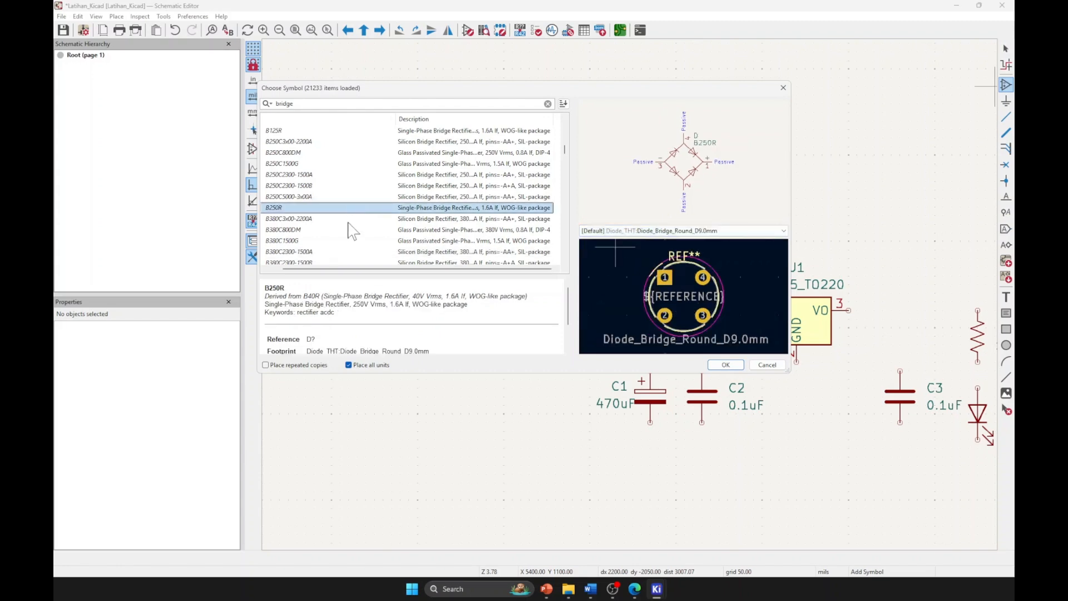
pyautogui.press('Down')
pyautogui.press('Up')
pyautogui.click(683, 232)
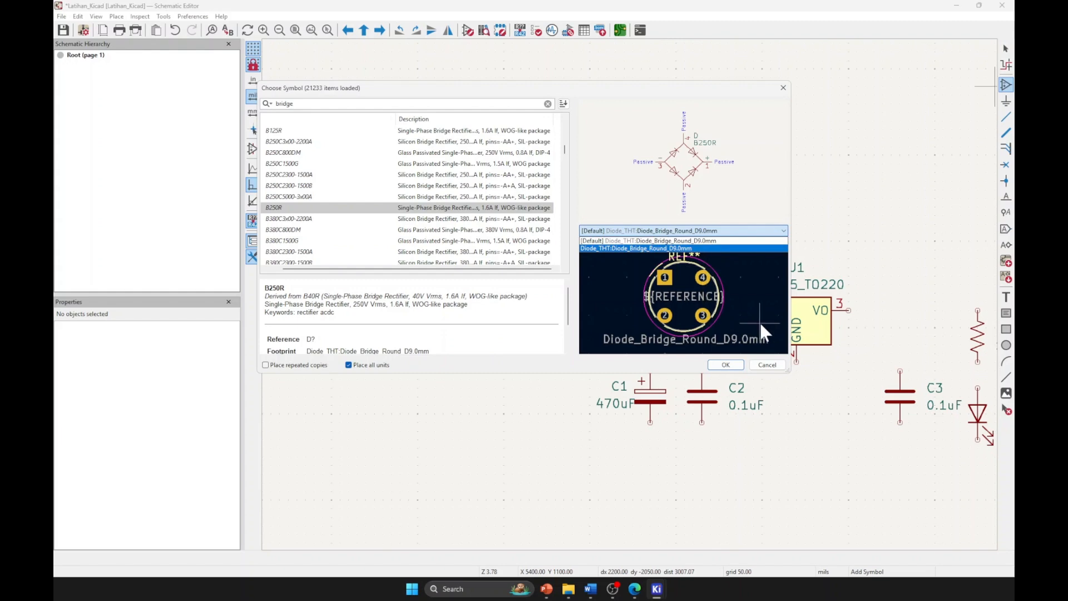
# - Compare the symbol and footprint previews of the bridge rectifiers B380C2300-1500A, W10G, W06G and W01G
pyautogui.click(317, 253)
pyautogui.scroll(-8, 320, 262)
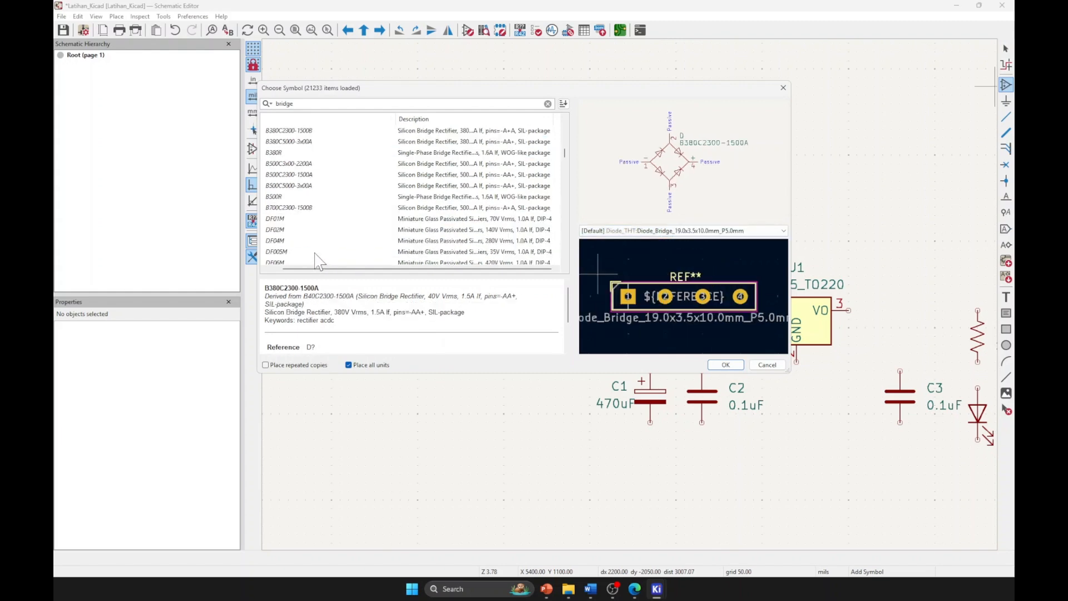
pyautogui.scroll(-10, 367, 245)
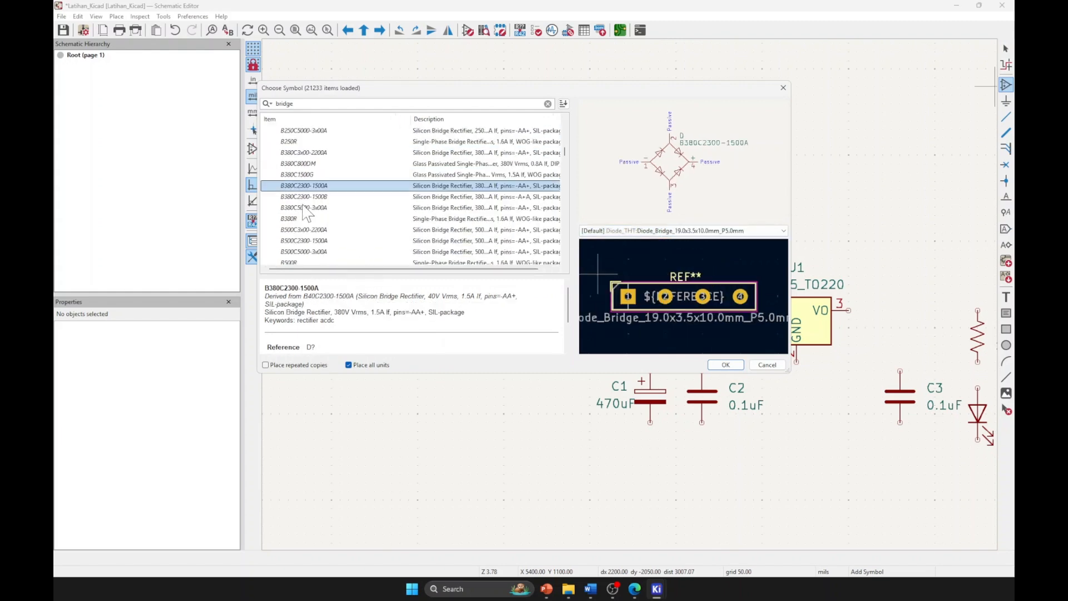
pyautogui.scroll(-10, 356, 223)
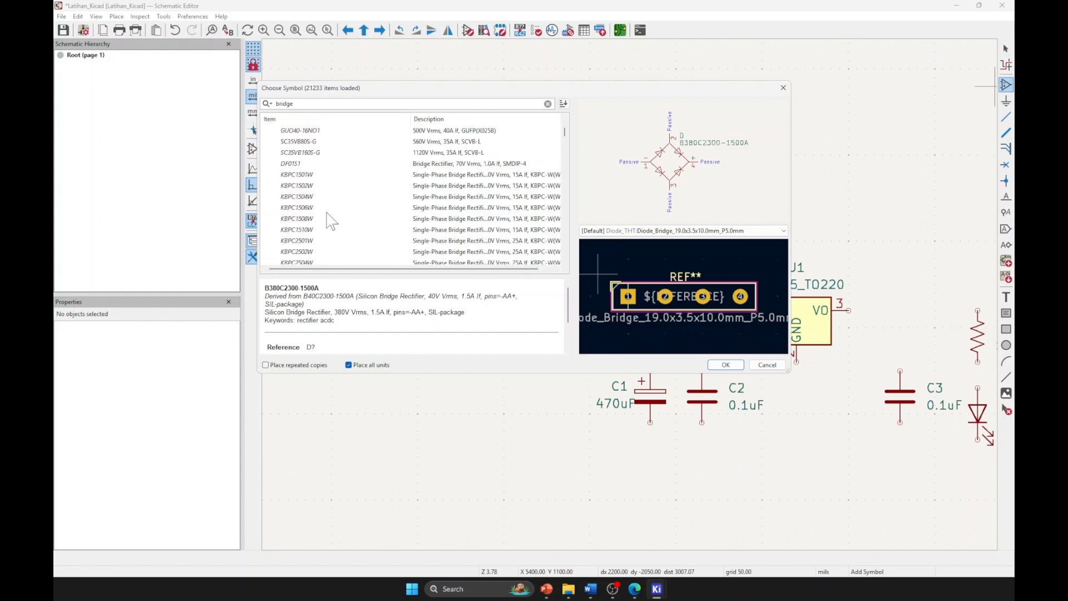
pyautogui.click(325, 229)
pyautogui.click(321, 204)
pyautogui.click(323, 176)
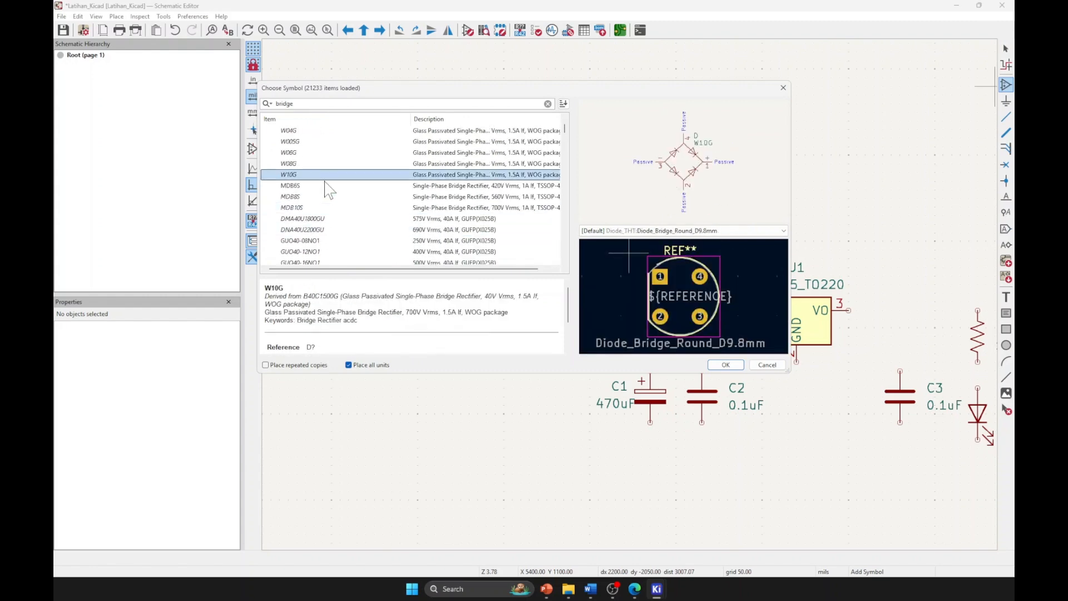
pyautogui.scroll(2, 325, 181)
pyautogui.click(327, 205)
pyautogui.scroll(1, 327, 204)
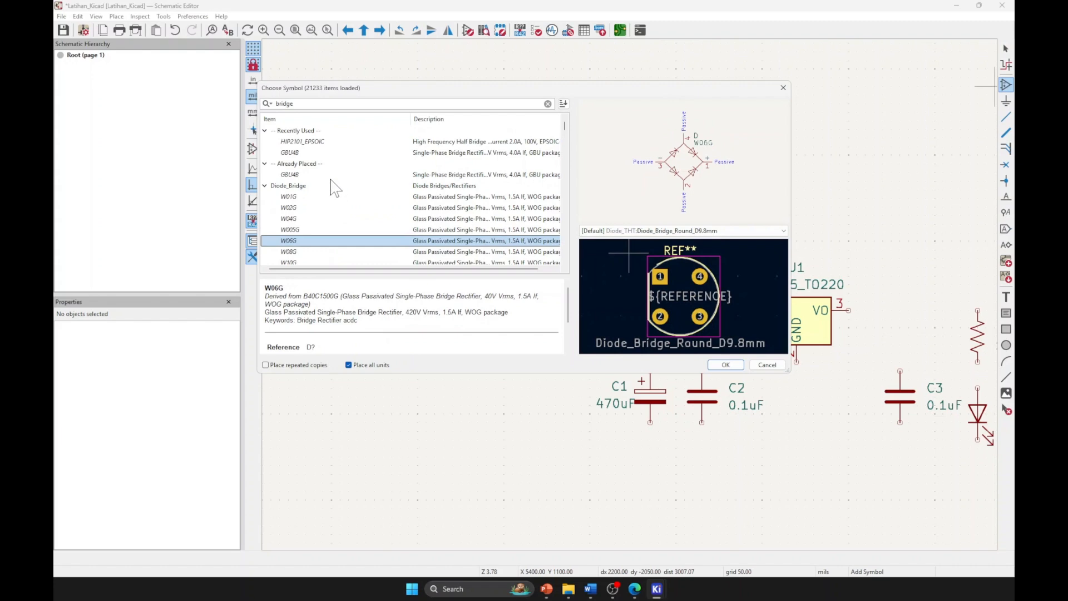
pyautogui.click(331, 177)
pyautogui.click(335, 199)
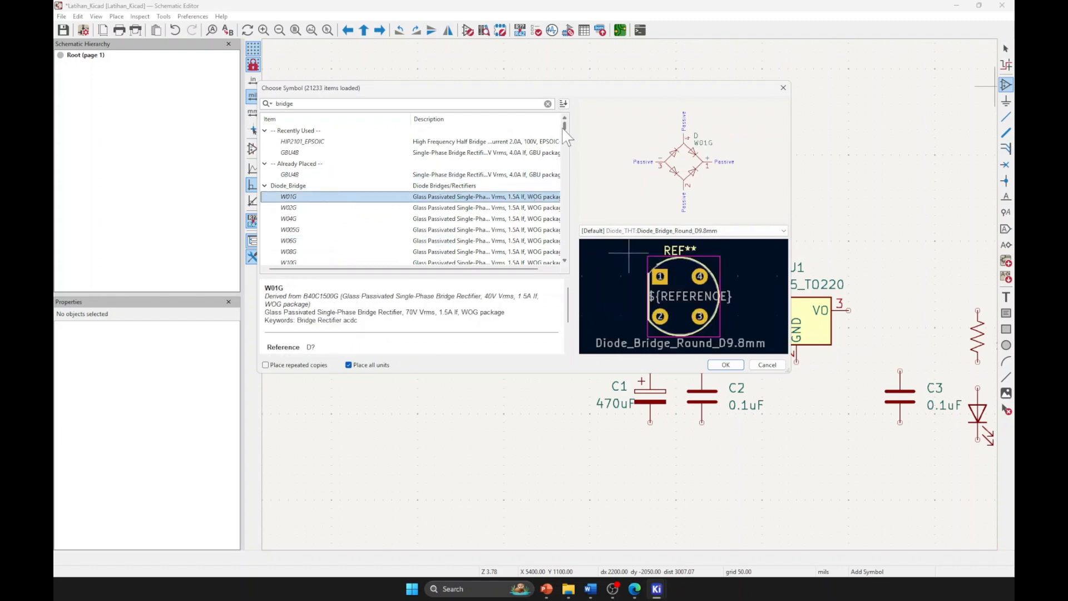
# - Preview the other bridge matches ISL6551, ADS1234IPW and TDA7266, and leave the symbol chooser without placing a part
pyautogui.moveTo(565, 134); pyautogui.dragTo(562, 270)
pyautogui.click(334, 175)
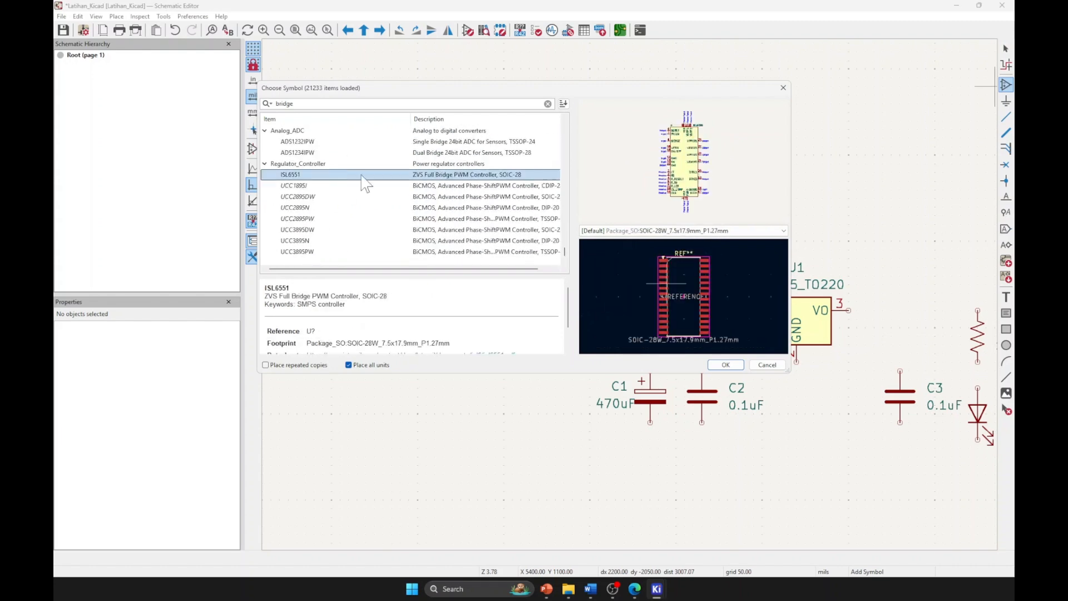
pyautogui.click(369, 151)
pyautogui.scroll(3, 376, 189)
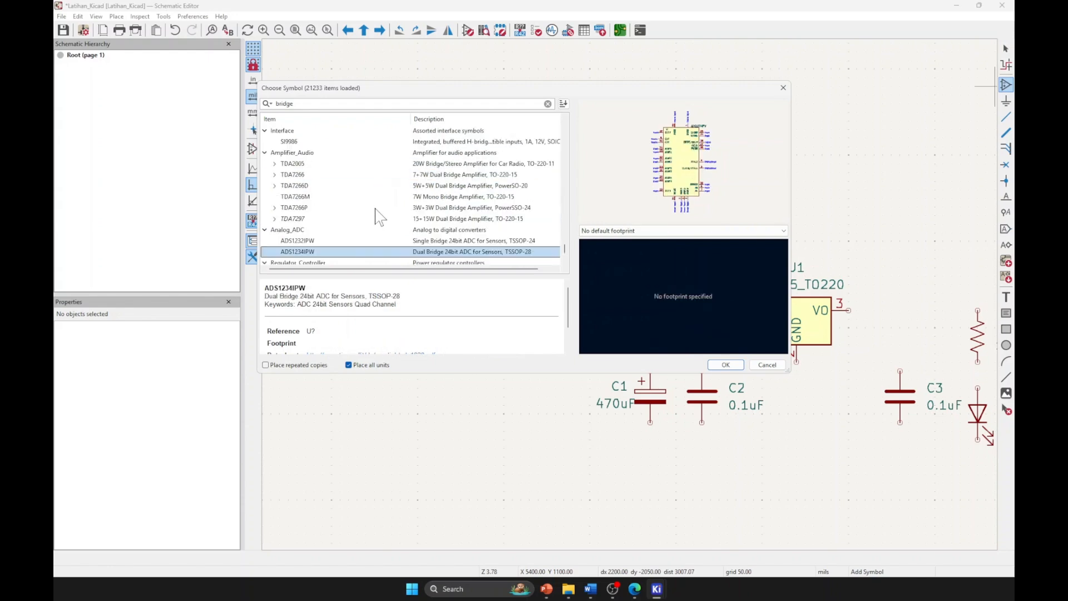
pyautogui.click(360, 218)
pyautogui.click(358, 199)
pyautogui.click(360, 175)
pyautogui.scroll(3, 361, 231)
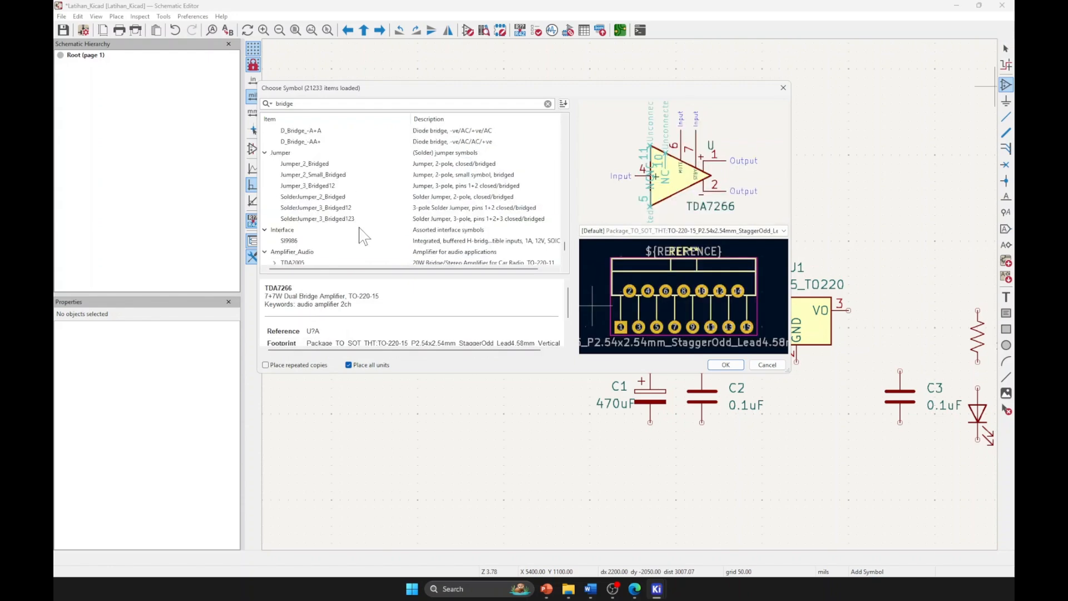
pyautogui.scroll(1, 335, 211)
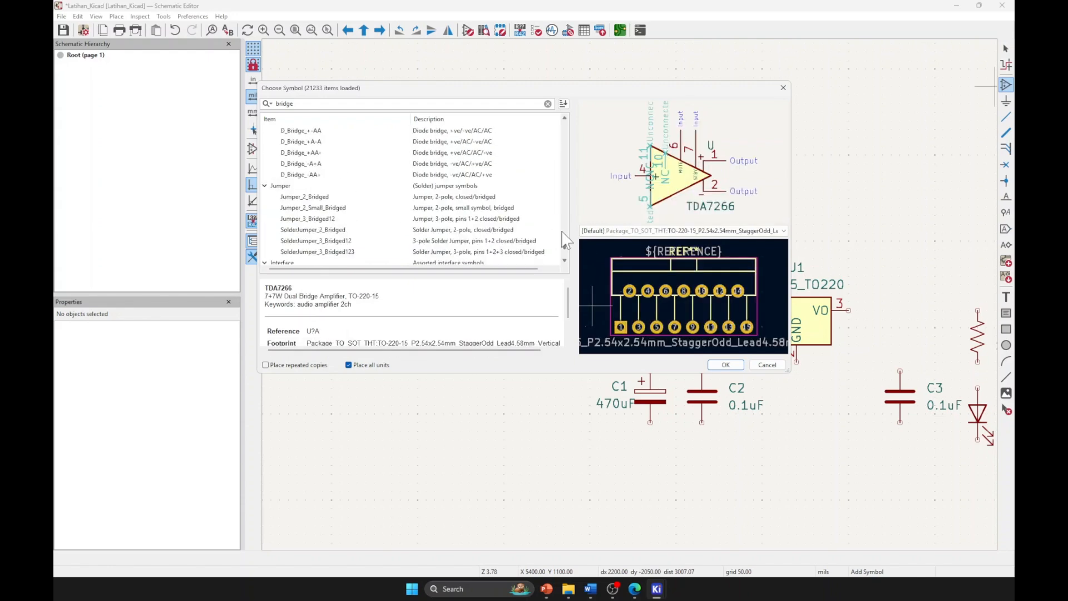
pyautogui.click(767, 365)
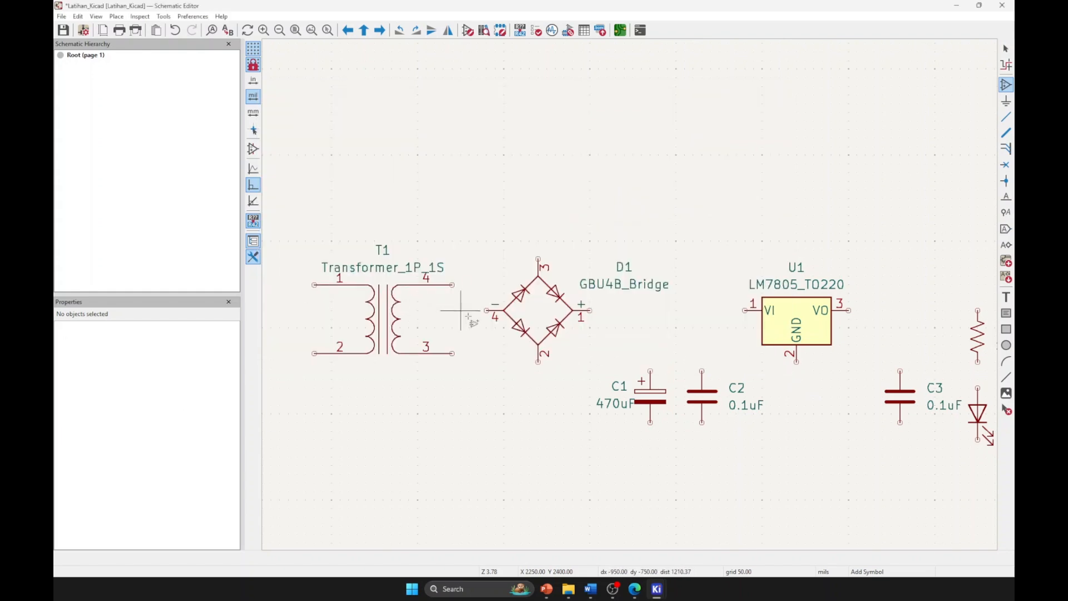
# - Open the symbol chooser for adding another component near resistor R1
pyautogui.moveTo(666, 329); pyautogui.dragTo(625, 326, button='middle')
pyautogui.moveTo(655, 345); pyautogui.dragTo(574, 330, button='middle')
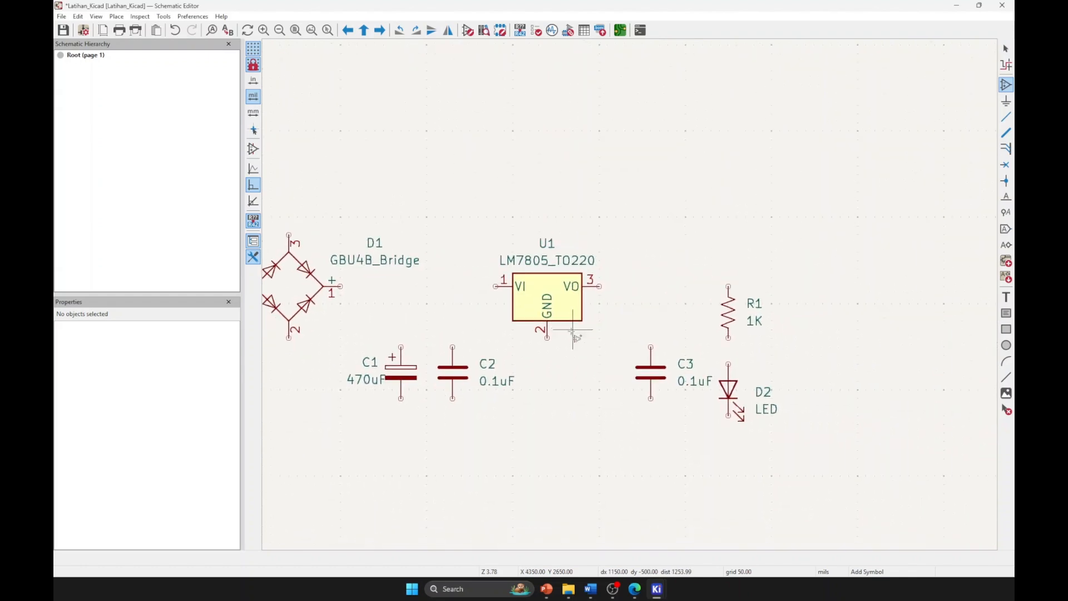
pyautogui.click(758, 324)
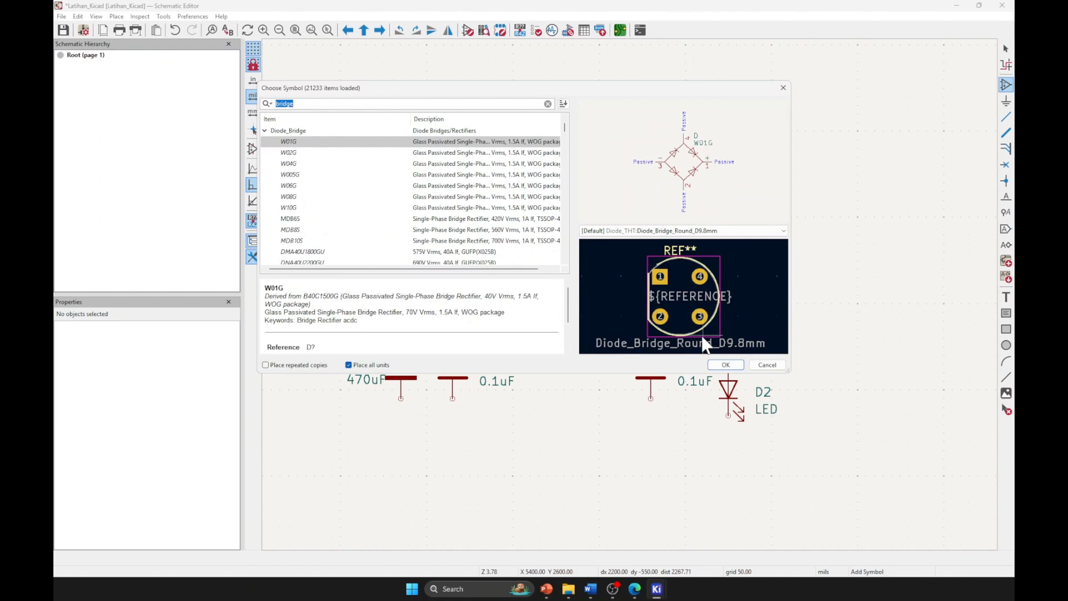
# - Close the symbol chooser without adding a part, and set resistor R1's value to 330
pyautogui.click(767, 365)
pyautogui.press('Escape')
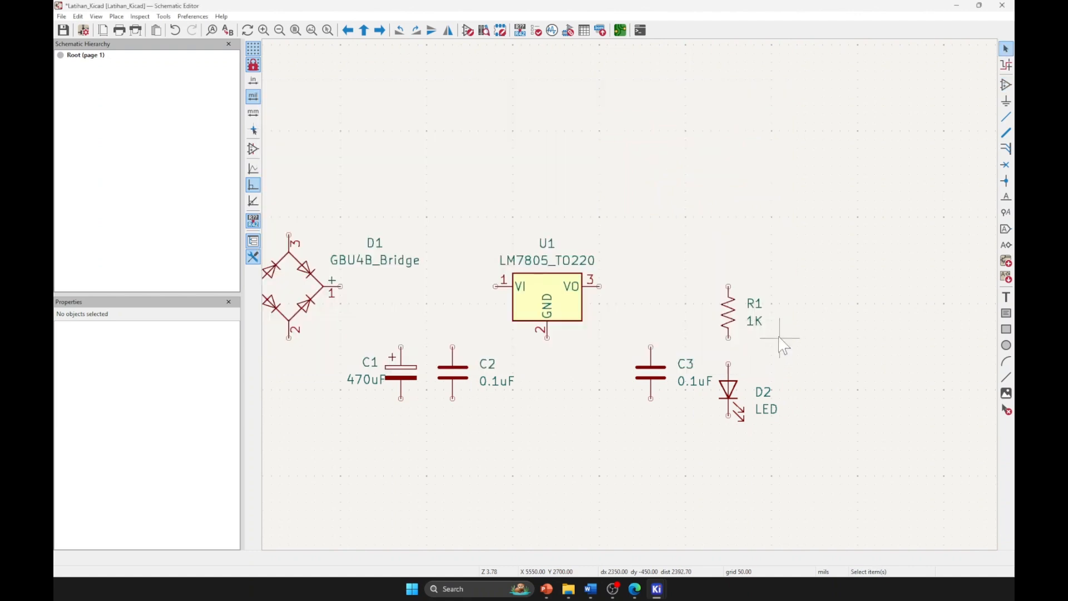
pyautogui.doubleClick(756, 321)
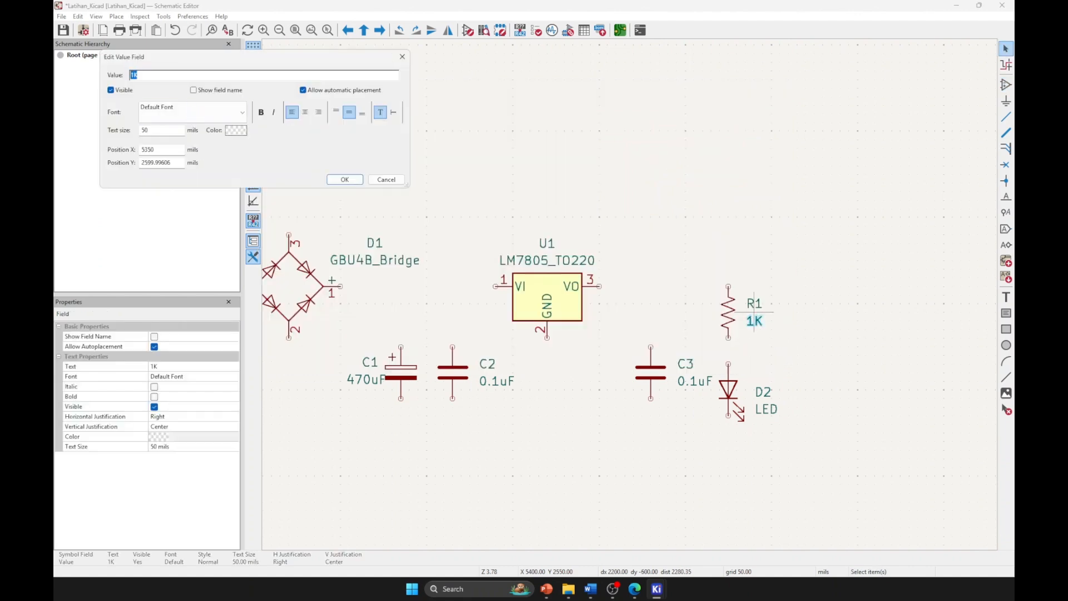
pyautogui.press('Return')
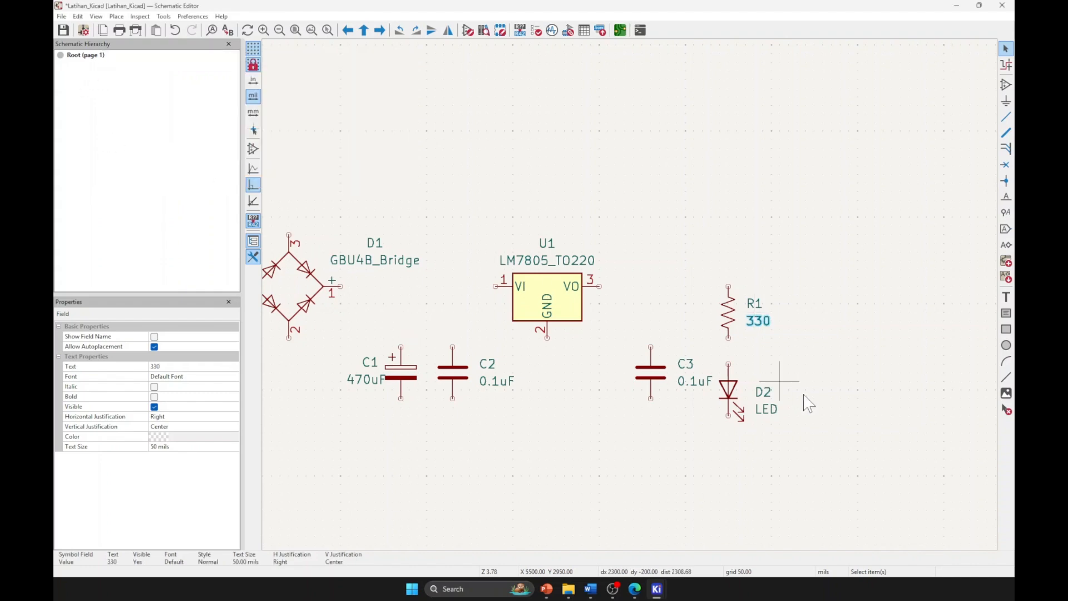
# - Move the D1 reference and GBU4B_Bridge value labels together to just above the bridge rectifier
pyautogui.moveTo(608, 390); pyautogui.dragTo(662, 380, button='middle')
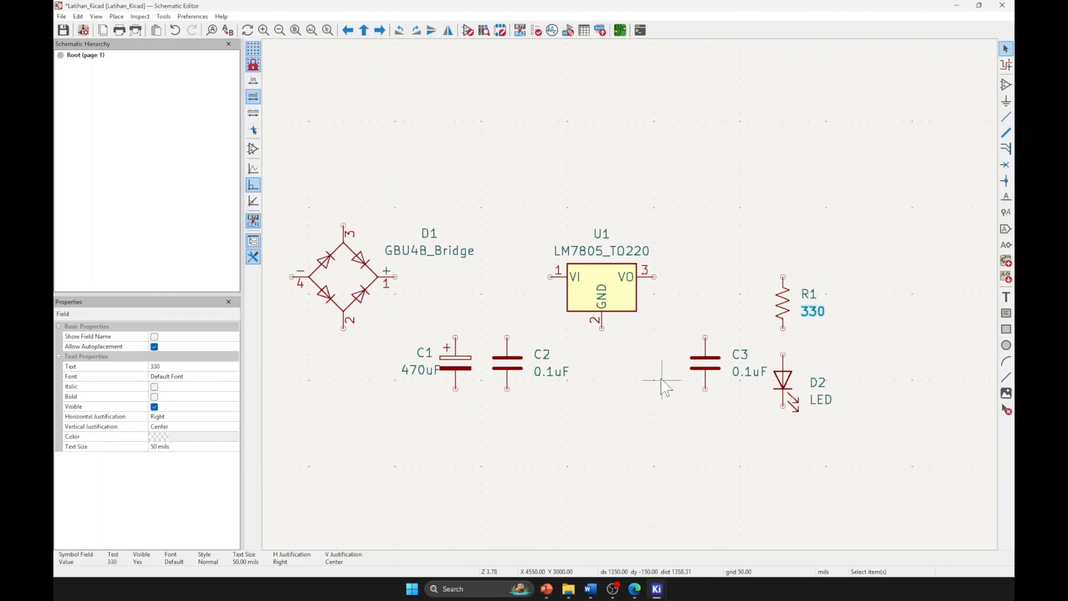
pyautogui.moveTo(406, 230); pyautogui.dragTo(584, 282, button='middle')
pyautogui.click(608, 295)
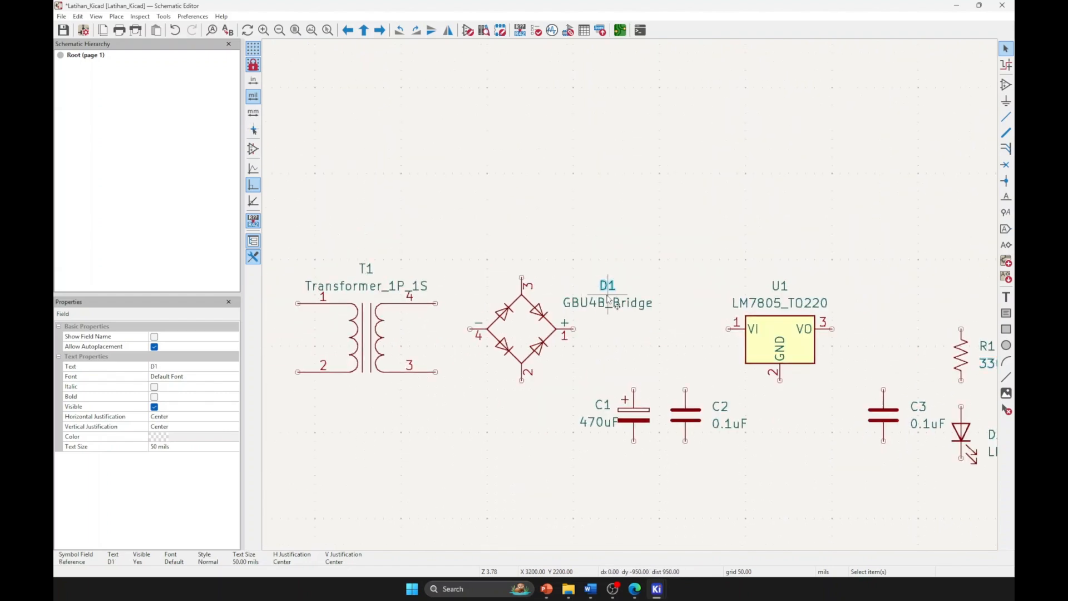
pyautogui.keyDown('shift'); pyautogui.click(608, 304); pyautogui.keyUp('shift')
pyautogui.moveTo(608, 305); pyautogui.dragTo(521, 263)
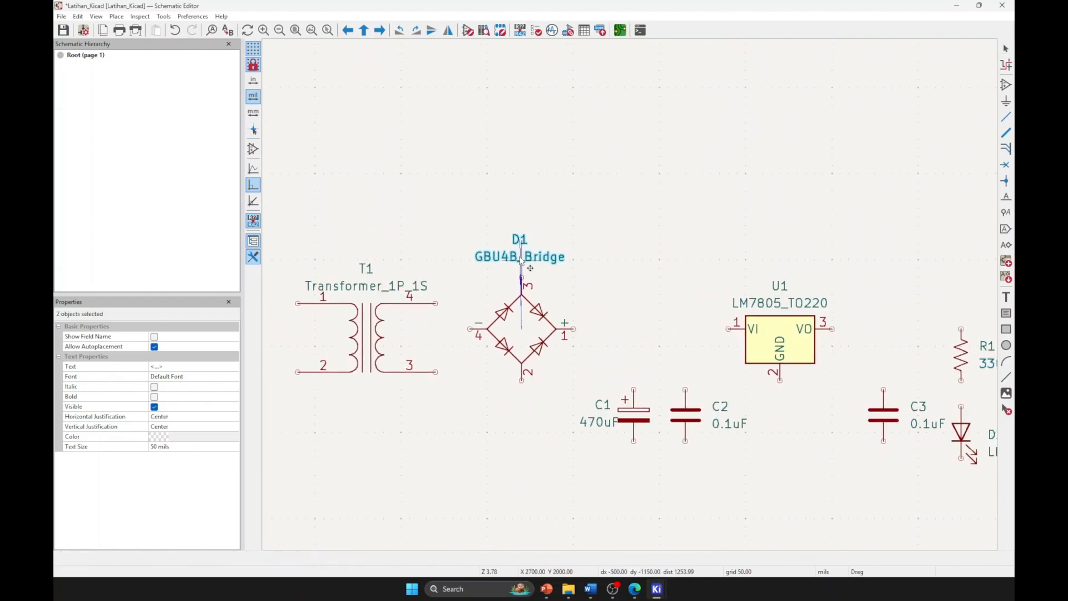
pyautogui.click(625, 281)
# - Shift bridge rectifier D1 slightly to the right and move transformer T1 to X 1900, Y 2450 mils
pyautogui.moveTo(957, 439); pyautogui.dragTo(663, 362, button='middle')
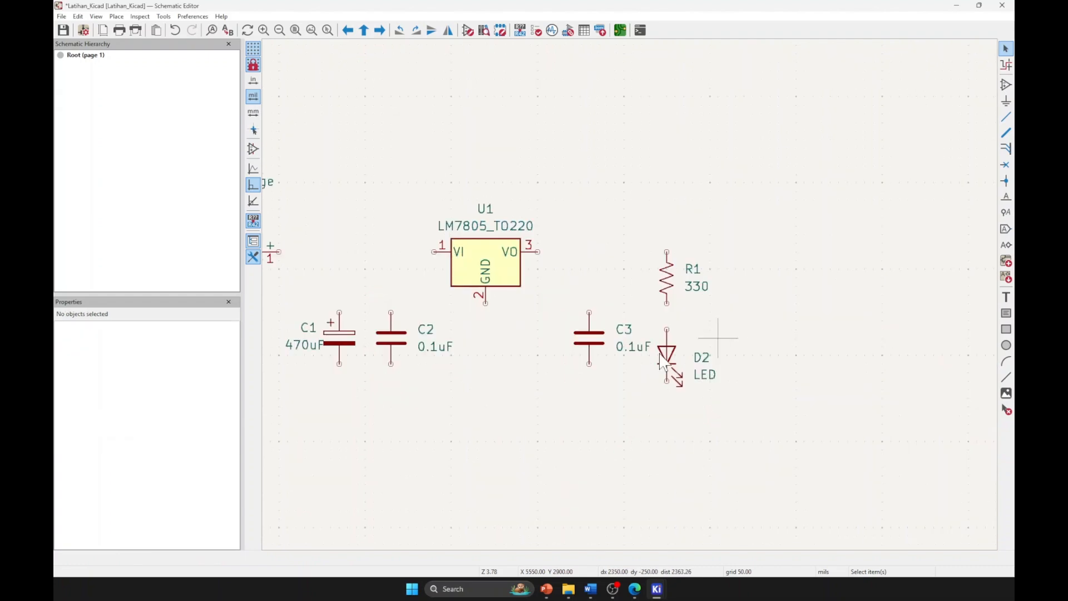
pyautogui.moveTo(495, 394); pyautogui.dragTo(797, 409, button='middle')
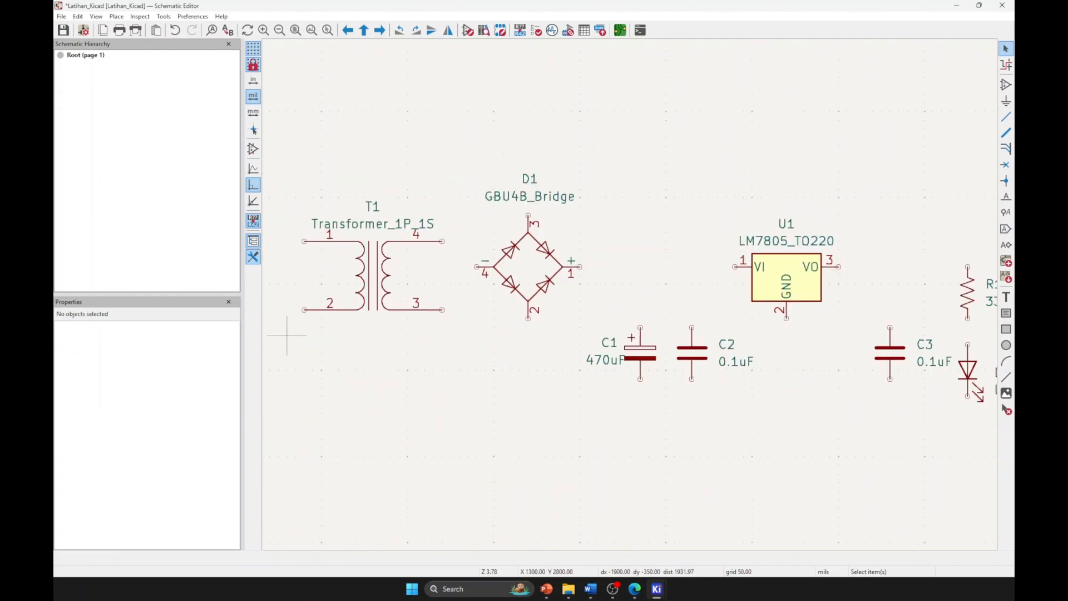
pyautogui.moveTo(528, 270); pyautogui.dragTo(547, 270)
pyautogui.moveTo(369, 267); pyautogui.dragTo(391, 281)
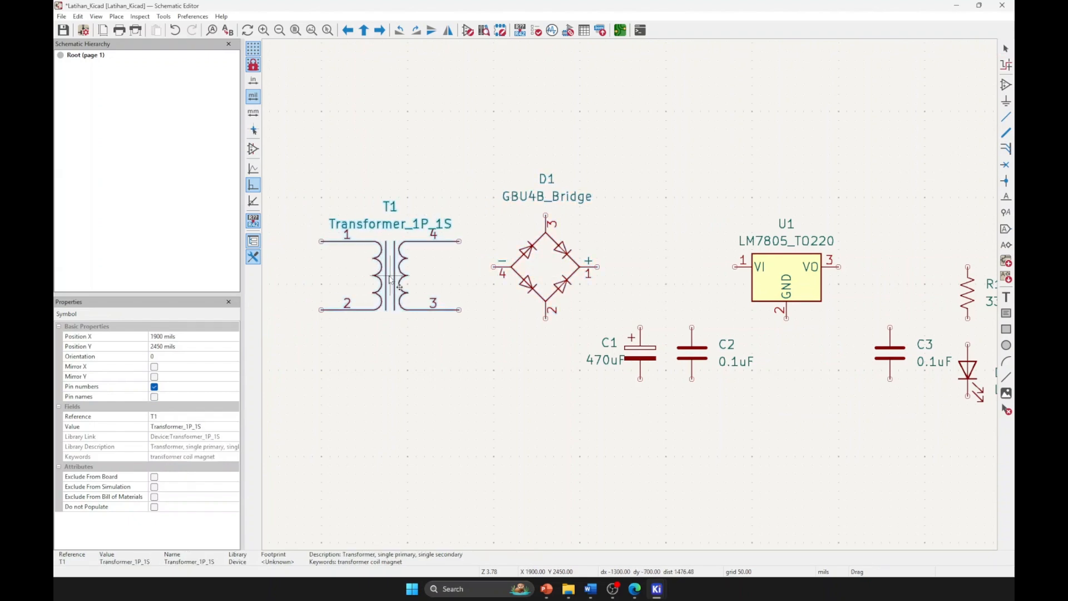
# - Add the text "9V/2A", rotated vertically, beside the secondary winding of transformer T1 between pins 4 and 3
pyautogui.moveTo(408, 320); pyautogui.dragTo(566, 329, button='middle')
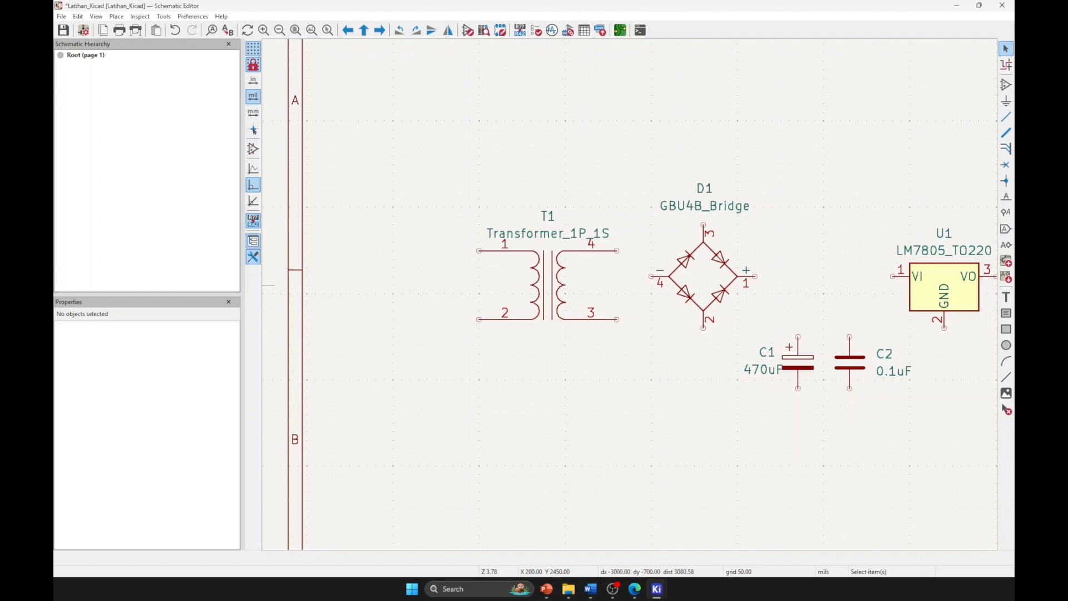
pyautogui.moveTo(872, 170); pyautogui.dragTo(781, 188, button='middle')
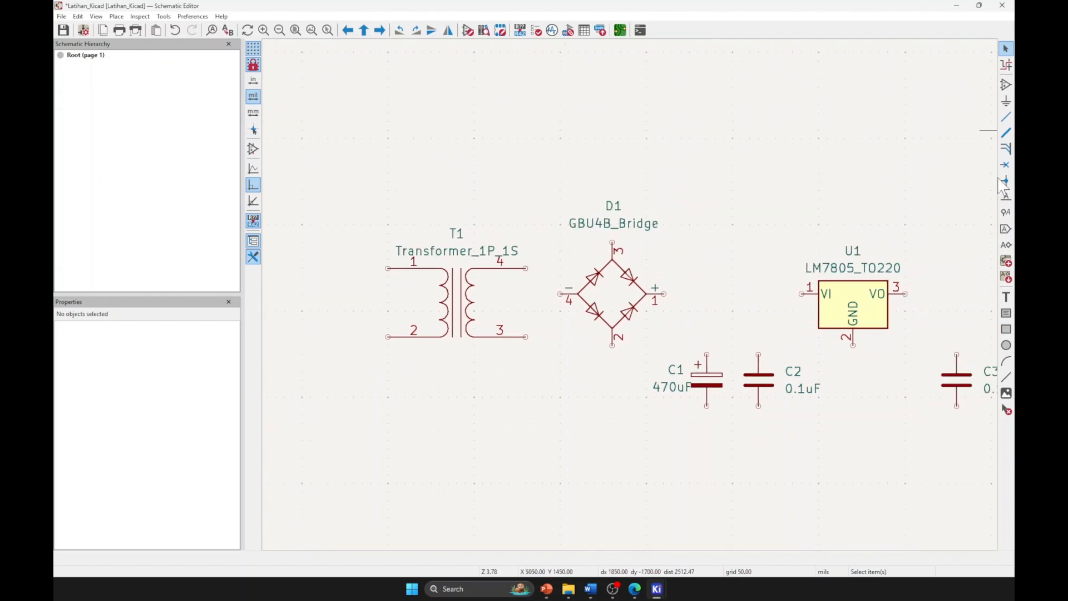
pyautogui.click(1006, 297)
pyautogui.click(601, 341)
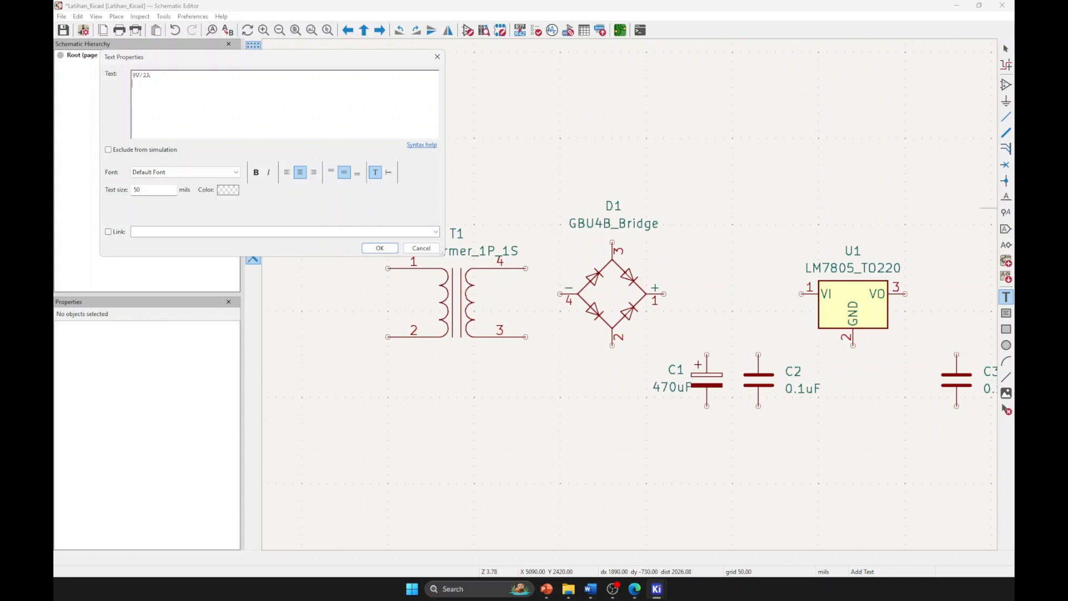
pyautogui.click(380, 248)
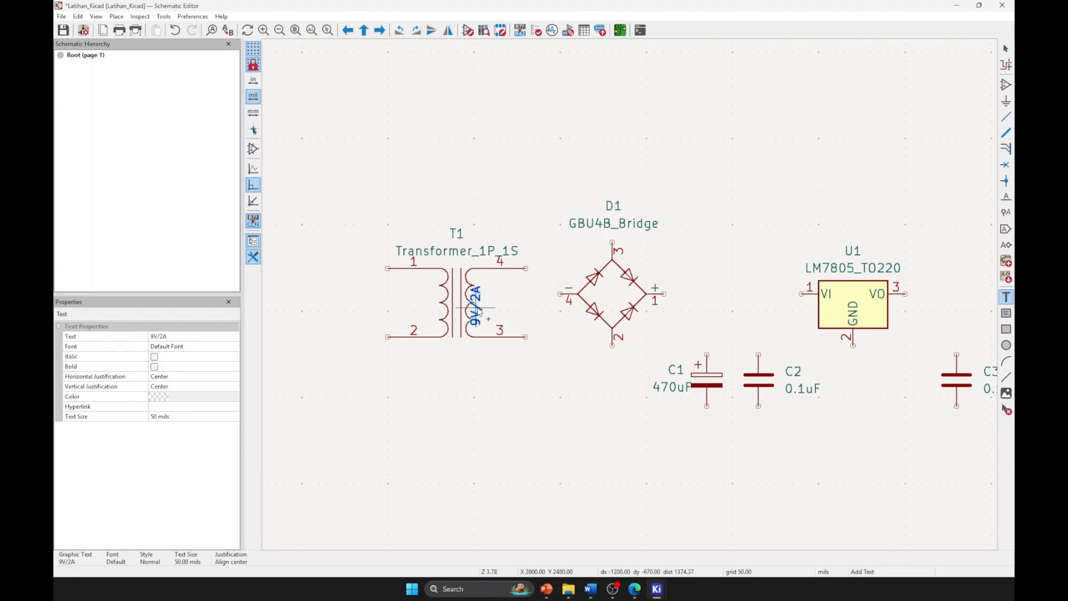
pyautogui.press('r')
pyautogui.click(518, 303)
pyautogui.click(578, 409)
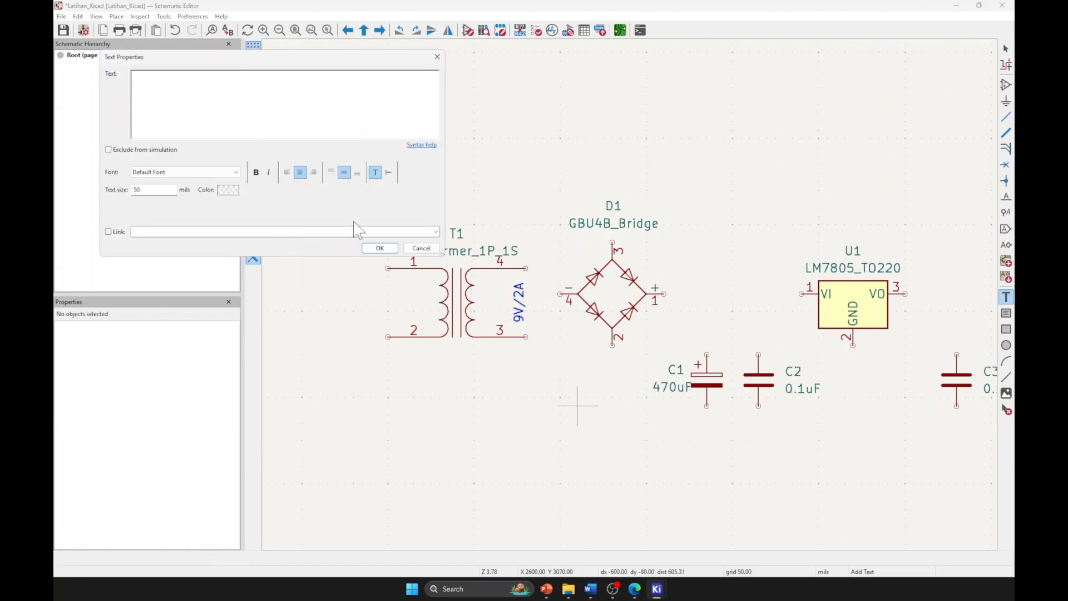
pyautogui.click(421, 248)
pyautogui.press('Escape')
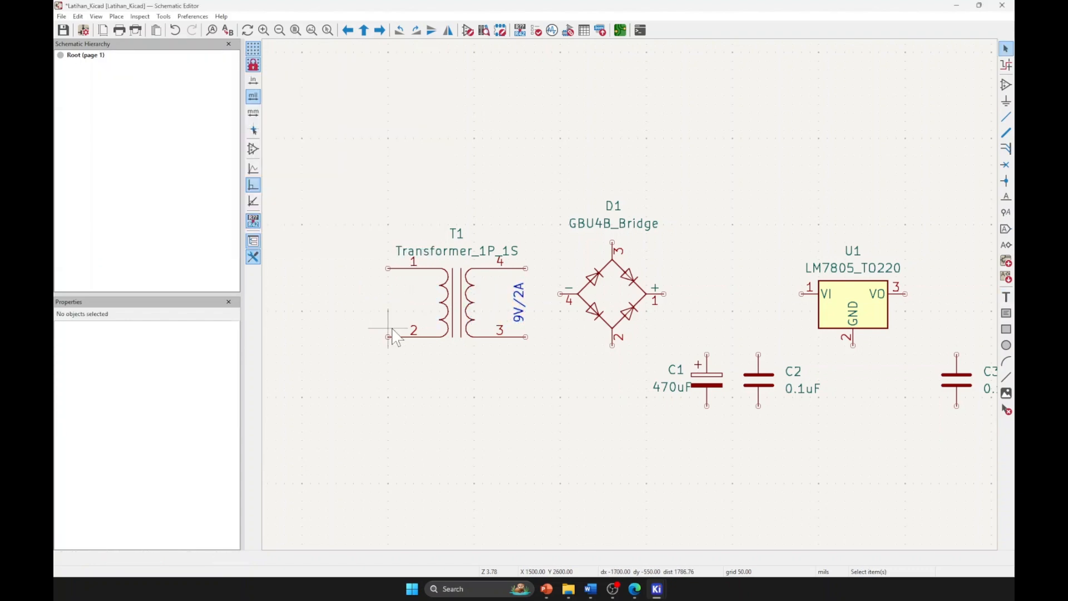
# - Duplicate the 9V/2A text to the primary side of transformer T1 and change the copy to "220V"
pyautogui.moveTo(618, 403); pyautogui.dragTo(544, 427, button='middle')
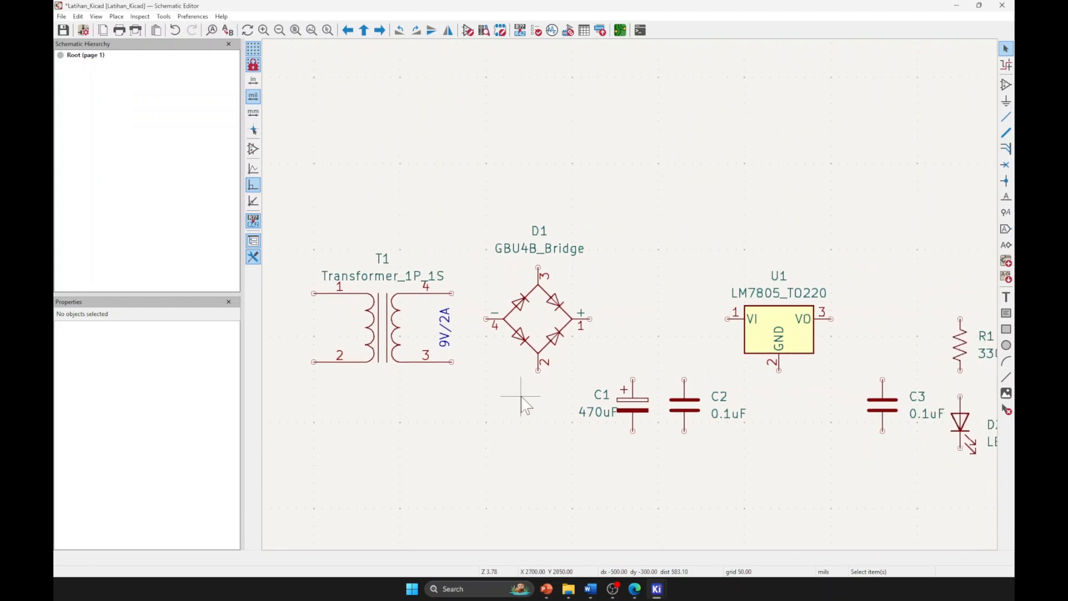
pyautogui.scroll(-2, 520, 403)
pyautogui.scroll(2, 634, 304)
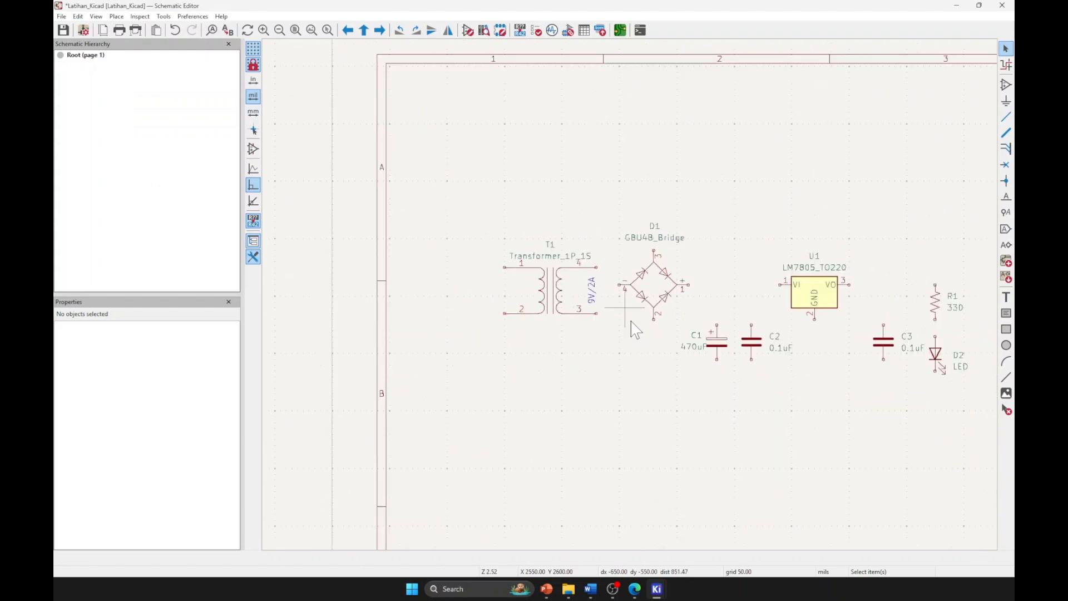
pyautogui.click(702, 316)
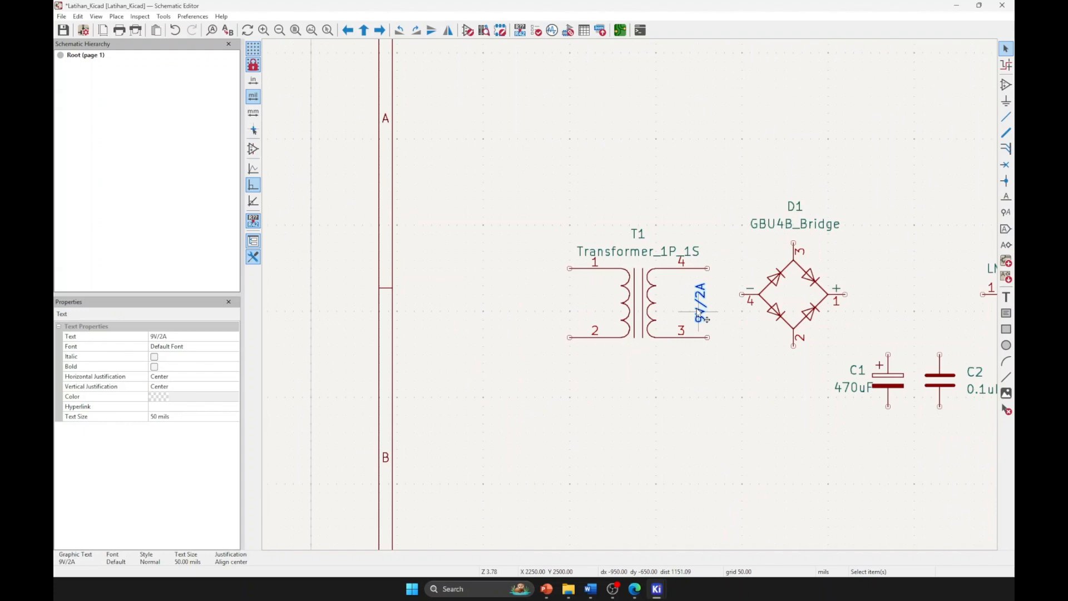
pyautogui.hotkey('ctrl', 'd')
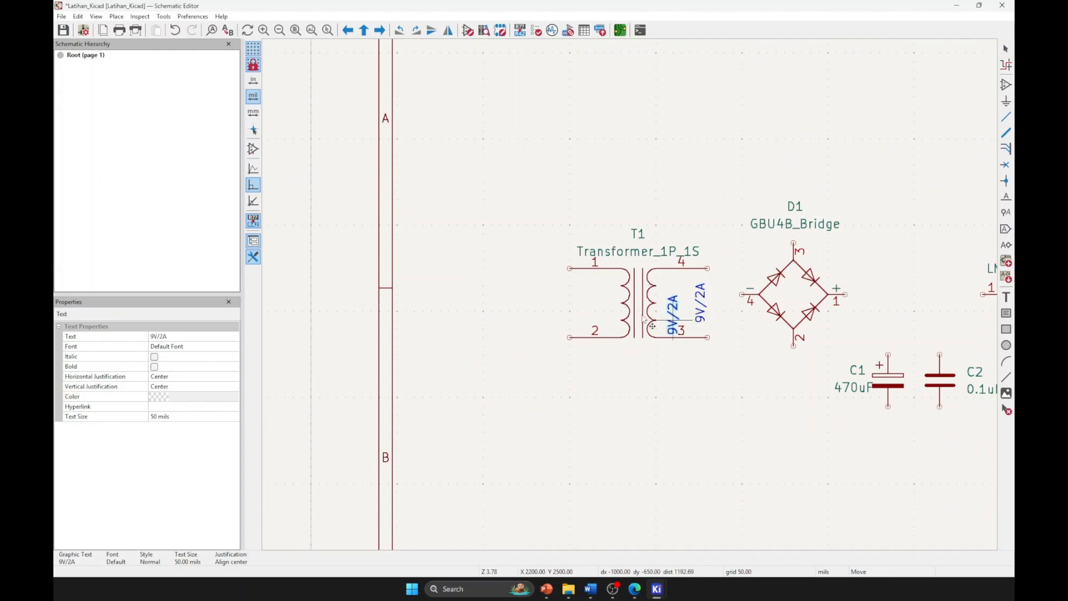
pyautogui.click(577, 310)
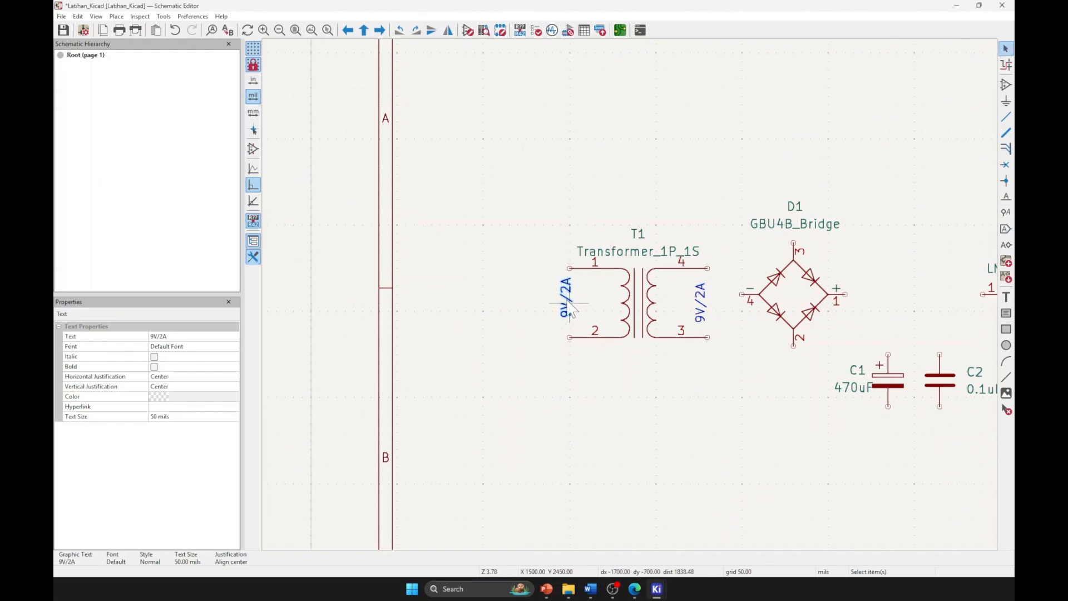
pyautogui.press('e')
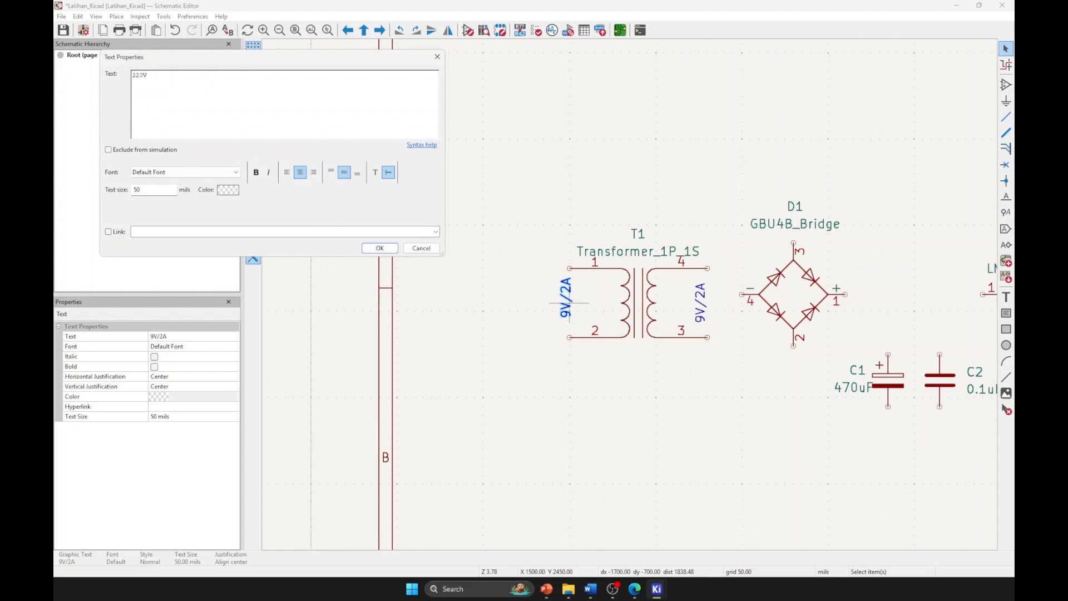
pyautogui.click(382, 249)
pyautogui.click(525, 243)
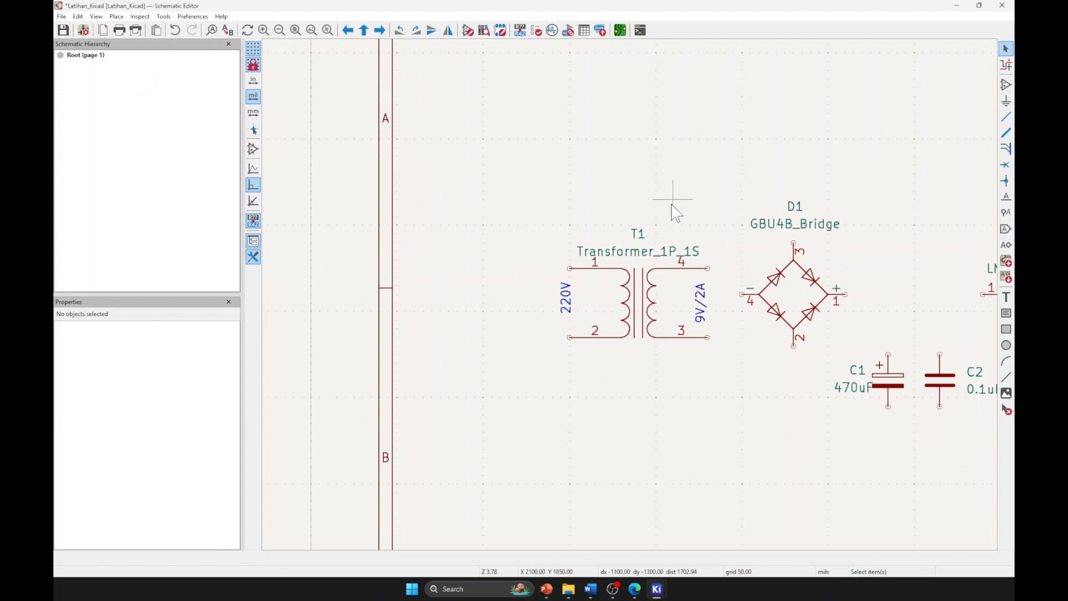
# - Nudge the 220V and 9V/2A labels slightly inward toward the windings of transformer T1
pyautogui.moveTo(676, 211); pyautogui.dragTo(517, 209, button='middle')
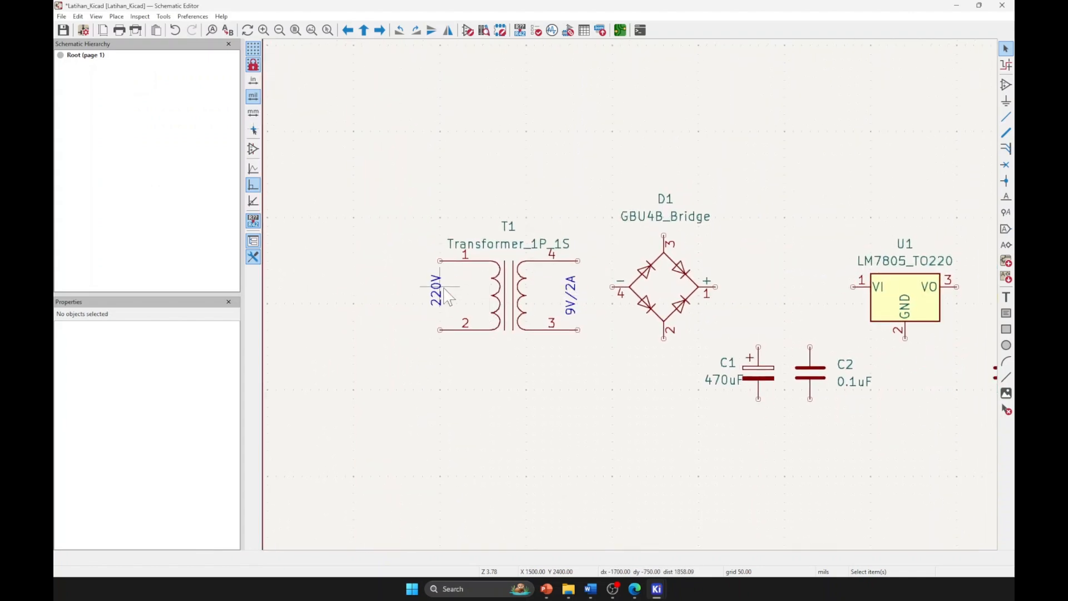
pyautogui.moveTo(448, 296)
pyautogui.mouseDown()
pyautogui.moveTo(453, 306)
pyautogui.moveTo(444, 295)
pyautogui.mouseUp()
pyautogui.click(574, 295)
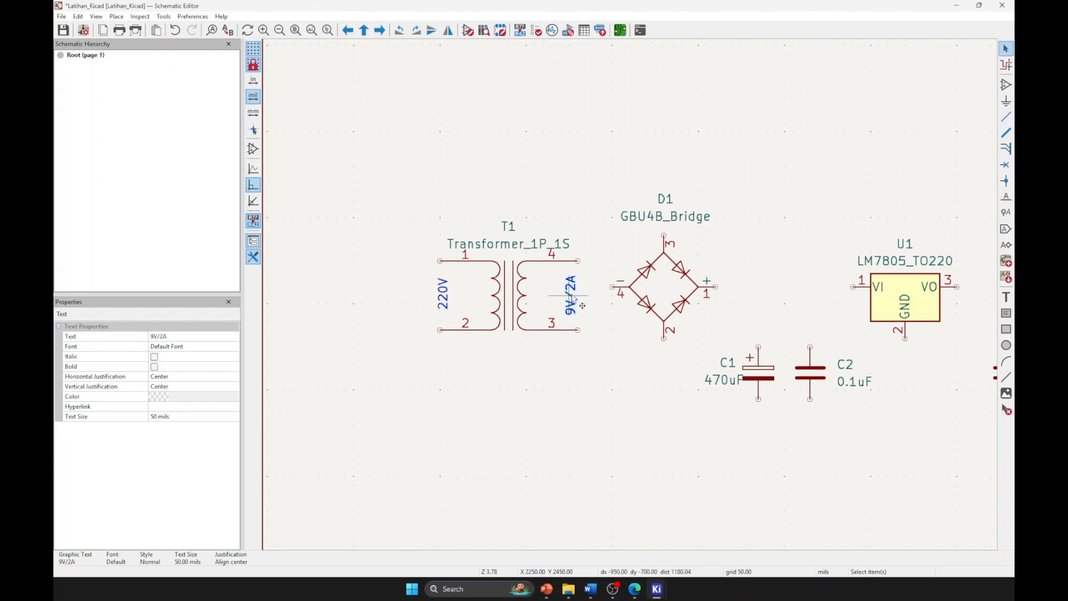
pyautogui.moveTo(572, 295); pyautogui.dragTo(569, 294)
pyautogui.click(594, 219)
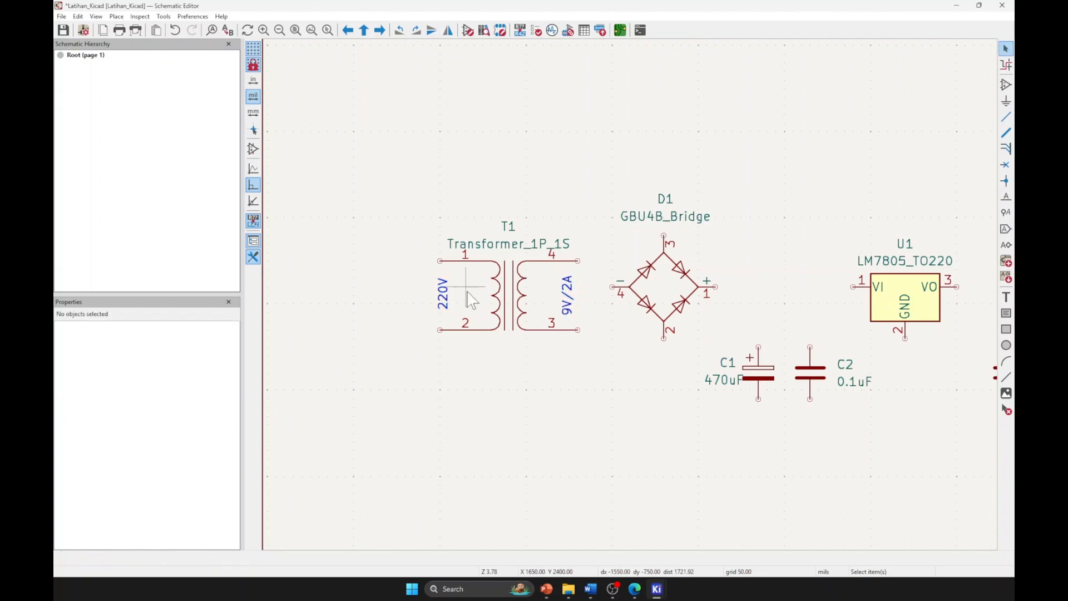
pyautogui.moveTo(465, 290); pyautogui.dragTo(390, 308, button='middle')
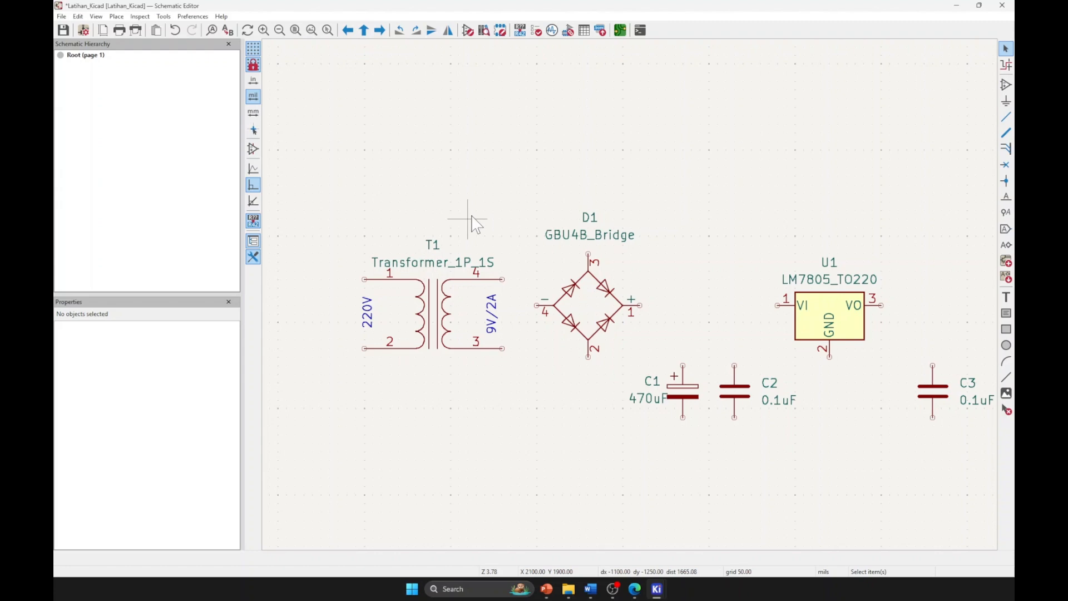
pyautogui.moveTo(485, 218); pyautogui.dragTo(452, 219, button='middle')
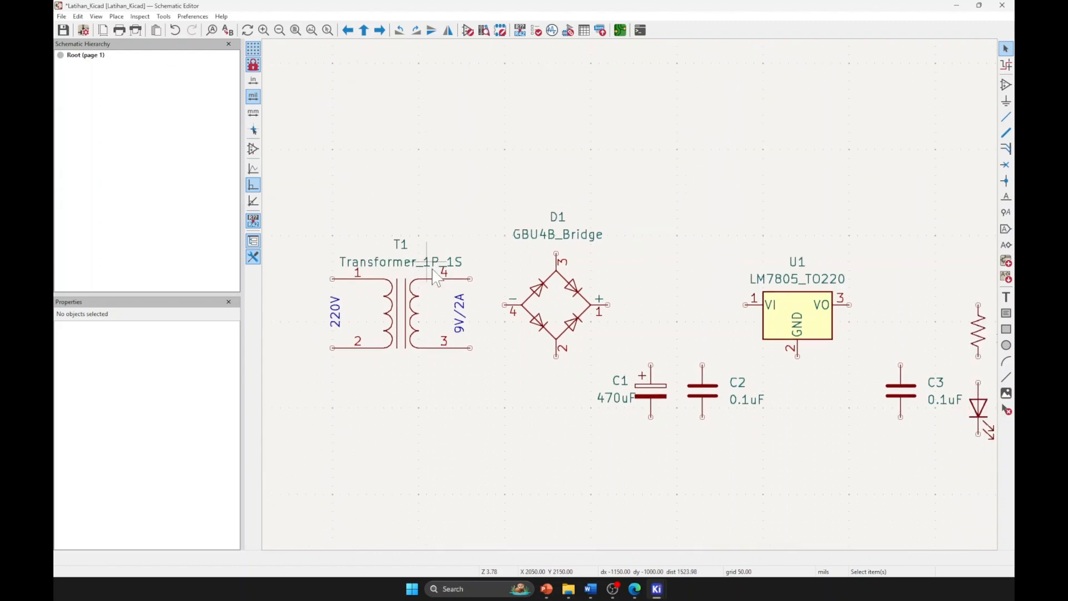
pyautogui.scroll(-1, 435, 286)
pyautogui.moveTo(884, 314); pyautogui.dragTo(696, 324, button='middle')
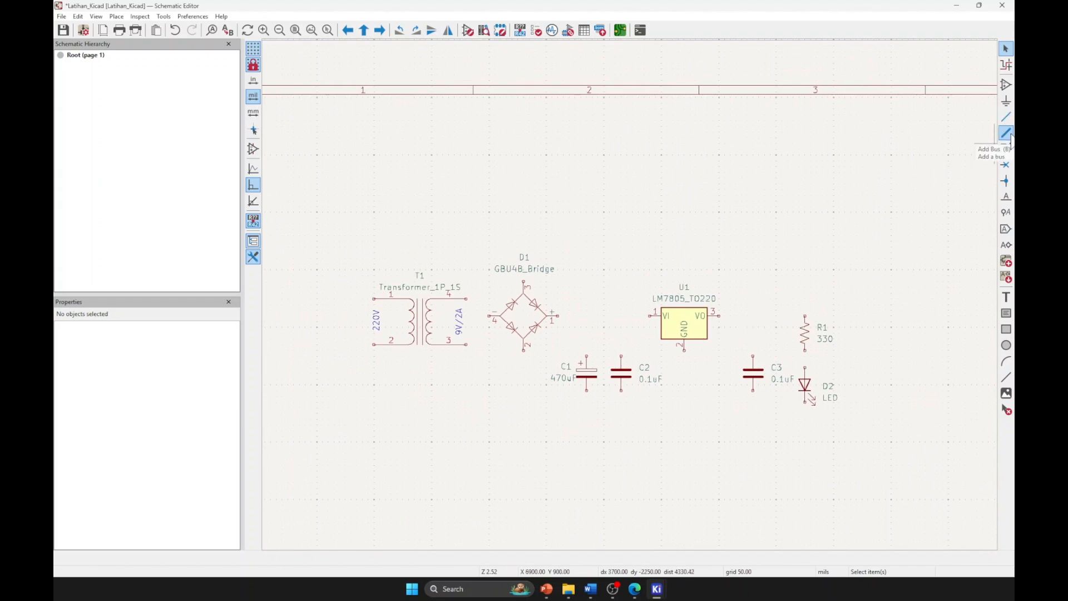
pyautogui.click(1006, 116)
pyautogui.scroll(3, 663, 222)
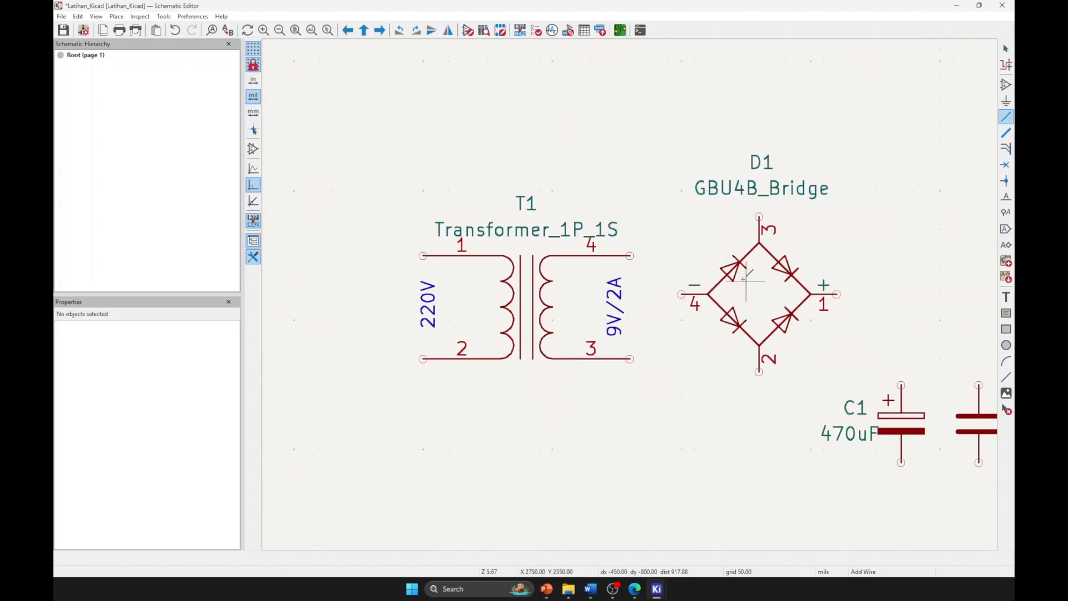
pyautogui.scroll(-1, 738, 250)
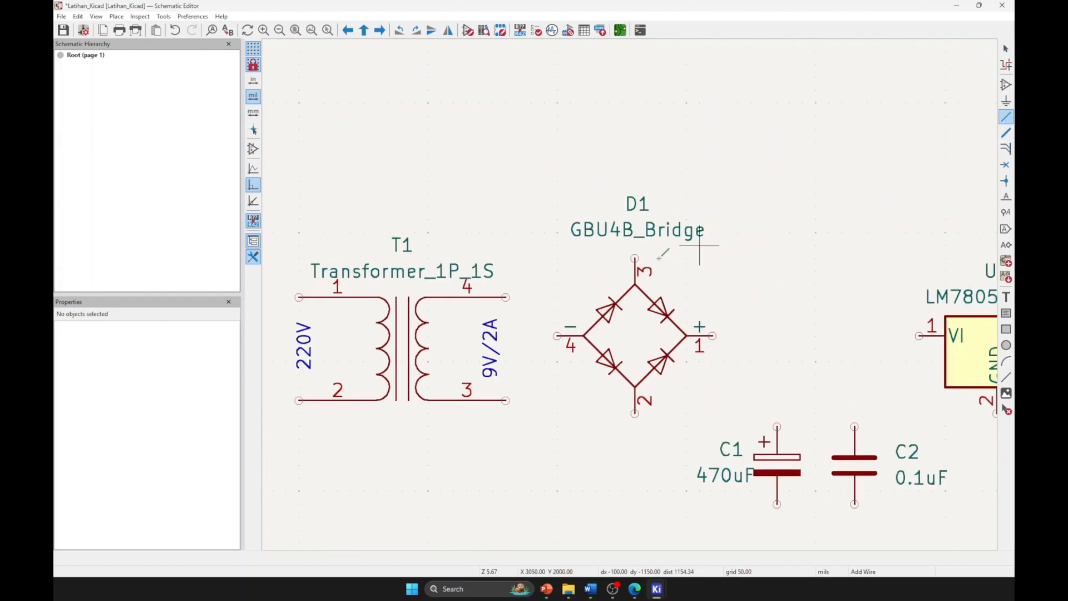
pyautogui.moveTo(557, 271); pyautogui.dragTo(493, 260, button='middle')
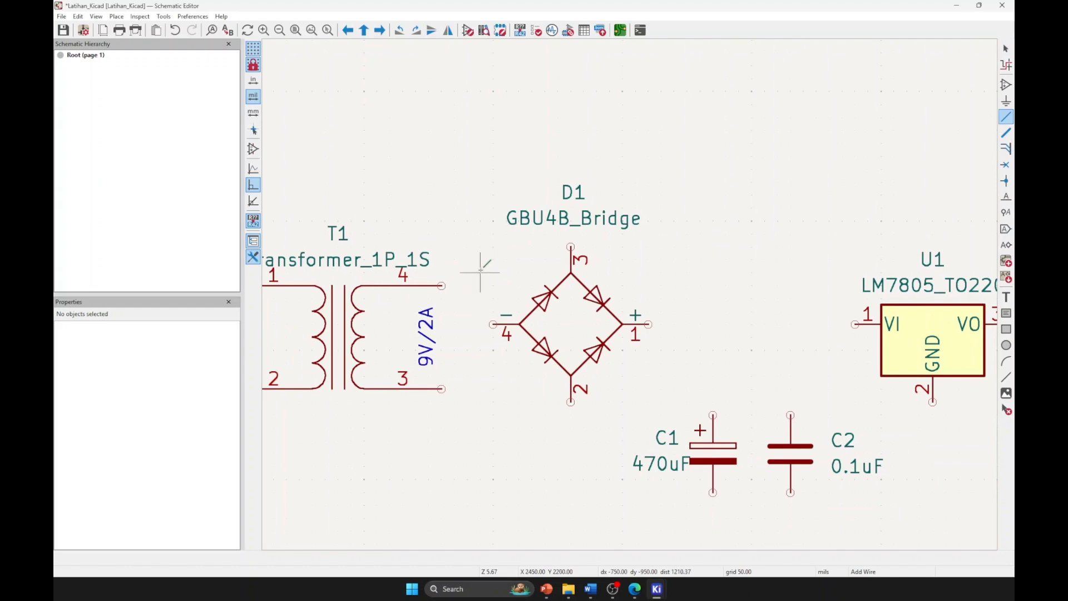
pyautogui.press('Escape')
# - Move bridge rectifier D1 slightly right and down to X 2850, Y 2450 mils
pyautogui.click(572, 286)
pyautogui.moveTo(574, 336)
pyautogui.mouseDown()
pyautogui.moveTo(572, 384)
pyautogui.moveTo(585, 343)
pyautogui.mouseUp()
pyautogui.click(476, 236)
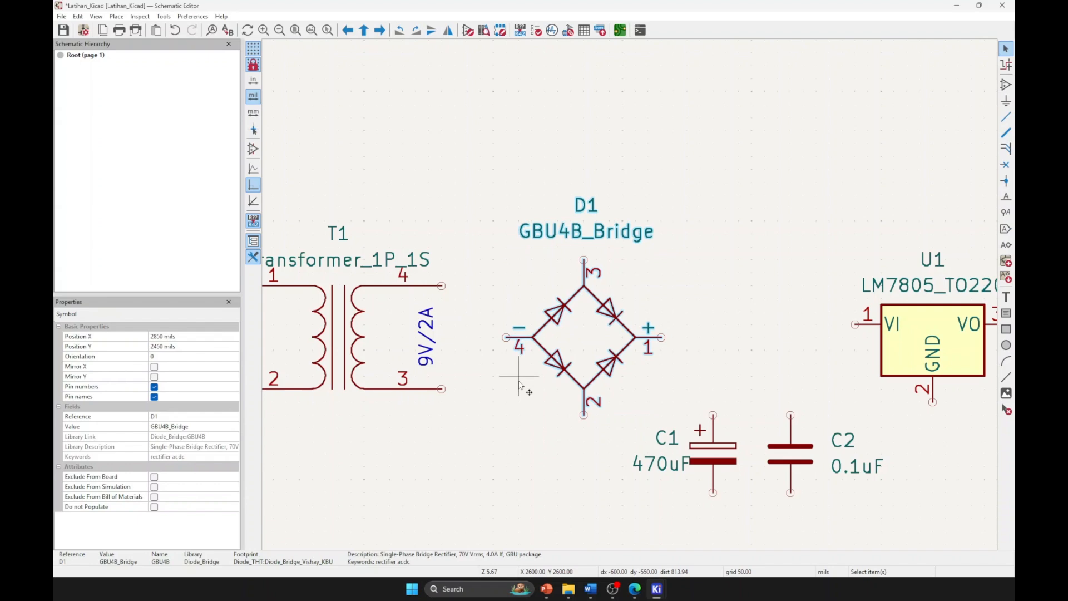
# - Wire transformer T1 pin 4 to bridge rectifier D1 pin 3, and T1 pin 3 to D1 pin 2
pyautogui.scroll(-4, 519, 384)
pyautogui.scroll(1, 631, 299)
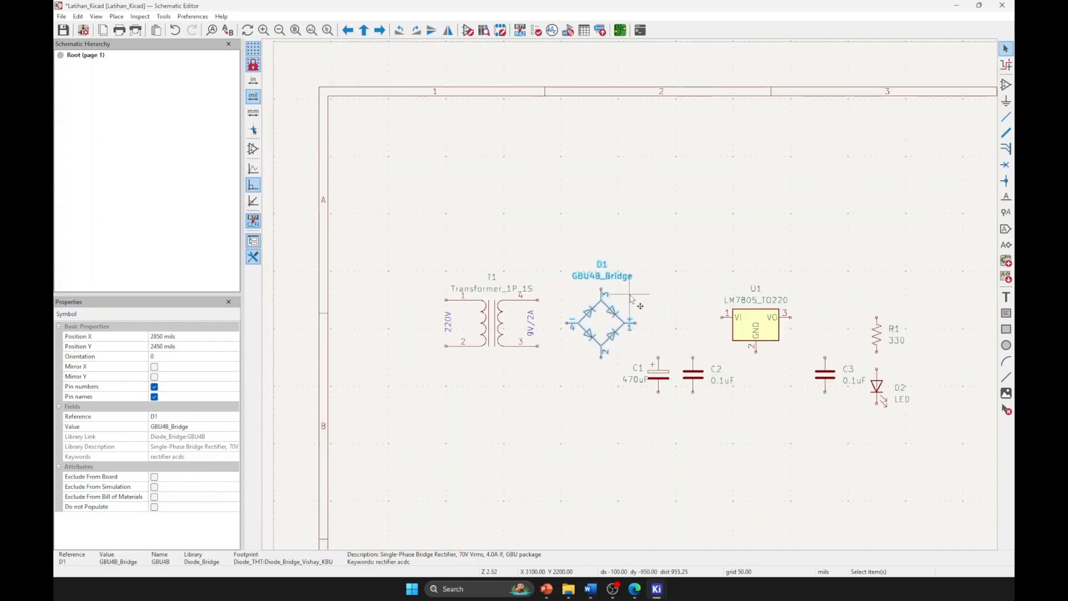
pyautogui.moveTo(722, 267); pyautogui.dragTo(624, 310, button='middle')
pyautogui.press('w')
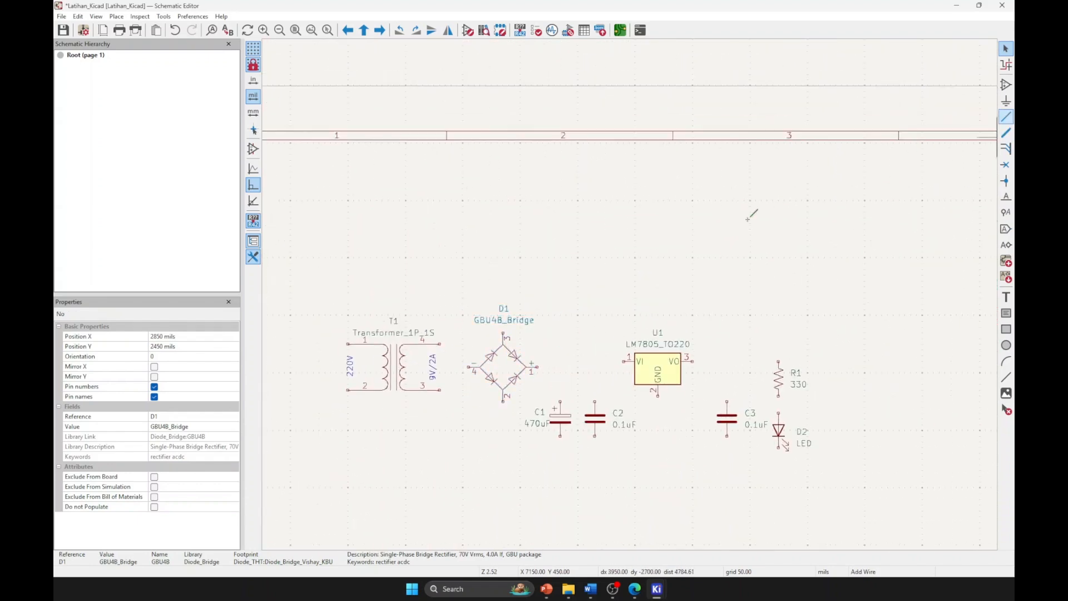
pyautogui.click(440, 343)
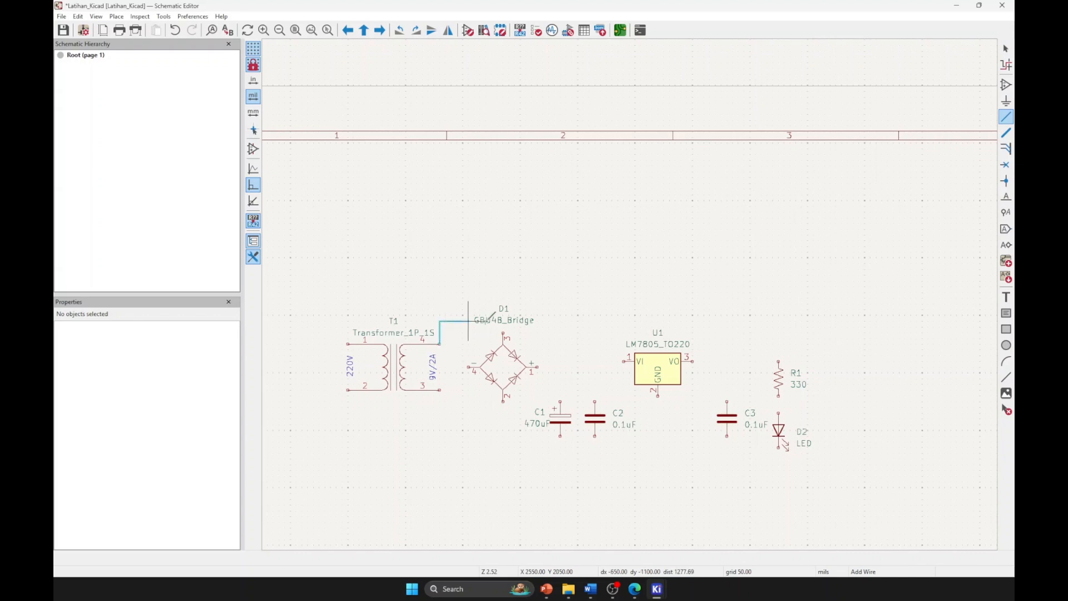
pyautogui.click(504, 334)
pyautogui.click(439, 390)
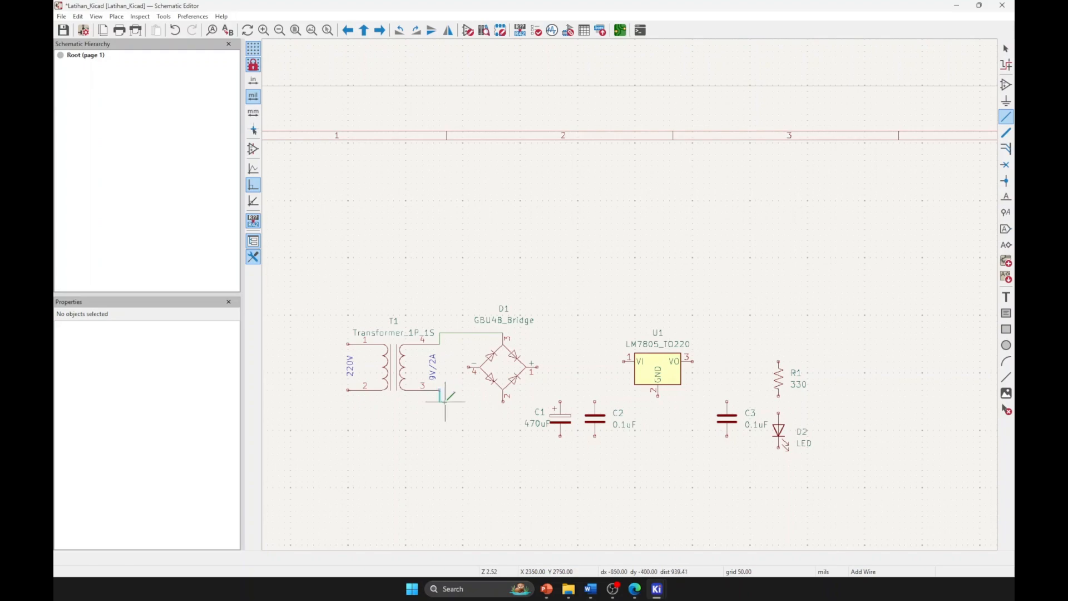
pyautogui.click(504, 401)
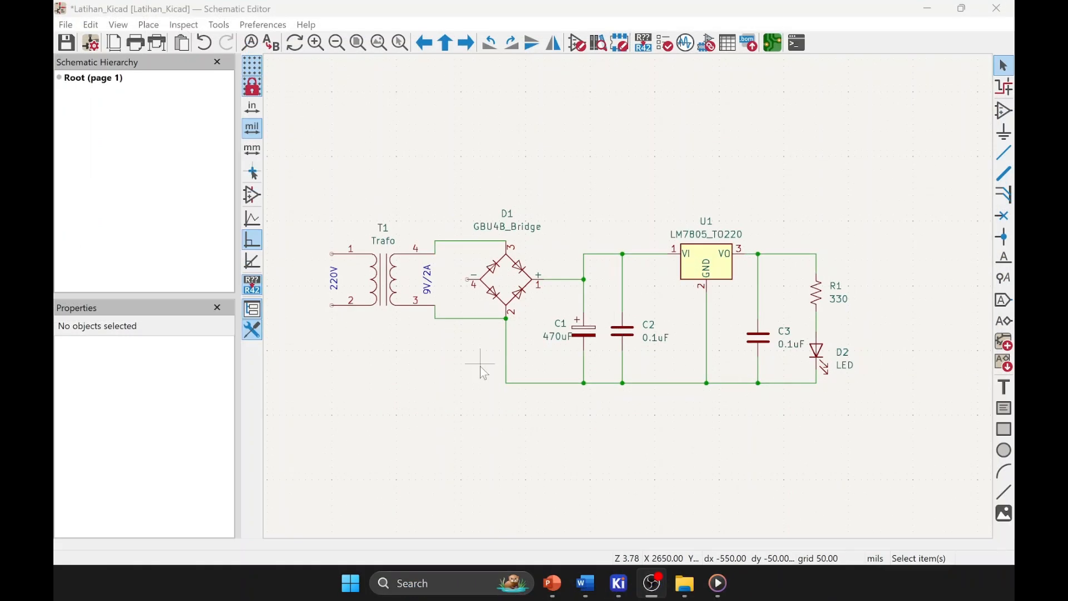
# - Examine the wiring and junctions from transformer T1 through bridge D1 and the capacitors to regulator U1 and LED D2
pyautogui.moveTo(484, 373); pyautogui.dragTo(501, 361, button='middle')
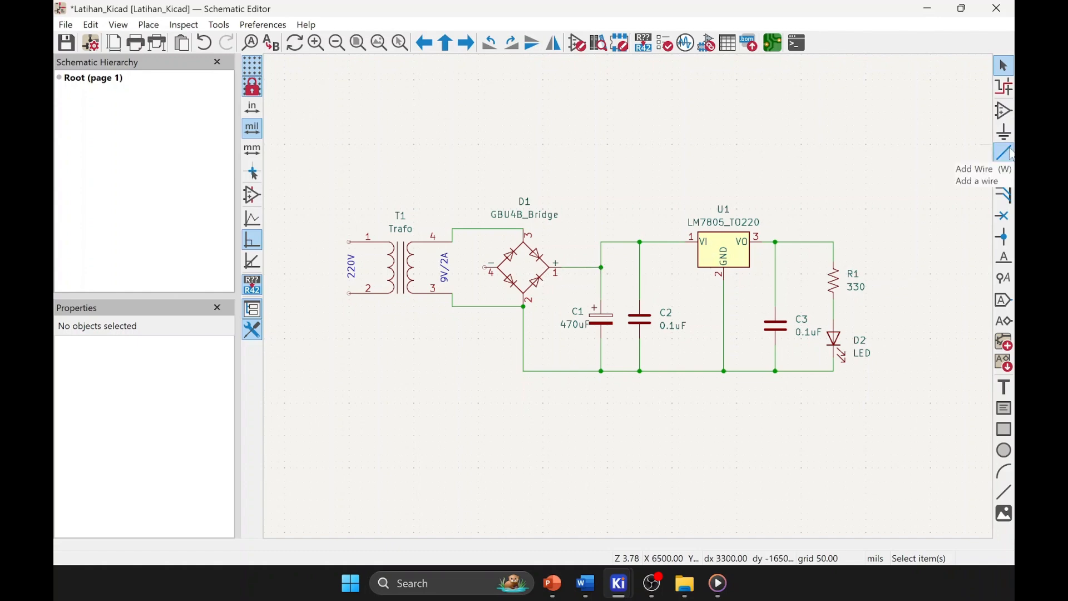
pyautogui.scroll(2, 686, 276)
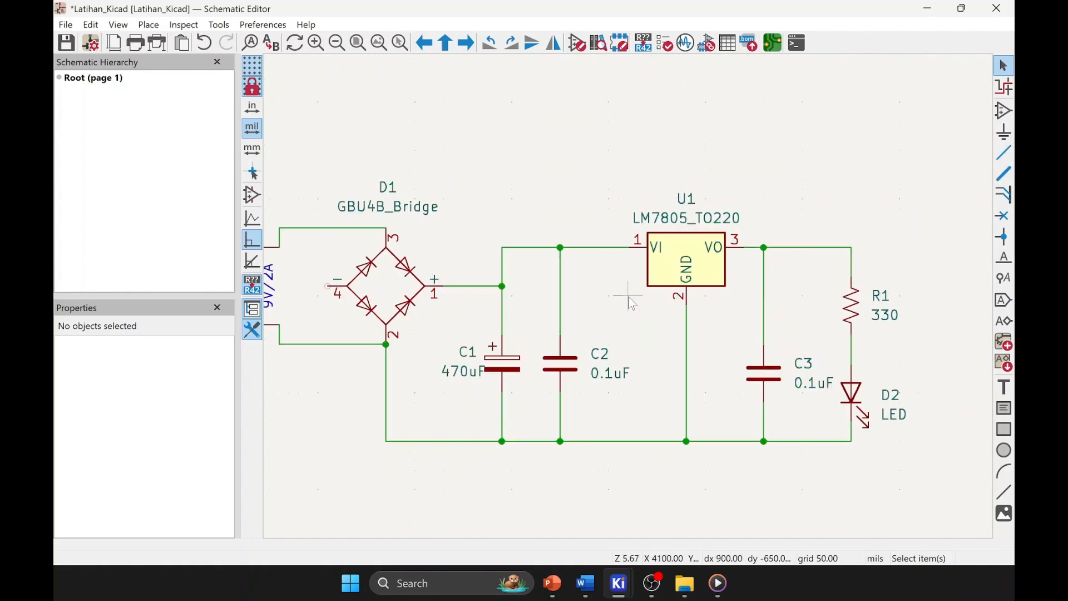
pyautogui.scroll(-2, 633, 303)
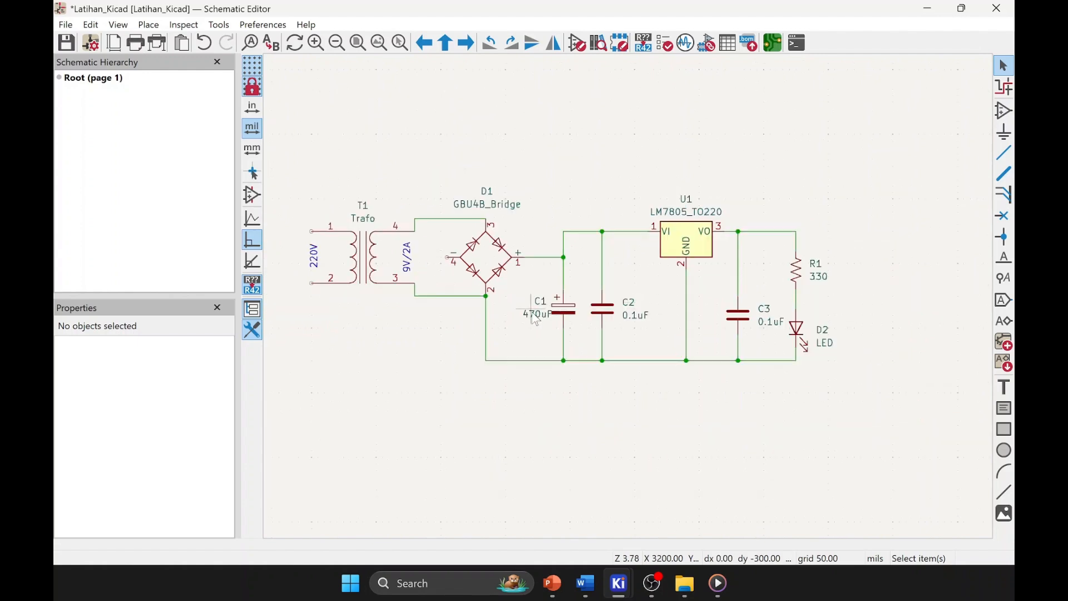
pyautogui.moveTo(536, 320)
pyautogui.mouseDown(button='middle')
pyautogui.moveTo(573, 345)
pyautogui.moveTo(551, 318)
pyautogui.mouseUp(button='middle')
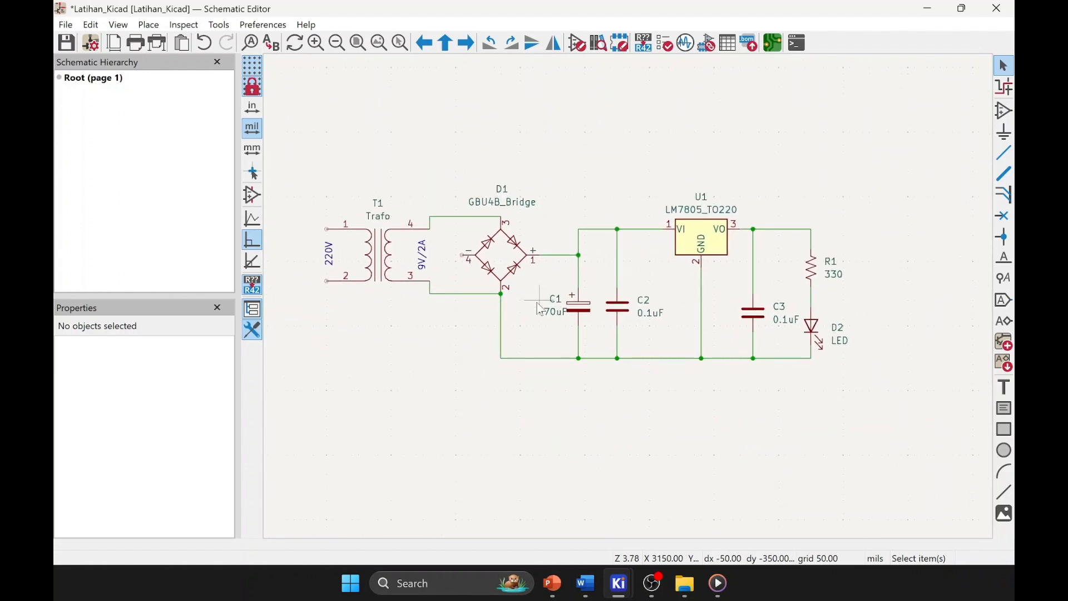
pyautogui.scroll(2, 552, 318)
pyautogui.scroll(2, 671, 311)
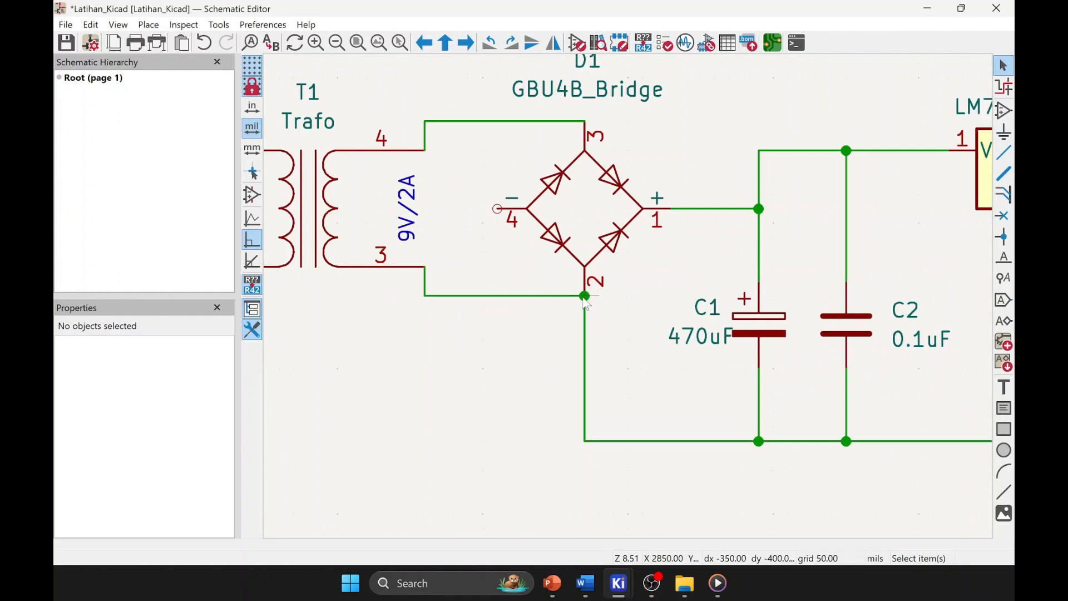
pyautogui.scroll(-4, 593, 306)
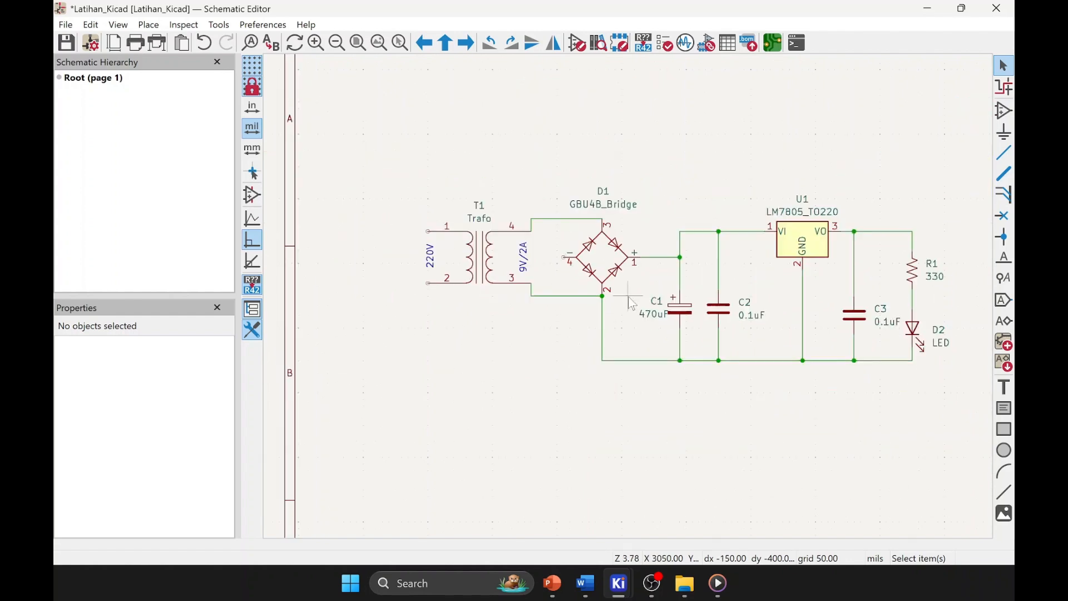
pyautogui.moveTo(700, 303); pyautogui.dragTo(580, 310, button='middle')
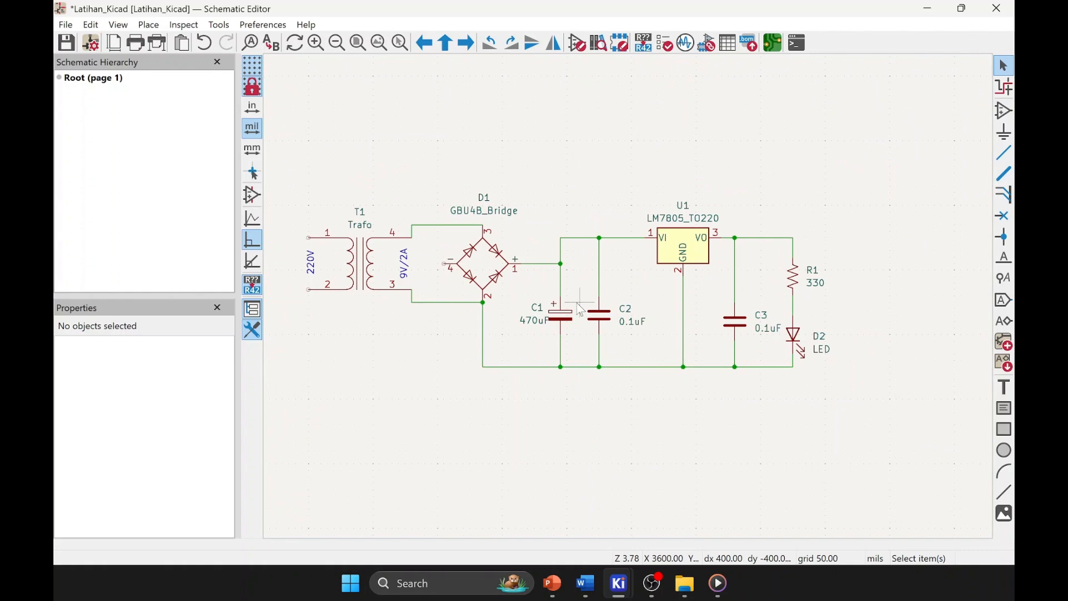
pyautogui.moveTo(573, 272); pyautogui.dragTo(629, 297, button='middle')
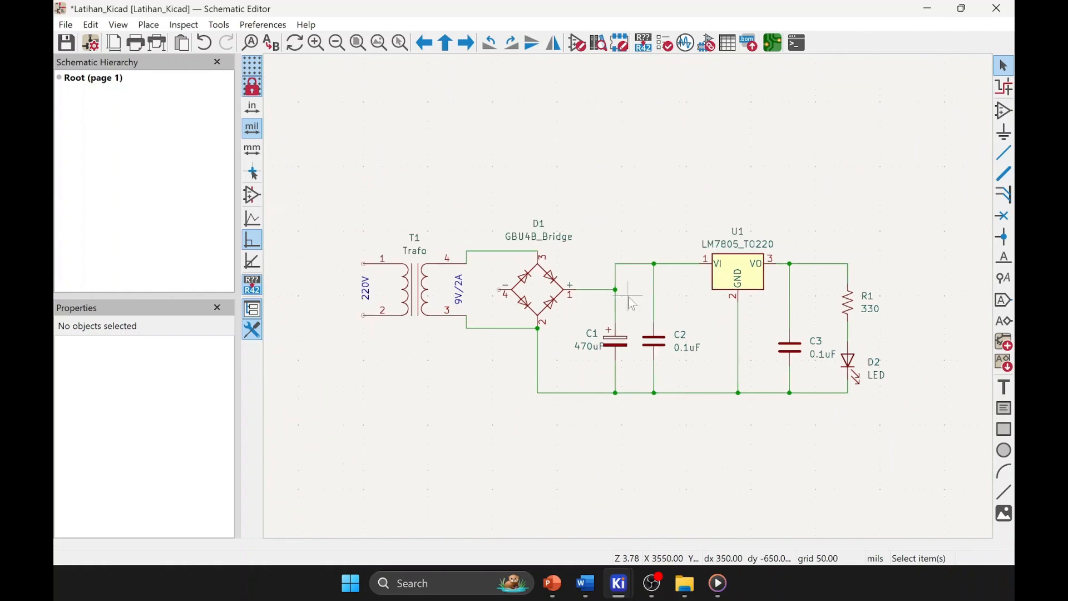
pyautogui.scroll(2, 633, 304)
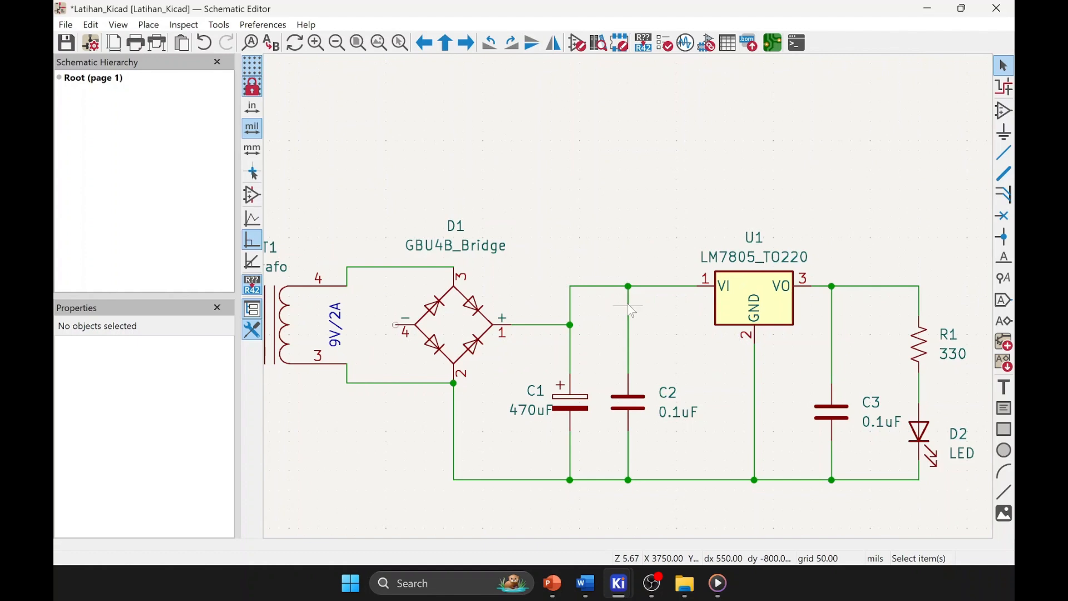
pyautogui.scroll(1, 632, 311)
pyautogui.scroll(1, 632, 303)
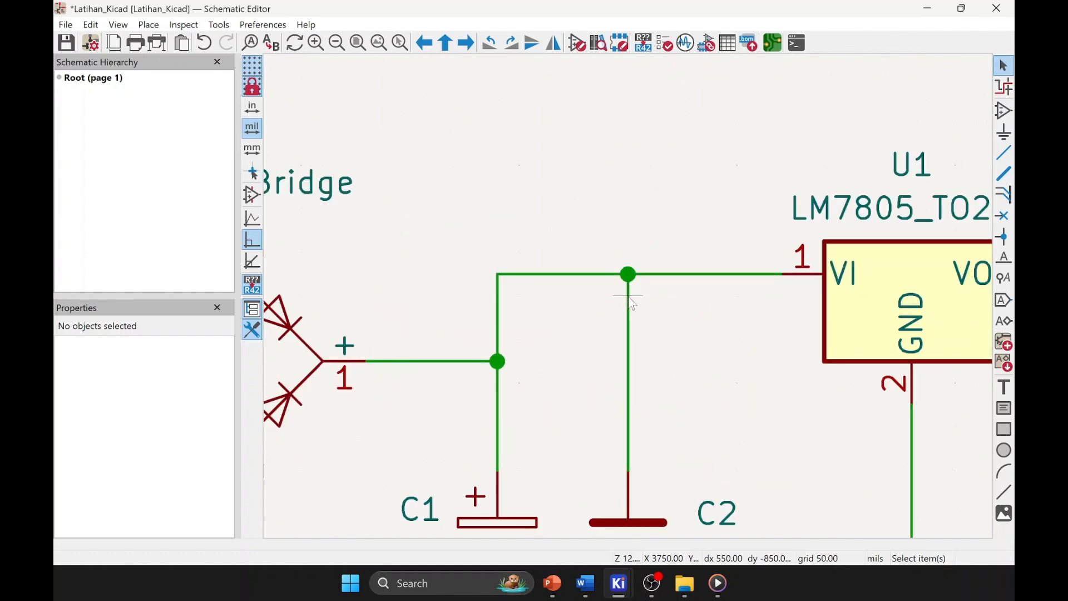
pyautogui.scroll(-2, 632, 303)
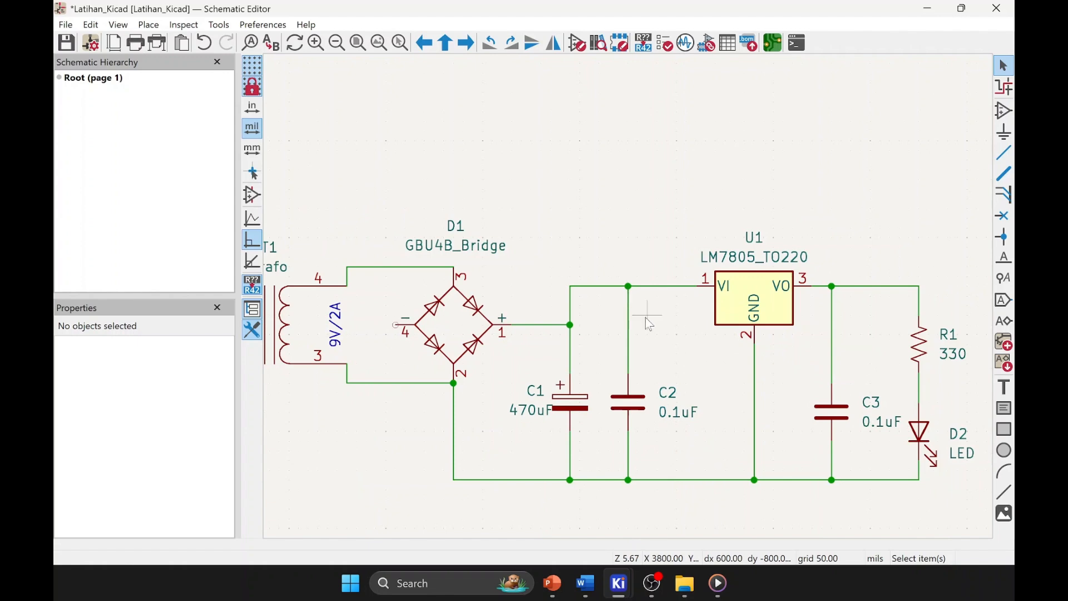
pyautogui.moveTo(661, 330); pyautogui.dragTo(630, 311, button='middle')
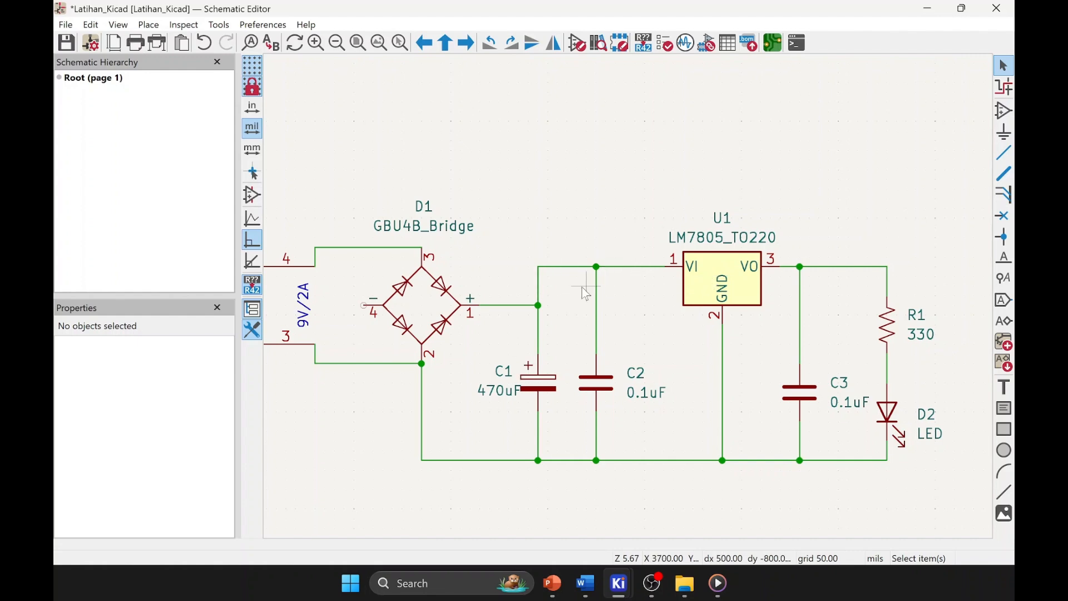
pyautogui.scroll(-1, 585, 287)
pyautogui.moveTo(650, 371); pyautogui.dragTo(635, 346, button='middle')
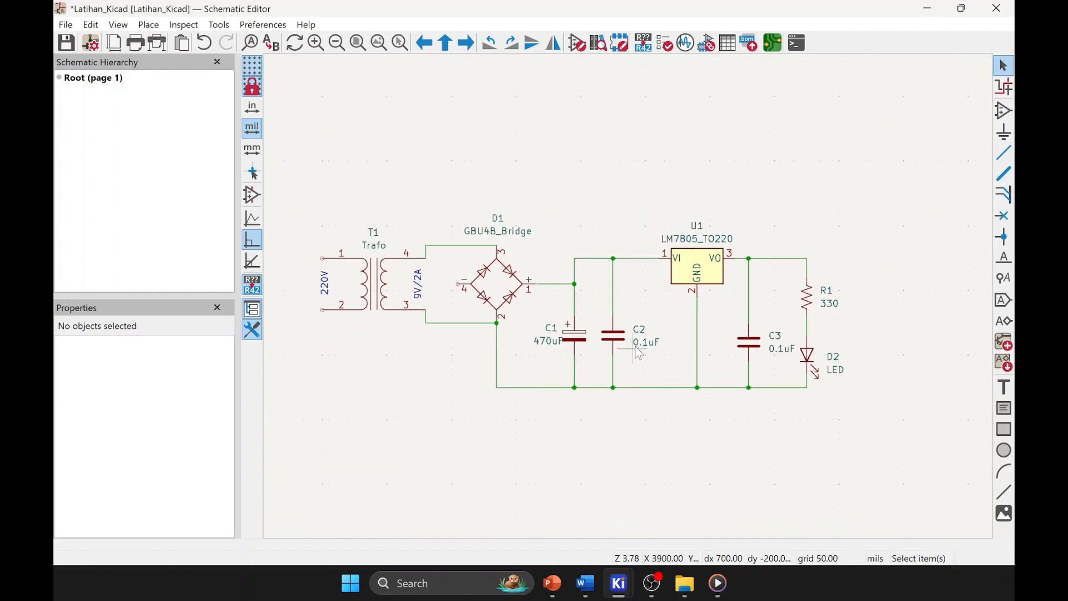
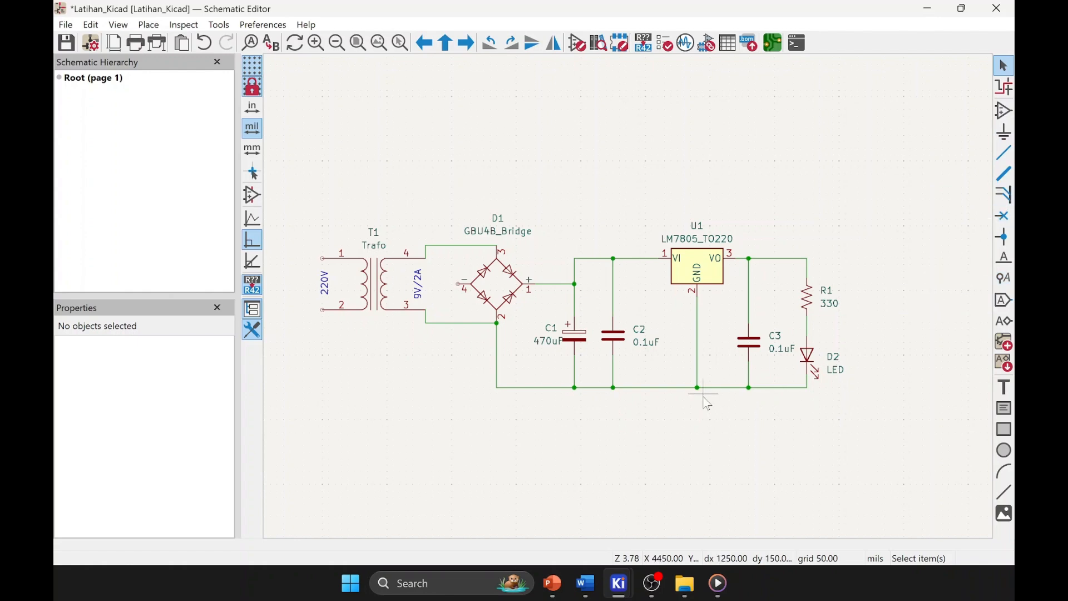
pyautogui.moveTo(704, 396); pyautogui.dragTo(712, 398, button='middle')
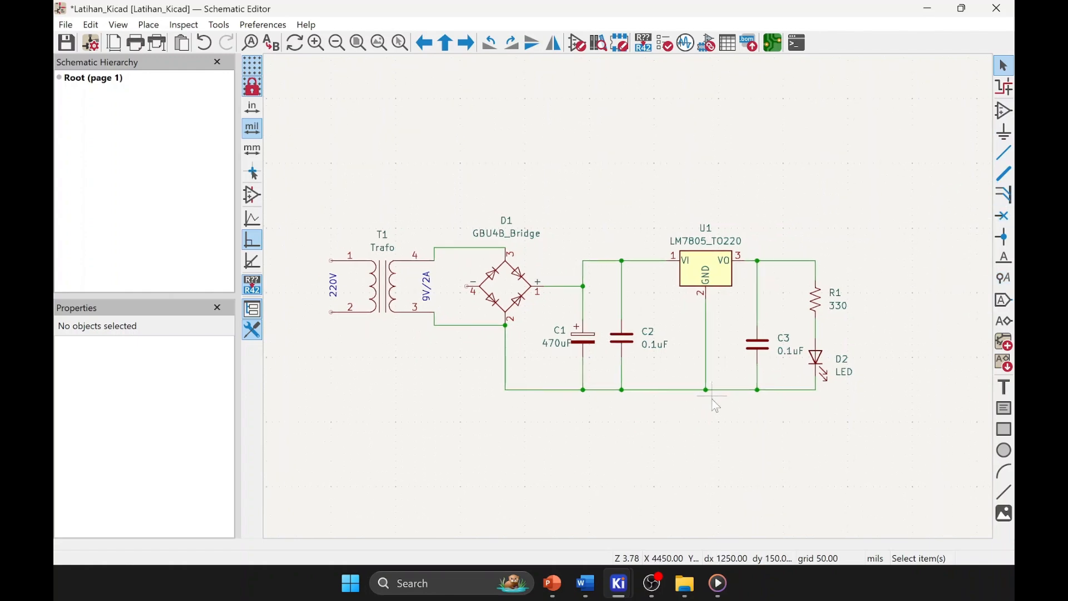
# - Place a +5V power symbol on the output wire of regulator U1, between C3 and R1
pyautogui.click(1007, 136)
pyautogui.click(561, 240)
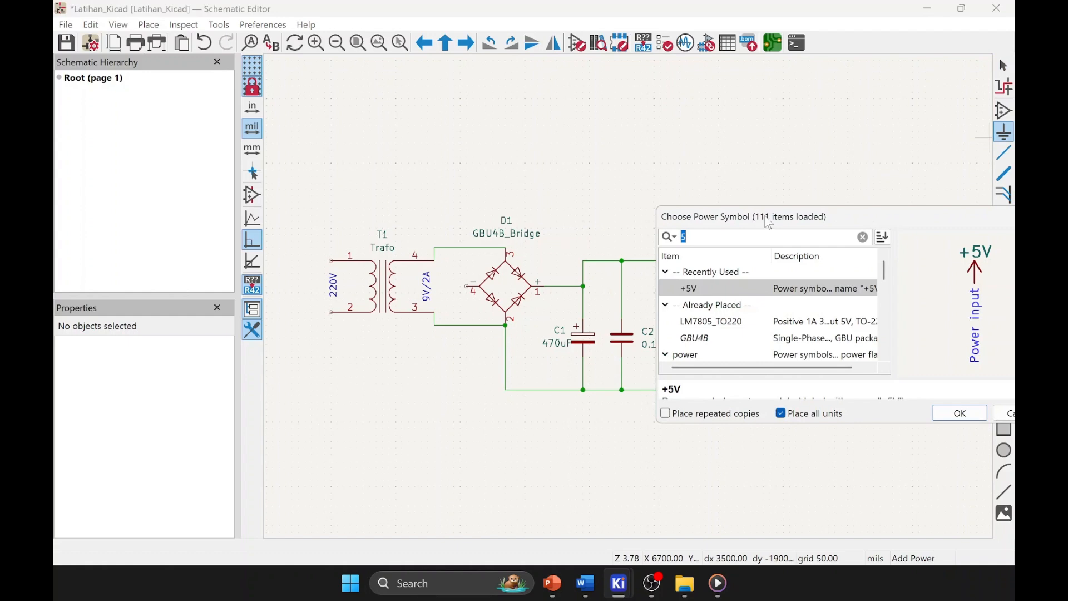
pyautogui.moveTo(769, 223); pyautogui.dragTo(368, 135)
pyautogui.click(315, 206)
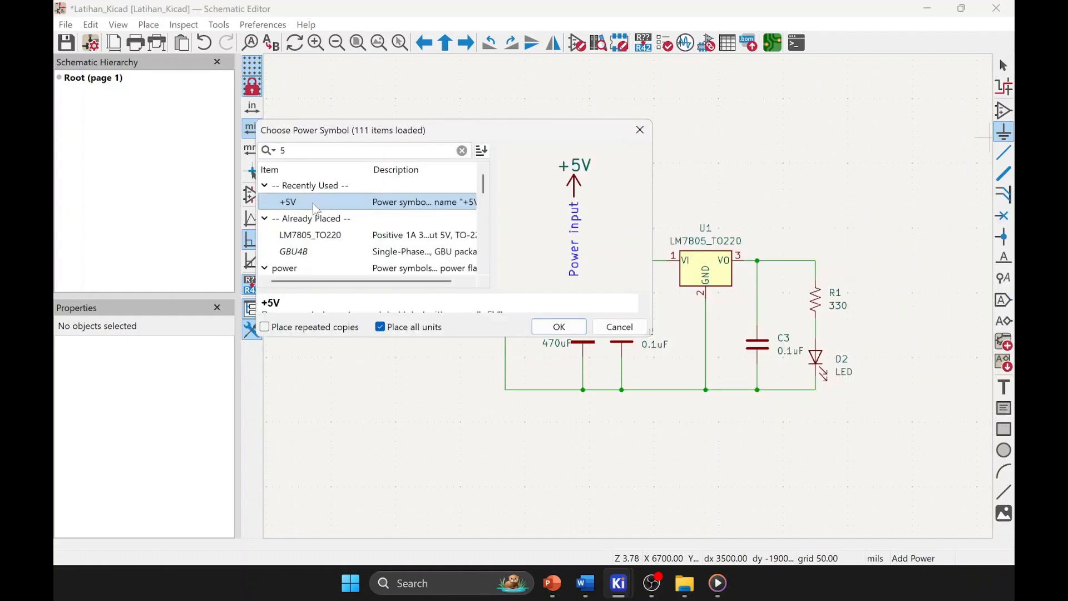
pyautogui.click(560, 328)
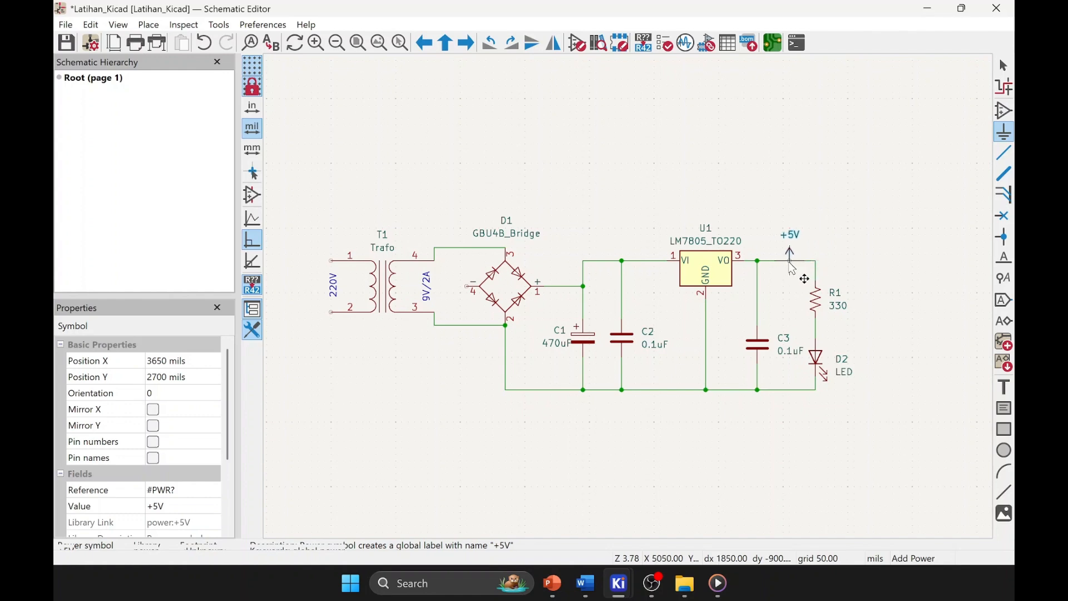
pyautogui.click(790, 264)
pyautogui.scroll(-2, 782, 312)
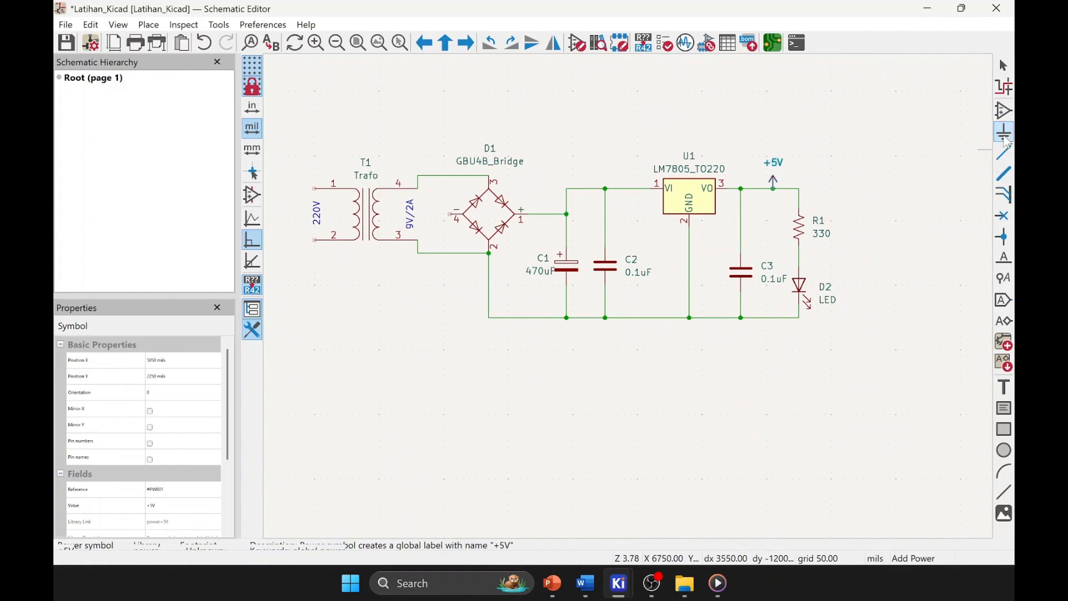
# - Find the GND power symbol and place it just below the ground-rail junction under regulator U1
pyautogui.click(1007, 140)
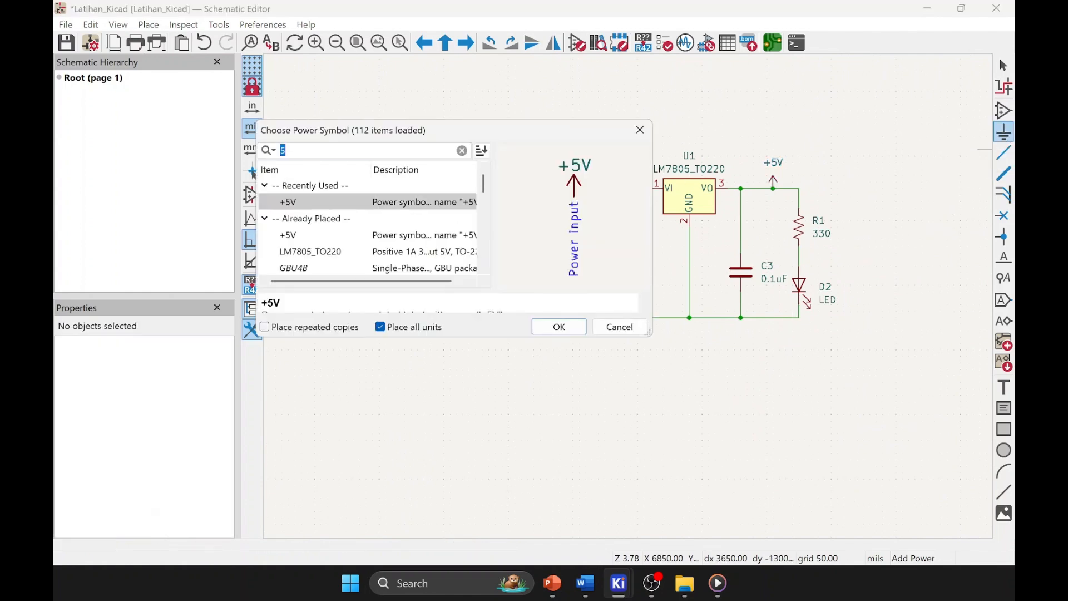
pyautogui.write('gnd')
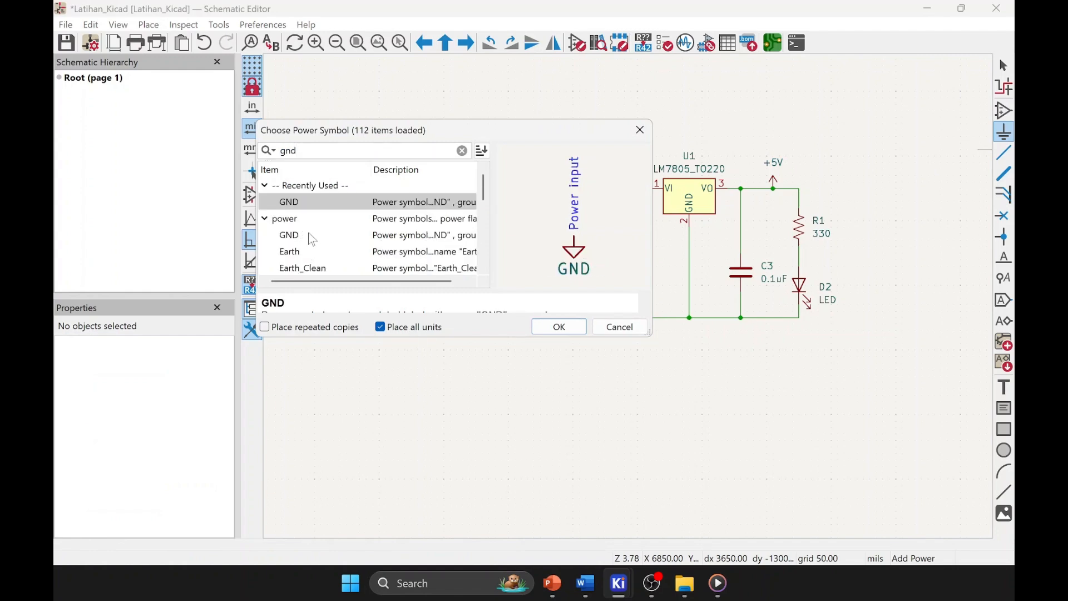
pyautogui.click(314, 235)
pyautogui.click(312, 202)
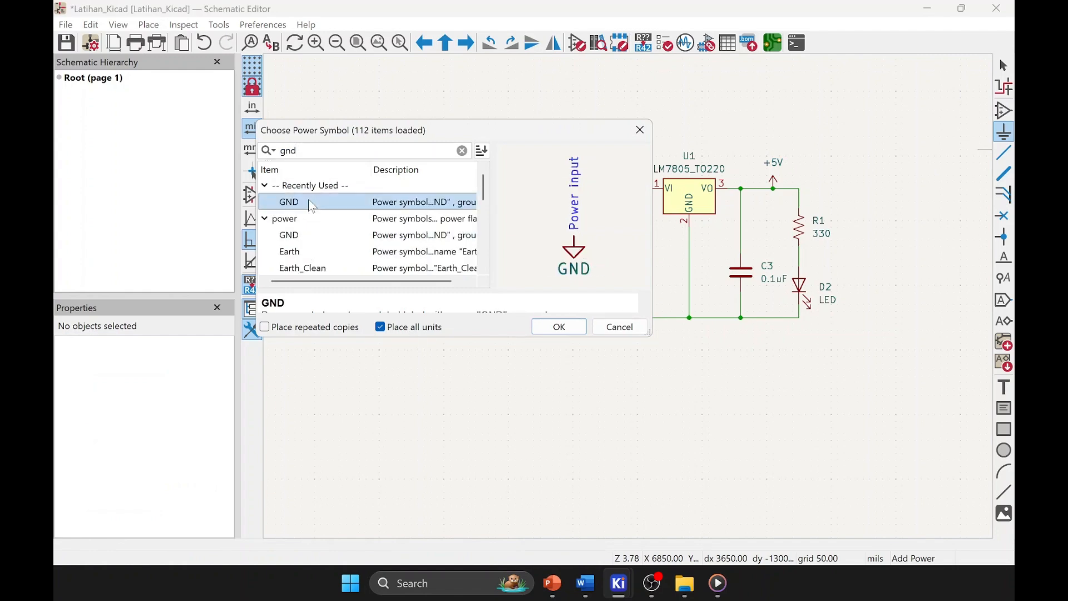
pyautogui.click(558, 327)
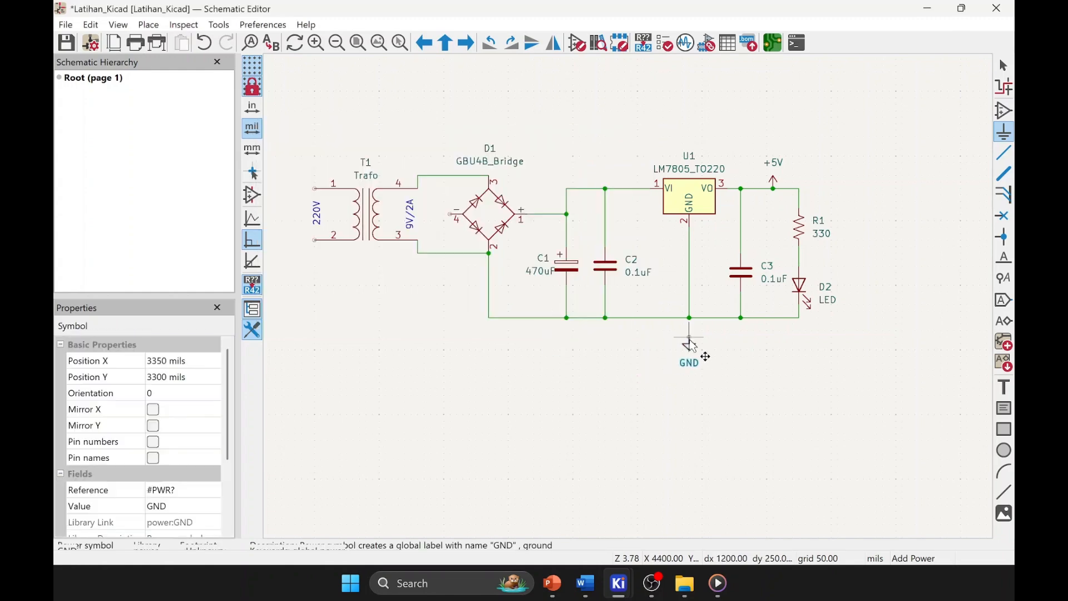
pyautogui.click(690, 345)
pyautogui.press('Escape')
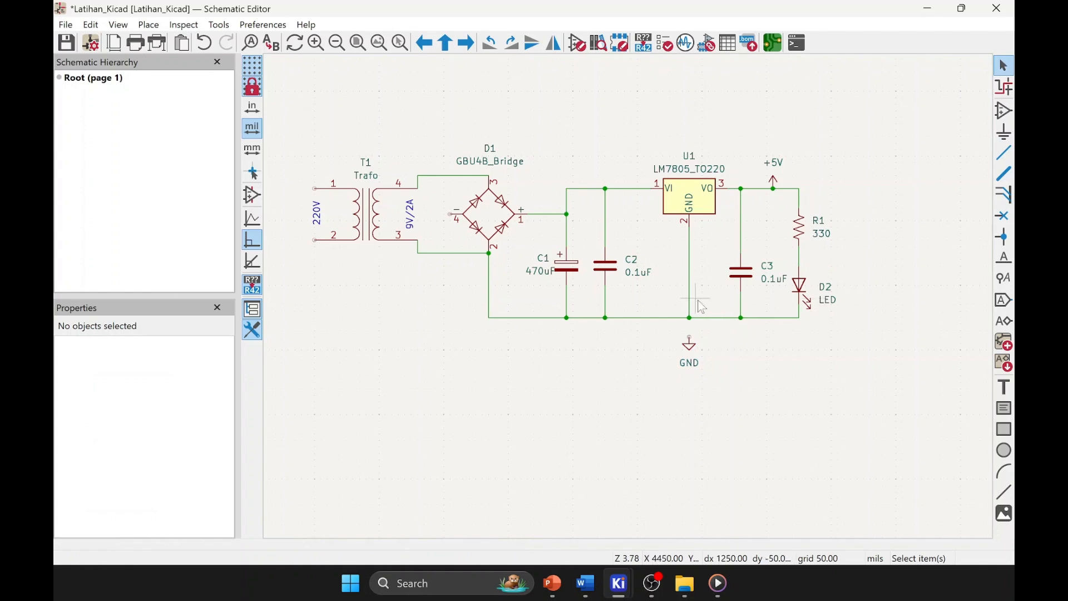
# - Wire the GND symbol to the ground-rail junction directly below pin 2 of regulator U1
pyautogui.scroll(2, 703, 306)
pyautogui.scroll(2, 632, 303)
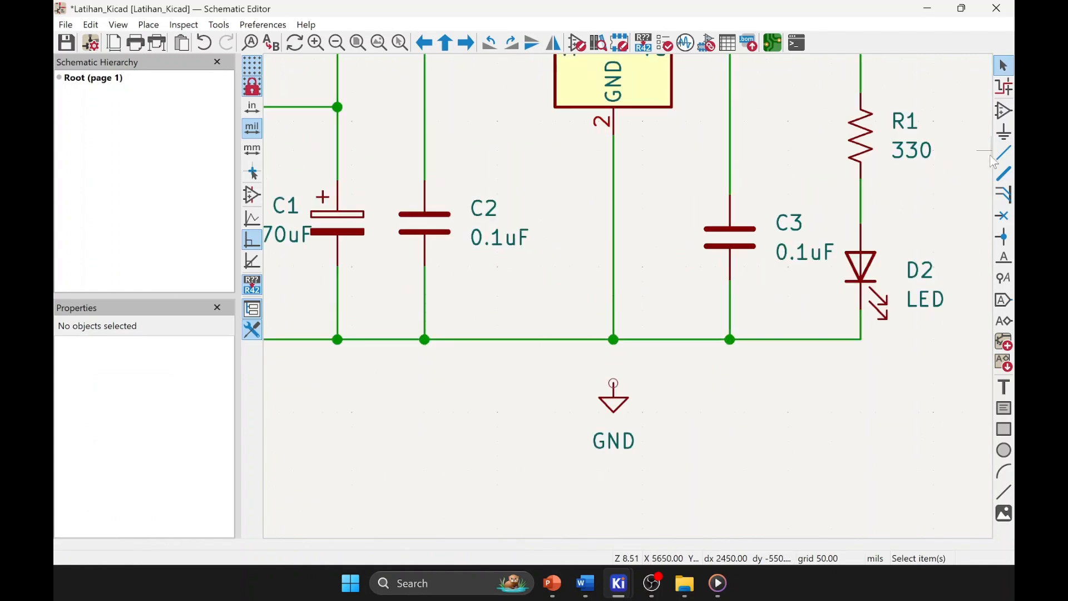
pyautogui.click(613, 340)
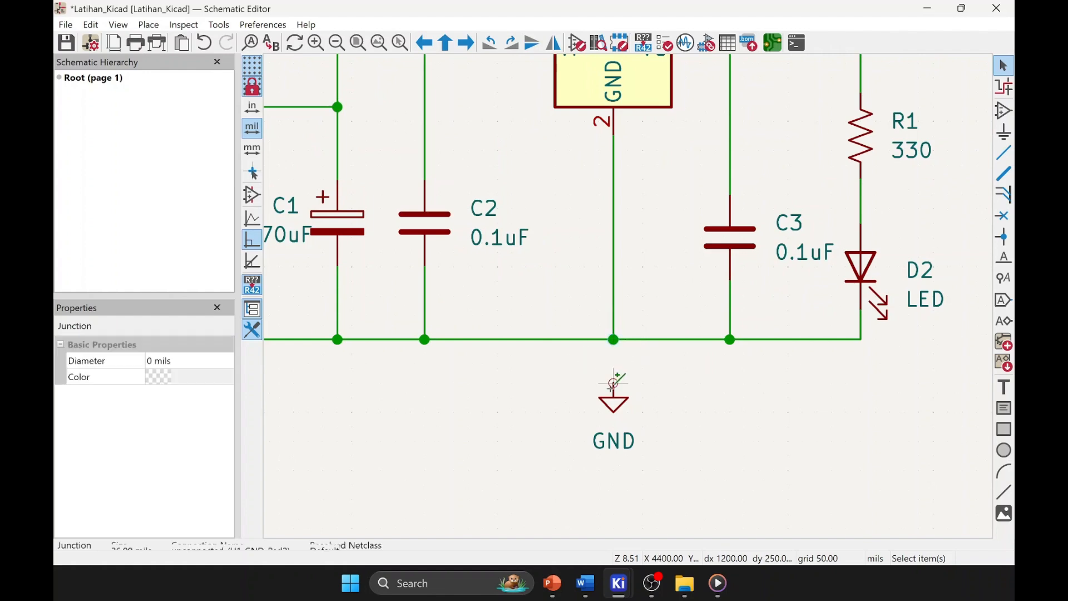
pyautogui.press('w')
pyautogui.click(613, 340)
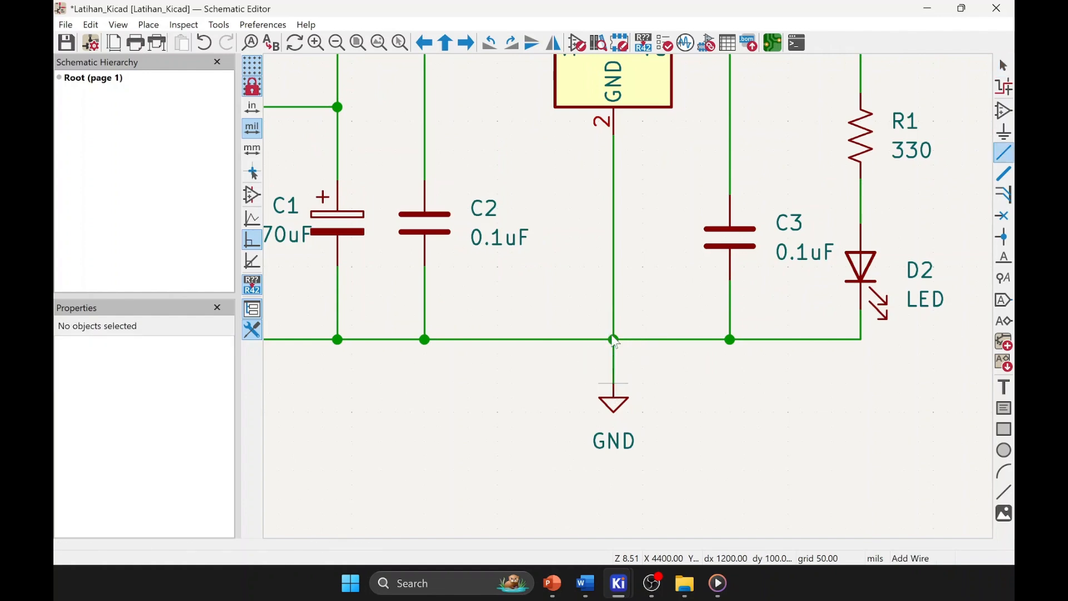
pyautogui.press('Escape')
# - Move the +5V symbol's value text slightly upward, away from its arrow
pyautogui.scroll(-2, 553, 382)
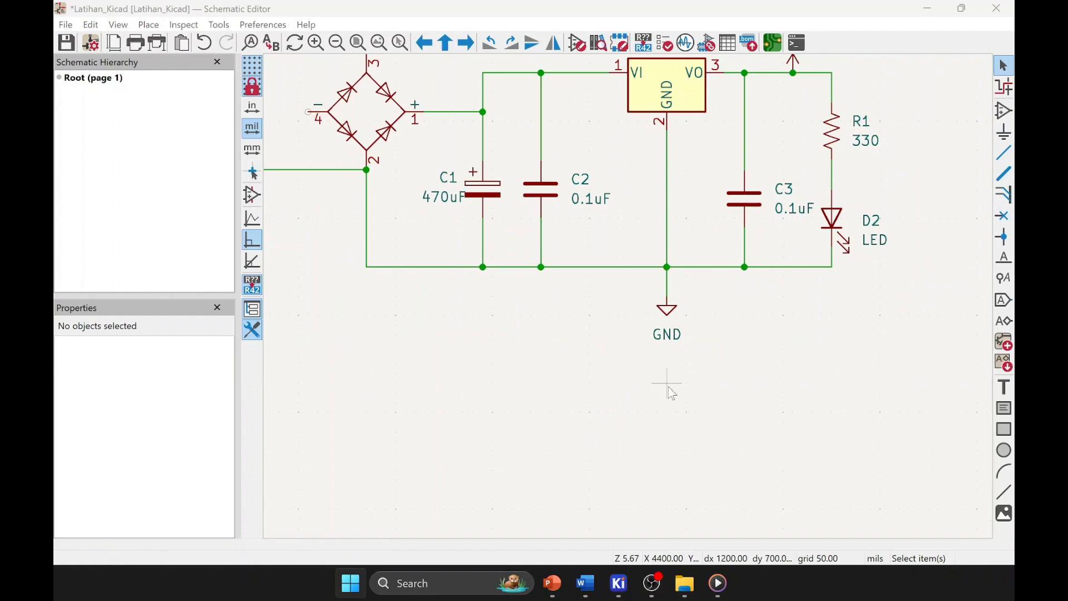
pyautogui.moveTo(684, 382); pyautogui.dragTo(601, 467, button='middle')
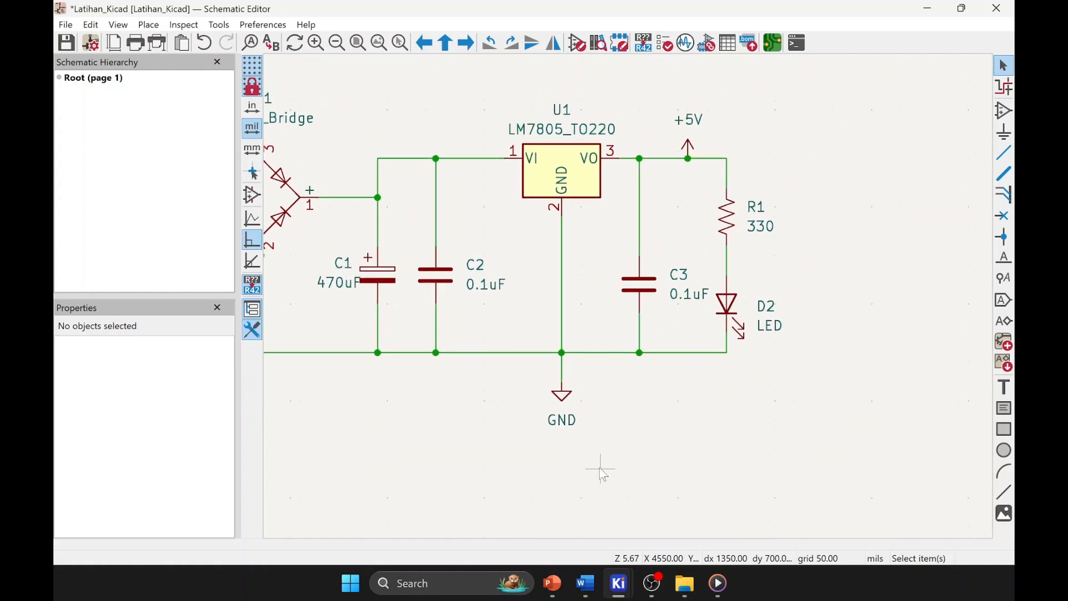
pyautogui.click(706, 132)
pyautogui.moveTo(710, 136); pyautogui.dragTo(691, 110)
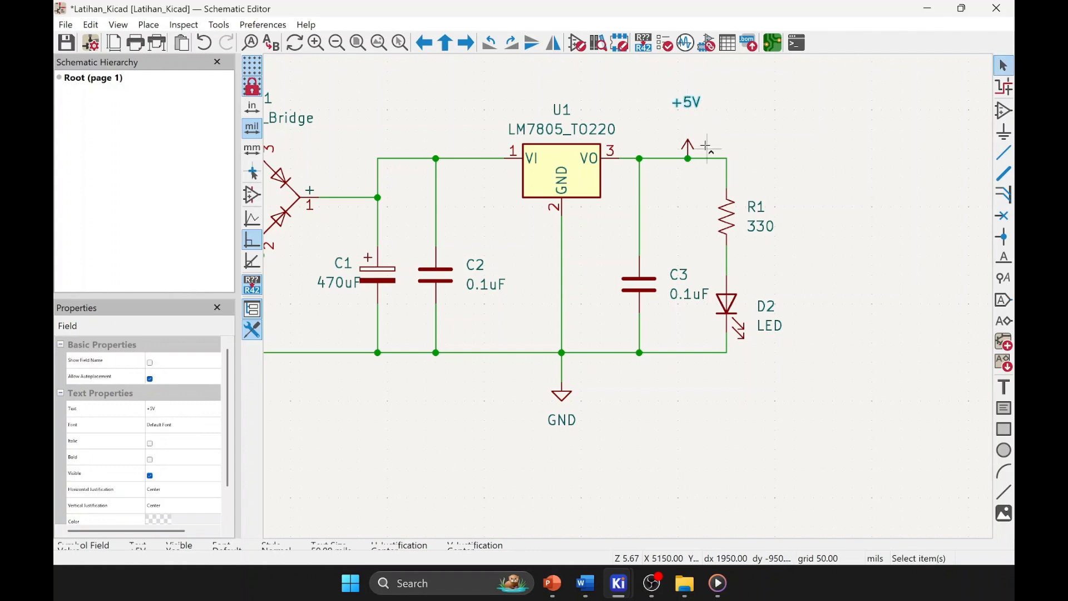
# - Undo the last +5V text move and raise the whole +5V symbol above the output wire of U1, keeping it connected
pyautogui.hotkey('ctrl', 'z')
pyautogui.click(689, 149)
pyautogui.moveTo(690, 149); pyautogui.dragTo(689, 131)
pyautogui.click(744, 102)
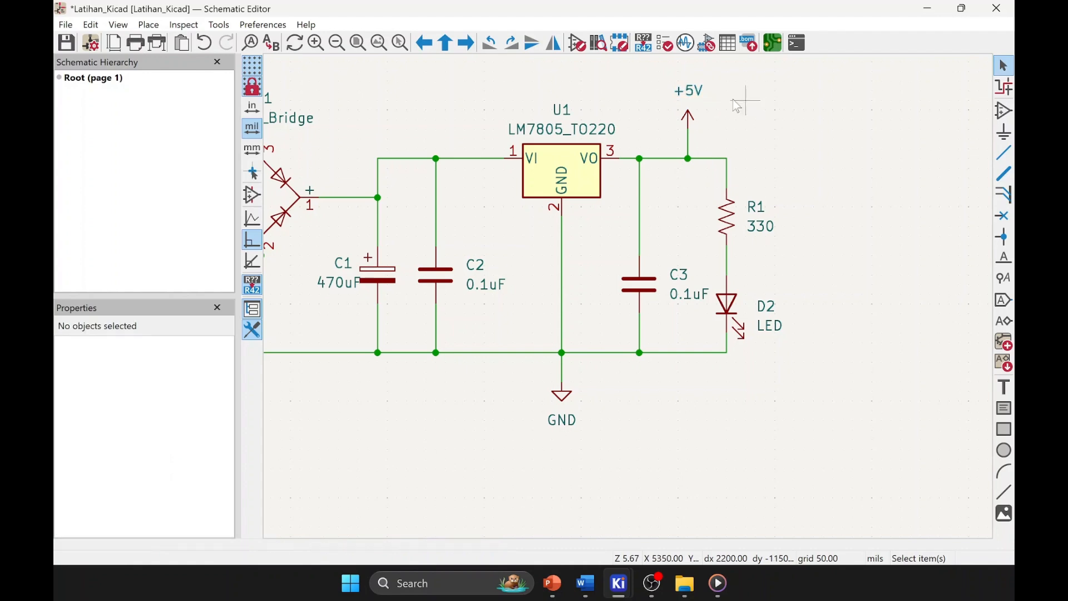
# - Move the +5V symbol's value text slightly down, closer to its arrow
pyautogui.click(703, 102)
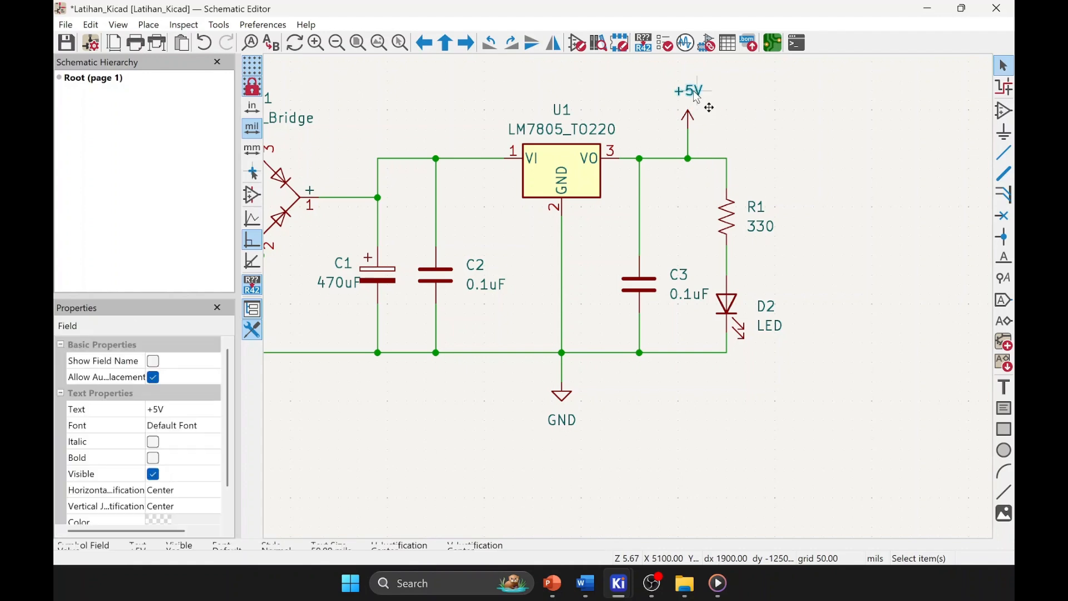
pyautogui.moveTo(695, 93); pyautogui.dragTo(695, 101)
pyautogui.click(794, 172)
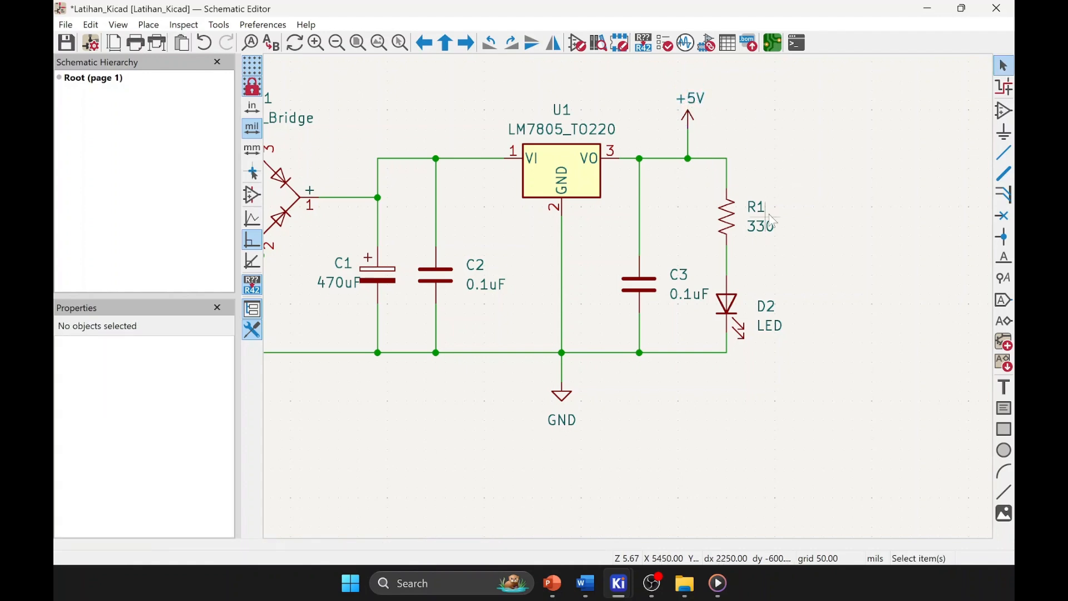
# - Create a global label named Vout with the Input shape and place it beyond R1, level with the output wire of U1
pyautogui.scroll(-2, 773, 221)
pyautogui.scroll(1, 670, 368)
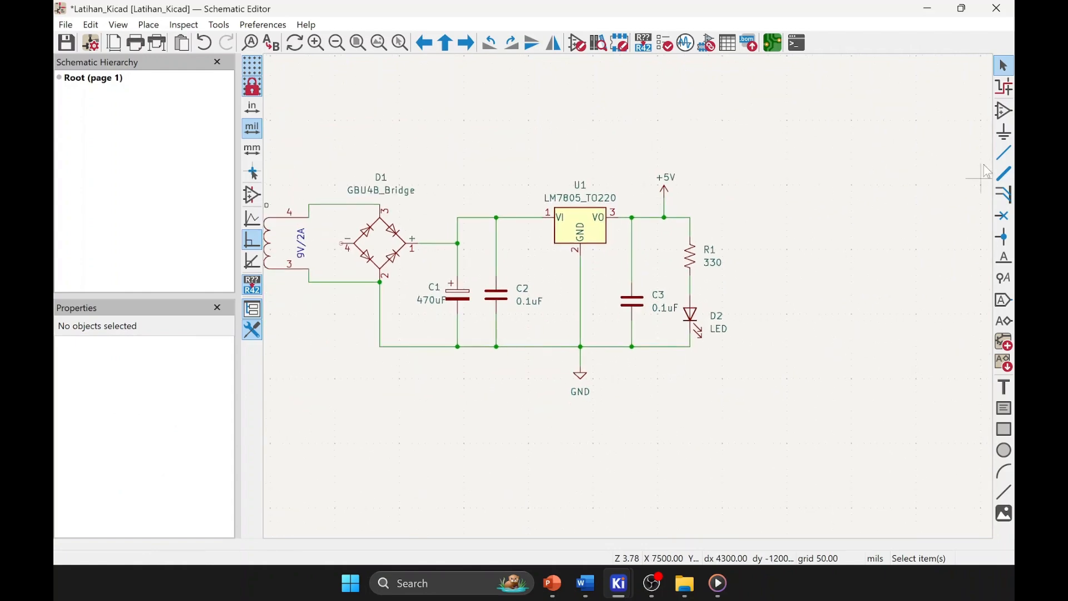
pyautogui.click(1005, 301)
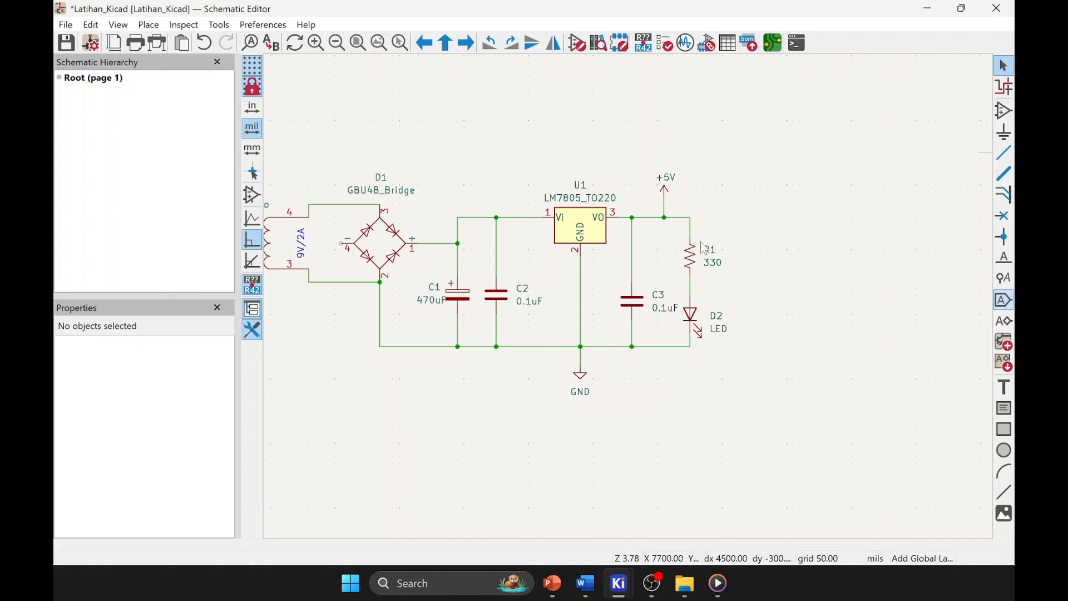
pyautogui.click(736, 229)
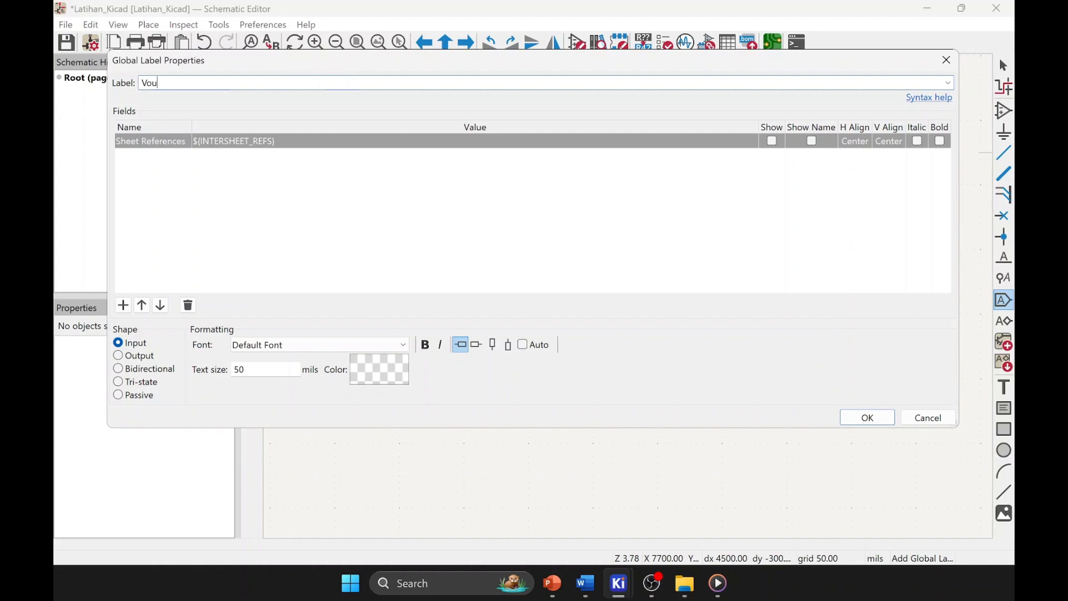
pyautogui.press('Return')
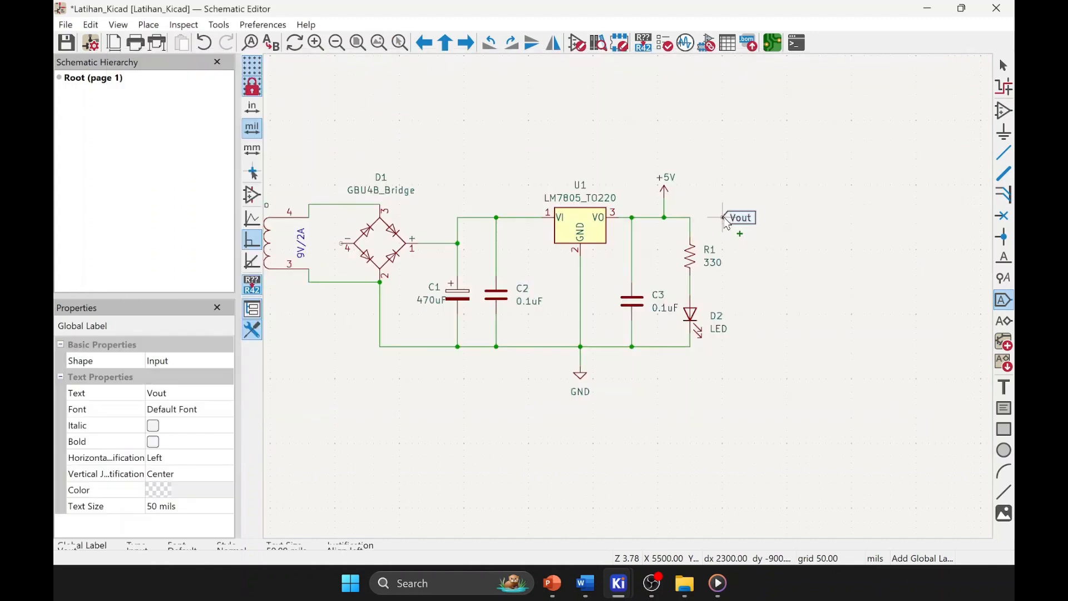
pyautogui.click(735, 223)
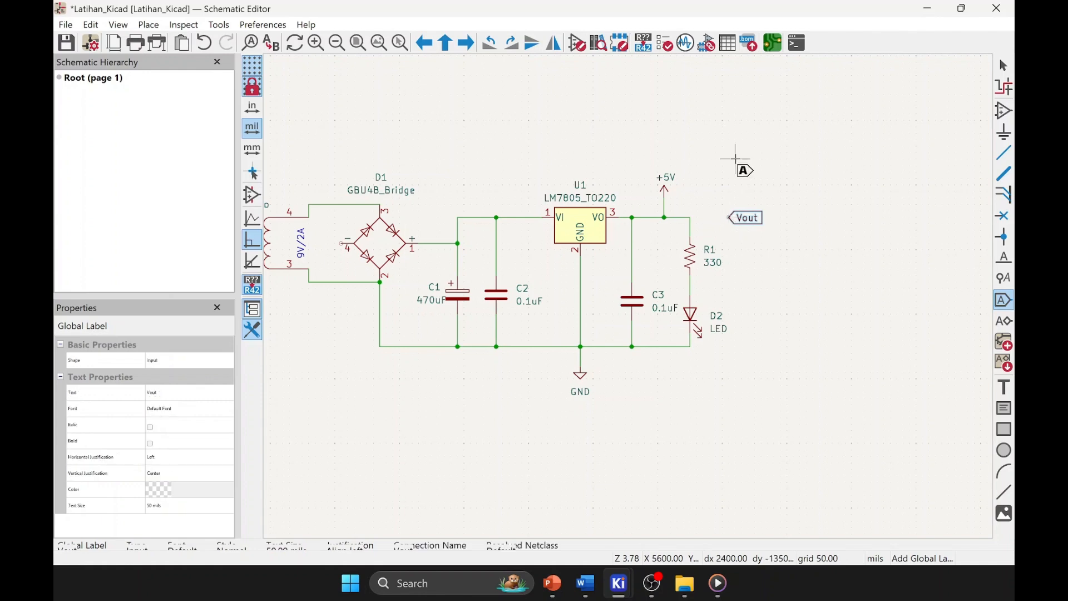
pyautogui.press('Escape')
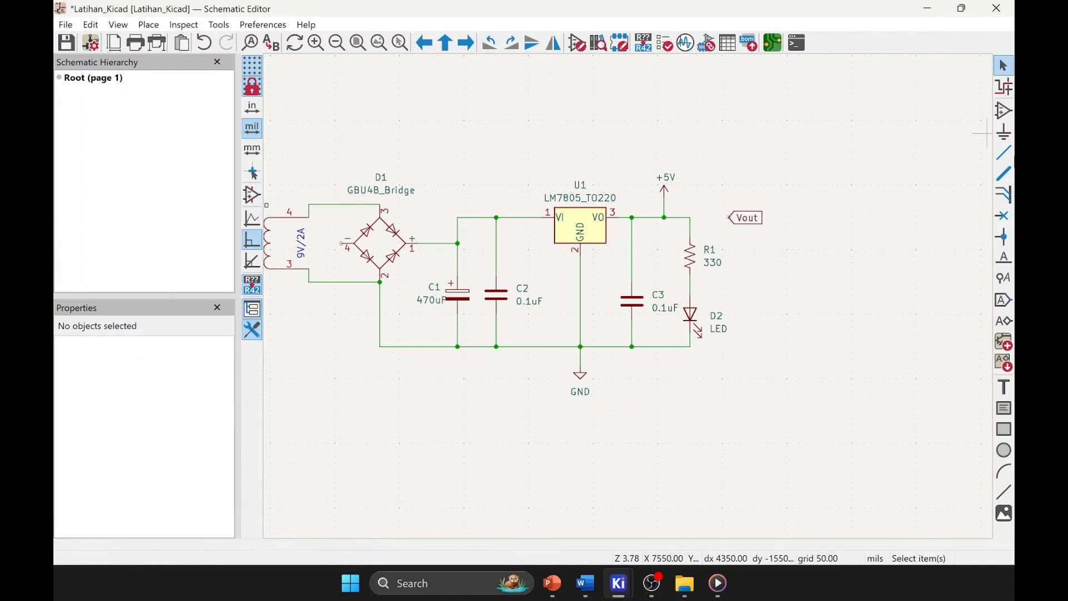
# - Wire the Vout label to the output wire corner above R1 and save the schematic
pyautogui.click(690, 219)
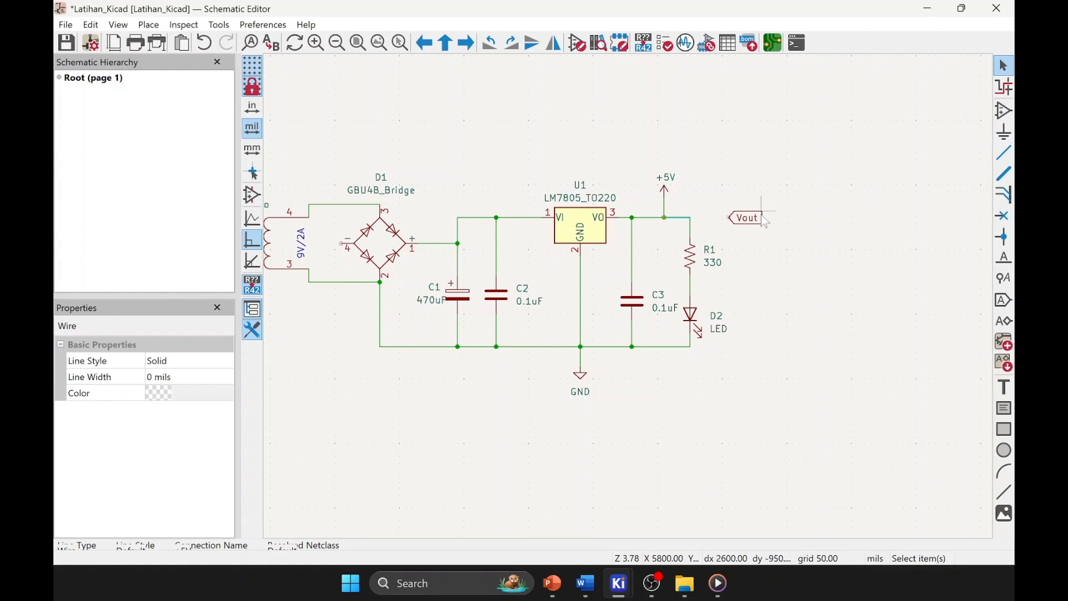
pyautogui.click(731, 217)
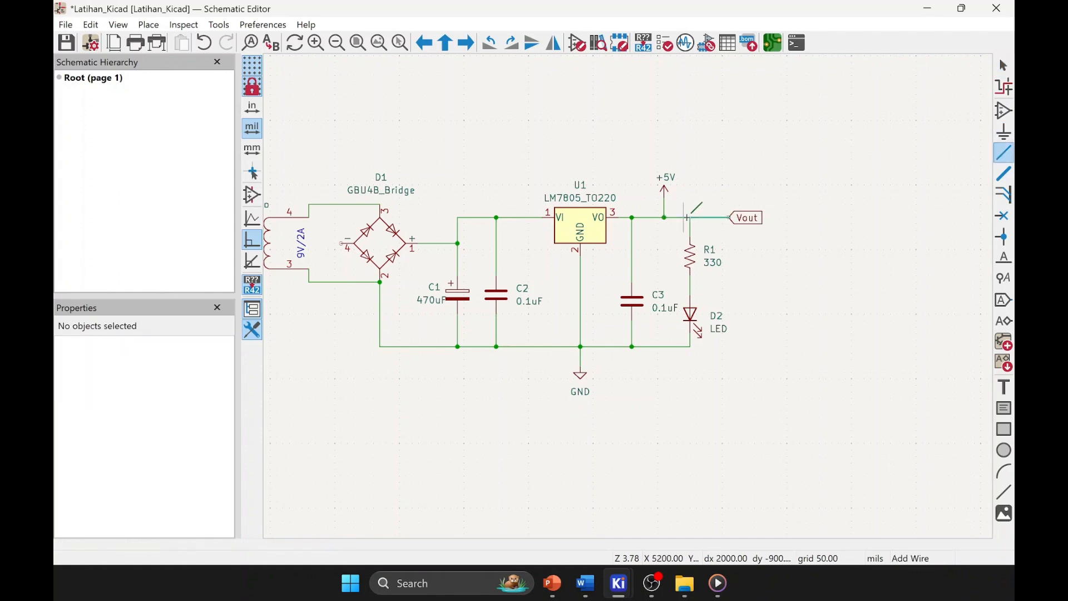
pyautogui.click(691, 218)
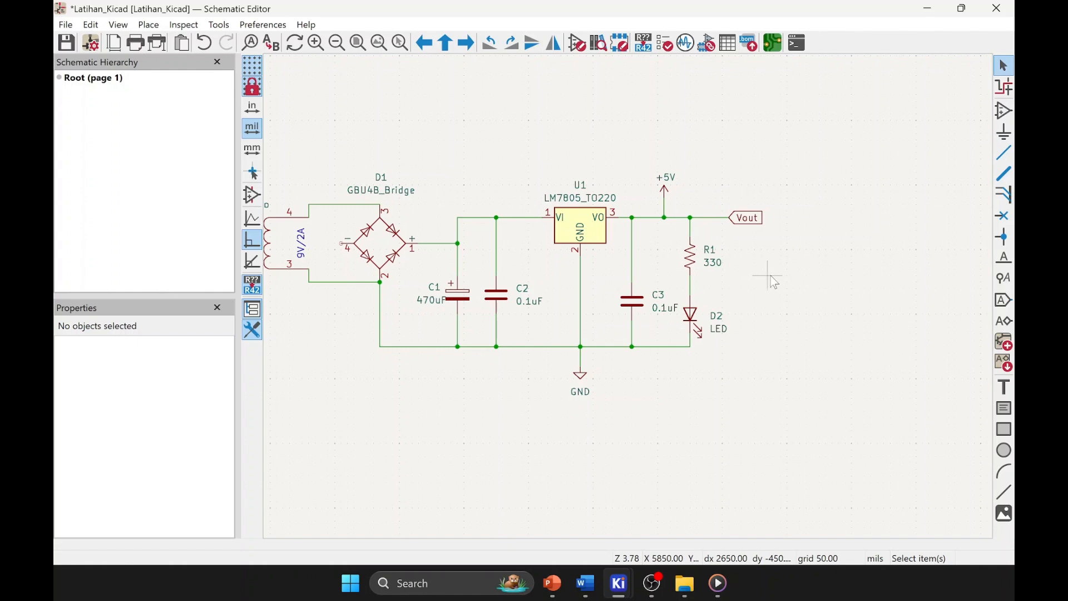
pyautogui.moveTo(770, 276); pyautogui.dragTo(861, 287, button='middle')
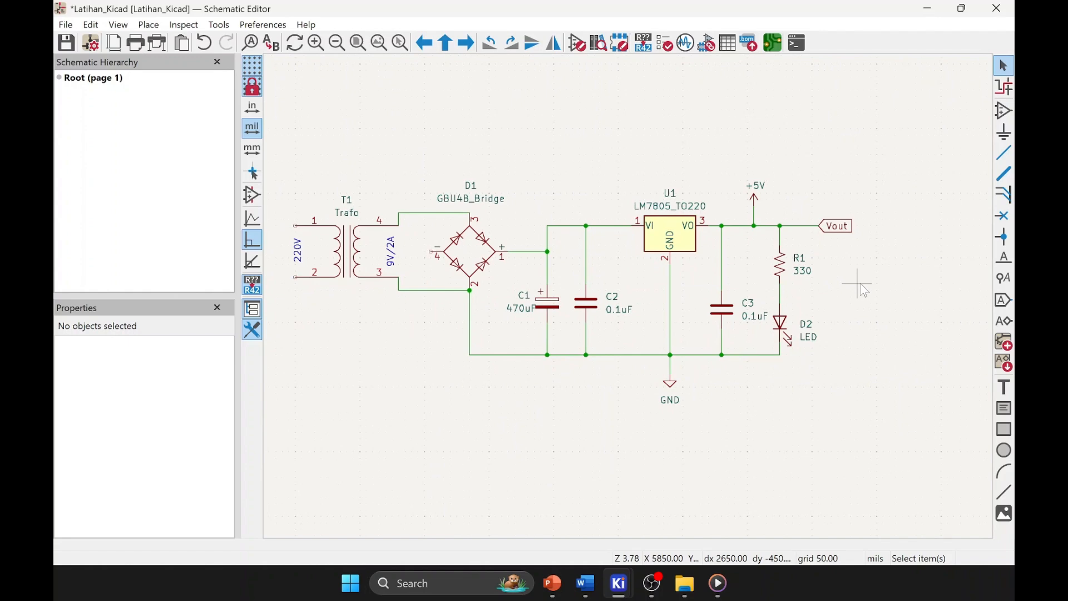
pyautogui.hotkey('ctrl', 's')
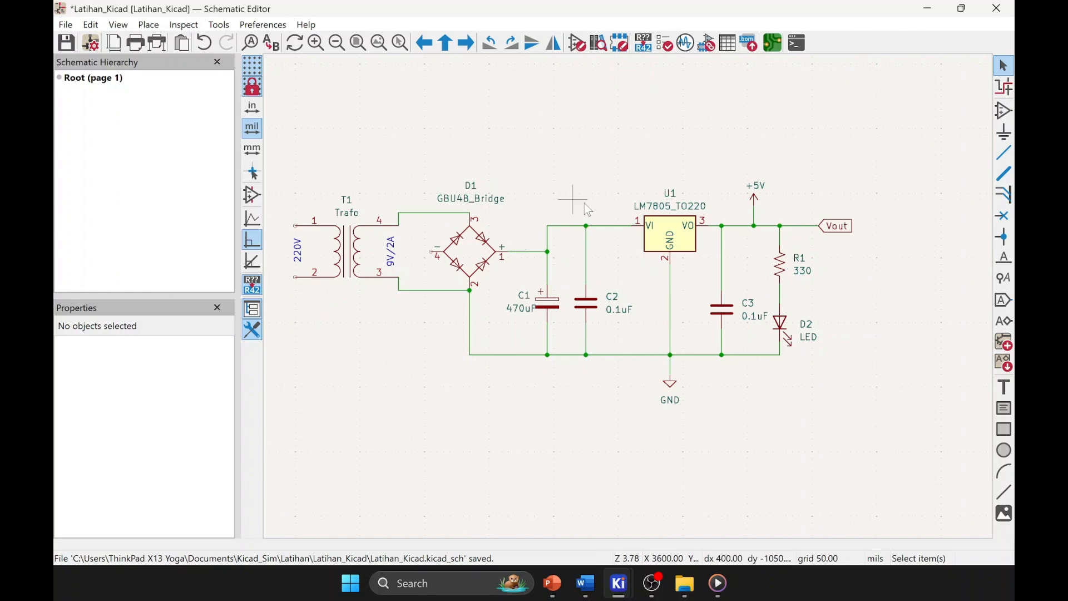
# - Place a second GND power symbol in the empty area beyond the Vout label, slightly lower than the ground rail
pyautogui.scroll(-2, 579, 206)
pyautogui.moveTo(684, 325); pyautogui.dragTo(609, 233, button='middle')
pyautogui.scroll(1, 665, 279)
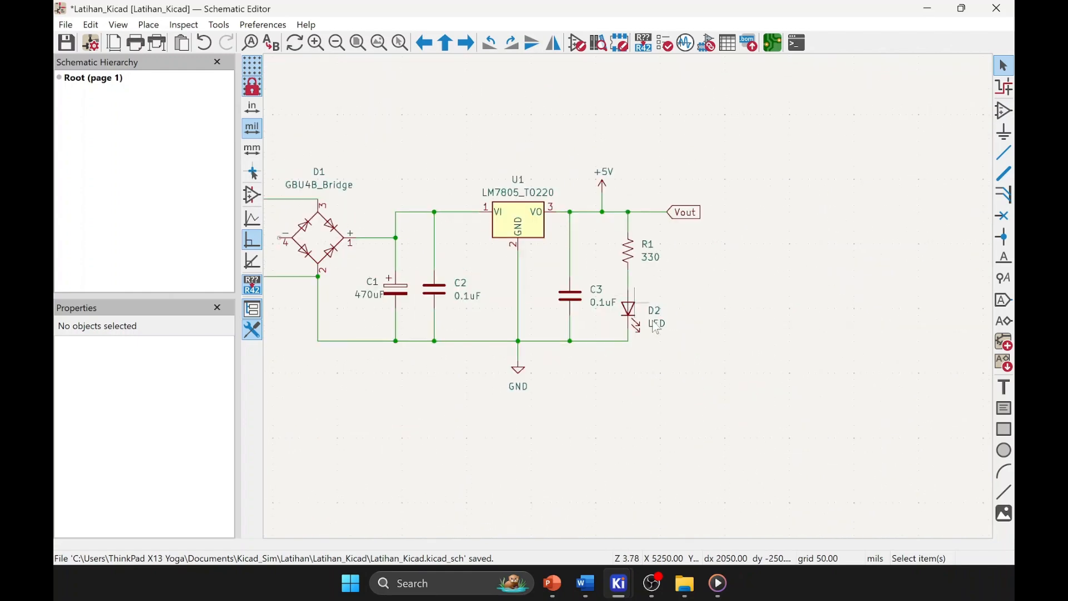
pyautogui.moveTo(658, 322); pyautogui.dragTo(718, 315, button='middle')
pyautogui.moveTo(763, 347); pyautogui.dragTo(723, 318, button='middle')
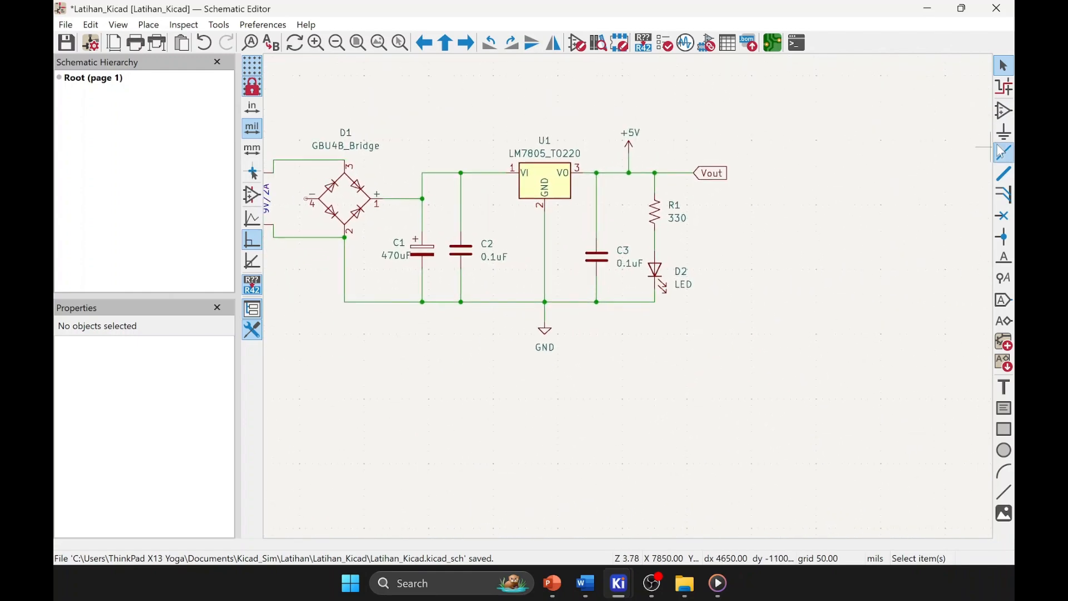
pyautogui.moveTo(916, 185); pyautogui.dragTo(897, 195, button='middle')
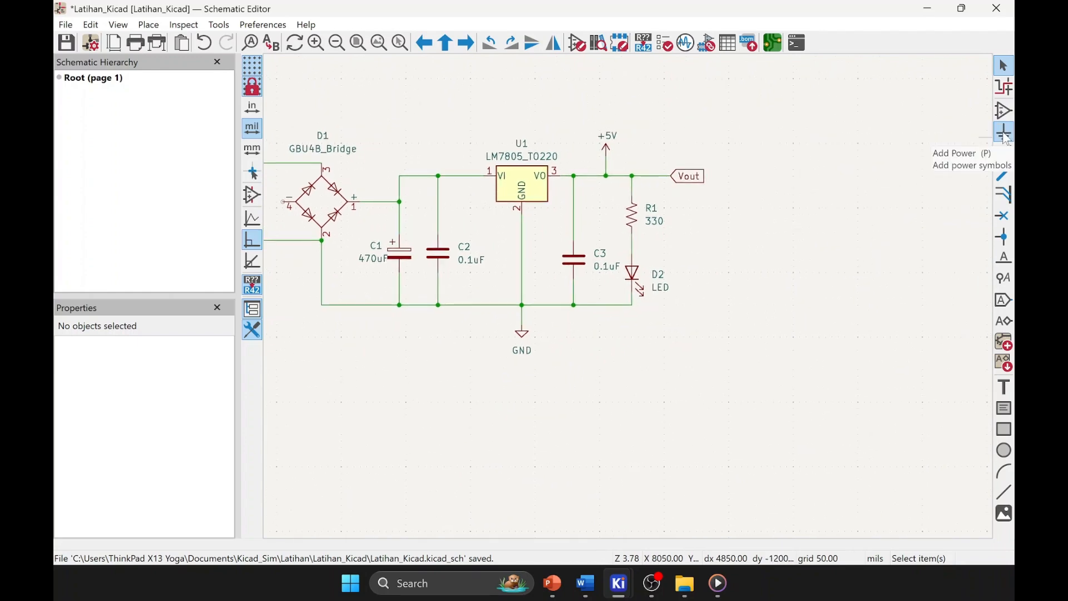
pyautogui.click(1005, 132)
pyautogui.click(982, 133)
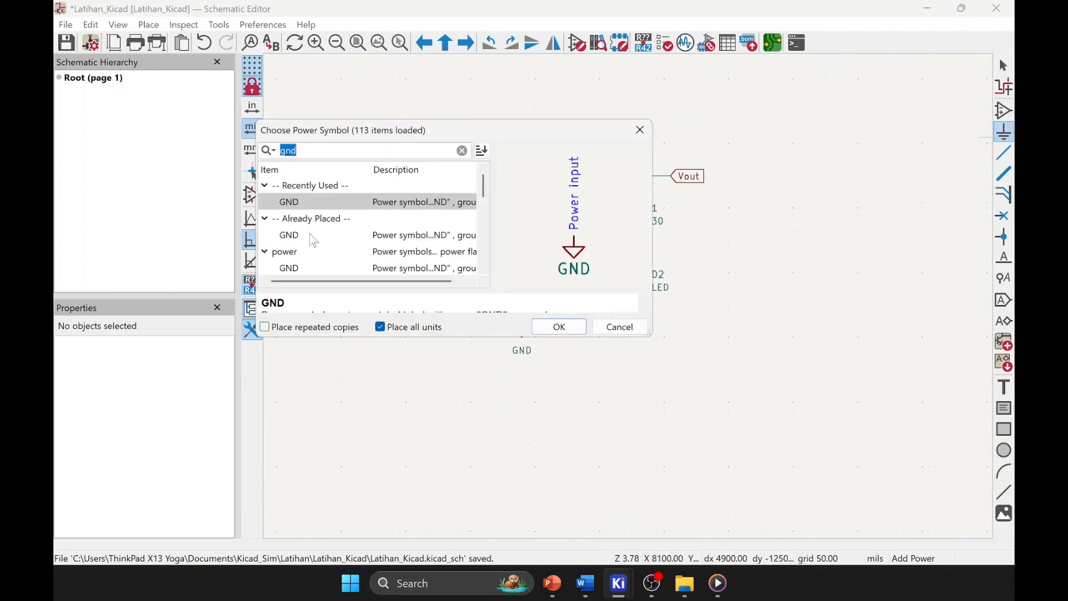
pyautogui.scroll(-1, 309, 257)
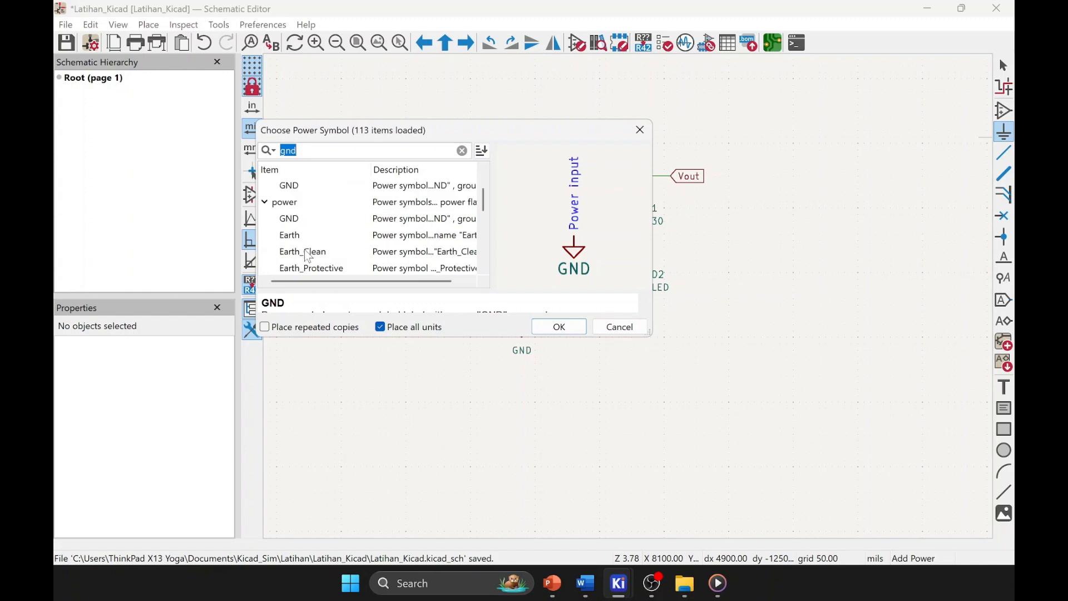
pyautogui.scroll(2, 300, 223)
pyautogui.click(559, 327)
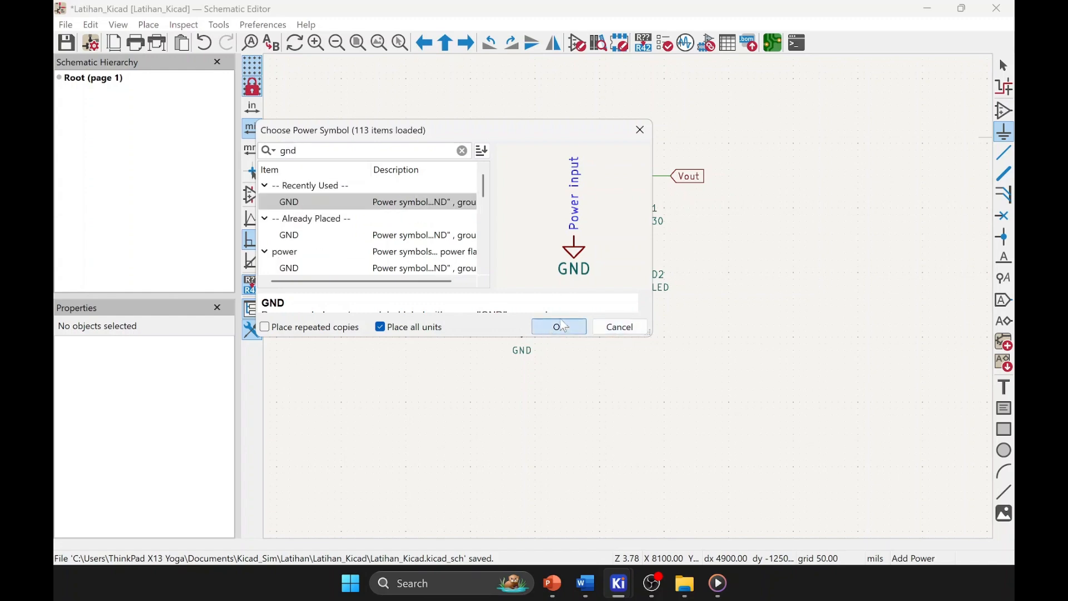
pyautogui.click(794, 324)
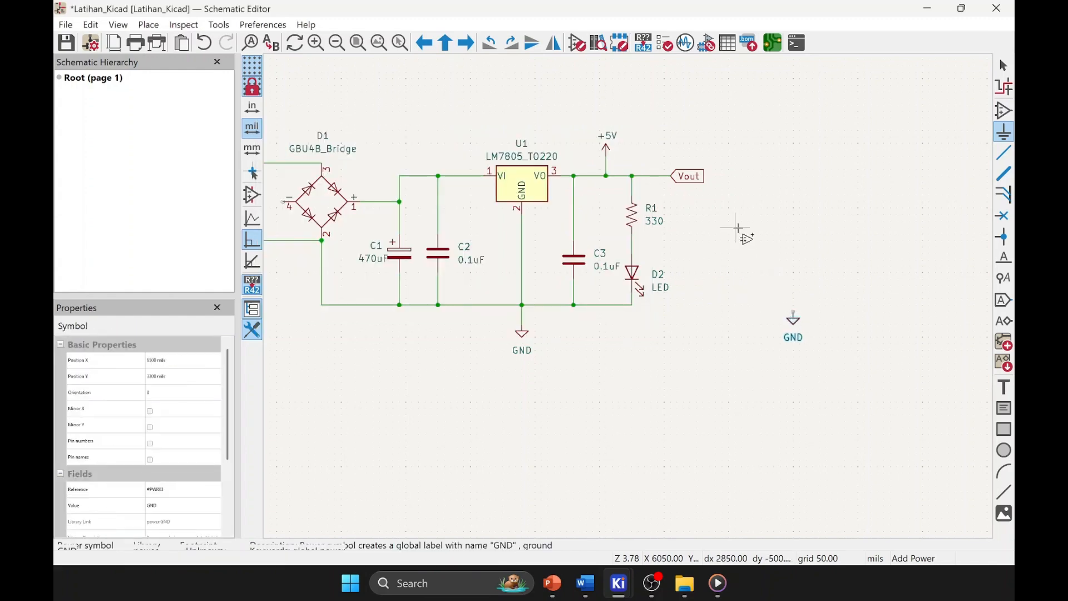
pyautogui.press('Escape')
# - Duplicate the +5V symbol and place the copy directly above the new, separate GND symbol
pyautogui.click(611, 151)
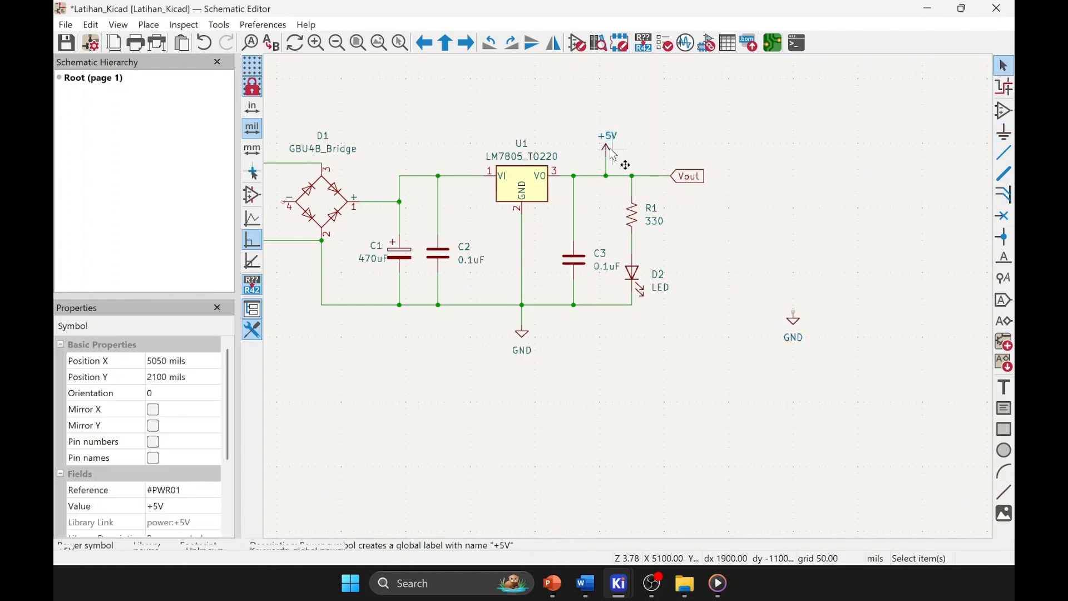
pyautogui.hotkey('ctrl', 'd')
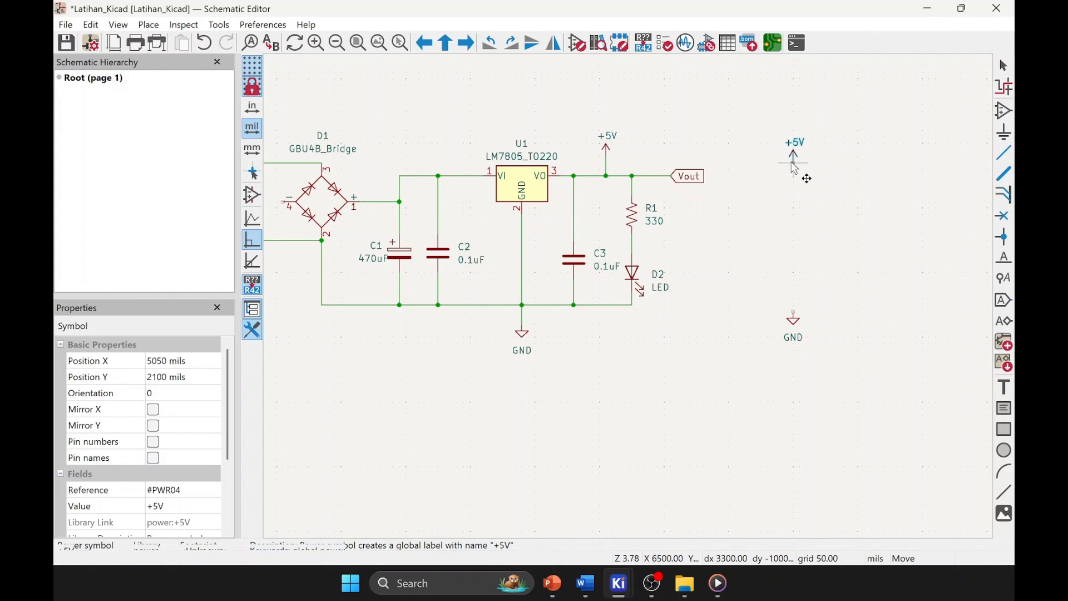
pyautogui.click(792, 163)
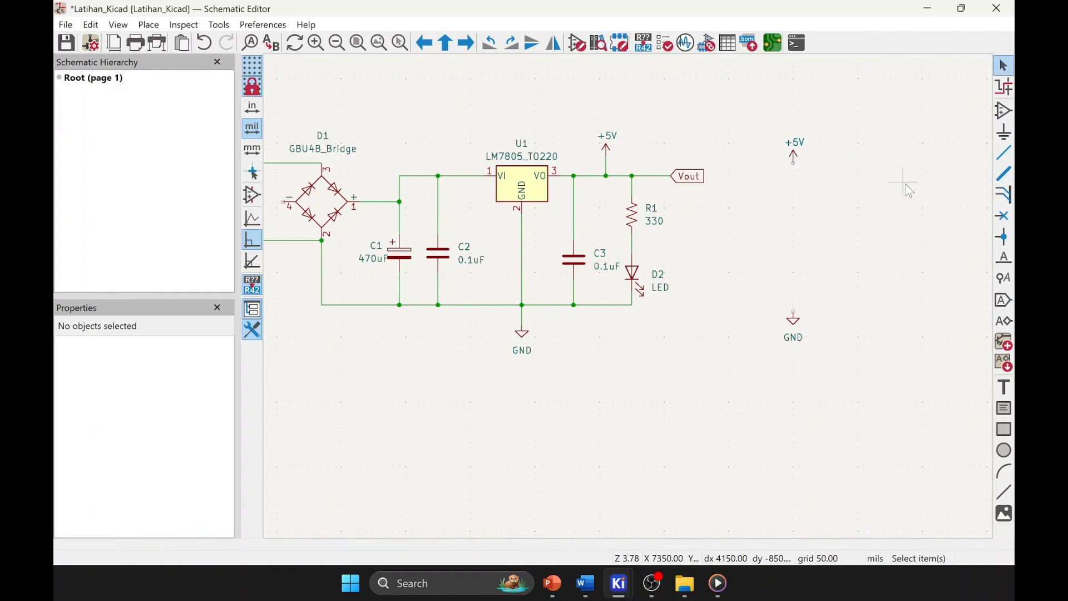
pyautogui.click(640, 275)
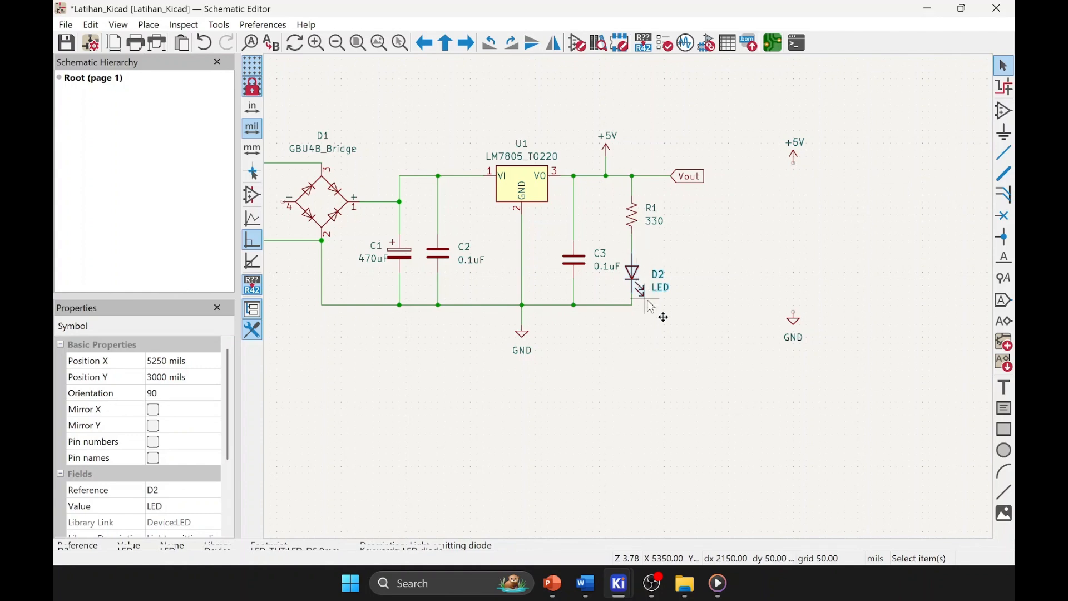
pyautogui.click(637, 215)
pyautogui.click(637, 273)
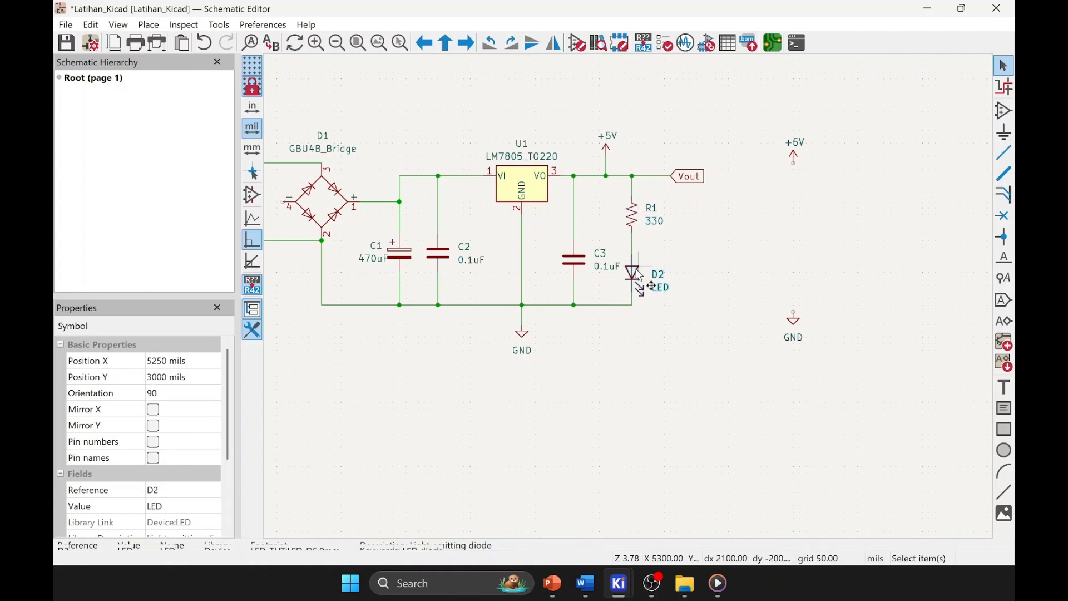
pyautogui.hotkey('ctrl', 'v')
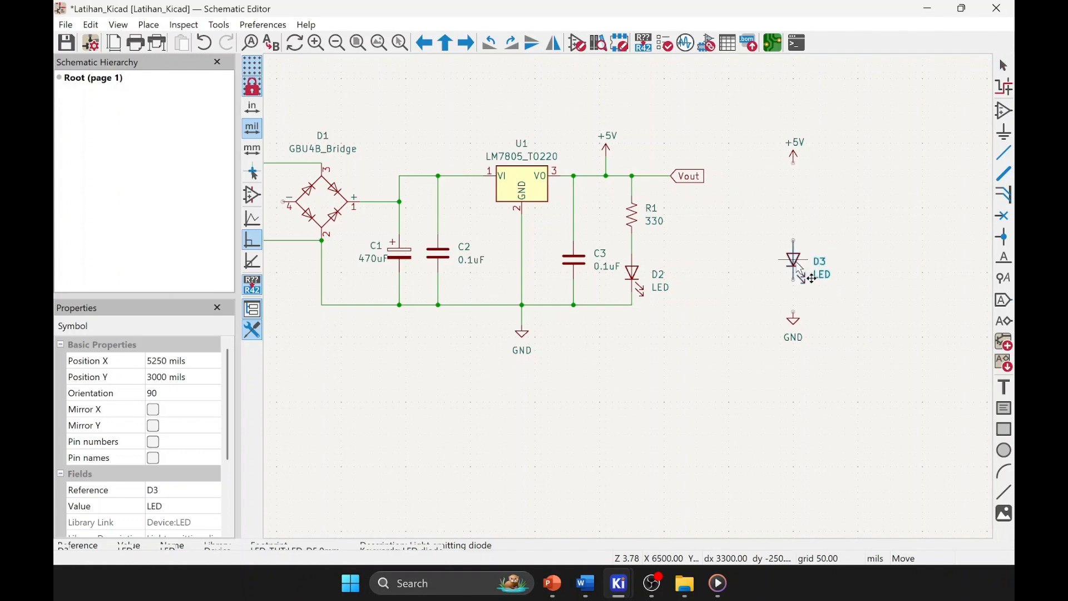
pyautogui.press('Escape')
# - Copy resistor R1 and LED D2 together and place the copies in line between the separate +5V and GND symbols
pyautogui.click(634, 215)
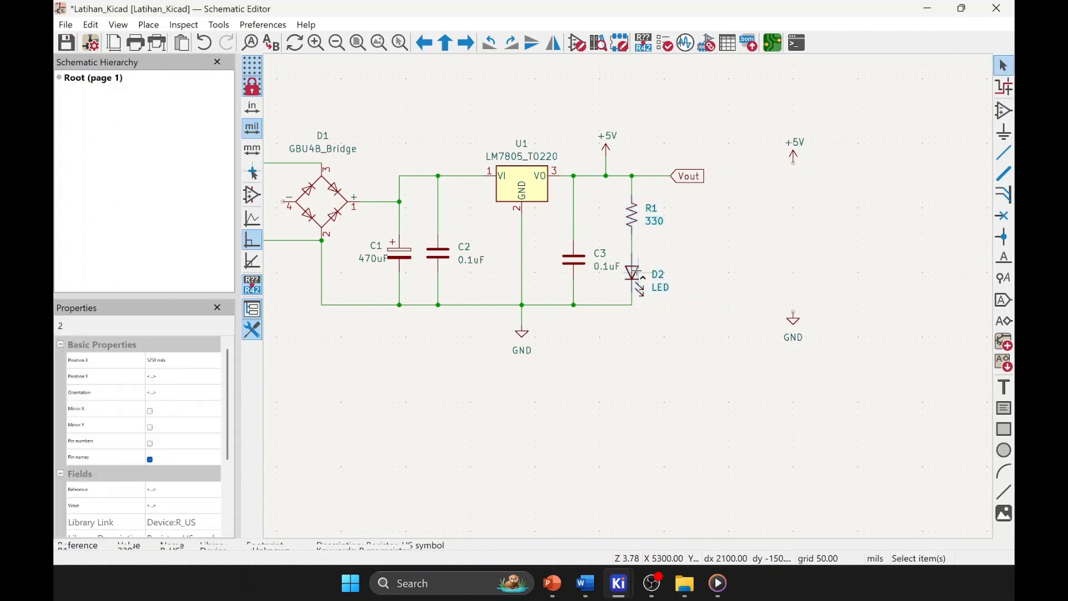
pyautogui.keyDown('shift'); pyautogui.click(642, 276); pyautogui.keyUp('shift')
pyautogui.hotkey('ctrl', 'c')
pyautogui.hotkey('ctrl', 'v')
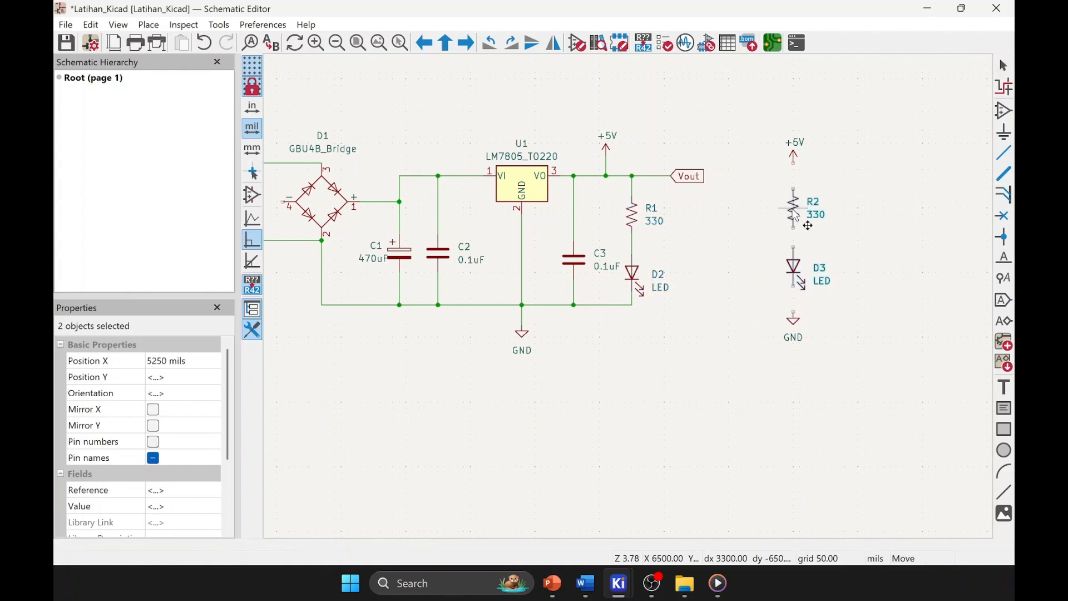
pyautogui.click(796, 216)
pyautogui.click(818, 179)
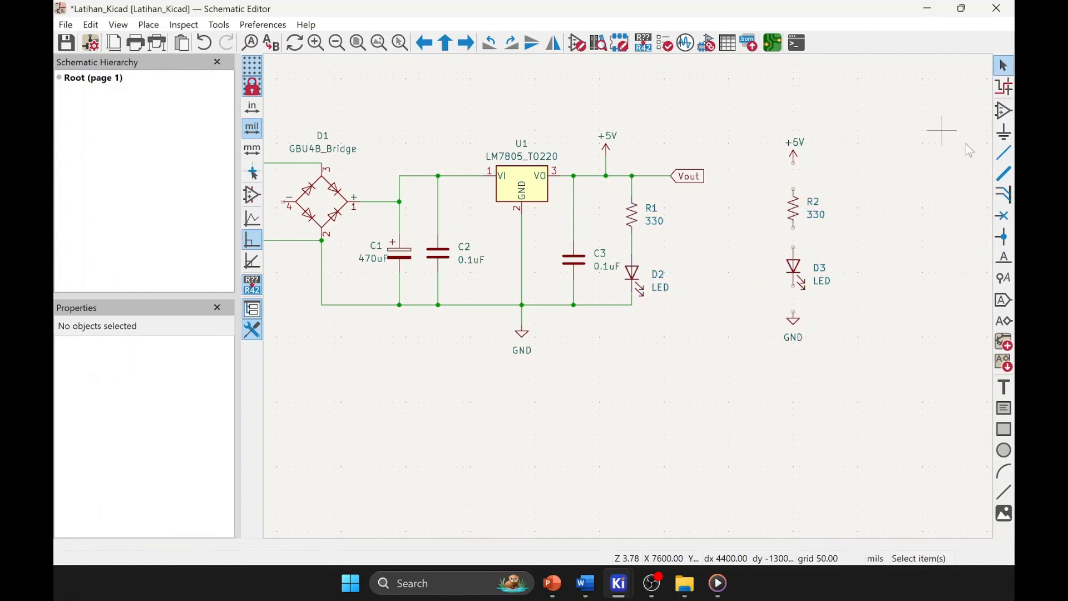
# - Wire the separate +5V symbol, R2, D3 and GND symbol together in series
pyautogui.press('w')
pyautogui.click(794, 190)
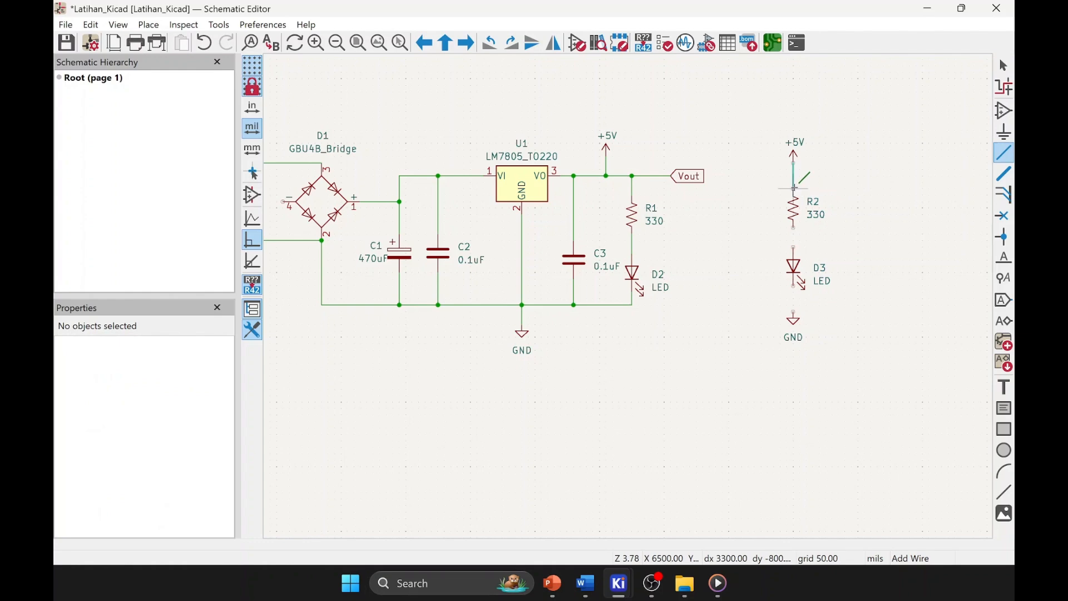
pyautogui.press('Escape')
pyautogui.press('w')
pyautogui.click(794, 259)
pyautogui.press('Escape')
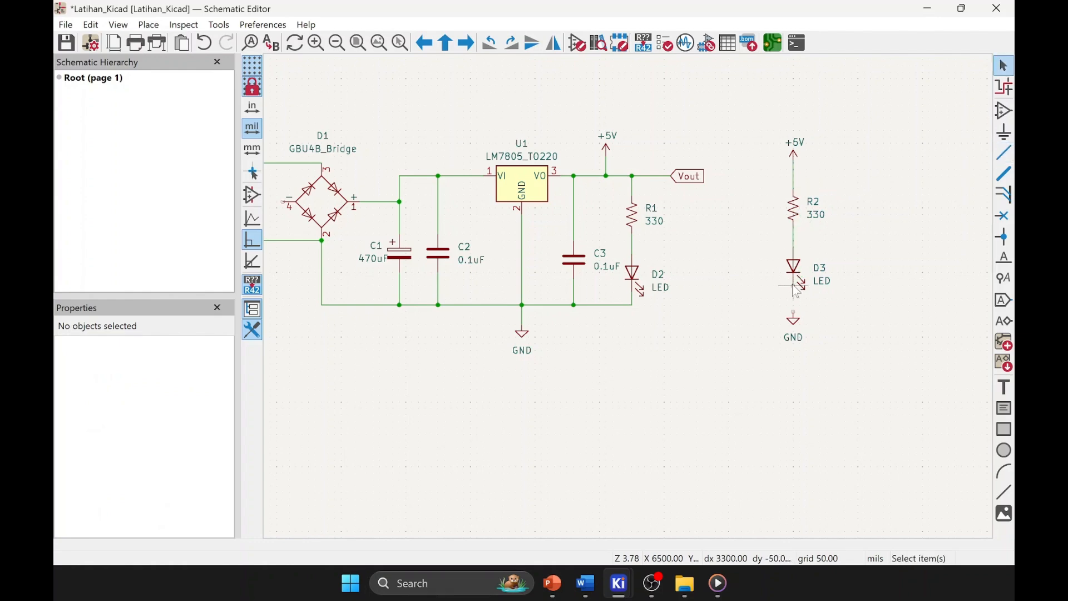
pyautogui.press('w')
pyautogui.click(794, 315)
pyautogui.press('Escape')
# - Move the complete +5V, R2, D3 and GND branch slightly upward and toward the Vout circuit
pyautogui.moveTo(739, 233); pyautogui.dragTo(785, 259, button='middle')
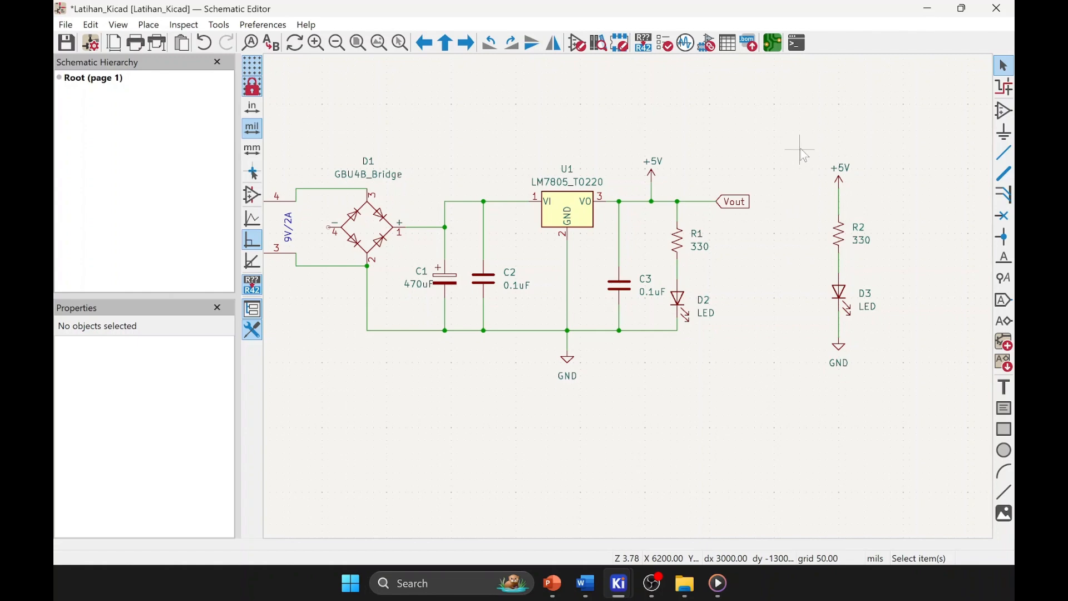
pyautogui.moveTo(802, 149); pyautogui.dragTo(917, 409)
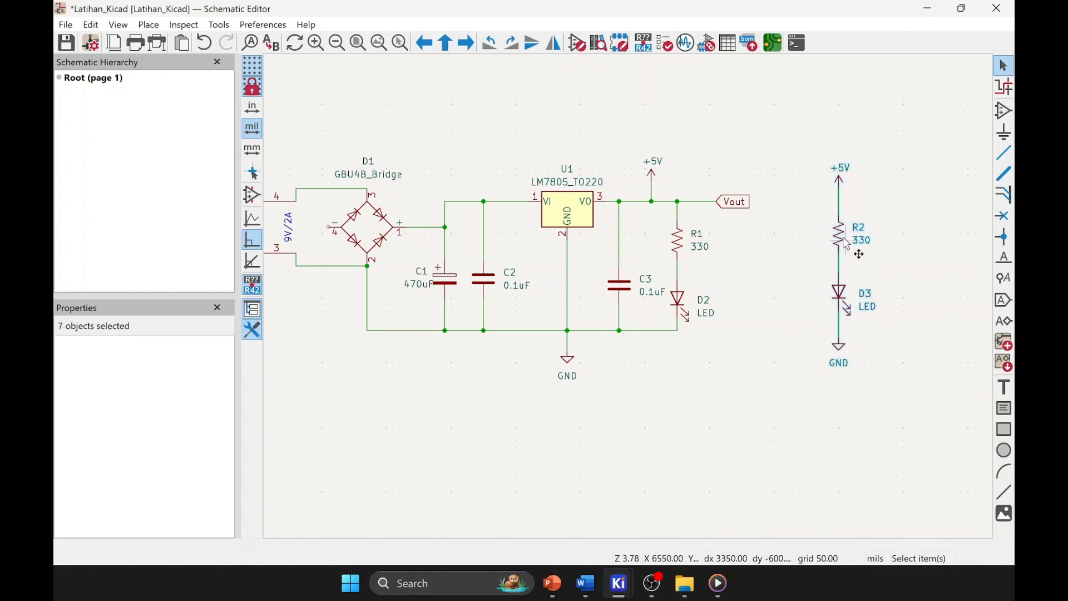
pyautogui.moveTo(842, 233); pyautogui.dragTo(836, 236)
pyautogui.click(759, 301)
# - Select the GND symbol under regulator U1 and the one below LED D3 to compare the ground connections
pyautogui.moveTo(746, 377); pyautogui.dragTo(638, 408, button='middle')
pyautogui.moveTo(436, 363); pyautogui.dragTo(523, 426)
pyautogui.moveTo(707, 345); pyautogui.dragTo(785, 431)
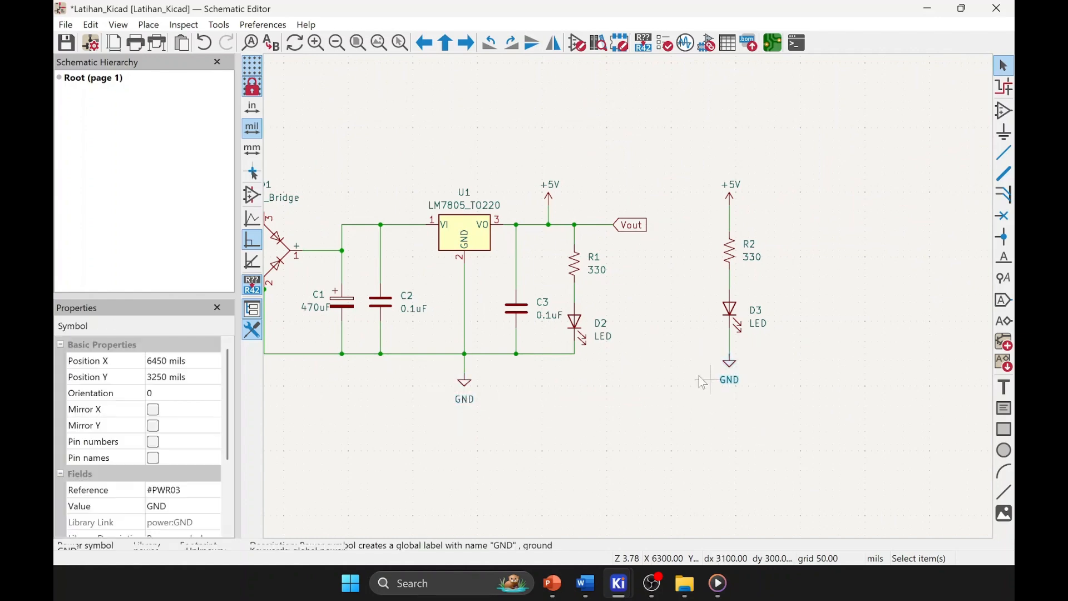
# - Compare the +5V symbol beside Vout with the one above R2, and check the latter's value field
pyautogui.moveTo(529, 156); pyautogui.dragTo(595, 216)
pyautogui.moveTo(683, 153); pyautogui.dragTo(766, 198)
pyautogui.click(796, 225)
pyautogui.moveTo(775, 205); pyautogui.dragTo(732, 240, button='middle')
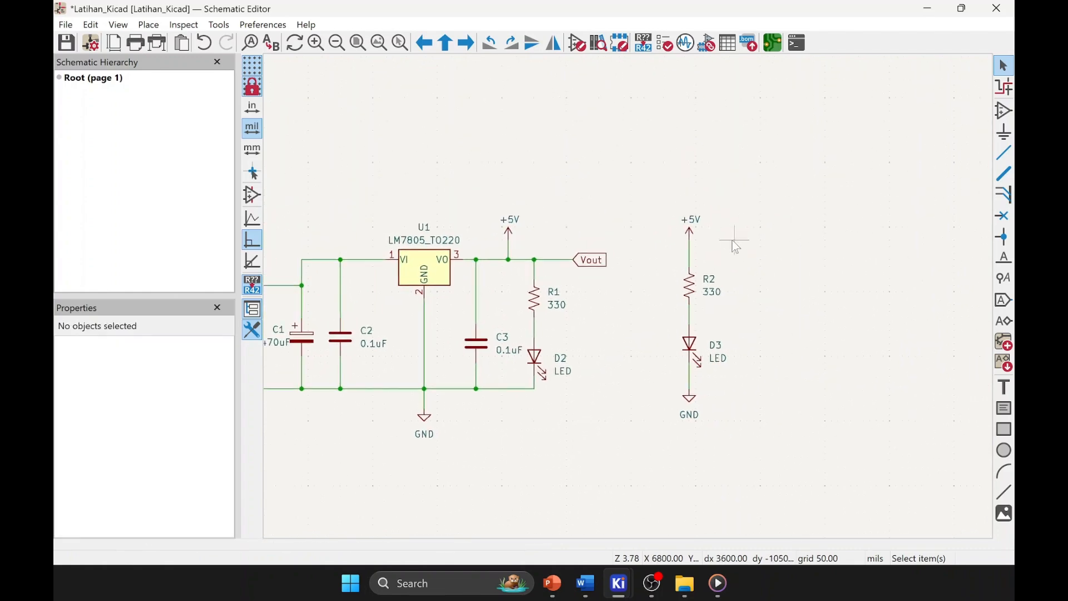
pyautogui.doubleClick(703, 224)
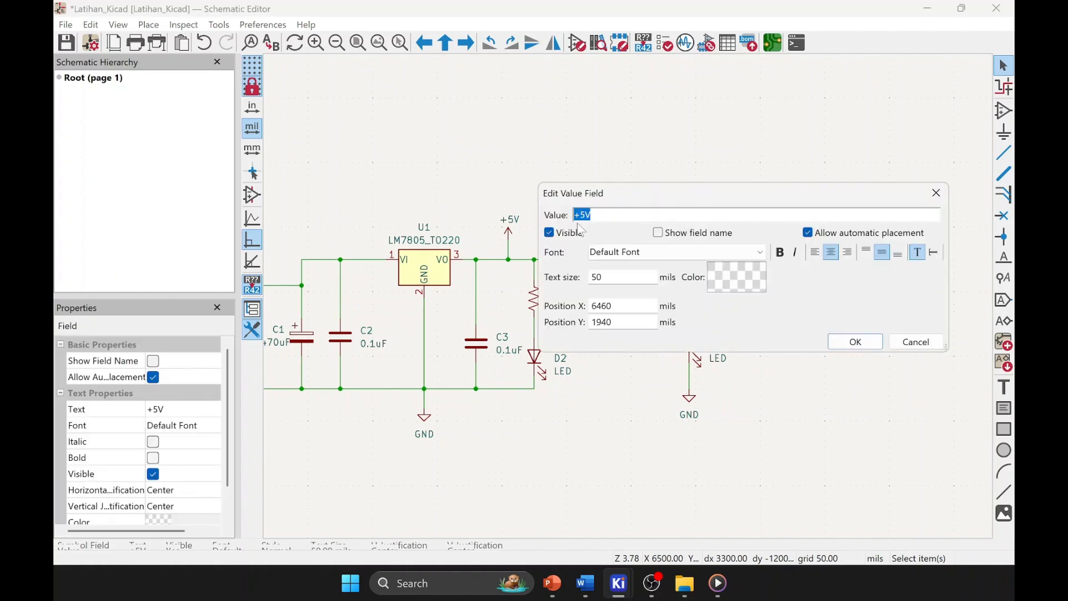
pyautogui.click(585, 216)
pyautogui.click(844, 346)
pyautogui.press('w')
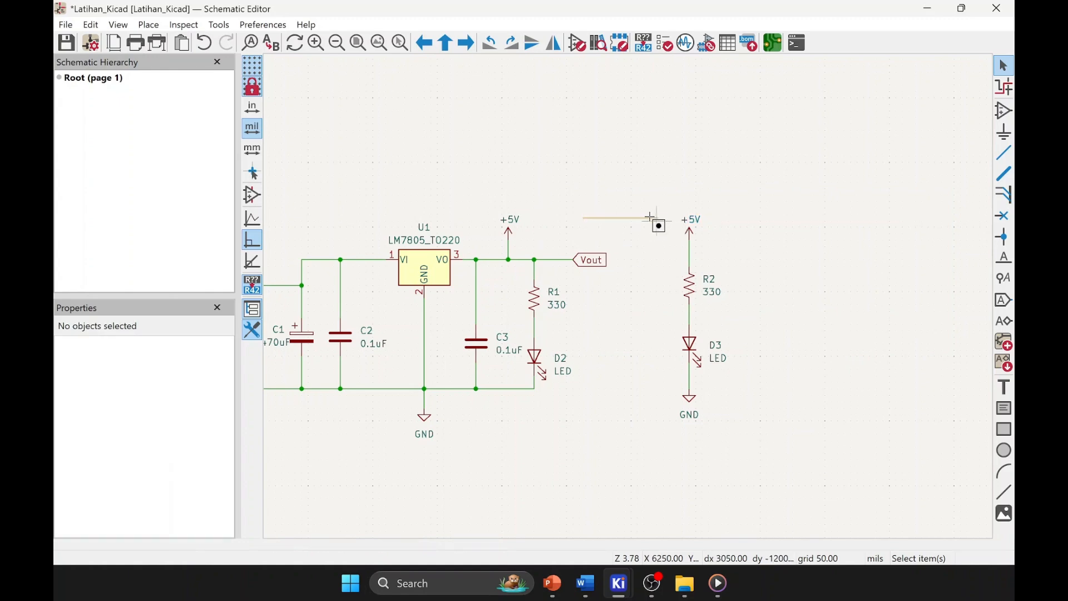
pyautogui.moveTo(650, 217); pyautogui.dragTo(634, 218)
pyautogui.moveTo(607, 202); pyautogui.dragTo(710, 173, button='middle')
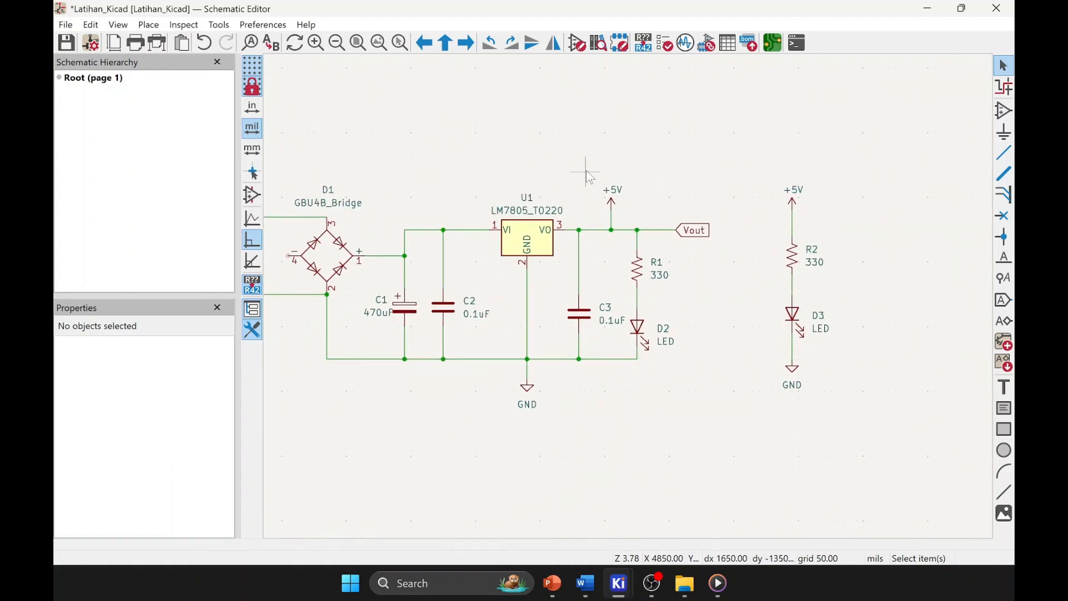
# - Select the two +5V symbols in turn and view their place in the whole circuit
pyautogui.click(613, 189)
pyautogui.click(794, 192)
pyautogui.moveTo(713, 353); pyautogui.dragTo(787, 326, button='middle')
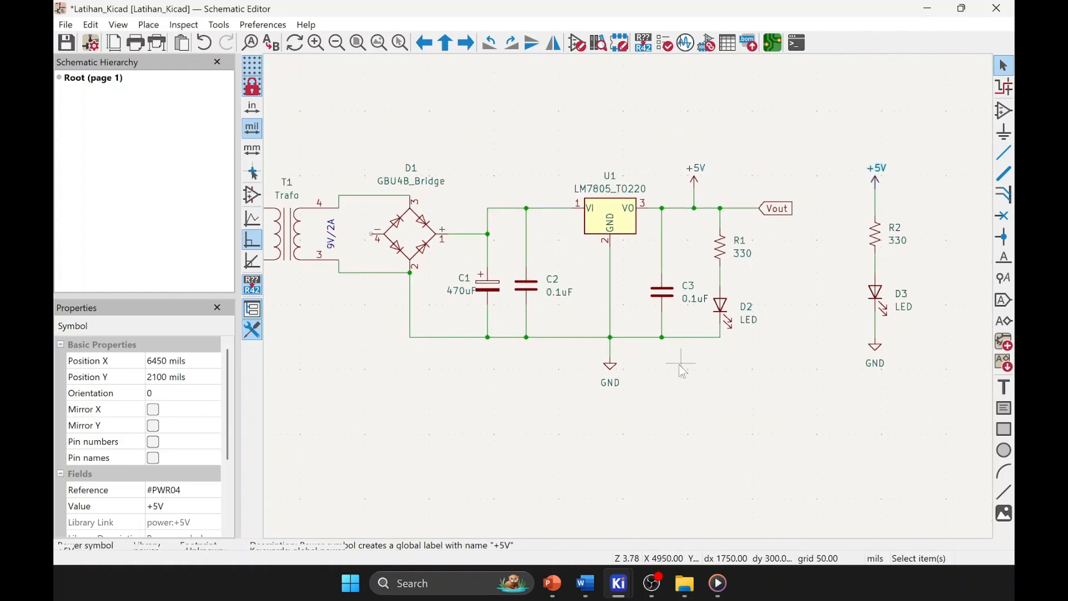
pyautogui.scroll(-3, 699, 362)
pyautogui.scroll(1, 551, 210)
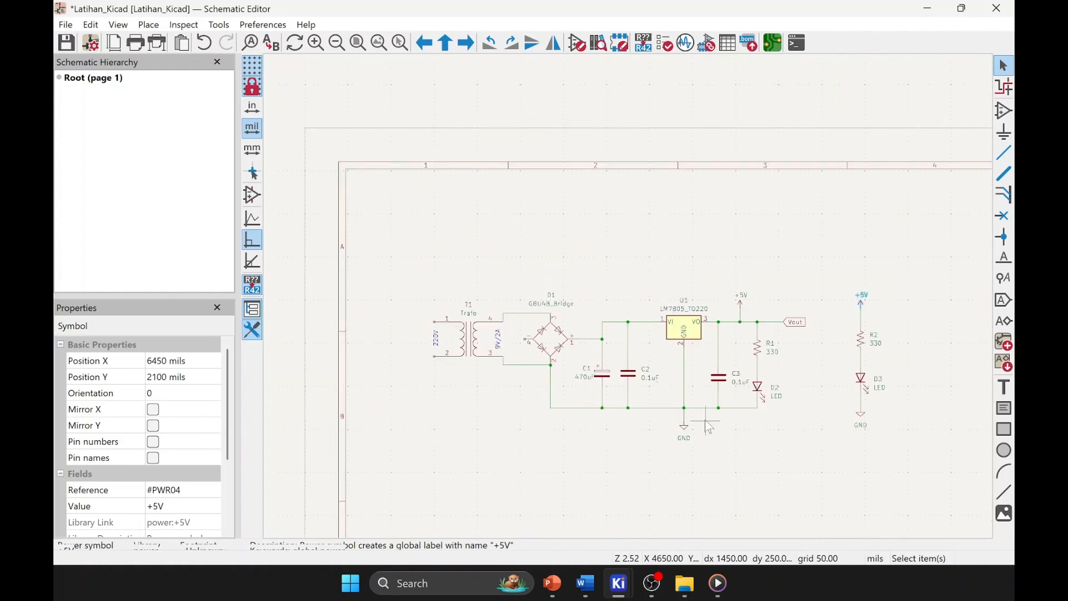
pyautogui.moveTo(706, 421); pyautogui.dragTo(679, 383, button='middle')
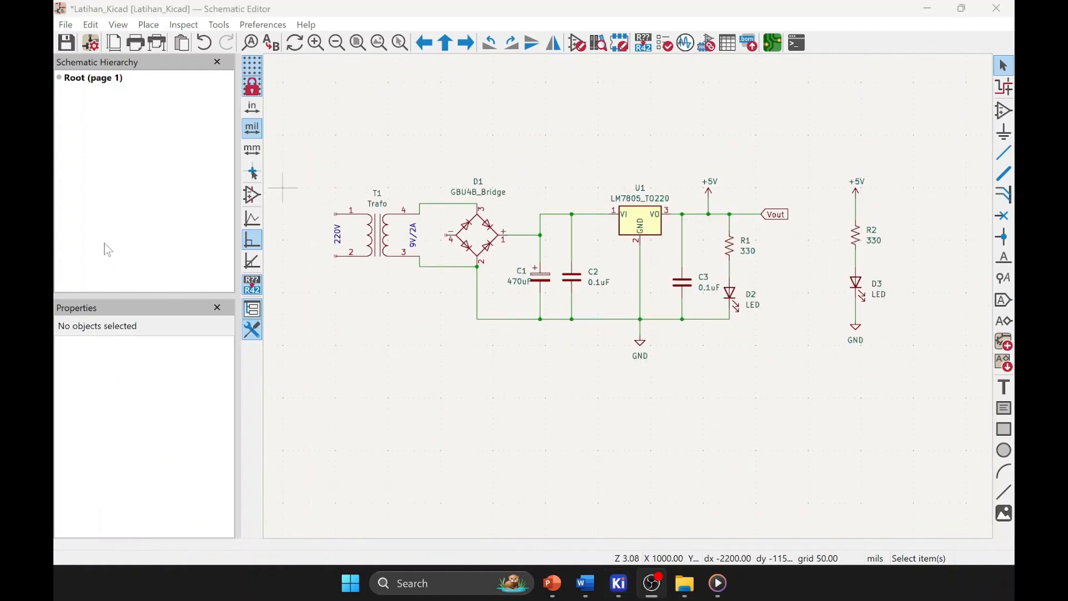
# - Examine the finished schematic by highlighting the whole circuit and the separate R2 and D3 branch
pyautogui.moveTo(356, 162); pyautogui.dragTo(379, 179, button='middle')
pyautogui.moveTo(346, 155); pyautogui.dragTo(929, 456)
pyautogui.moveTo(928, 456); pyautogui.dragTo(901, 446, button='middle')
pyautogui.click(839, 410)
pyautogui.moveTo(822, 167); pyautogui.dragTo(922, 412)
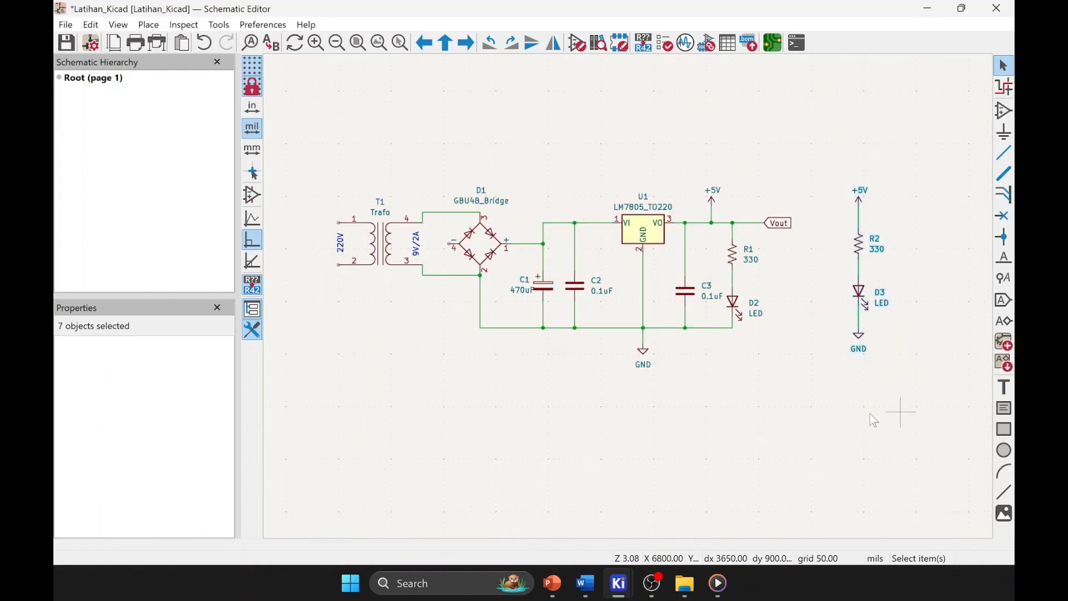
pyautogui.click(738, 402)
pyautogui.moveTo(829, 178); pyautogui.dragTo(917, 412)
pyautogui.click(745, 388)
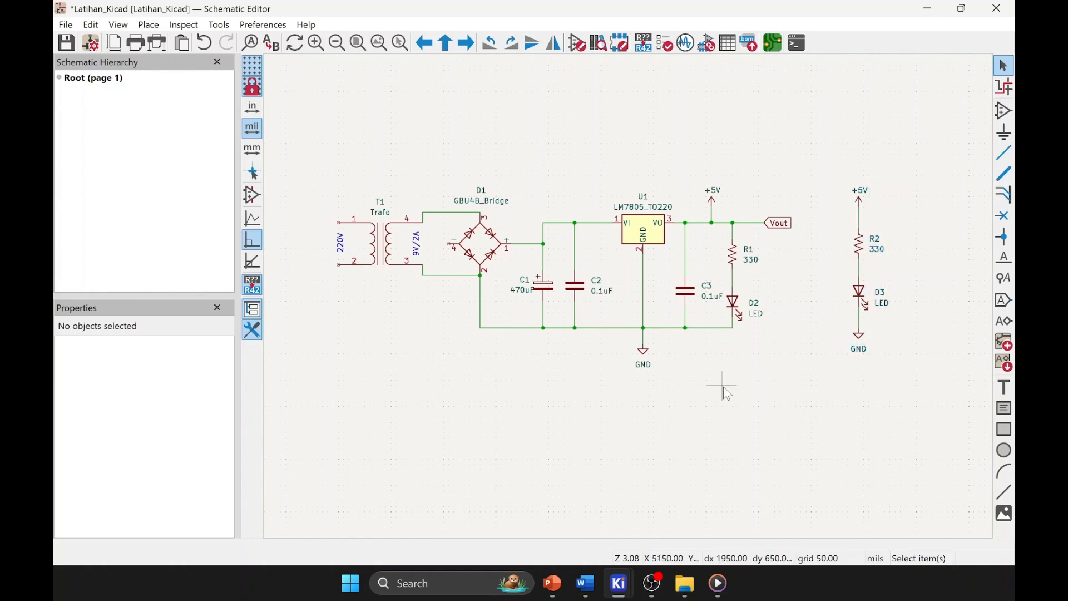
pyautogui.moveTo(724, 387); pyautogui.dragTo(748, 393, button='middle')
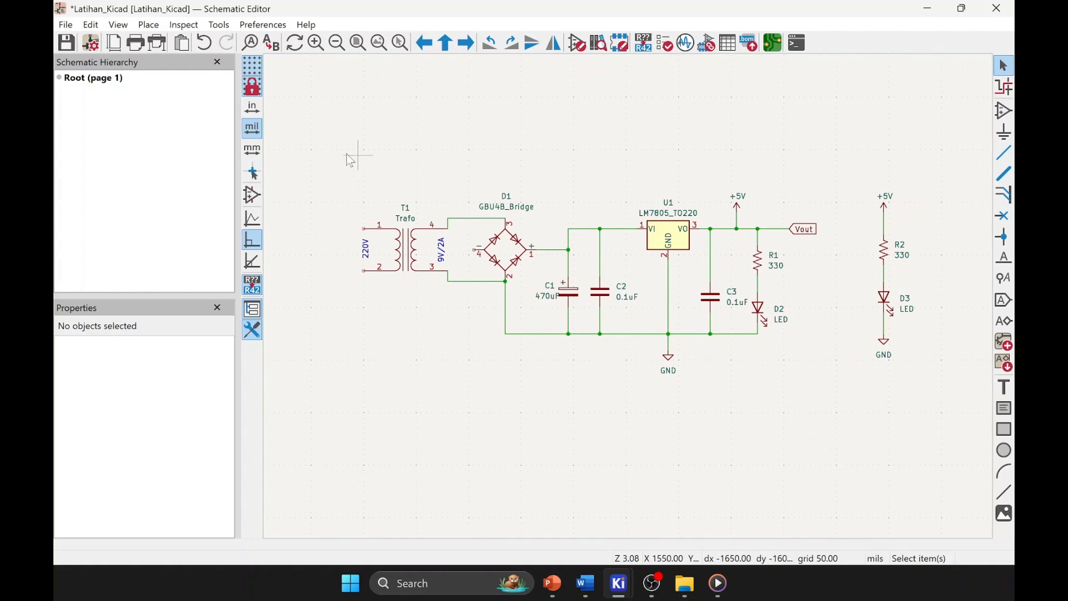
pyautogui.moveTo(334, 155); pyautogui.dragTo(937, 425)
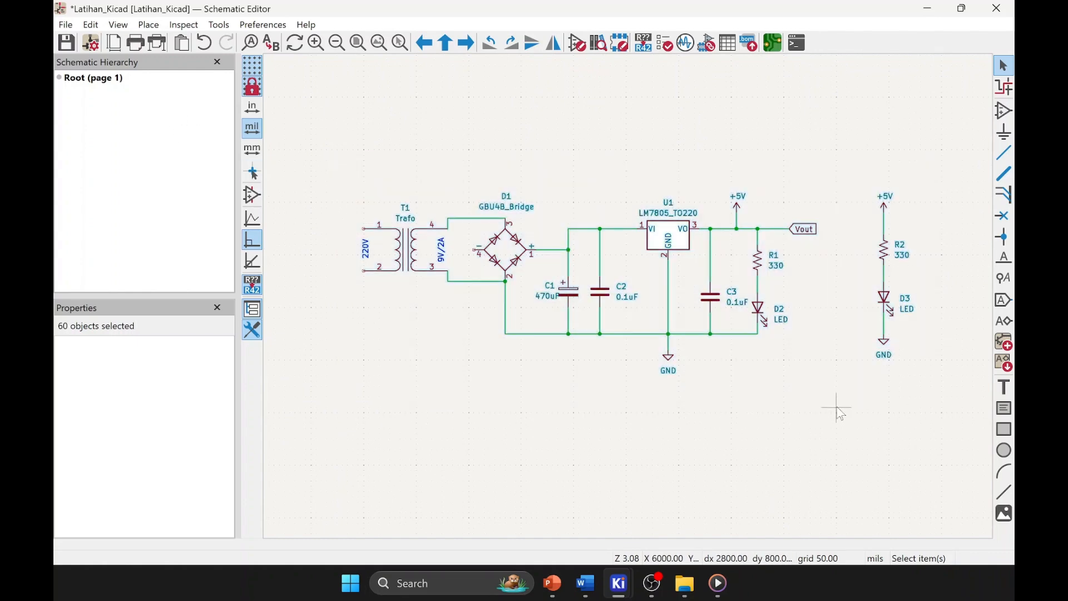
pyautogui.click(834, 406)
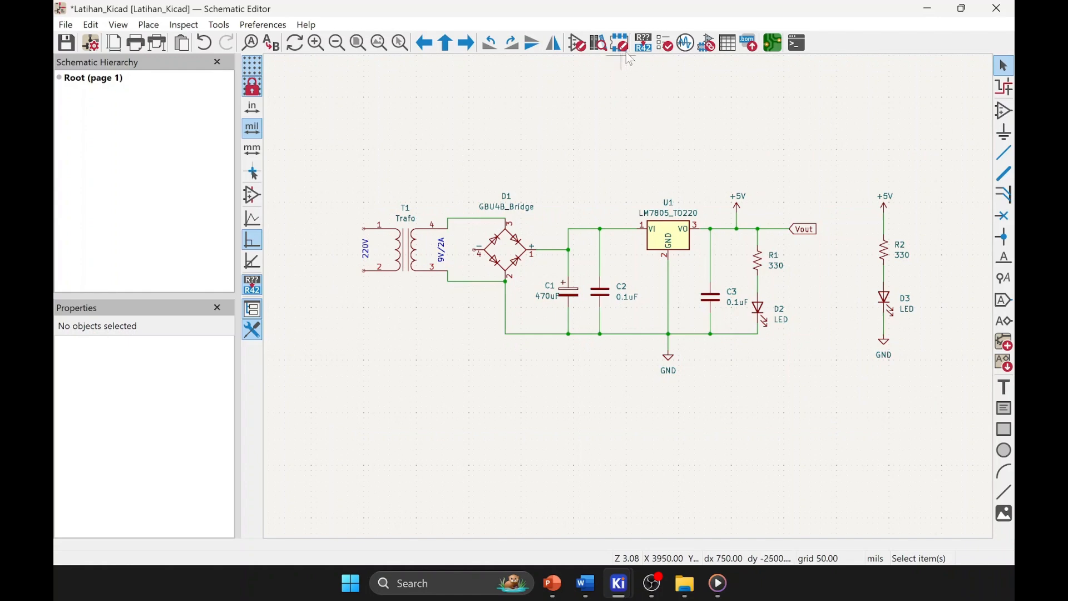
# - Open the footprint assignments and review the entries for the capacitors, bridge D1 and the LEDs, ending with C1 selected
pyautogui.click(706, 44)
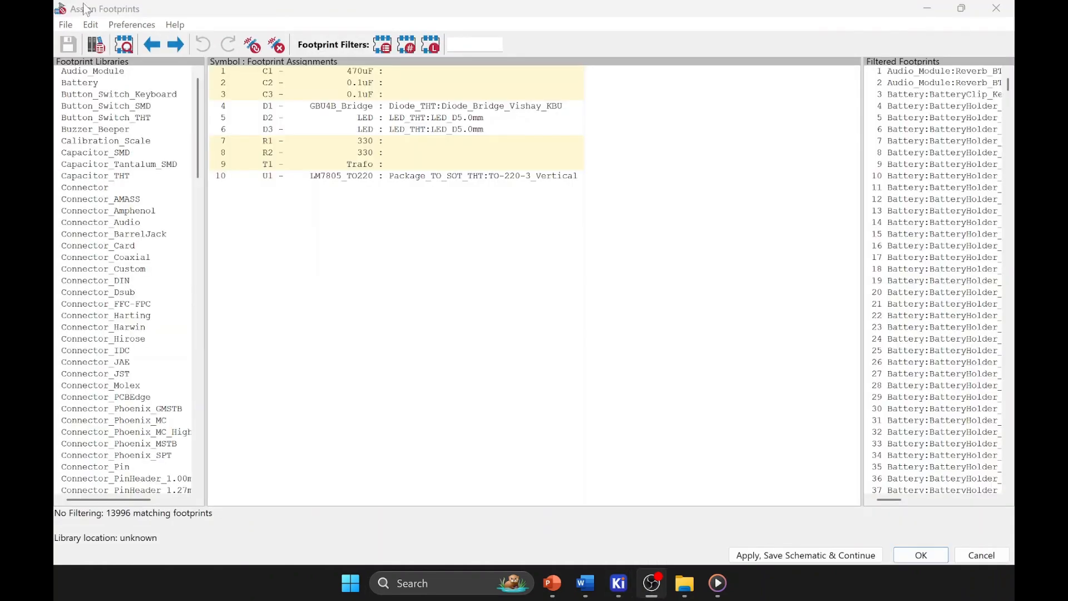
pyautogui.click(480, 69)
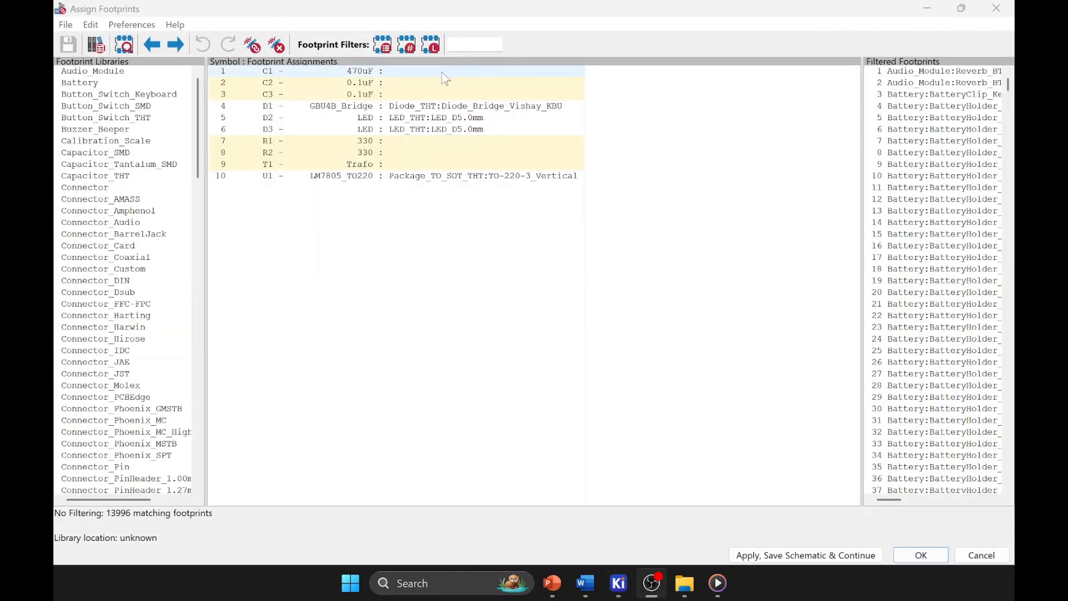
pyautogui.click(443, 107)
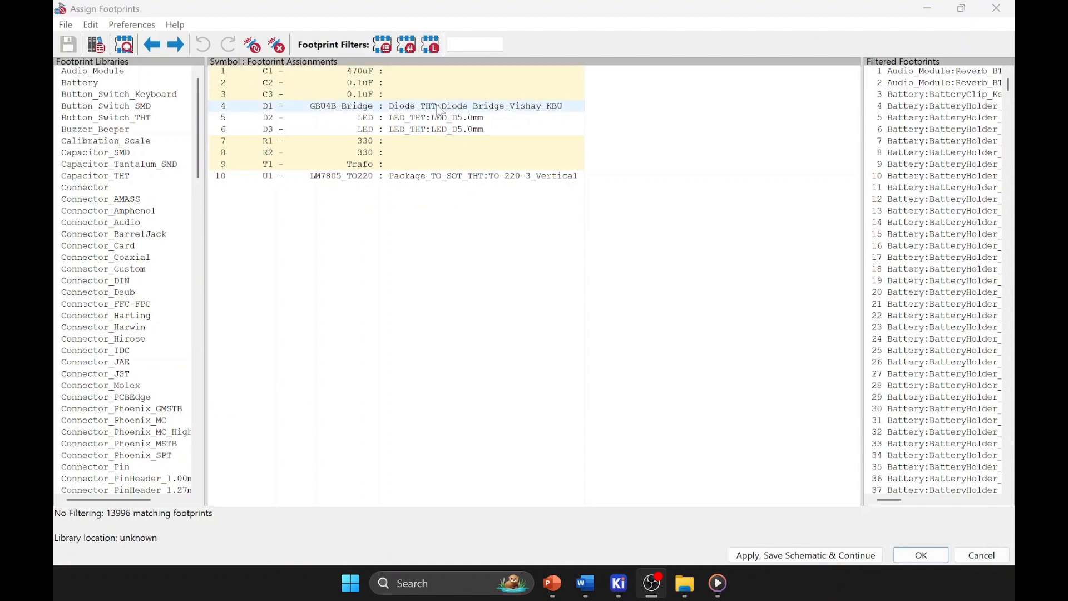
pyautogui.click(445, 117)
pyautogui.click(452, 127)
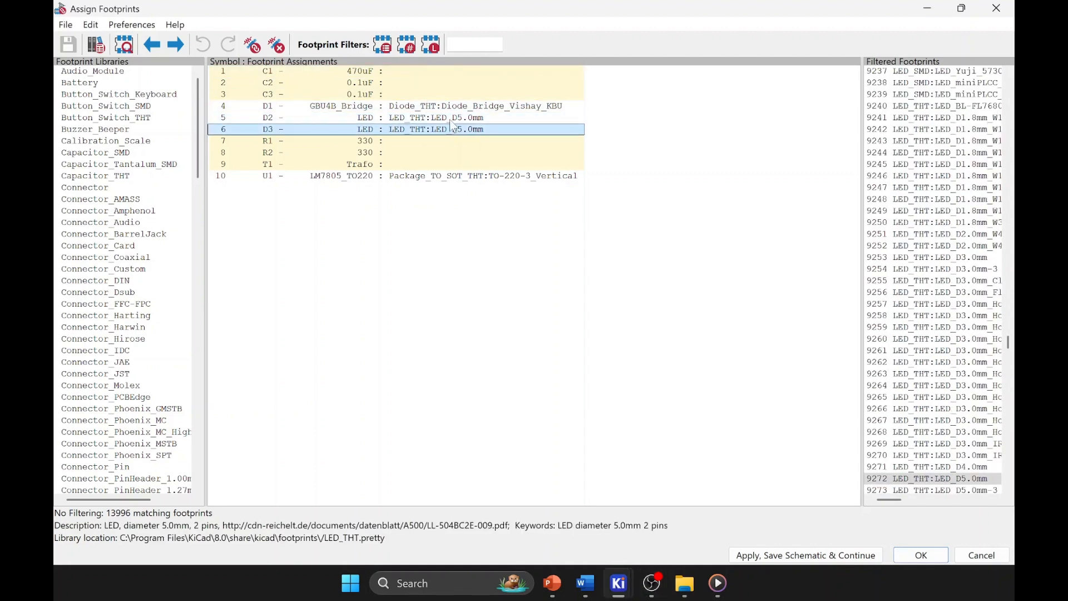
pyautogui.click(452, 106)
pyautogui.click(452, 118)
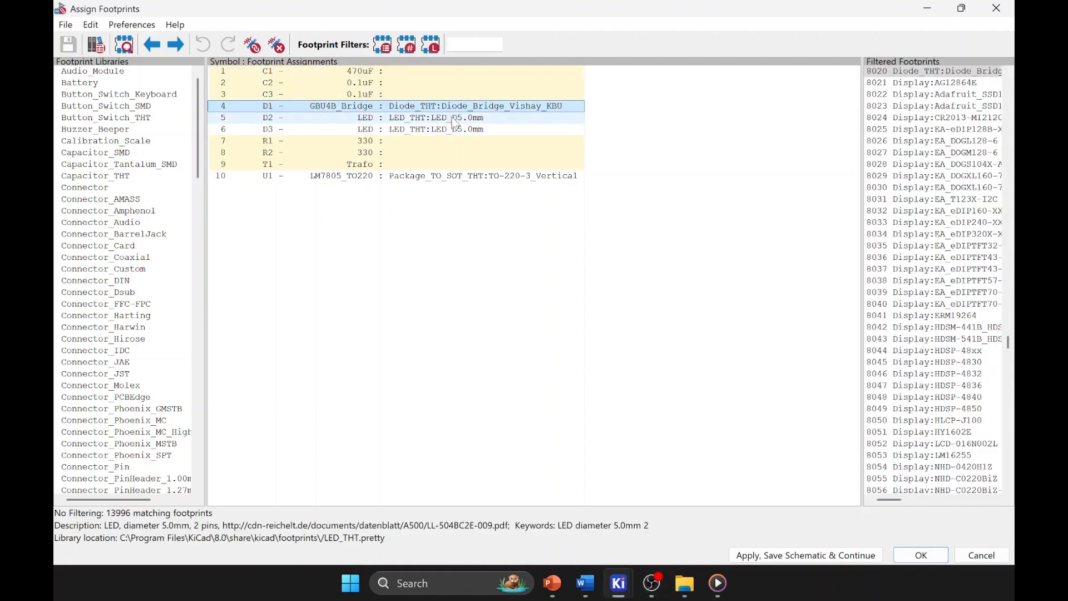
pyautogui.click(399, 74)
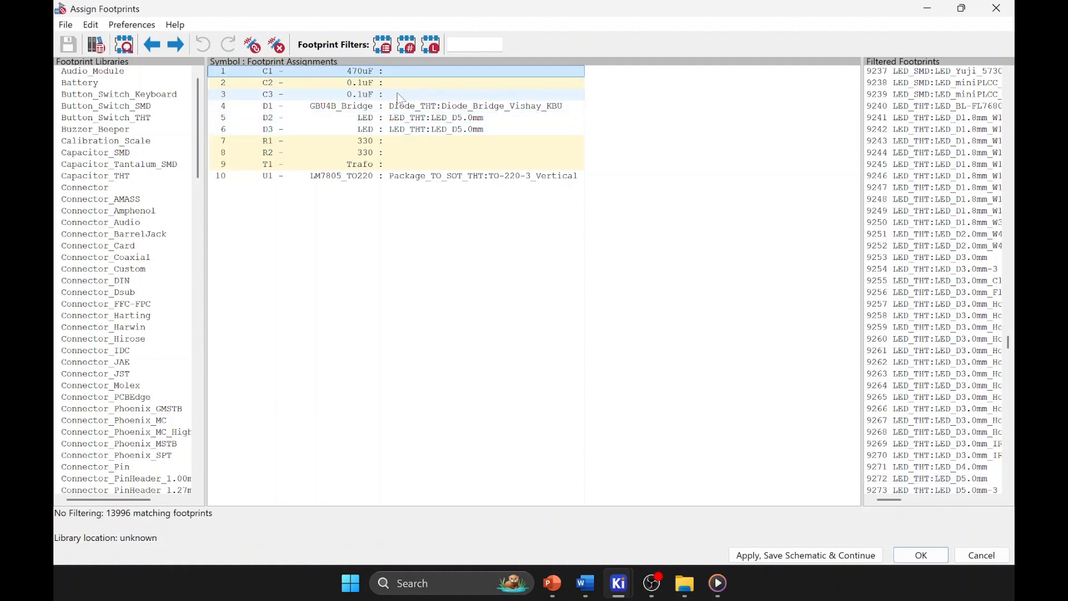
pyautogui.click(400, 95)
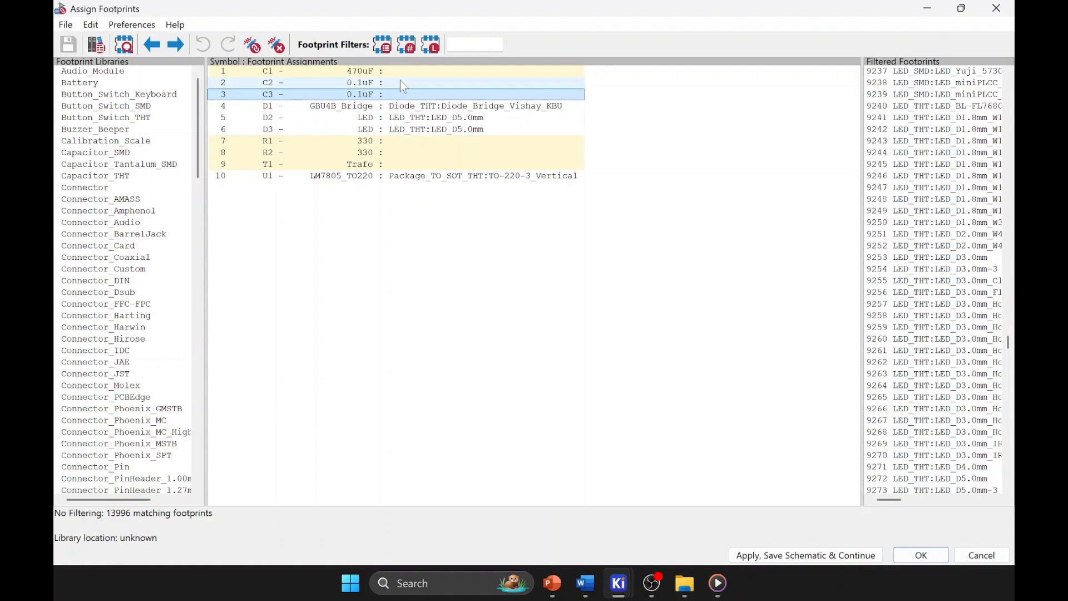
pyautogui.click(401, 71)
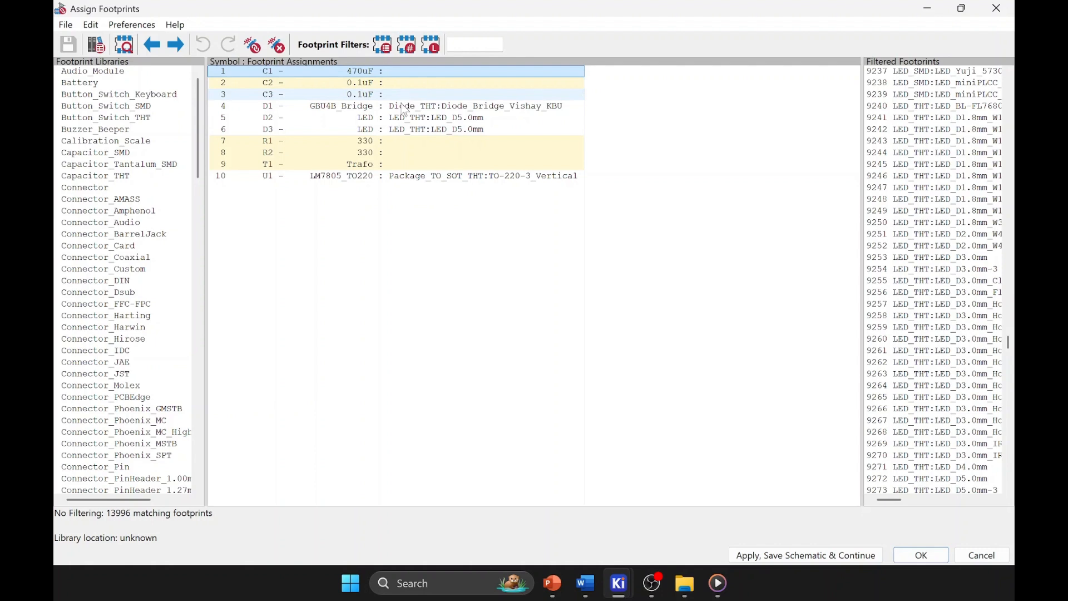
# - Widen the footprint library and filtered footprint lists, and filter by the Audio_Module library
pyautogui.moveTo(204, 188); pyautogui.dragTo(221, 188)
pyautogui.click(134, 73)
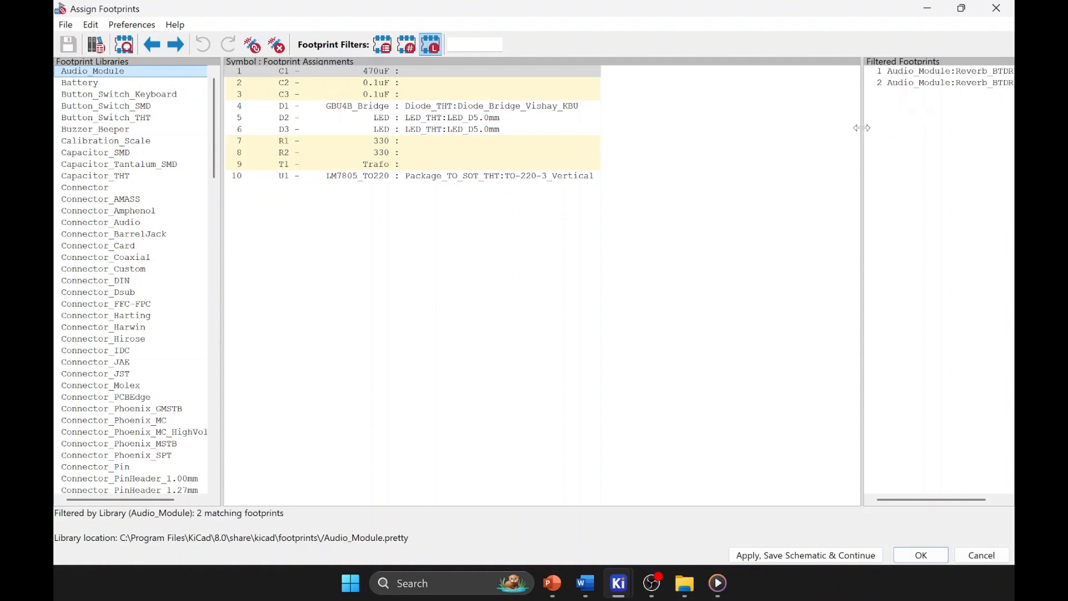
pyautogui.moveTo(863, 129); pyautogui.dragTo(805, 129)
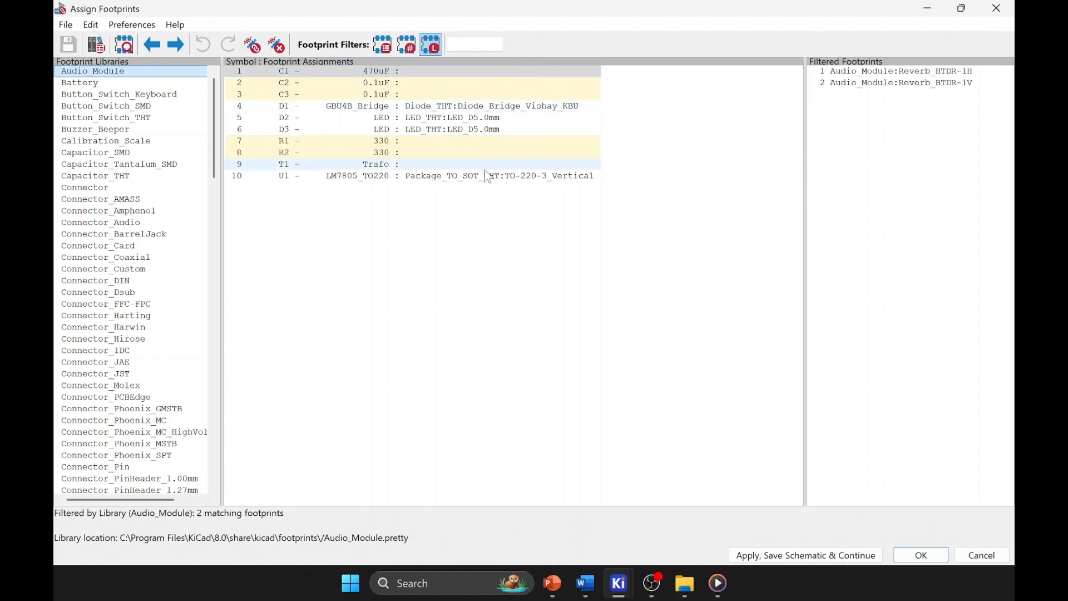
# - Try filtering the Audio_Module footprints by the text "capa" and clear the filter text
pyautogui.click(474, 44)
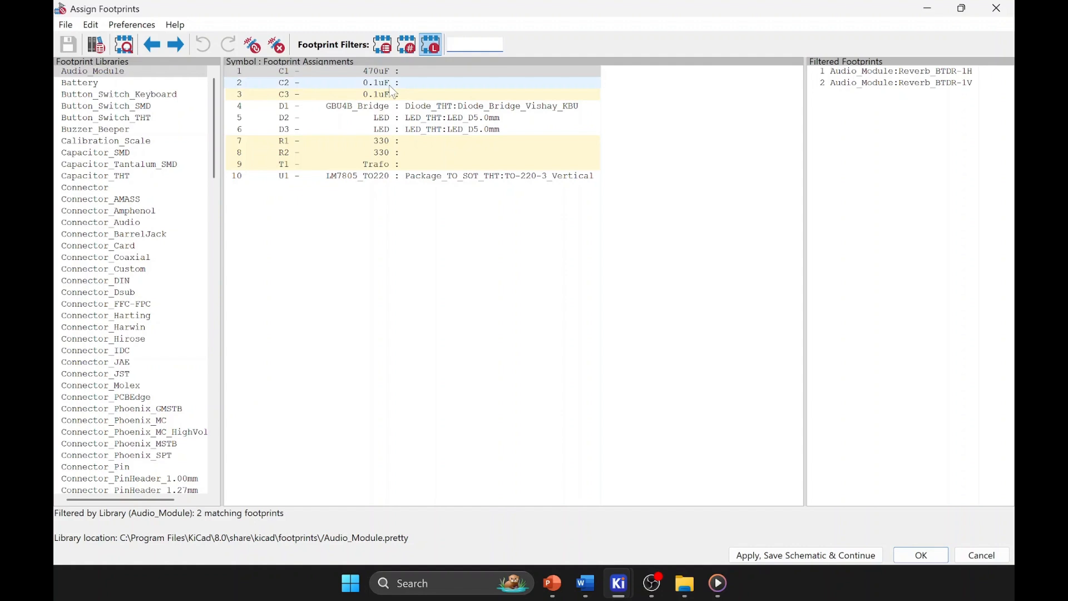
pyautogui.write('capa')
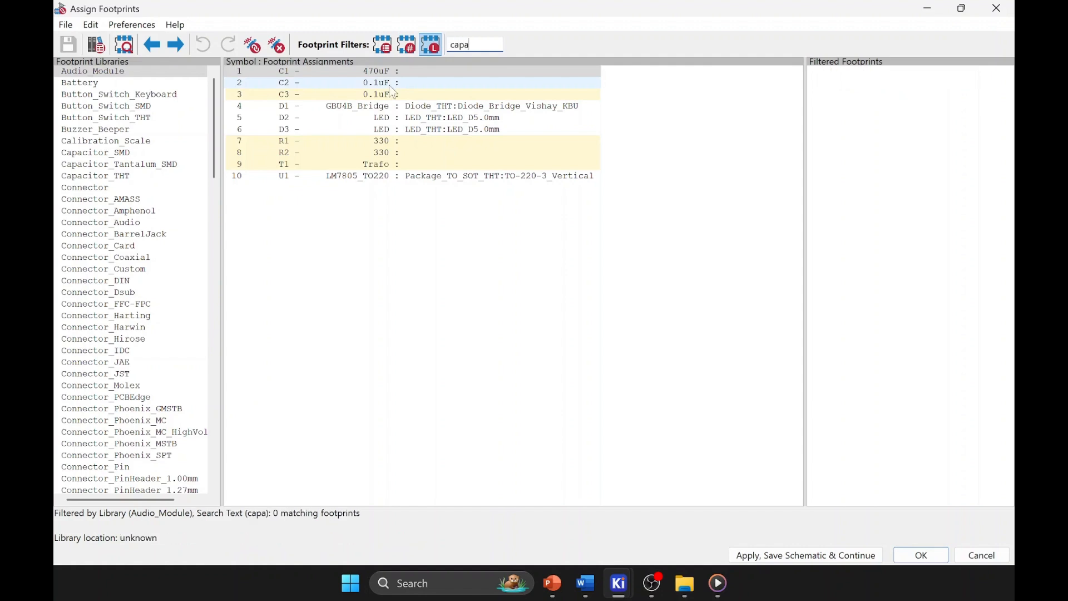
pyautogui.press('BackSpace')
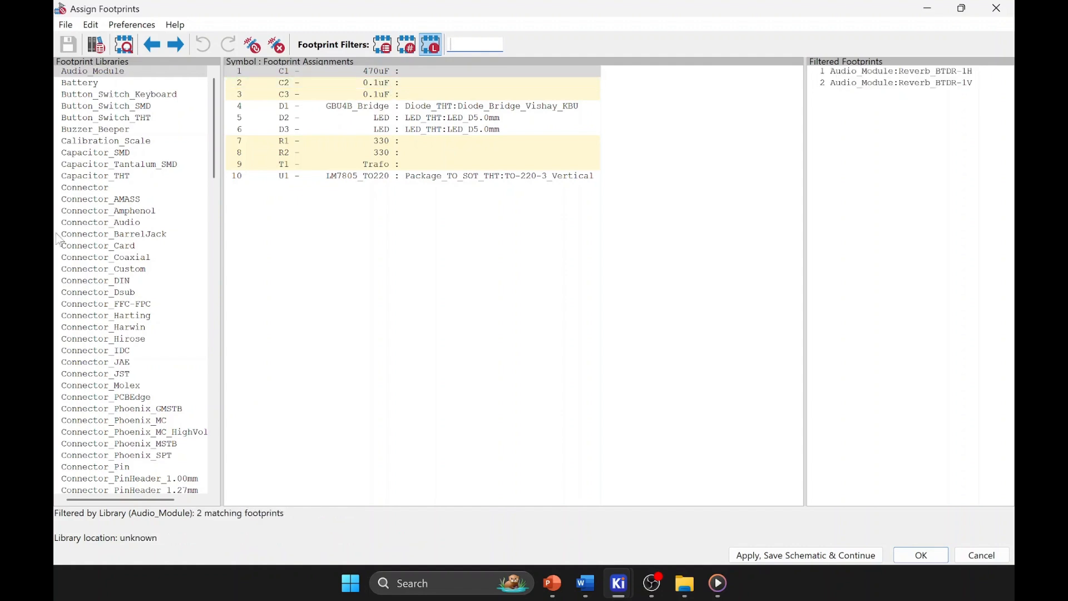
# - Filter the footprints to the Capacitor_SMD library with the search text 0805
pyautogui.click(121, 154)
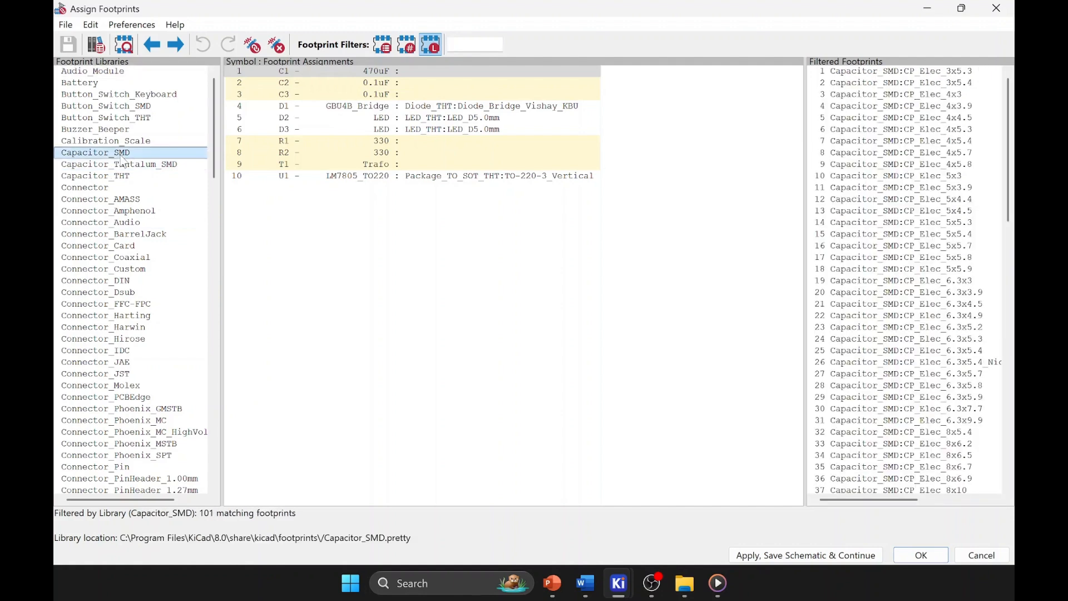
pyautogui.click(462, 45)
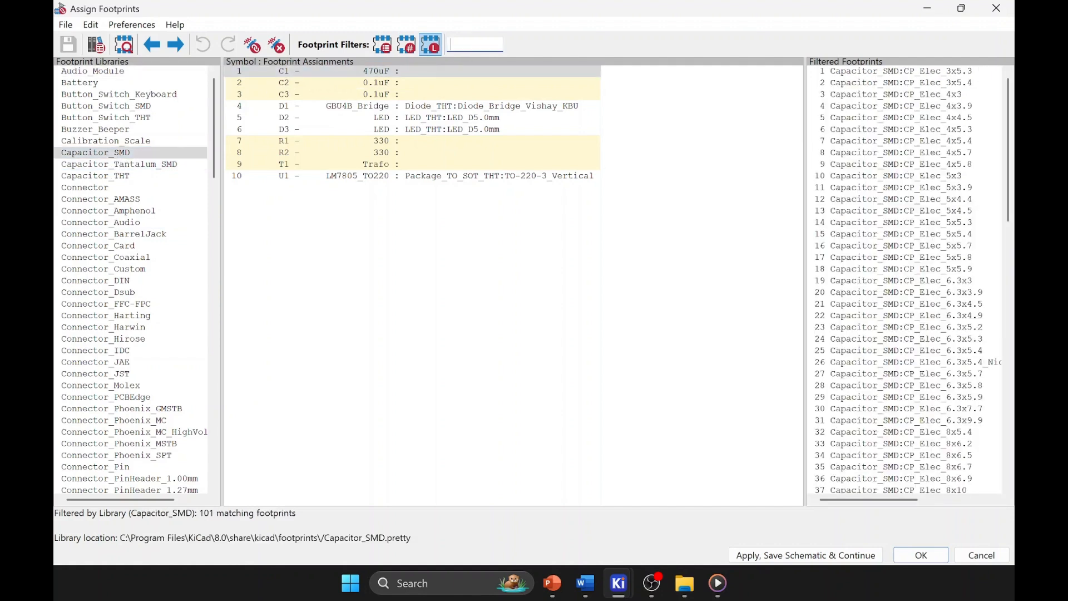
pyautogui.write('08')
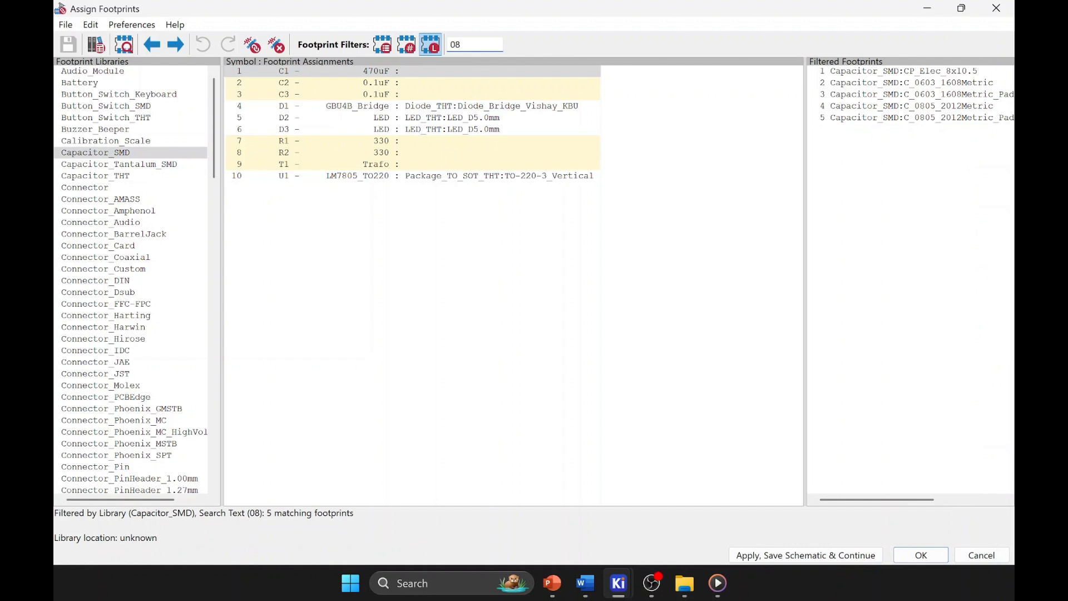
pyautogui.write('05')
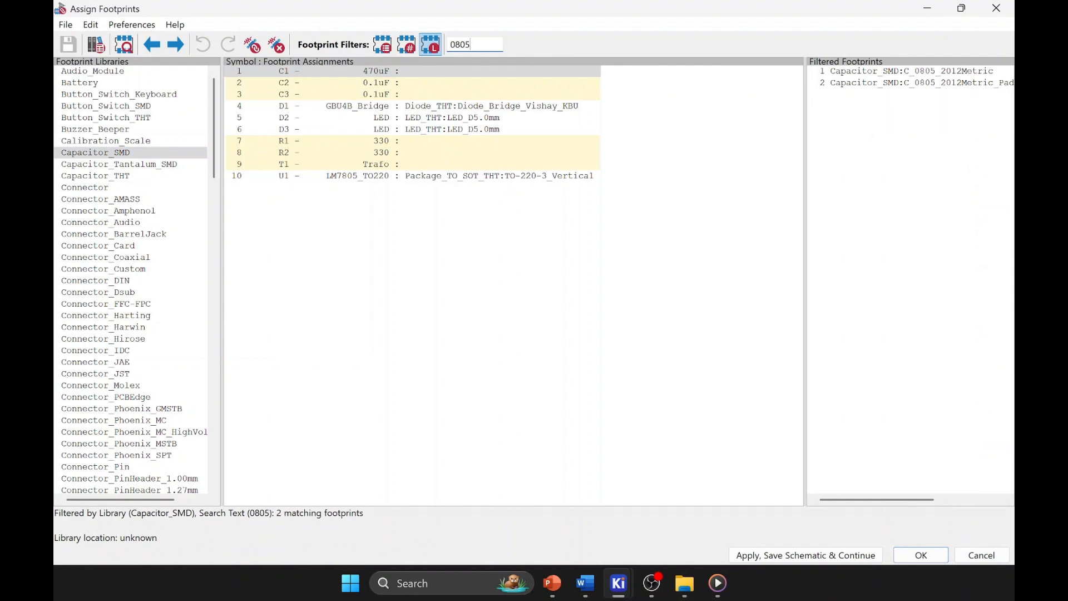
# - View the footprint drawing of Capacitor_SMD:C_0805_2012Metric
pyautogui.click(907, 72)
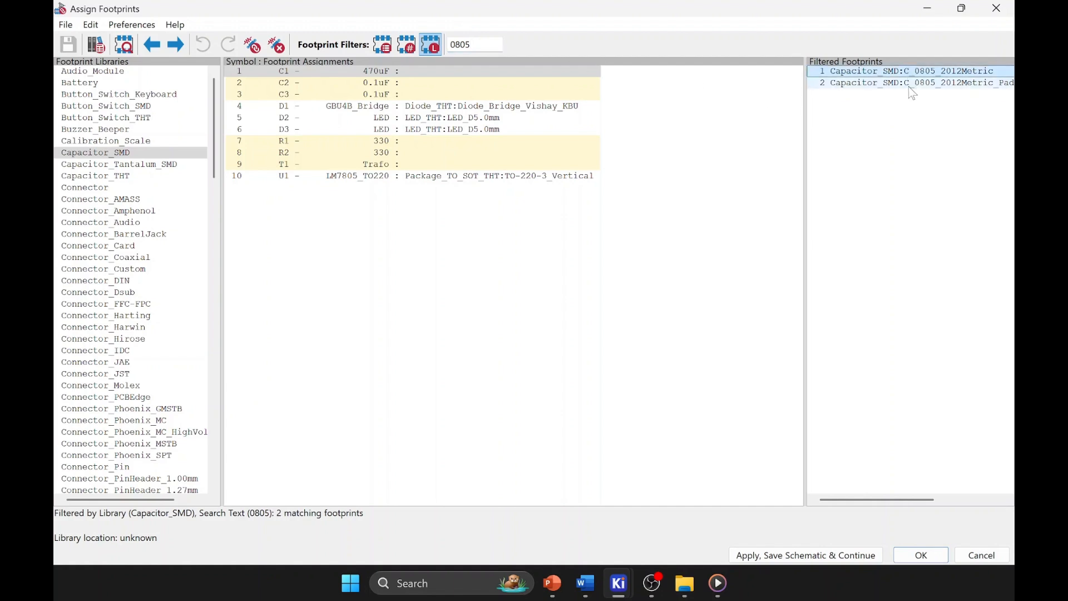
pyautogui.click(890, 83)
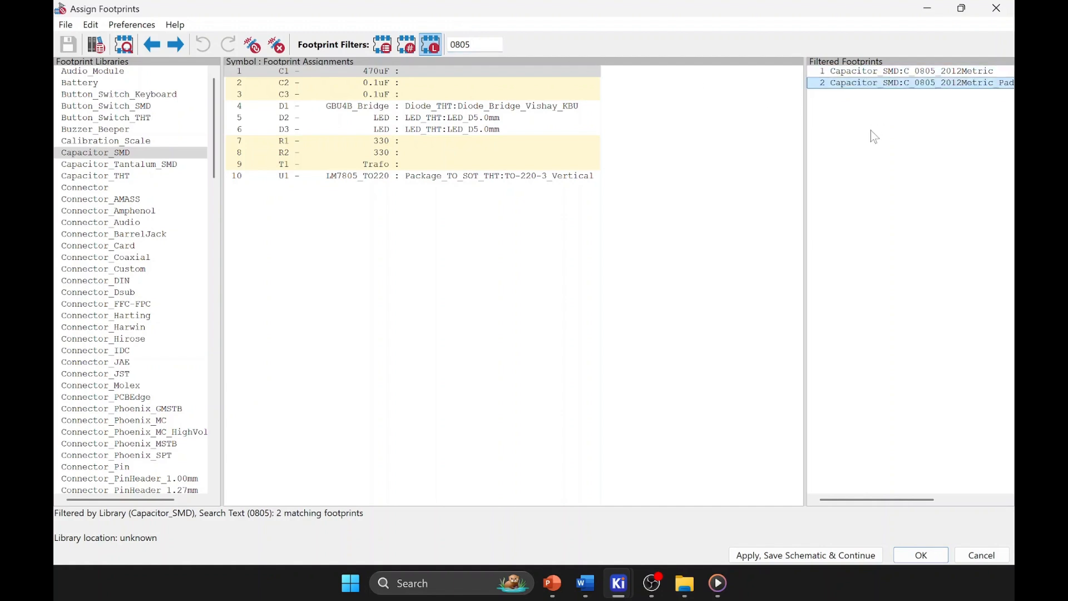
pyautogui.click(875, 71)
pyautogui.rightClick(878, 73)
pyautogui.click(912, 82)
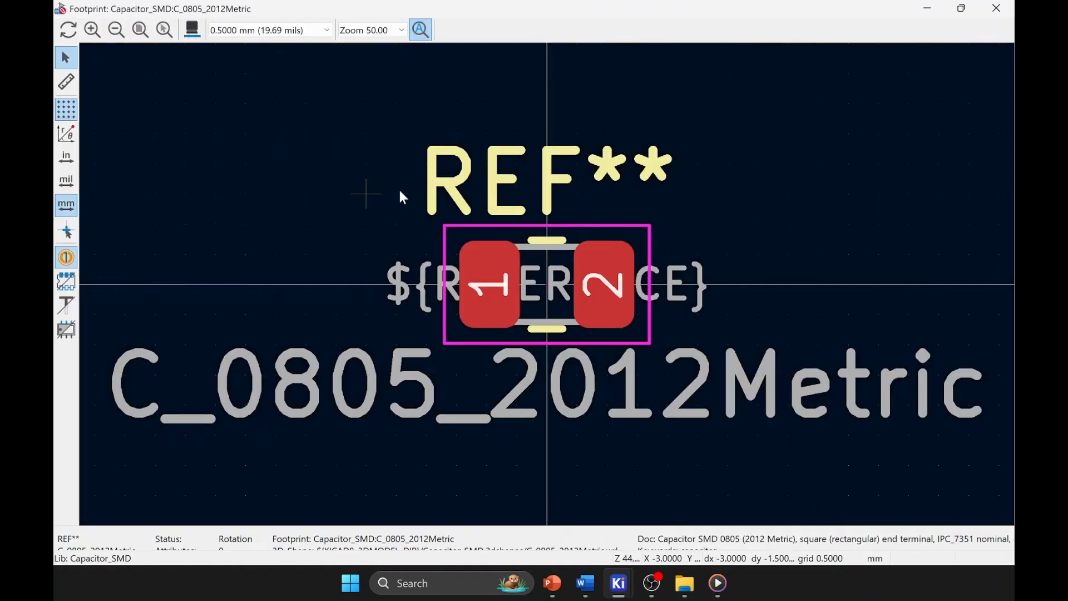
# - Inspect the C_0805_2012Metric capacitor model in 3D from a tilted angle and close the 3D view
pyautogui.click(196, 37)
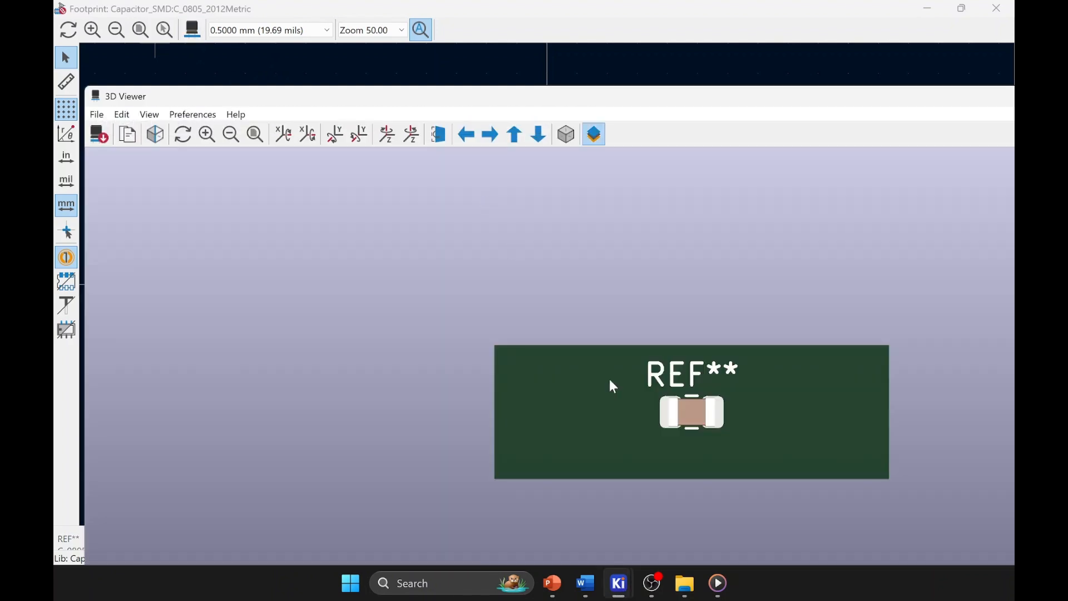
pyautogui.moveTo(685, 384); pyautogui.dragTo(683, 431)
pyautogui.moveTo(652, 101); pyautogui.dragTo(444, 85)
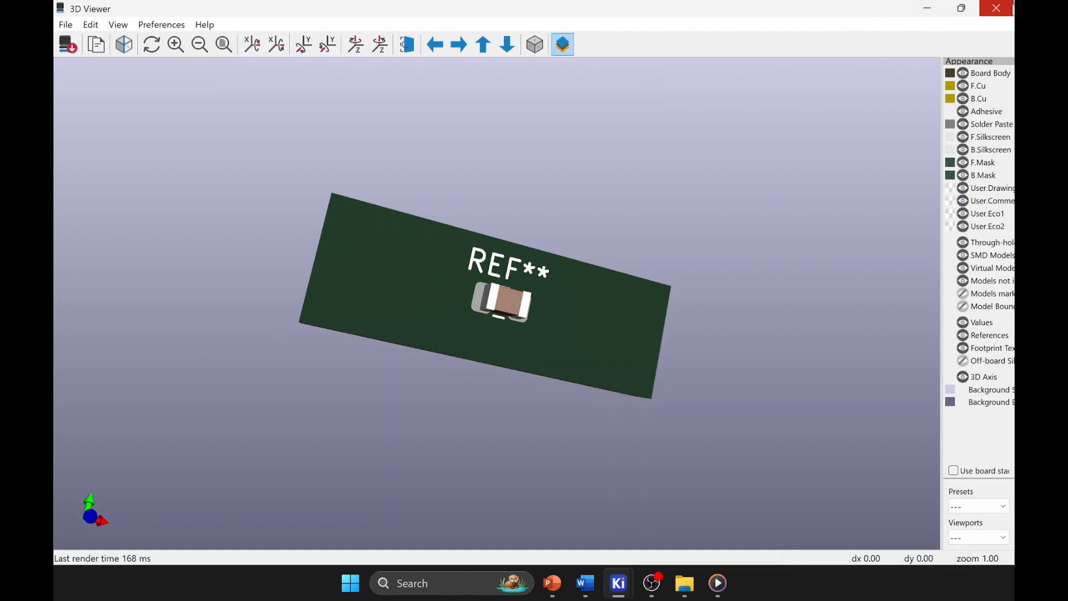
pyautogui.click(1008, 6)
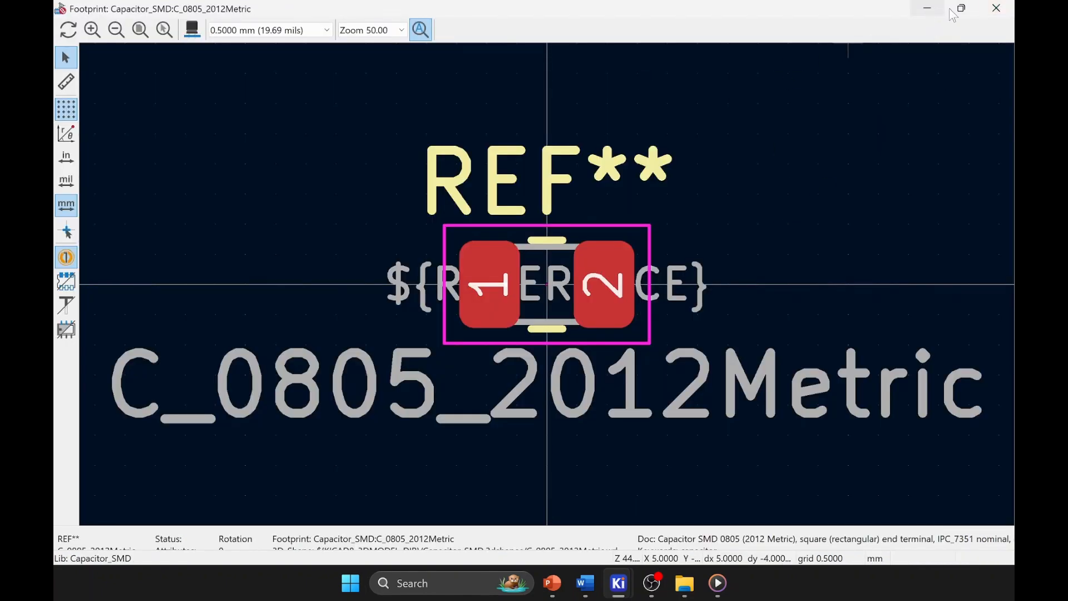
# - Close the footprint view, clear the 0805 search text and filter the footprints to the Capacitor_THT library
pyautogui.click(997, 7)
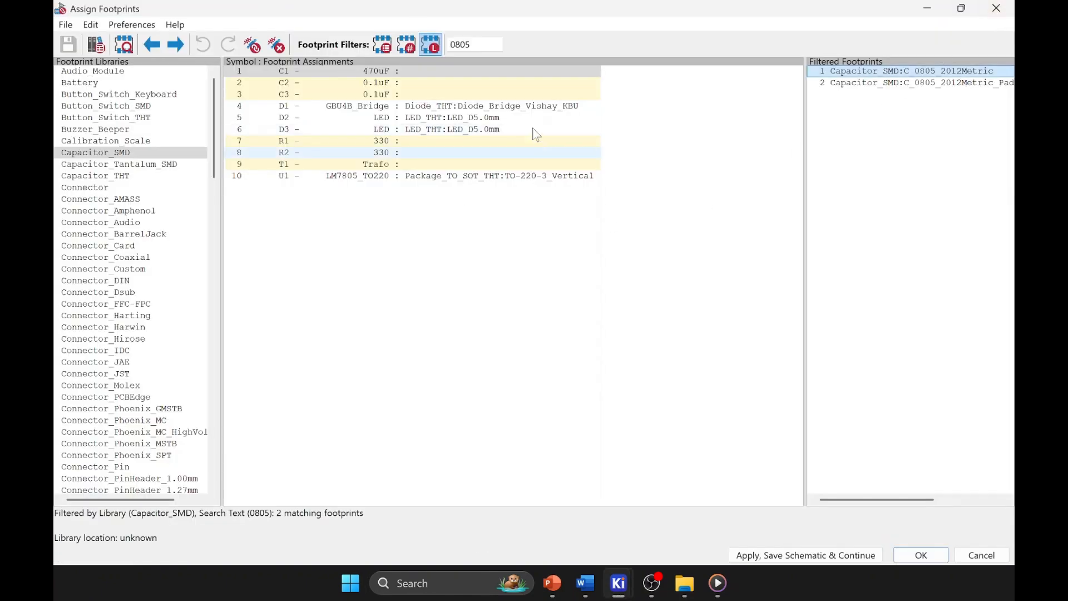
pyautogui.doubleClick(462, 44)
pyautogui.press('BackSpace')
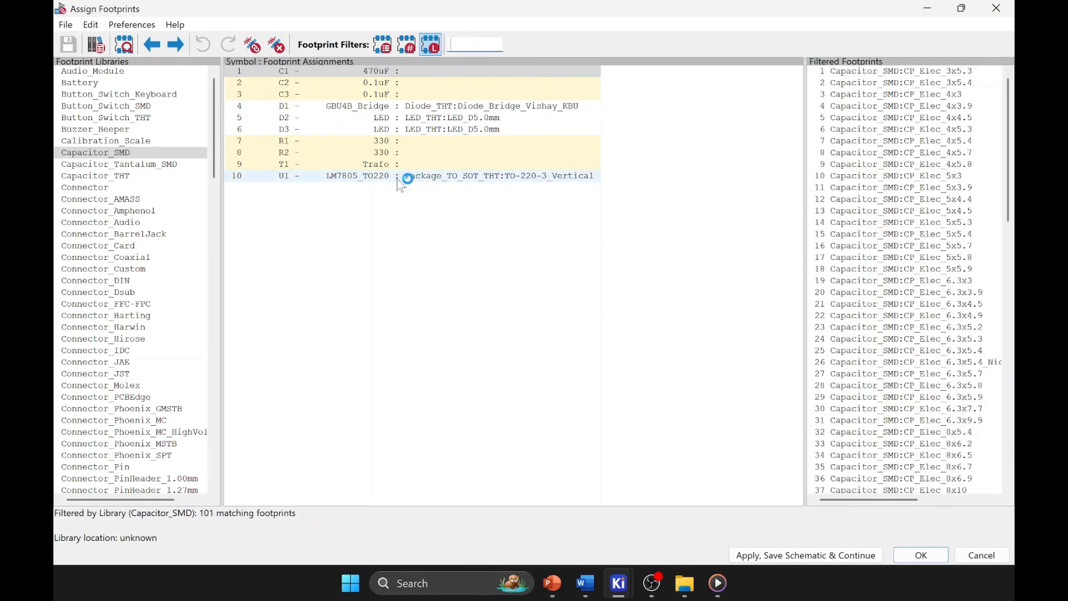
pyautogui.click(130, 154)
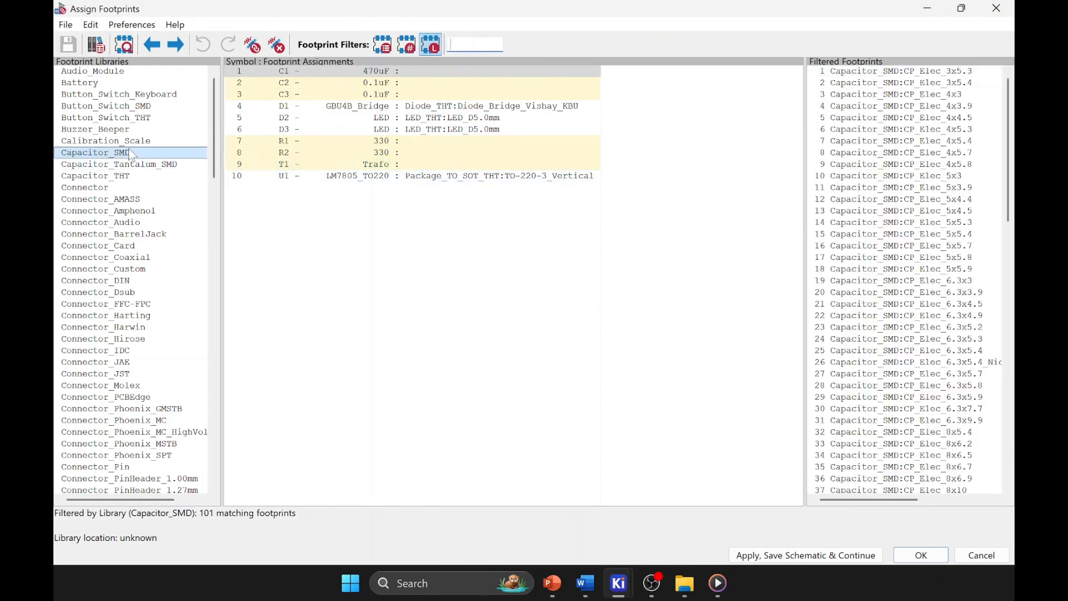
pyautogui.click(138, 176)
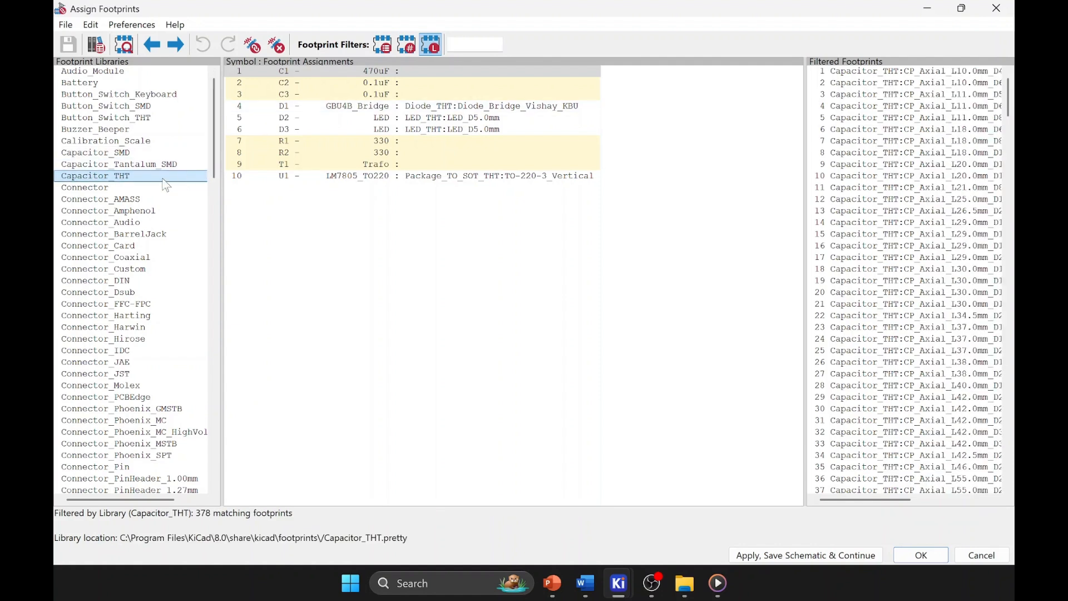
# - Widen the filtered footprint list and view the drawing of Capacitor_THT:CP_Radial_D12.5mm_P5.00mm
pyautogui.moveTo(806, 103); pyautogui.dragTo(731, 100)
pyautogui.click(799, 75)
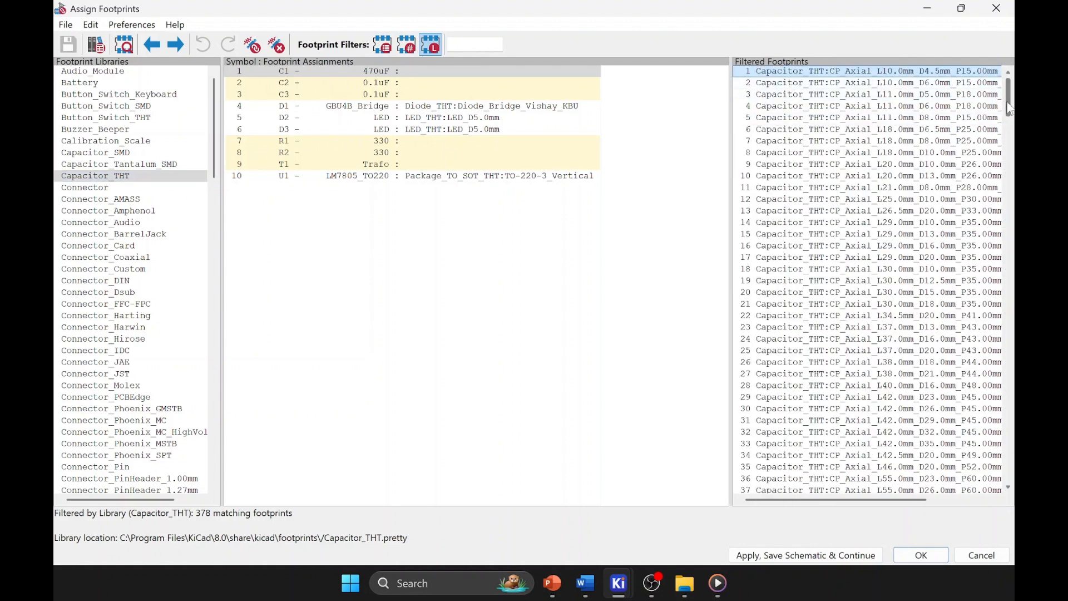
pyautogui.moveTo(1011, 103); pyautogui.dragTo(1011, 167)
pyautogui.scroll(-3, 852, 190)
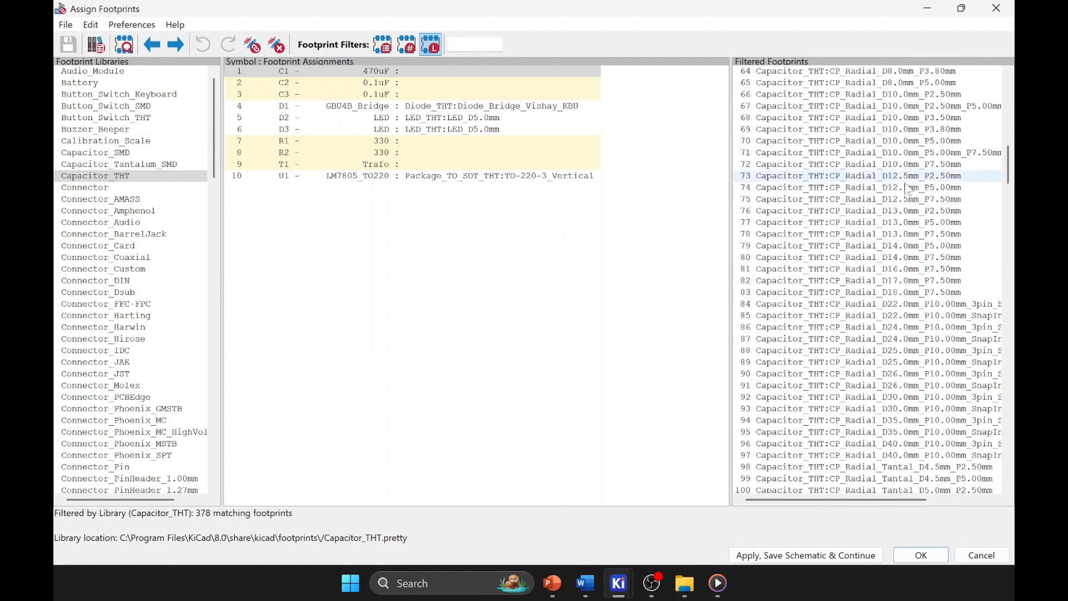
pyautogui.click(852, 189)
pyautogui.rightClick(852, 192)
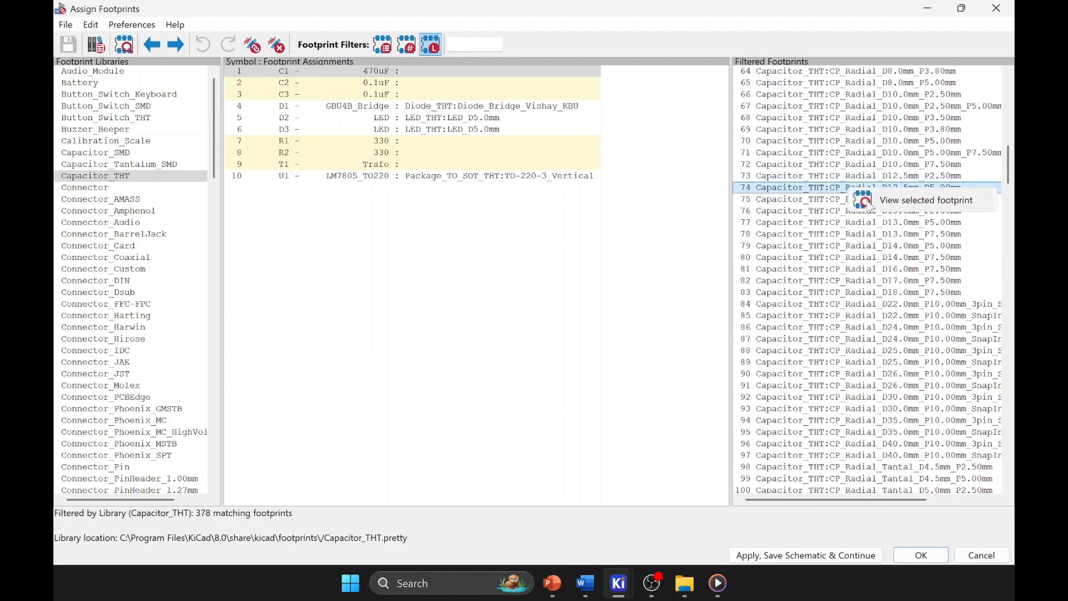
pyautogui.click(879, 201)
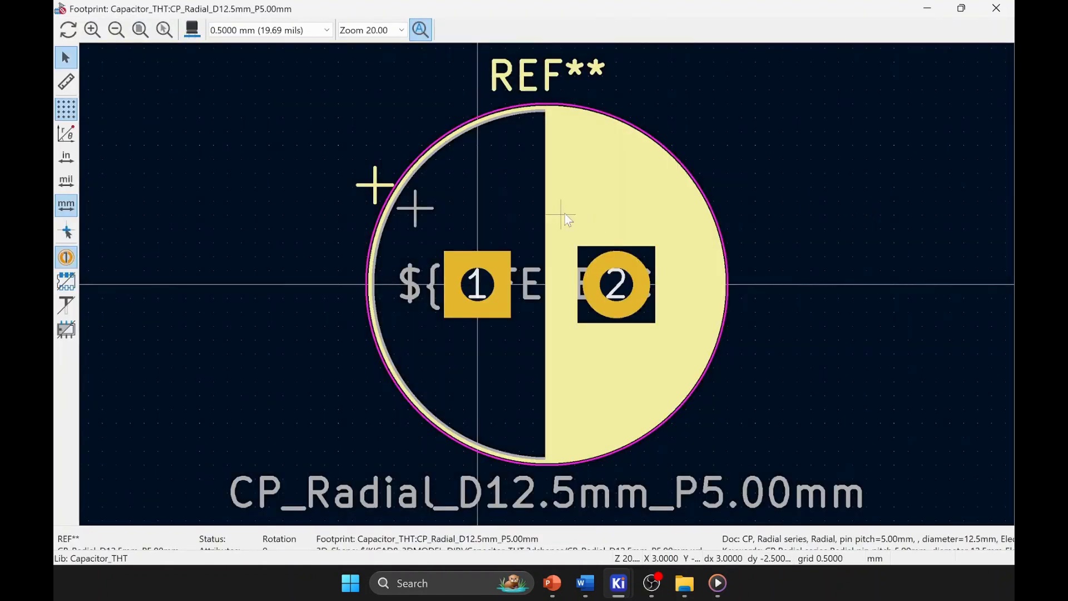
# - Inspect the CP_Radial_D12.5mm_P5.00mm capacitor model in 3D from a tilted angle and close the 3D view
pyautogui.click(192, 30)
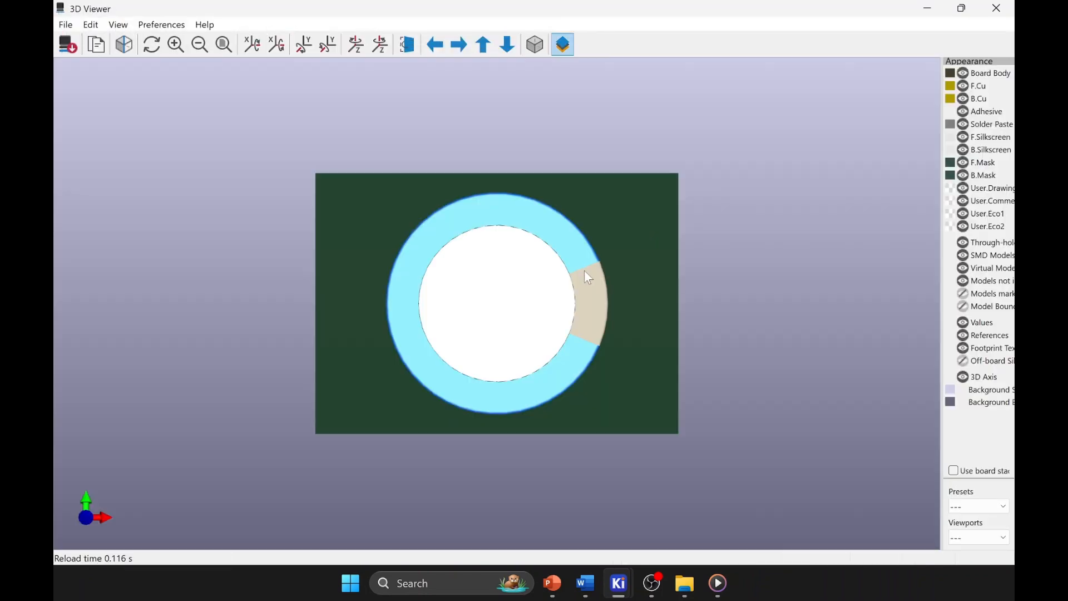
pyautogui.moveTo(548, 275); pyautogui.dragTo(130, 146)
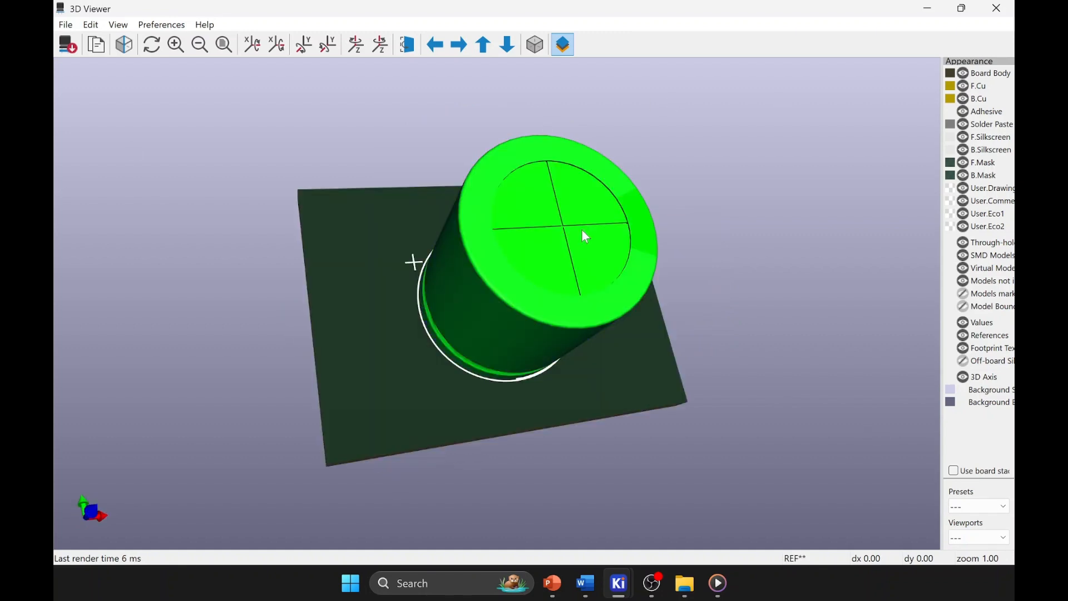
pyautogui.click(998, 8)
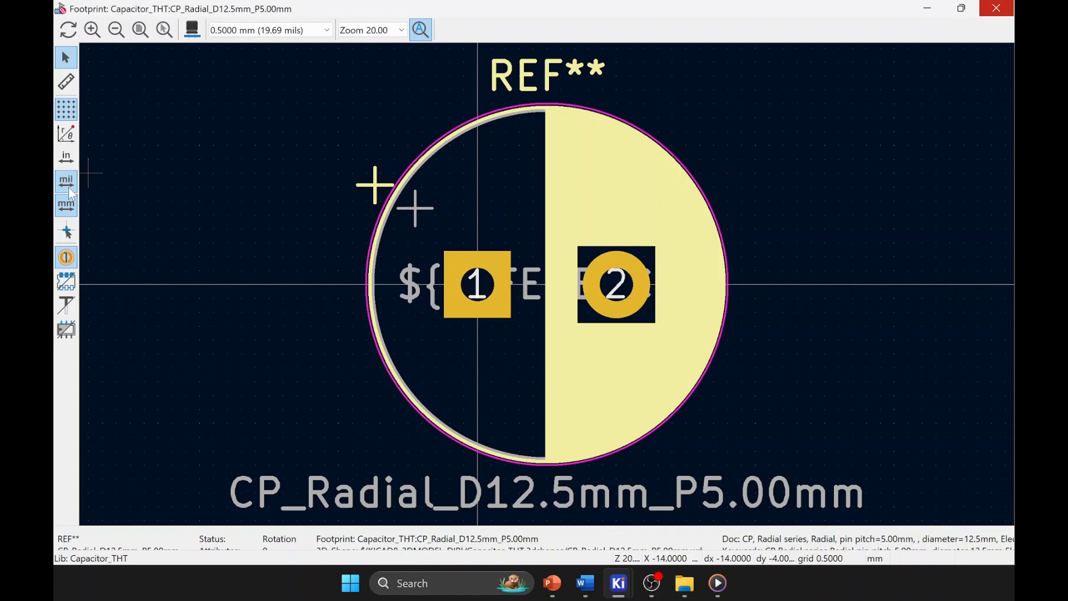
pyautogui.click(66, 82)
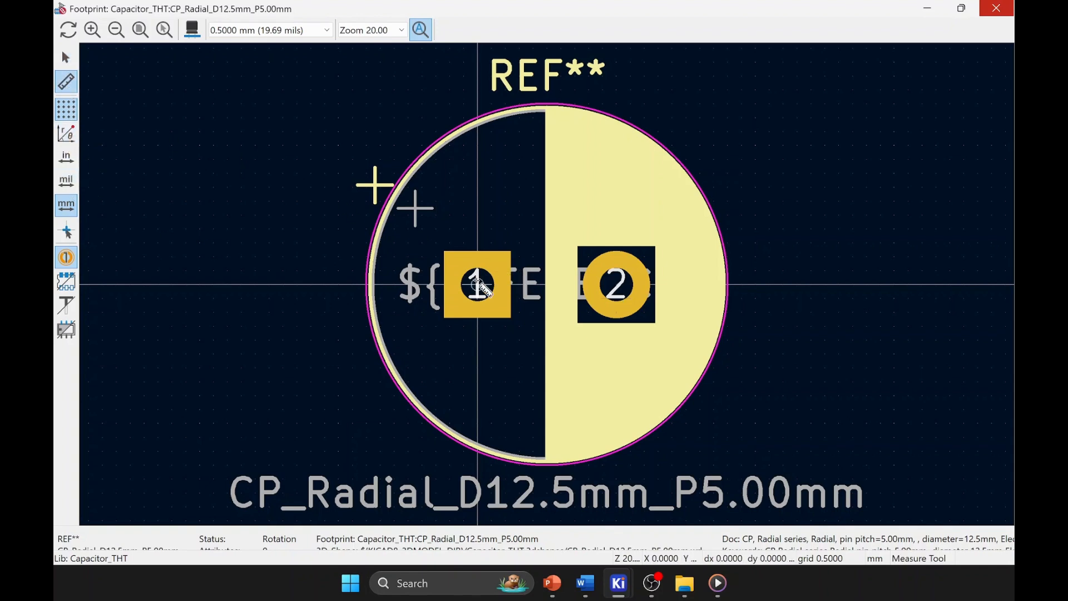
pyautogui.moveTo(479, 285); pyautogui.dragTo(617, 286)
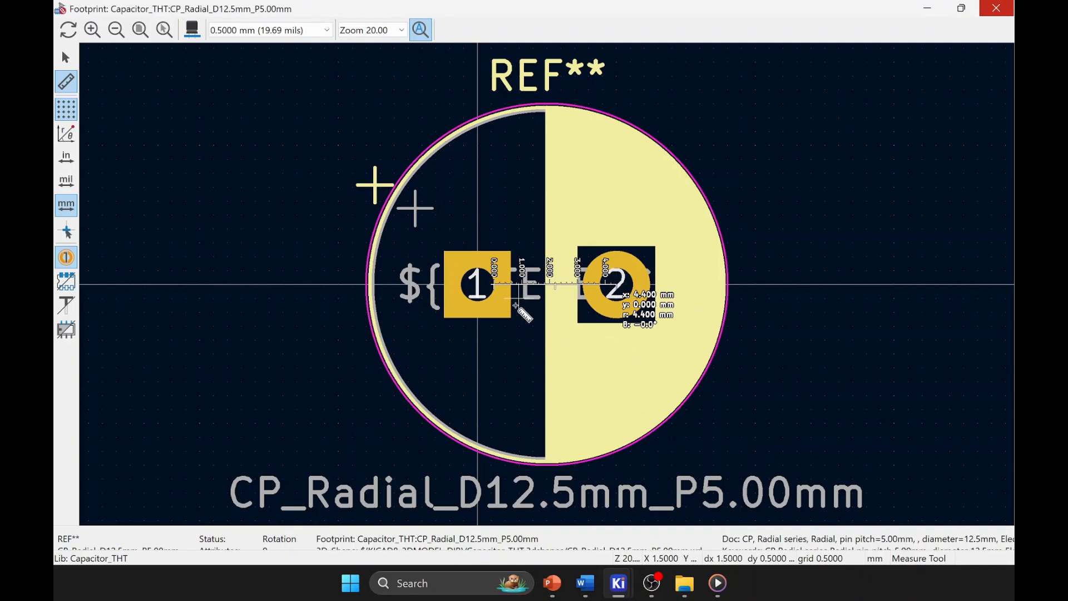
pyautogui.press('Escape')
pyautogui.press('Escape')
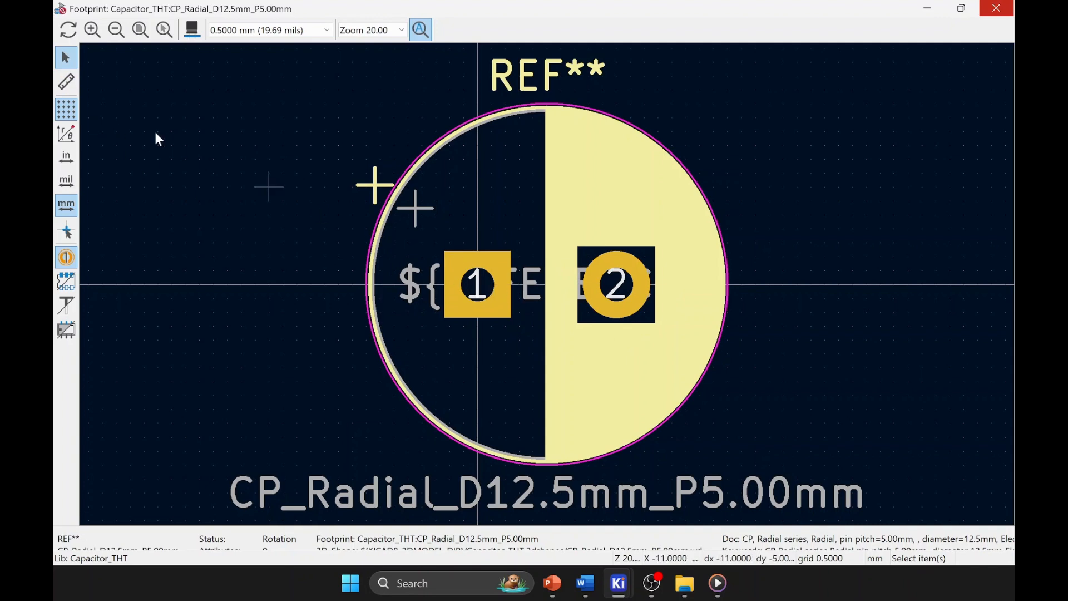
# - Measure the distance between the centres of pads 1 and 2 and close the footprint view
pyautogui.click(65, 82)
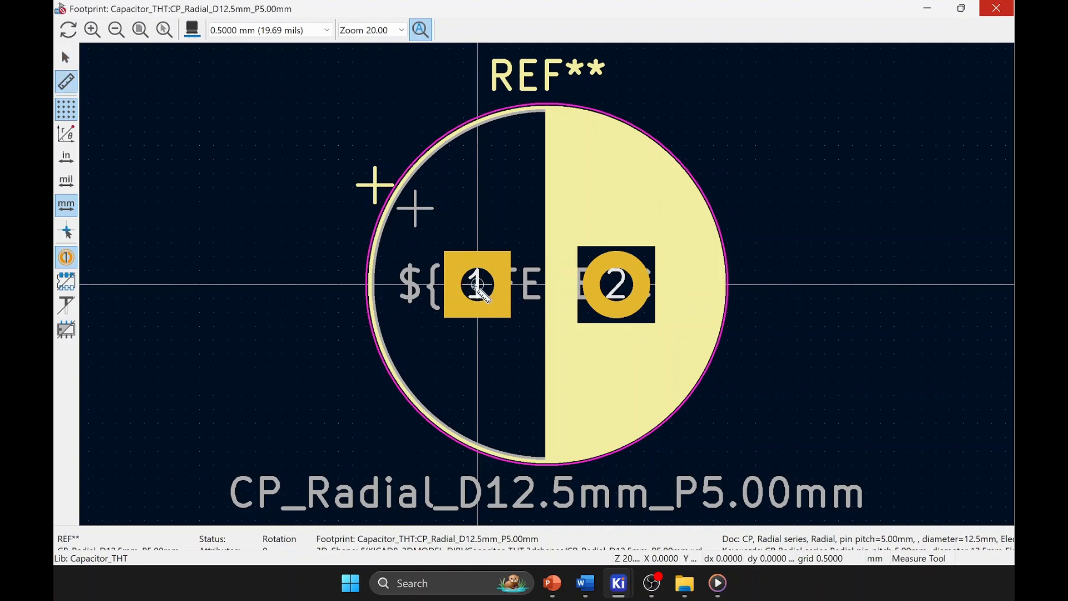
pyautogui.click(478, 284)
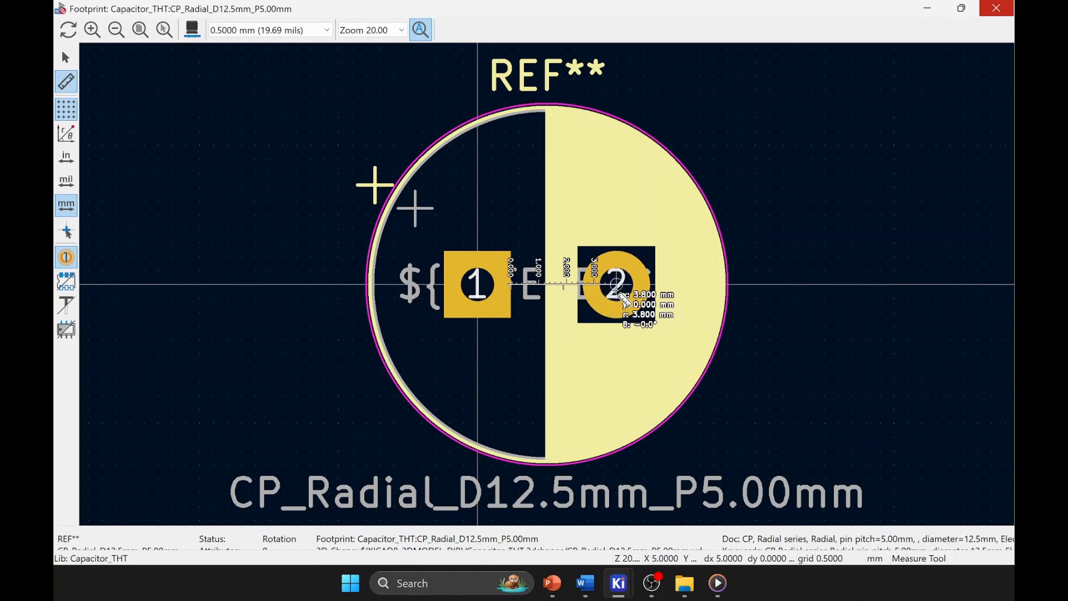
pyautogui.click(617, 285)
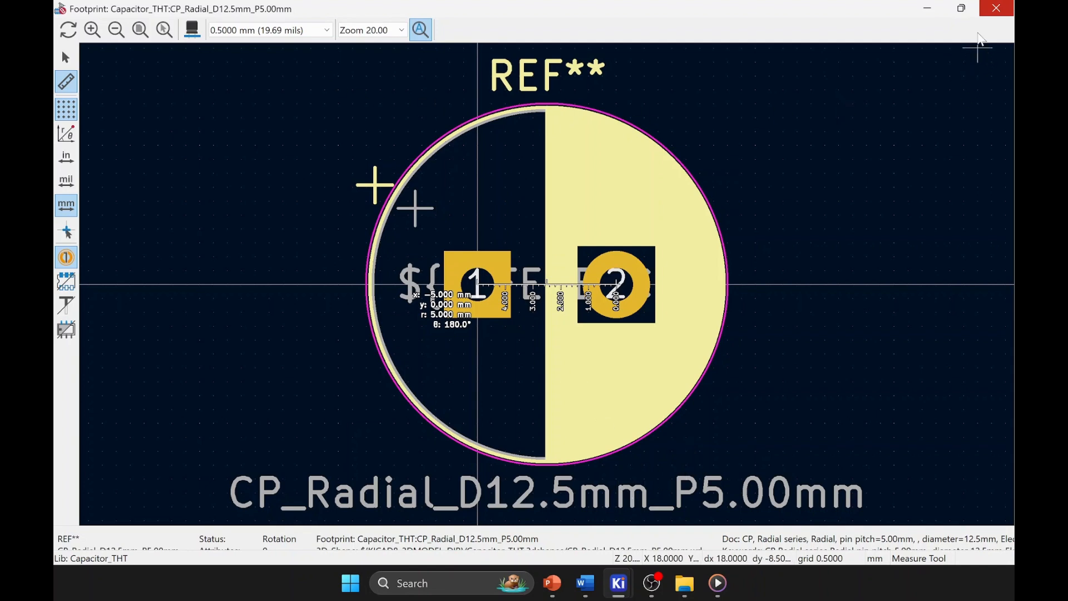
pyautogui.click(996, 9)
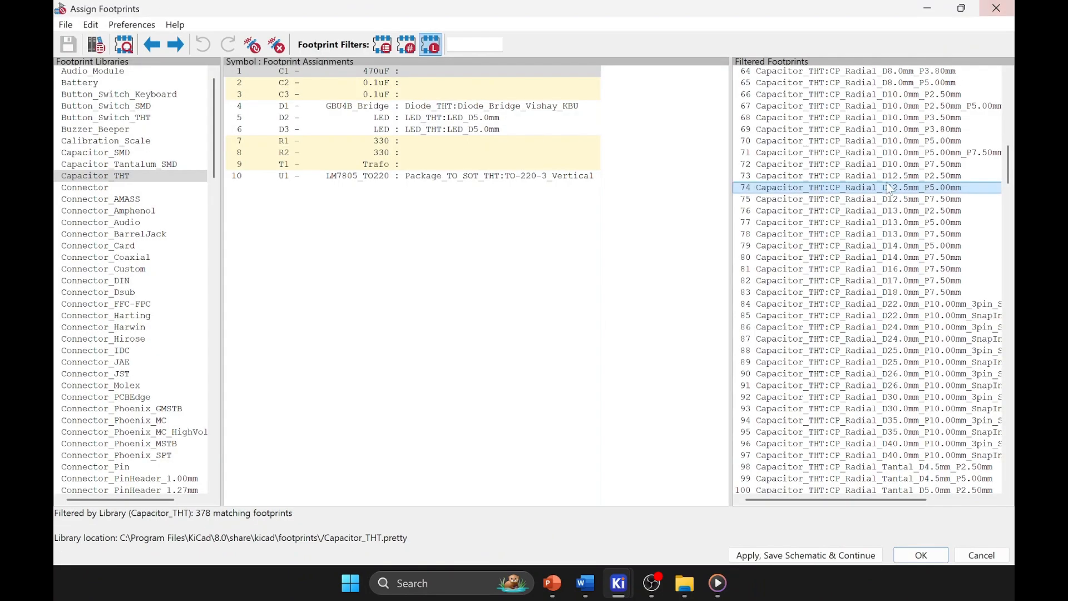
# - Examine the radial polarised and tantalum footprints in Capacitor_THT, widening the list to show their full names
pyautogui.click(833, 223)
pyautogui.click(842, 245)
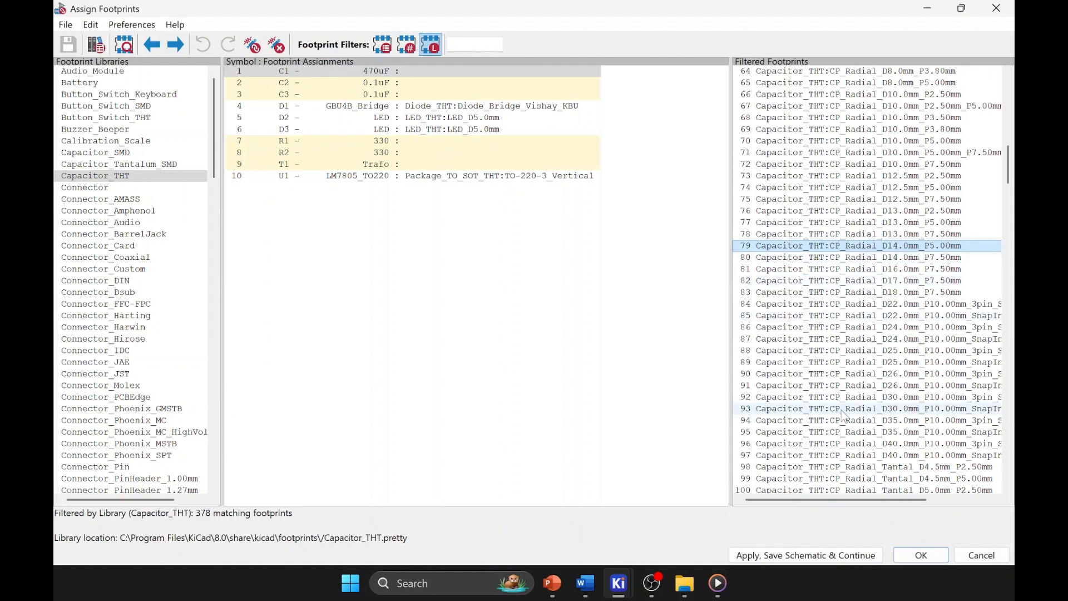
pyautogui.scroll(-7, 854, 439)
pyautogui.scroll(6, 855, 434)
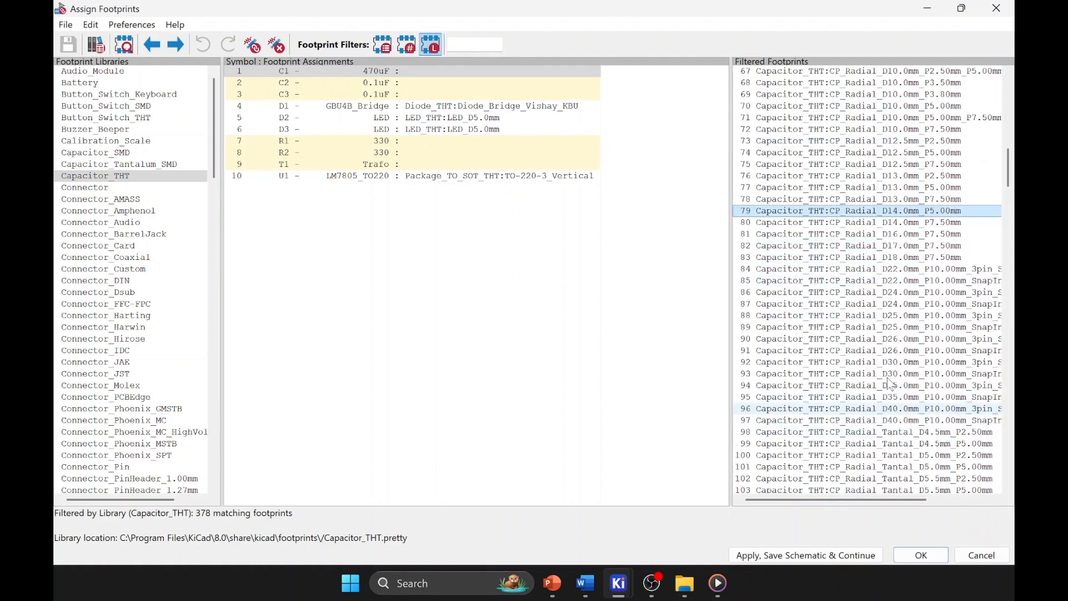
pyautogui.click(857, 270)
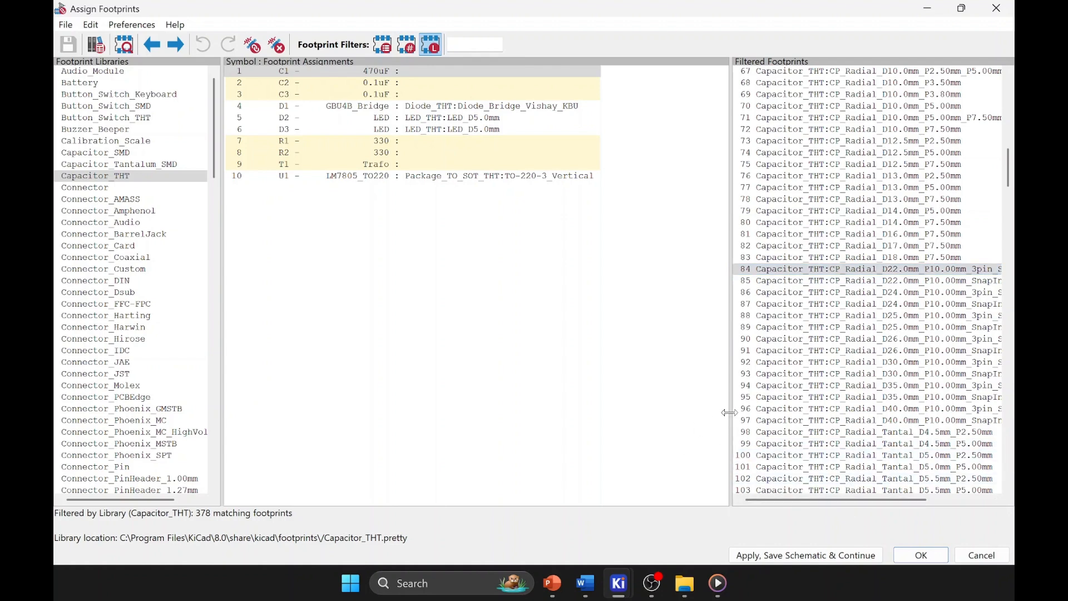
pyautogui.moveTo(730, 417); pyautogui.dragTo(674, 418)
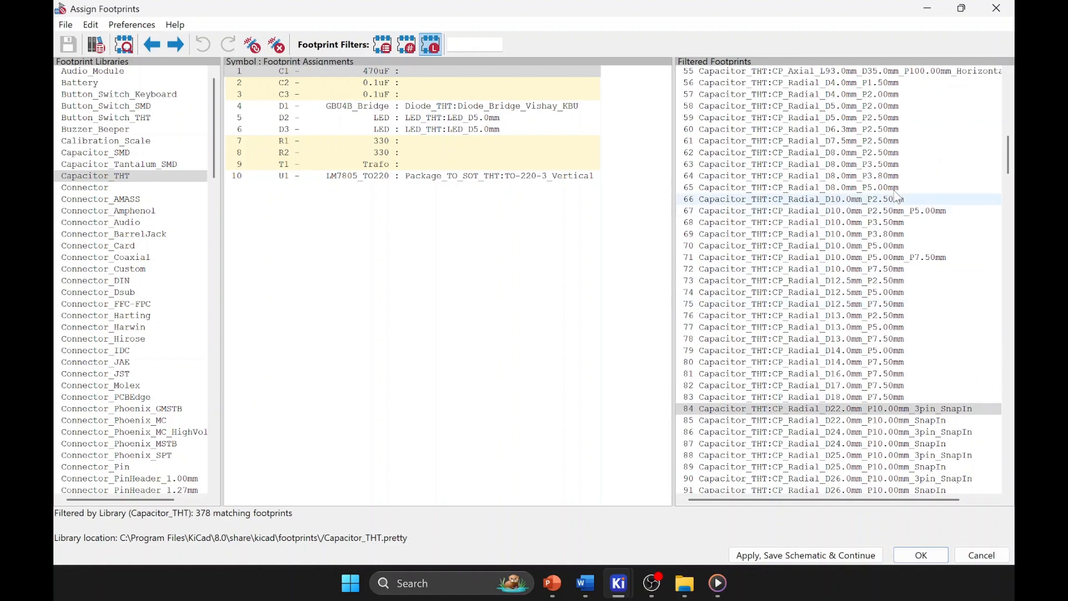
pyautogui.click(900, 293)
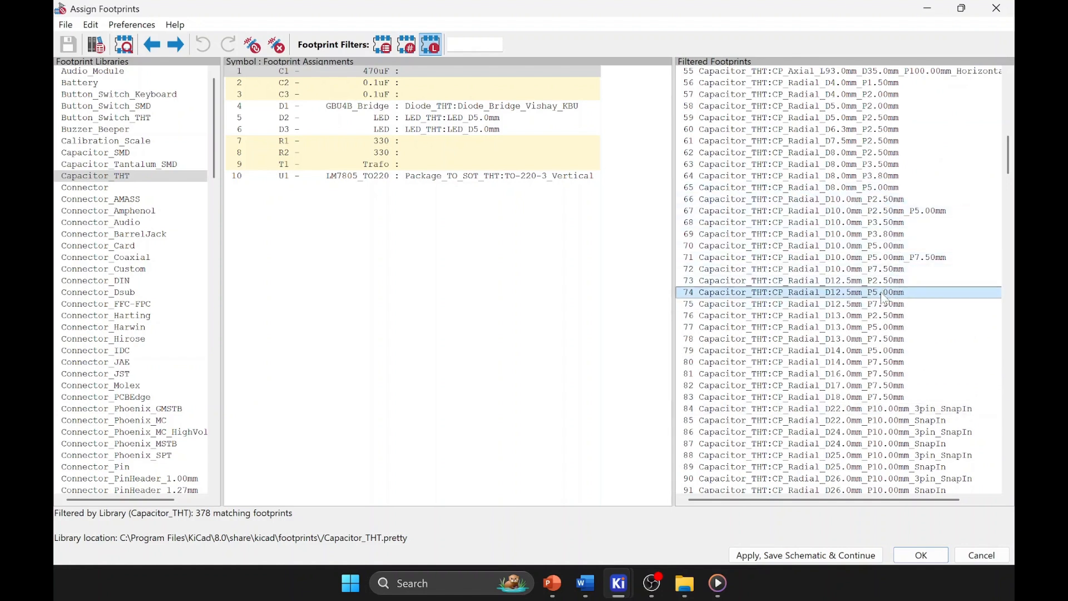
pyautogui.scroll(-4, 882, 299)
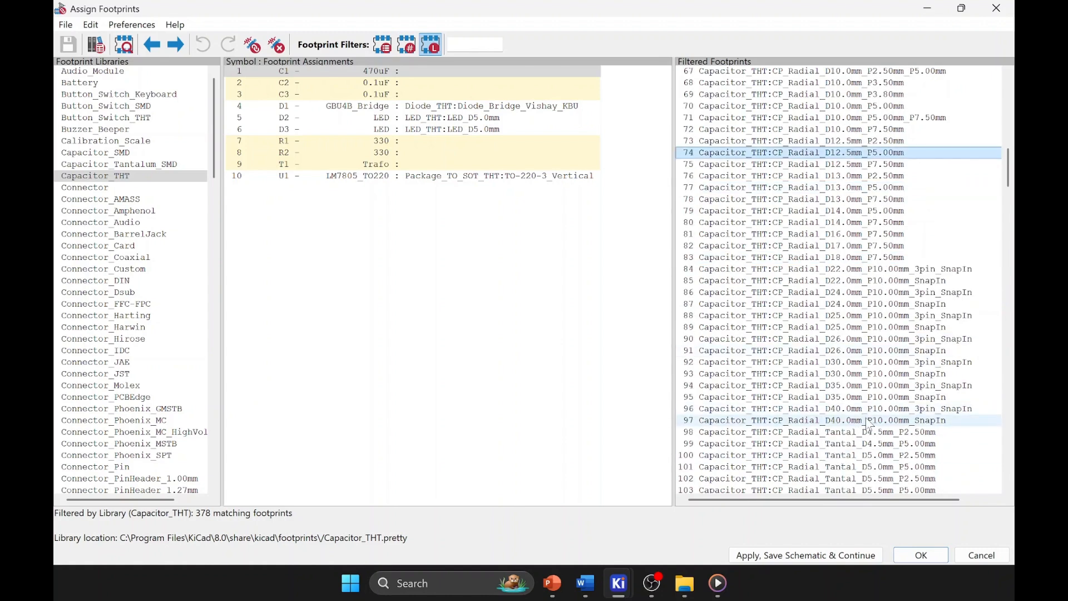
pyautogui.scroll(-4, 869, 424)
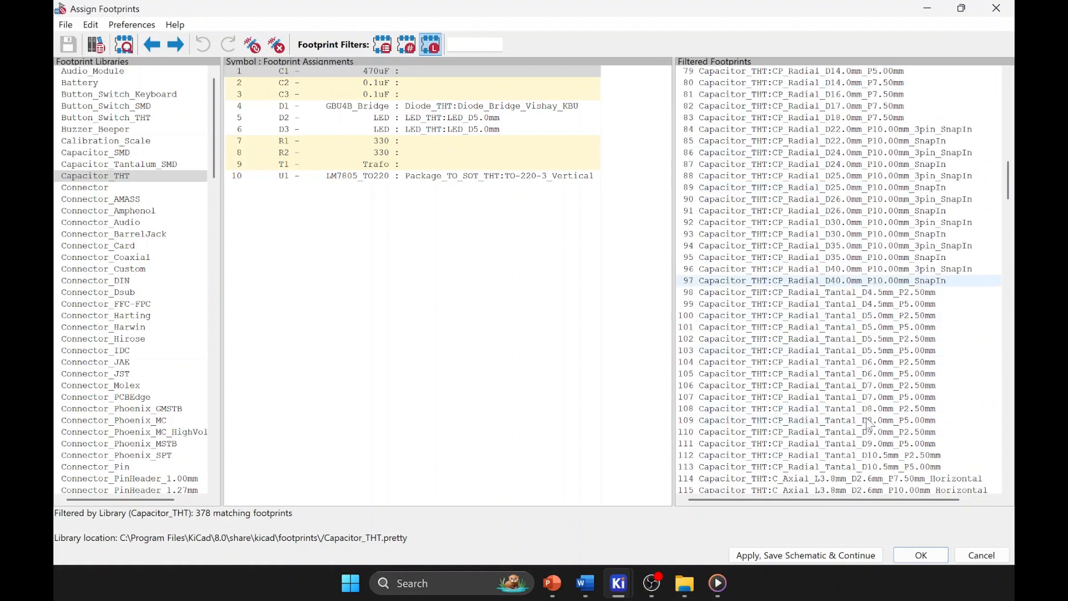
pyautogui.scroll(-2, 869, 424)
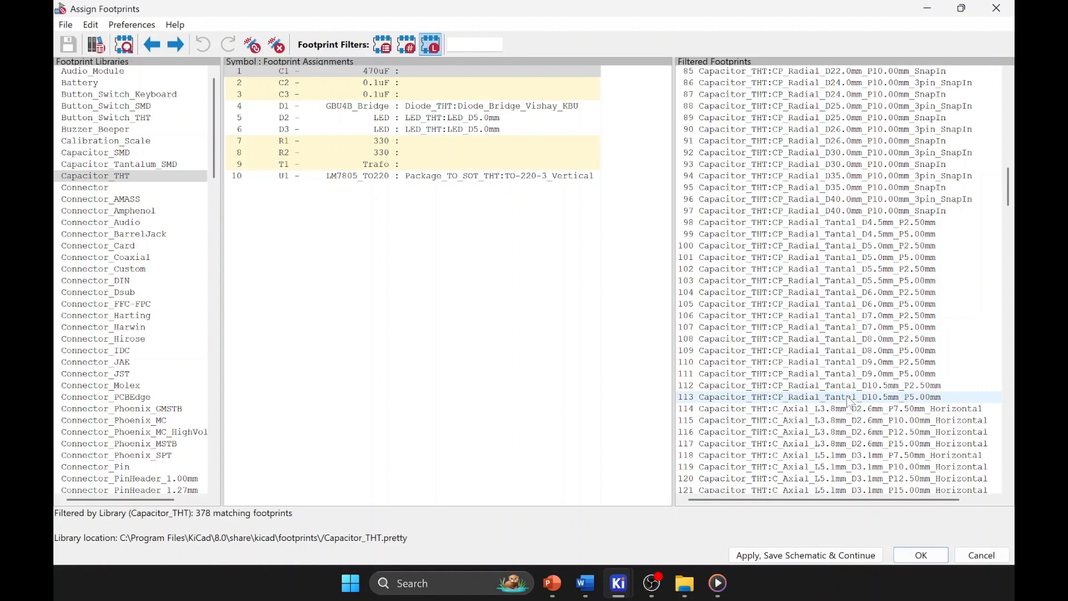
# - View the drawing and 3D model of Capacitor_THT:CP_Radial_Tantal_D10.5mm_P5.00mm and close both views
pyautogui.rightClick(847, 396)
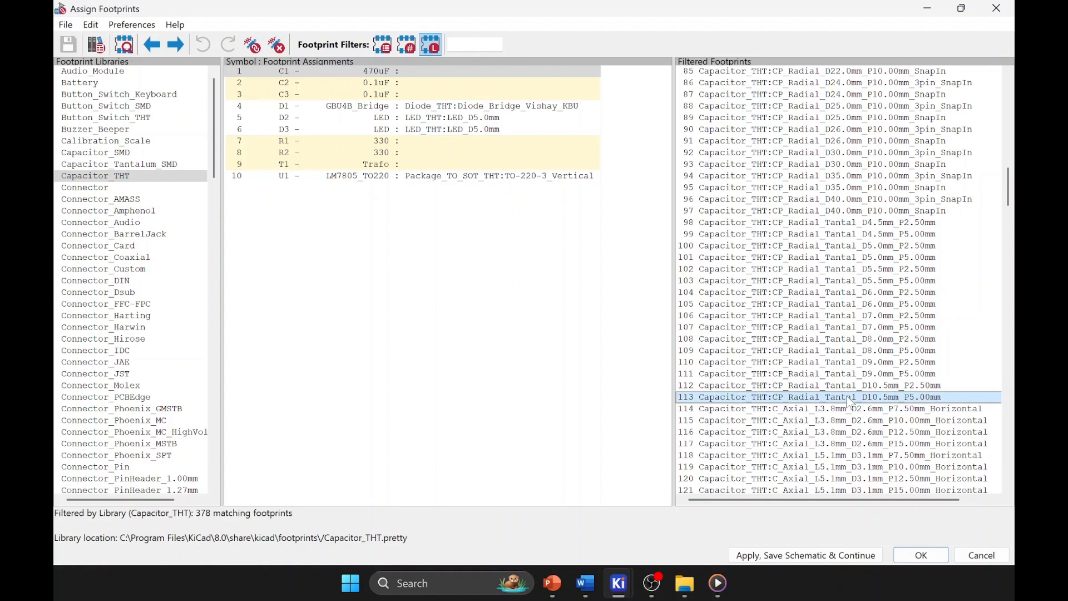
pyautogui.click(867, 408)
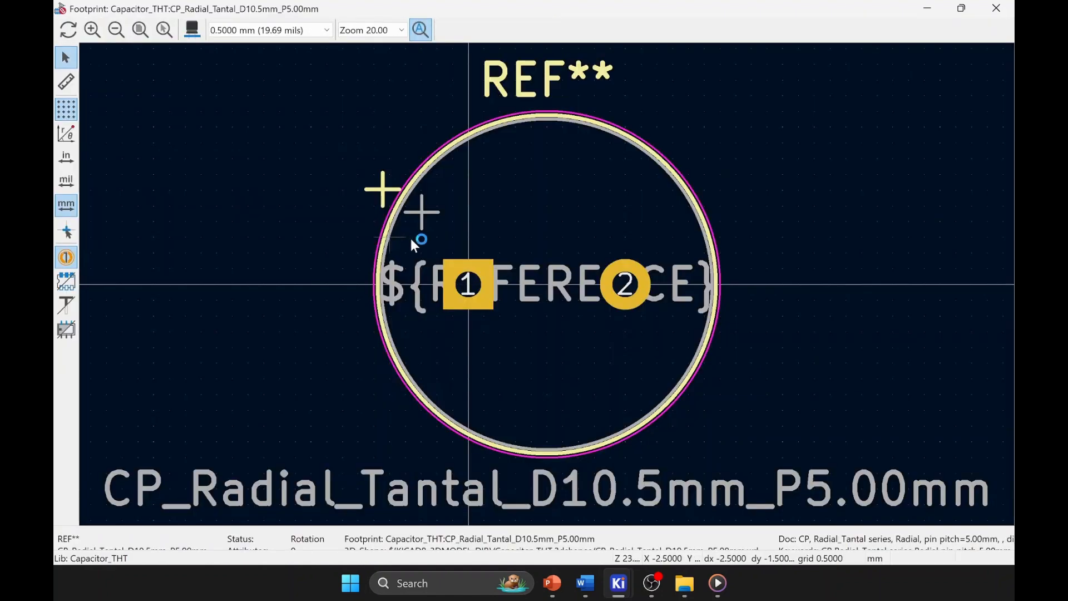
pyautogui.hotkey('alt', '3')
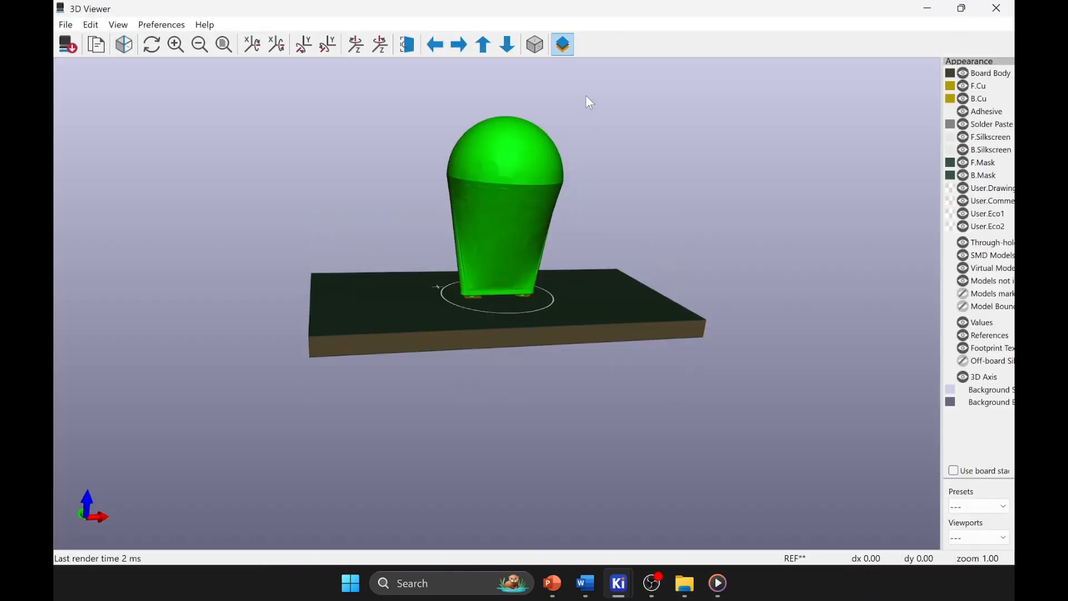
pyautogui.click(997, 8)
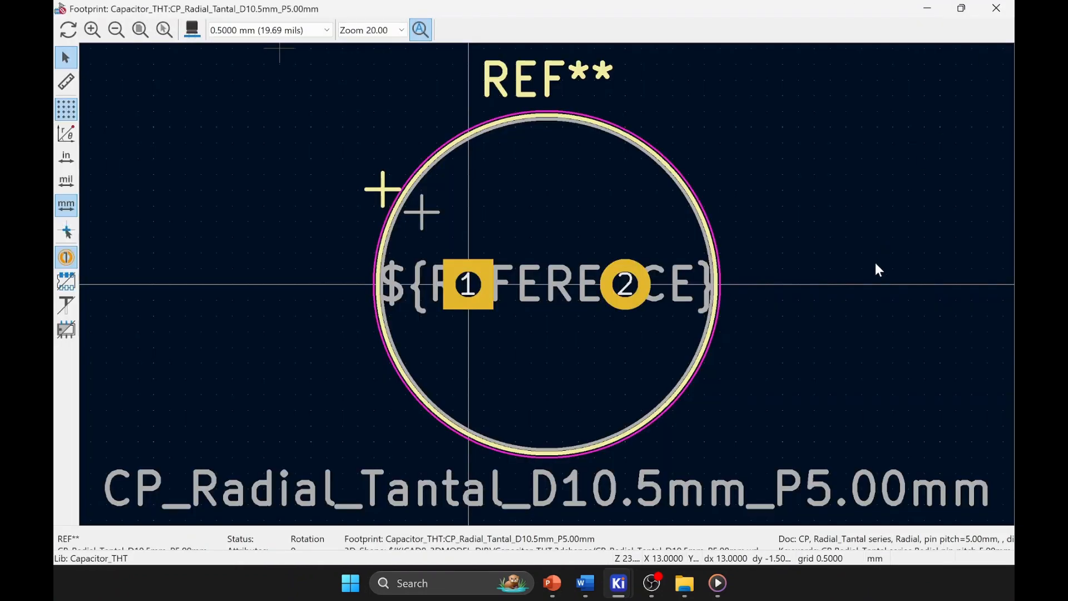
pyautogui.click(996, 8)
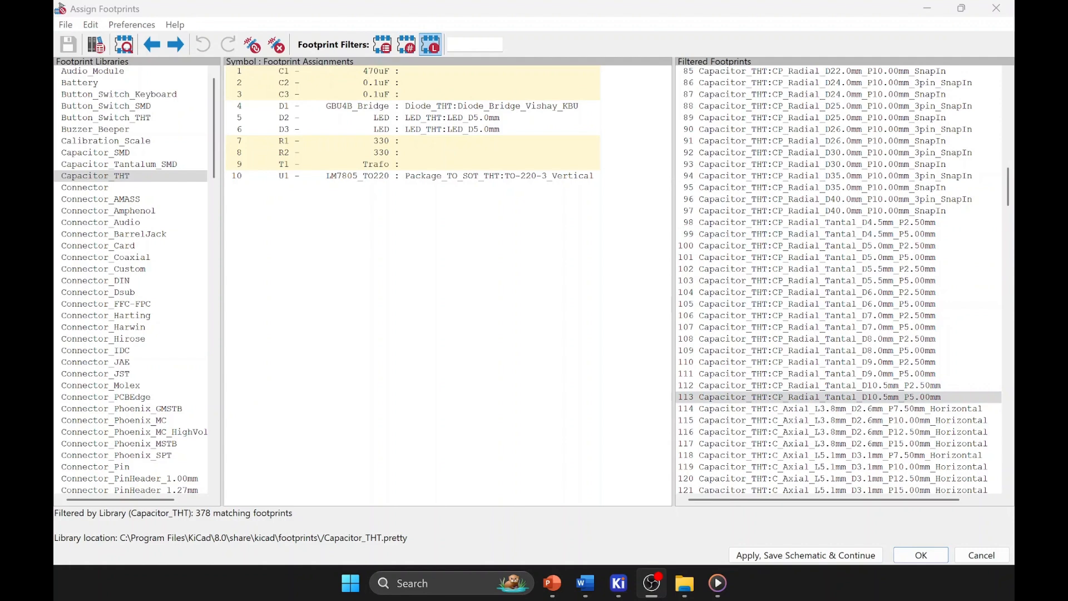
# - Examine the axial, disc and radial non-polarised footprints in the Capacitor_THT library
pyautogui.click(585, 583)
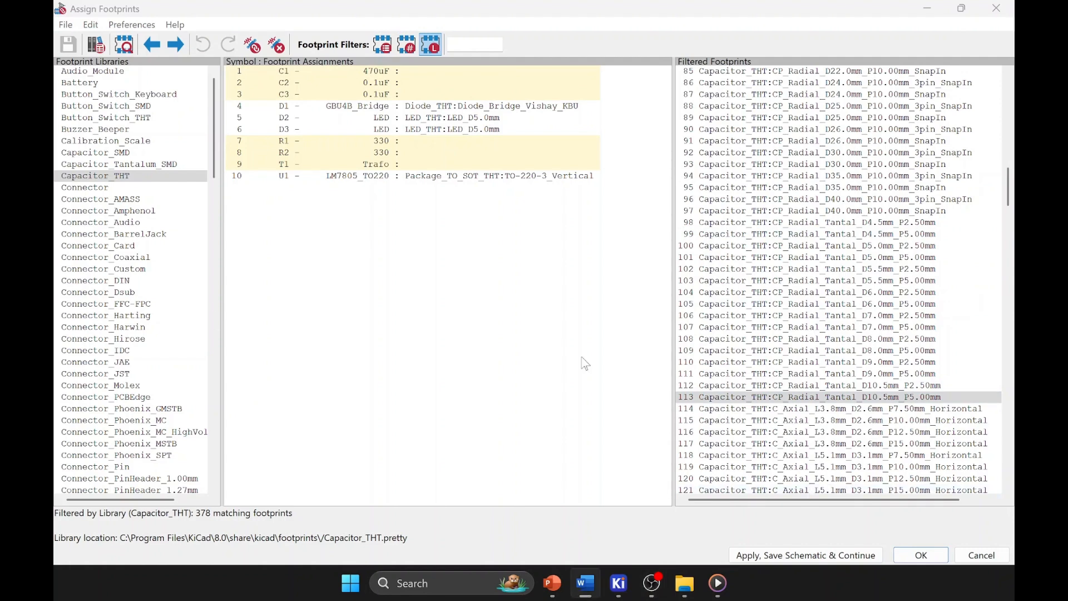
pyautogui.scroll(-3, 797, 340)
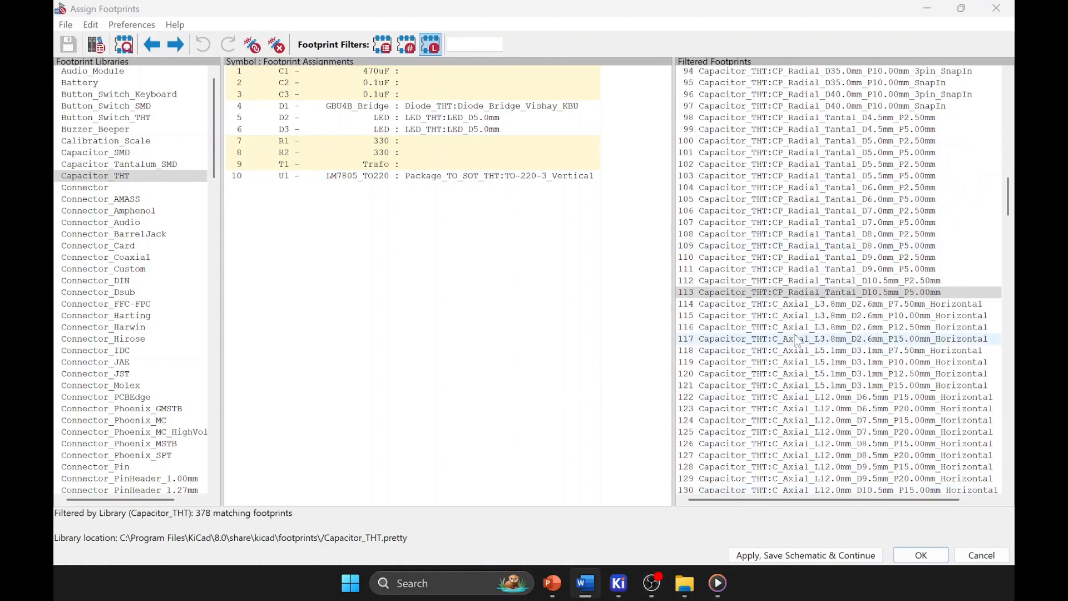
pyautogui.click(796, 294)
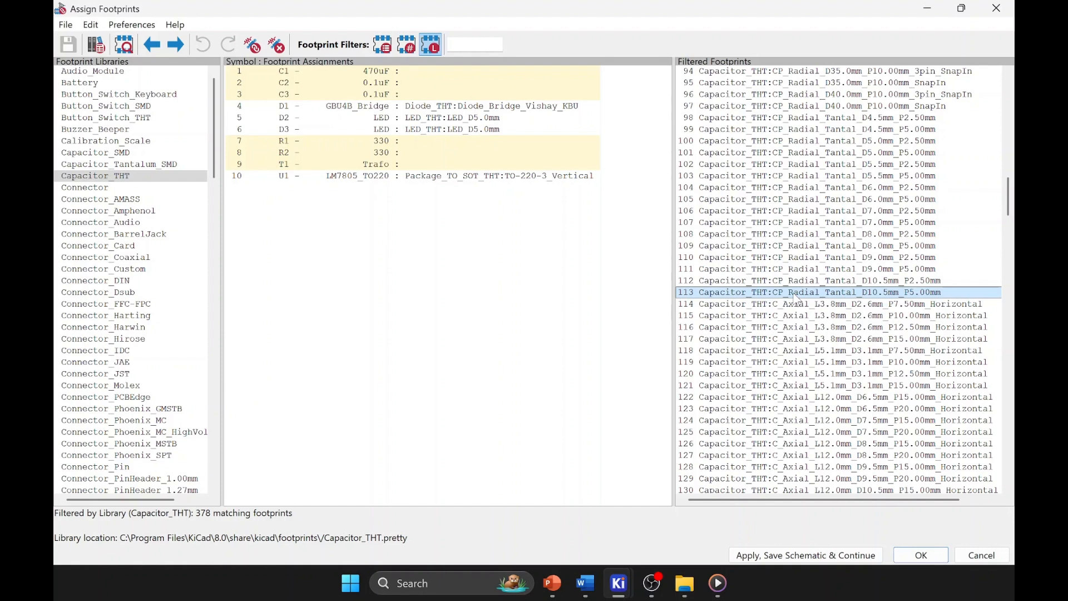
pyautogui.scroll(-3, 782, 409)
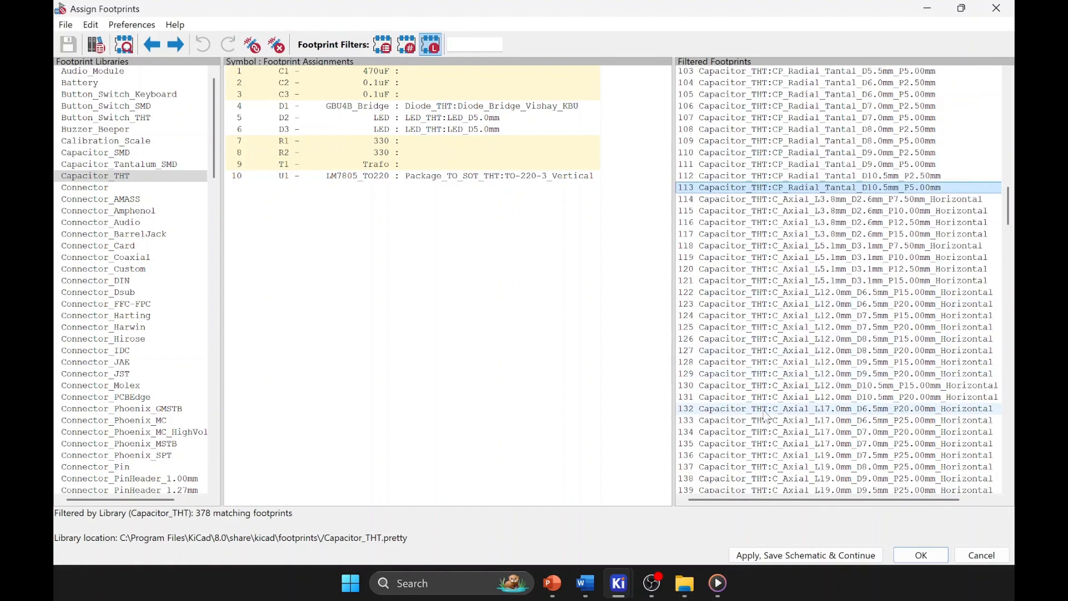
pyautogui.scroll(-4, 772, 441)
pyautogui.scroll(-2, 772, 442)
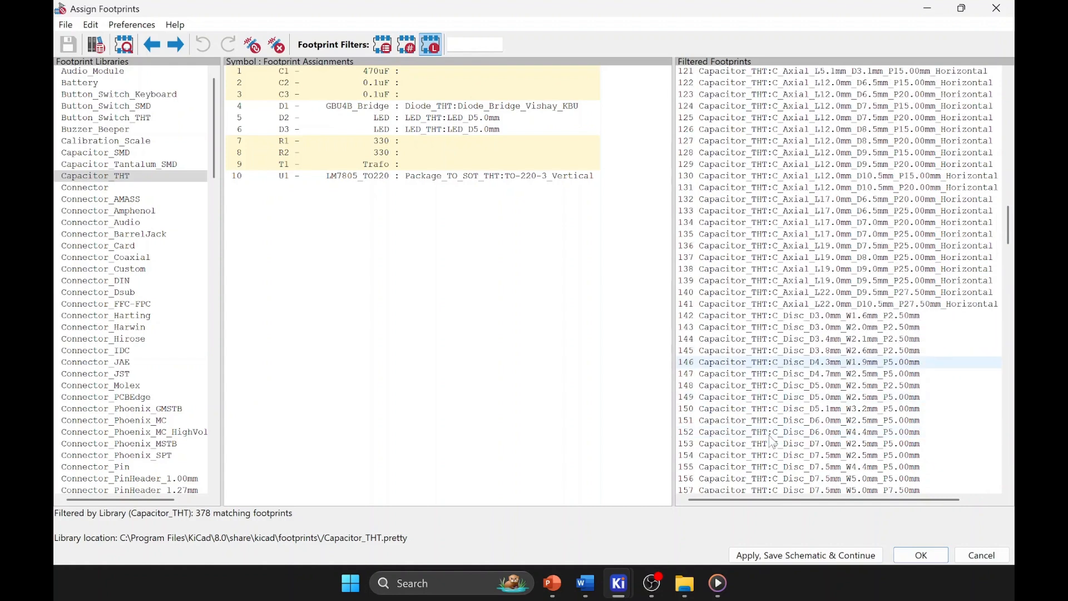
pyautogui.scroll(-1, 772, 442)
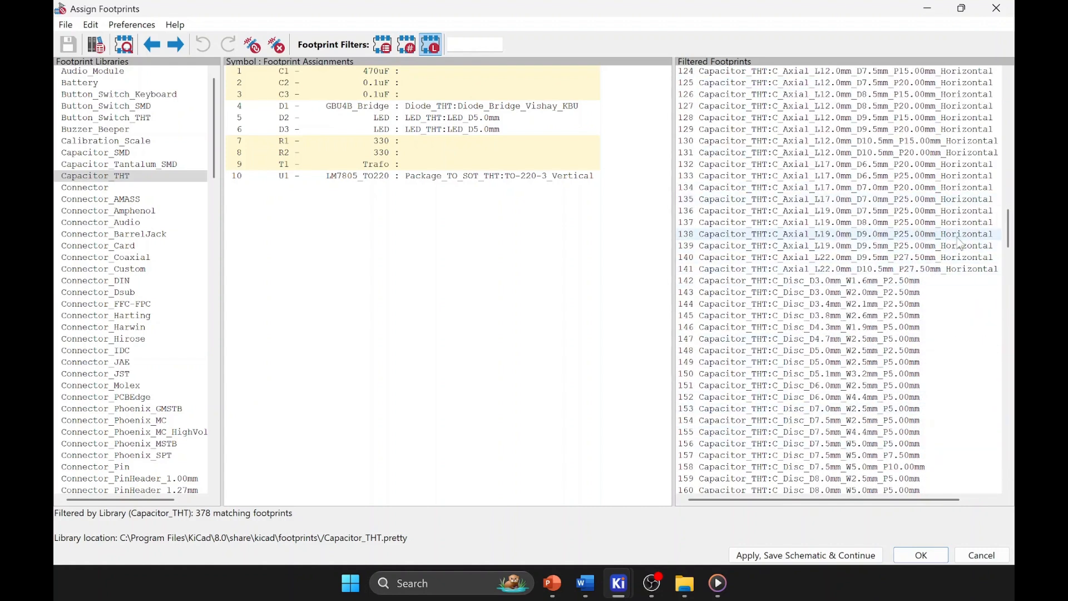
pyautogui.moveTo(1009, 233); pyautogui.dragTo(1008, 293)
pyautogui.click(918, 282)
pyautogui.scroll(4, 857, 278)
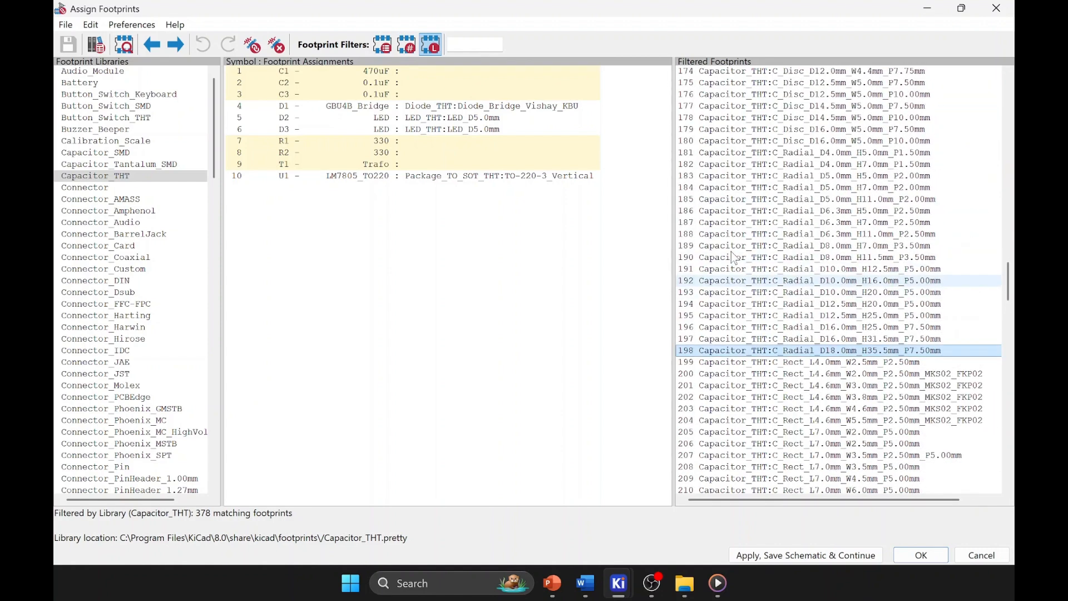
pyautogui.click(789, 307)
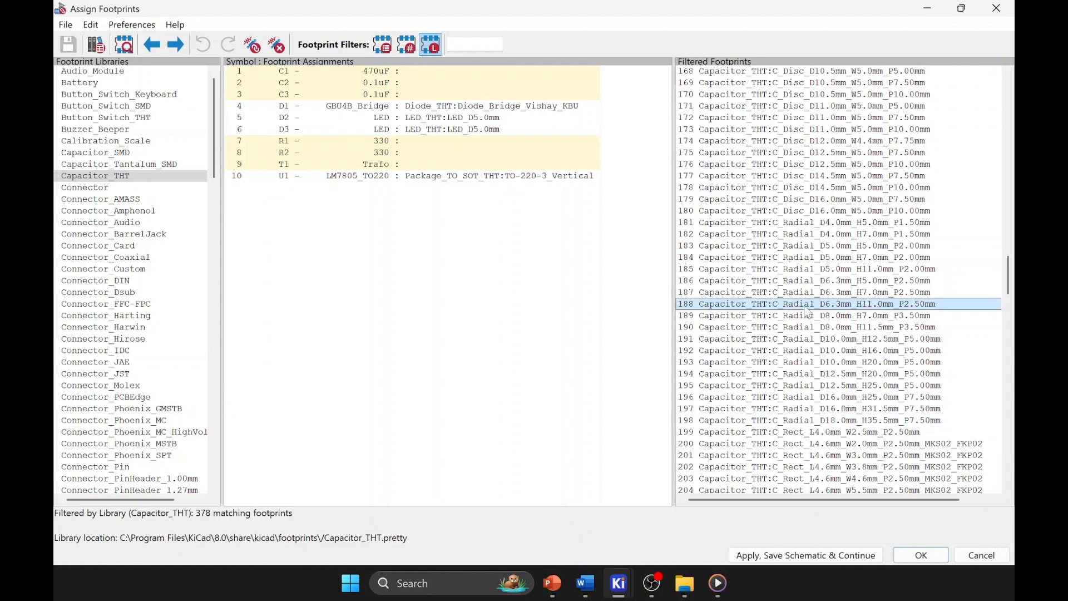
# - View the drawing and 3D model of Capacitor_THT:C_Radial_D10.0mm_H12.5mm_P5.00mm from a tilted angle and close both views
pyautogui.click(830, 340)
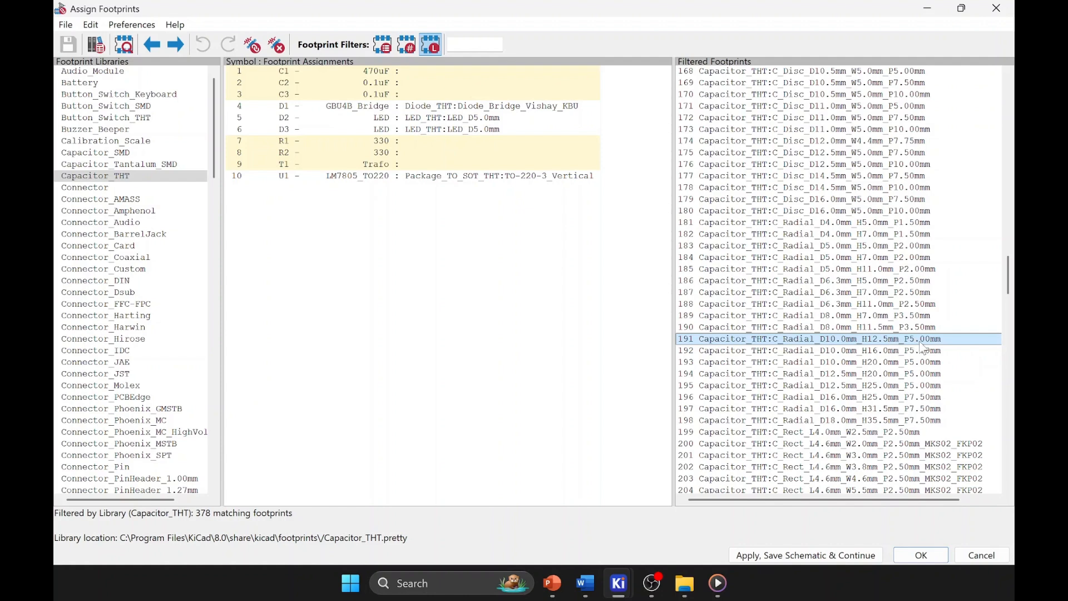
pyautogui.rightClick(919, 345)
pyautogui.click(927, 355)
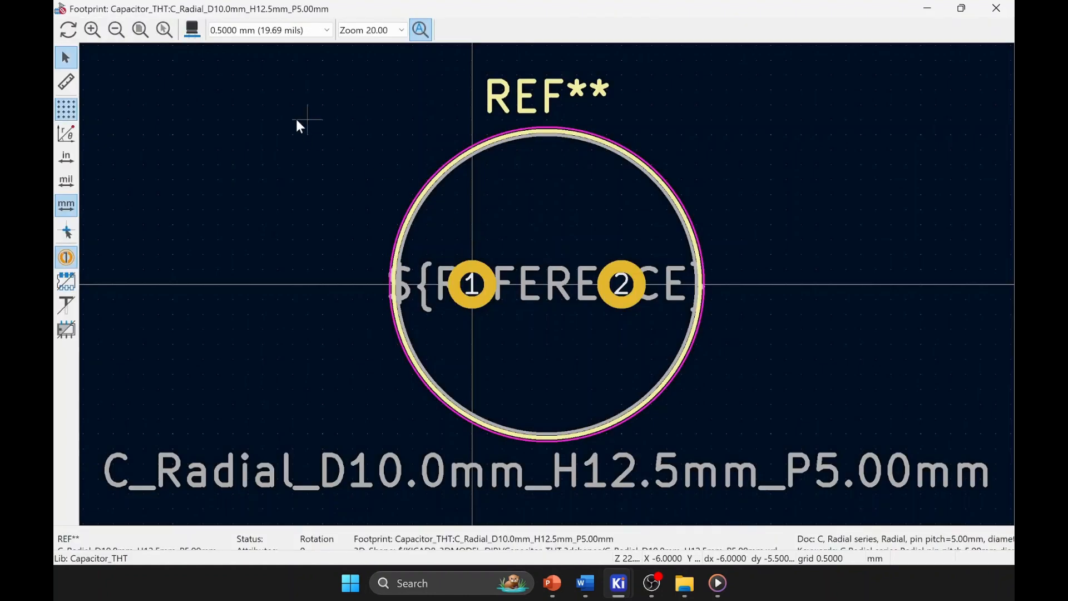
pyautogui.hotkey('alt', '3')
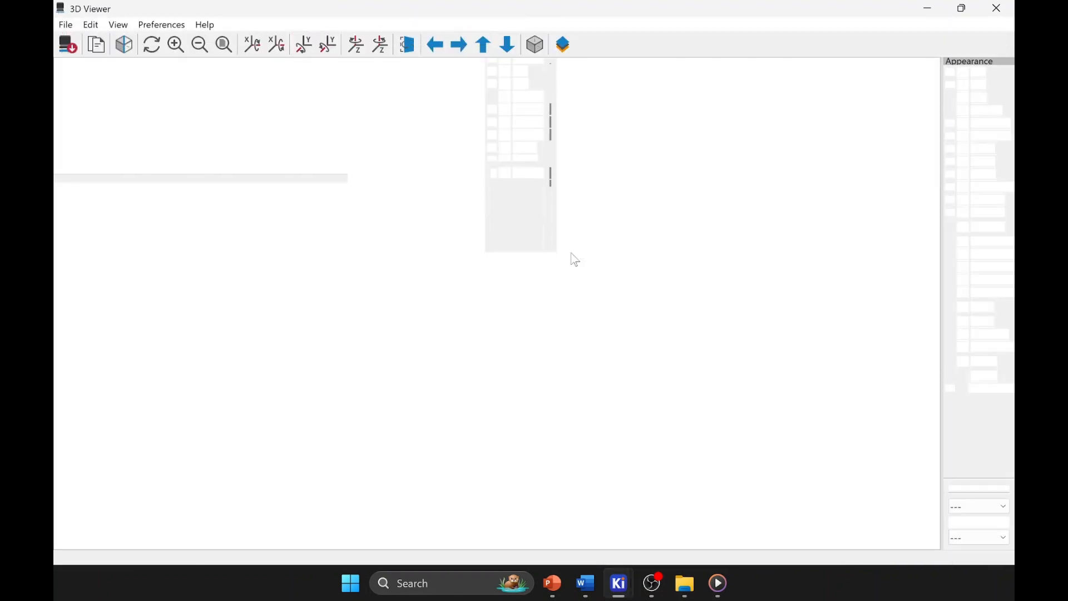
pyautogui.moveTo(576, 226); pyautogui.dragTo(106, 126)
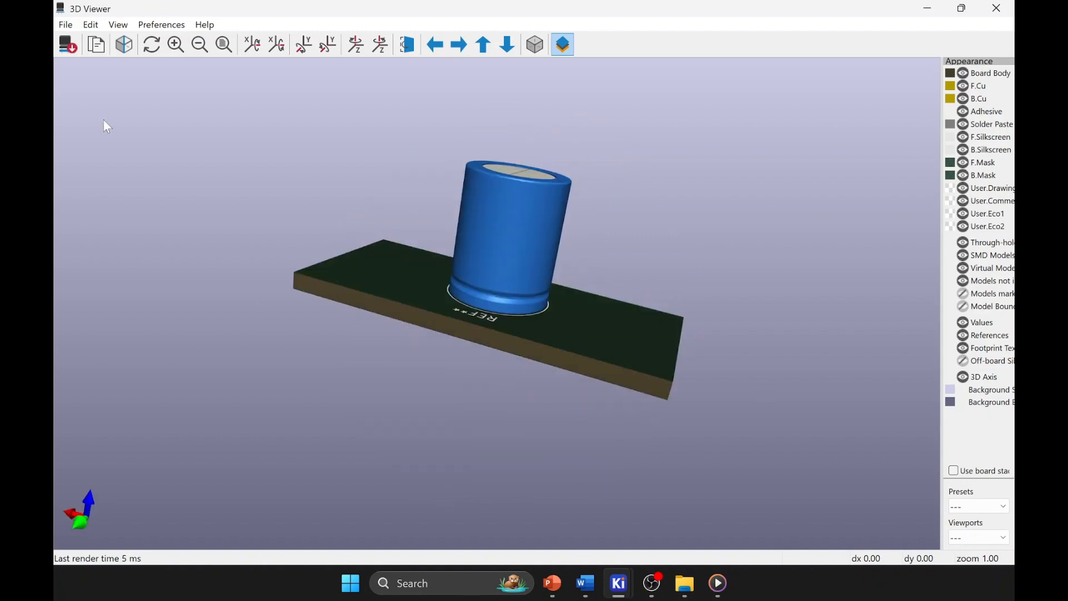
pyautogui.click(997, 8)
pyautogui.click(997, 16)
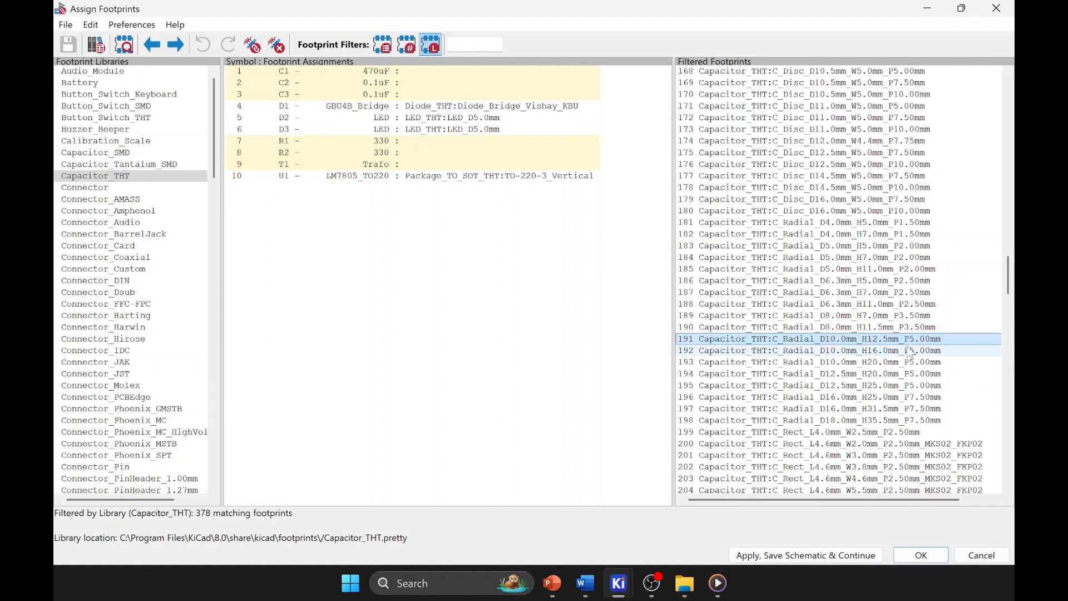
# - Assign the footprint Capacitor_THT:C_Radial_D10.0mm_H12.5mm_P5.00mm to the 470uF capacitor C1
pyautogui.click(411, 82)
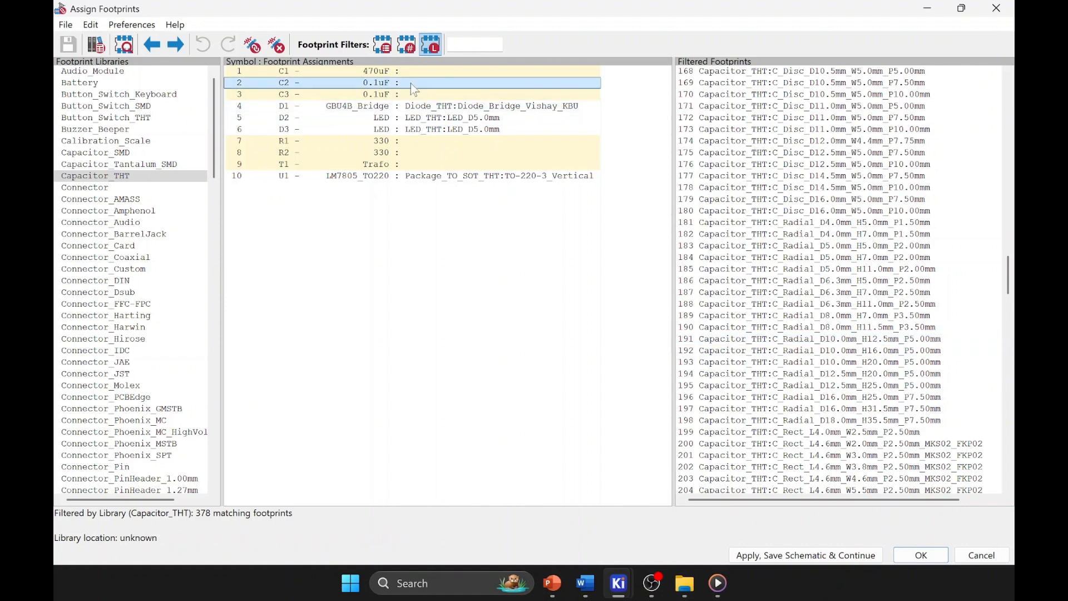
pyautogui.click(410, 74)
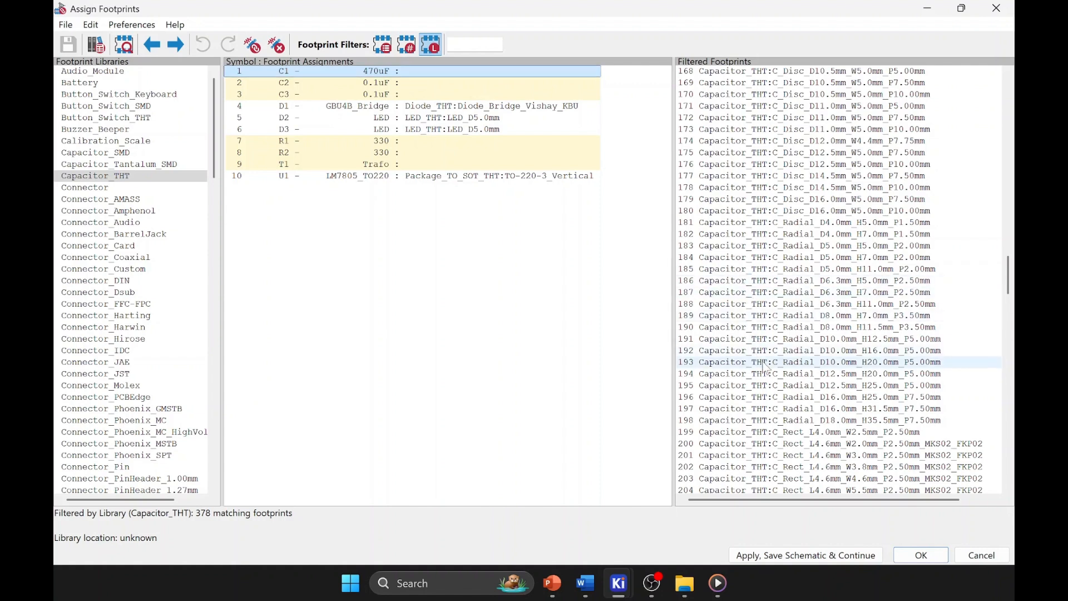
pyautogui.click(824, 341)
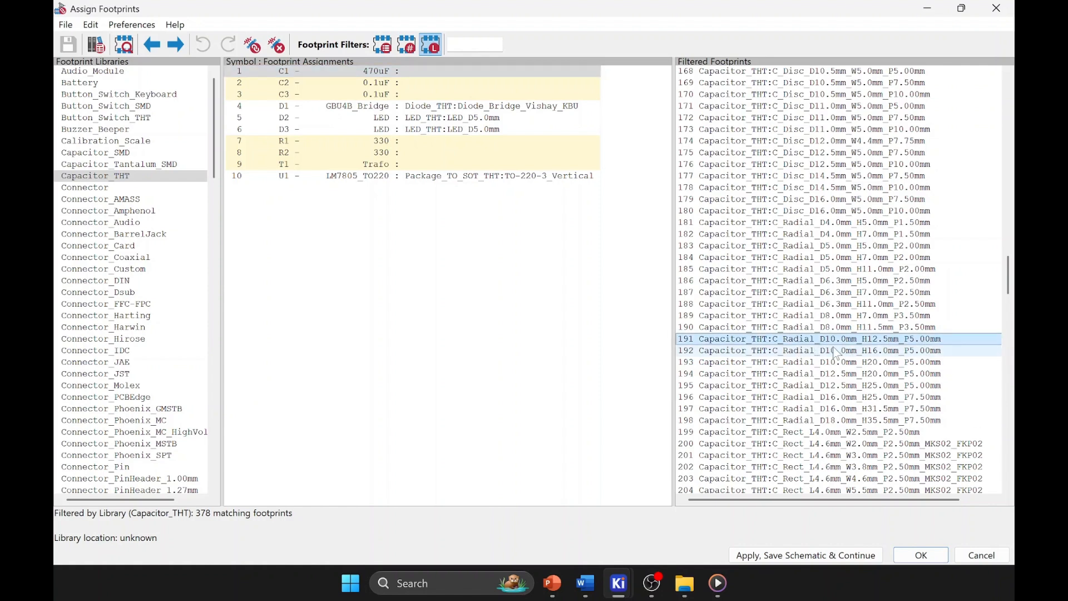
pyautogui.rightClick(824, 344)
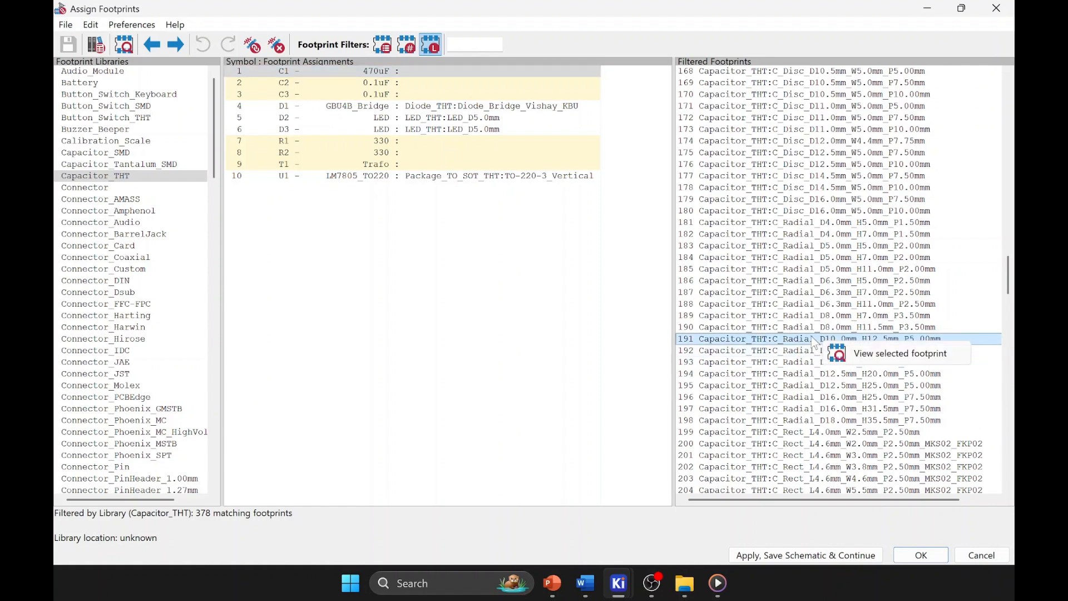
pyautogui.click(732, 340)
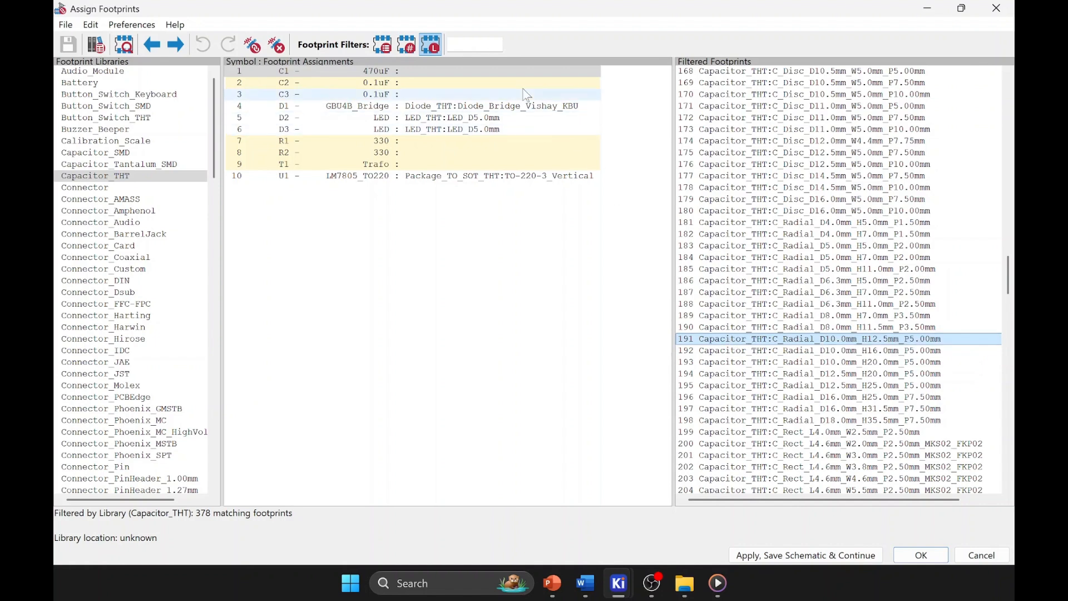
pyautogui.click(432, 73)
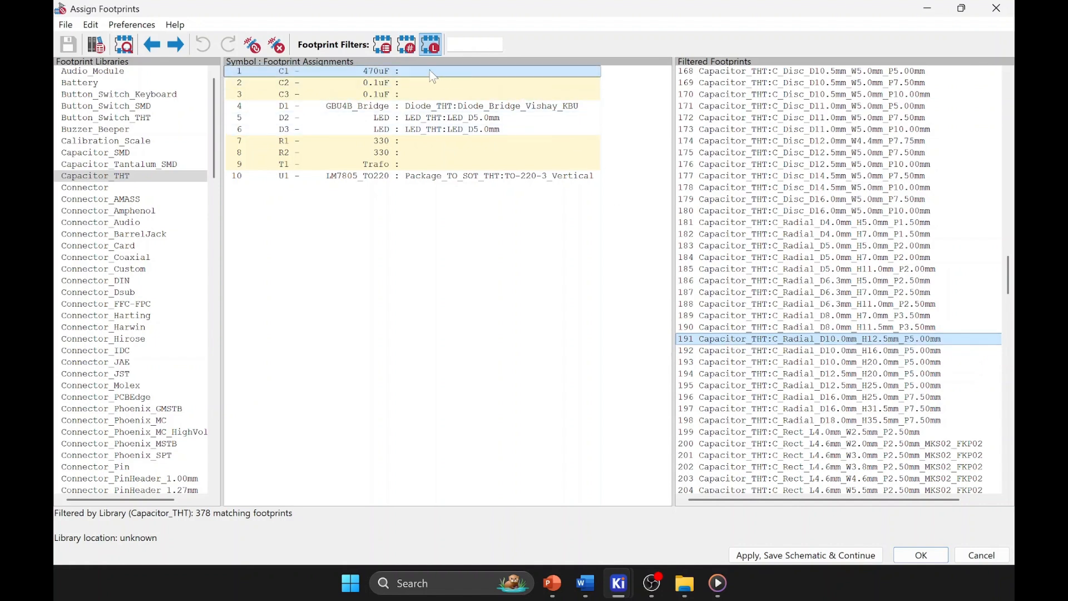
pyautogui.doubleClick(759, 339)
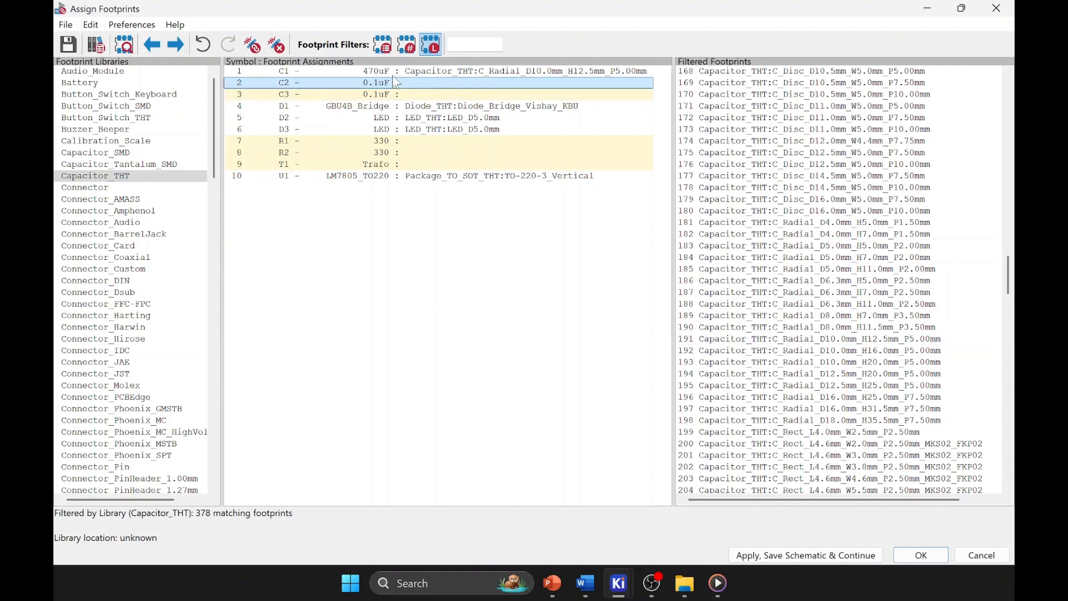
pyautogui.click(726, 340)
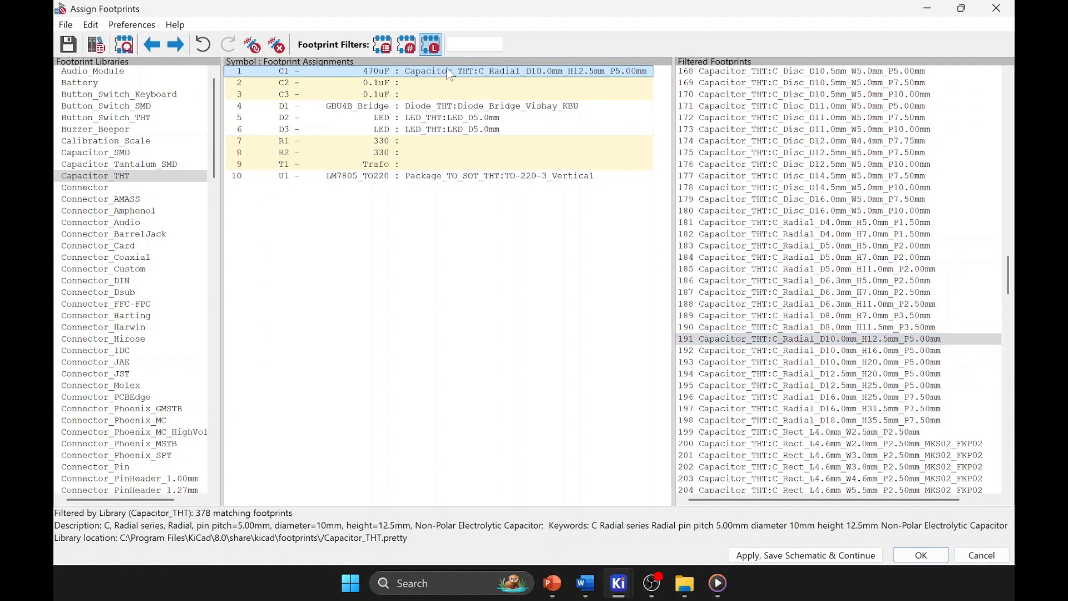
pyautogui.click(392, 86)
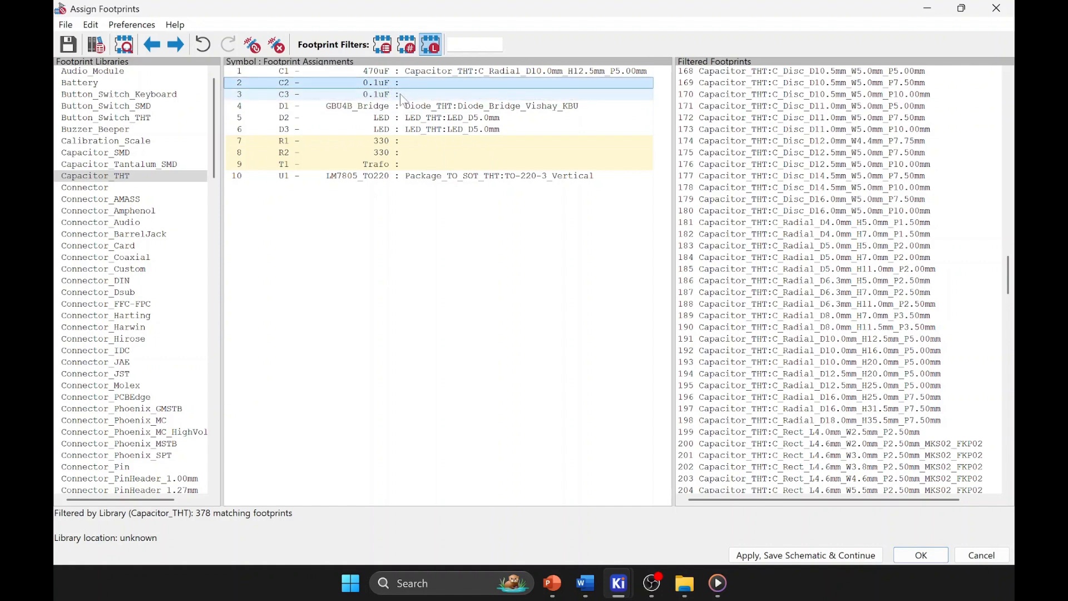
pyautogui.click(407, 155)
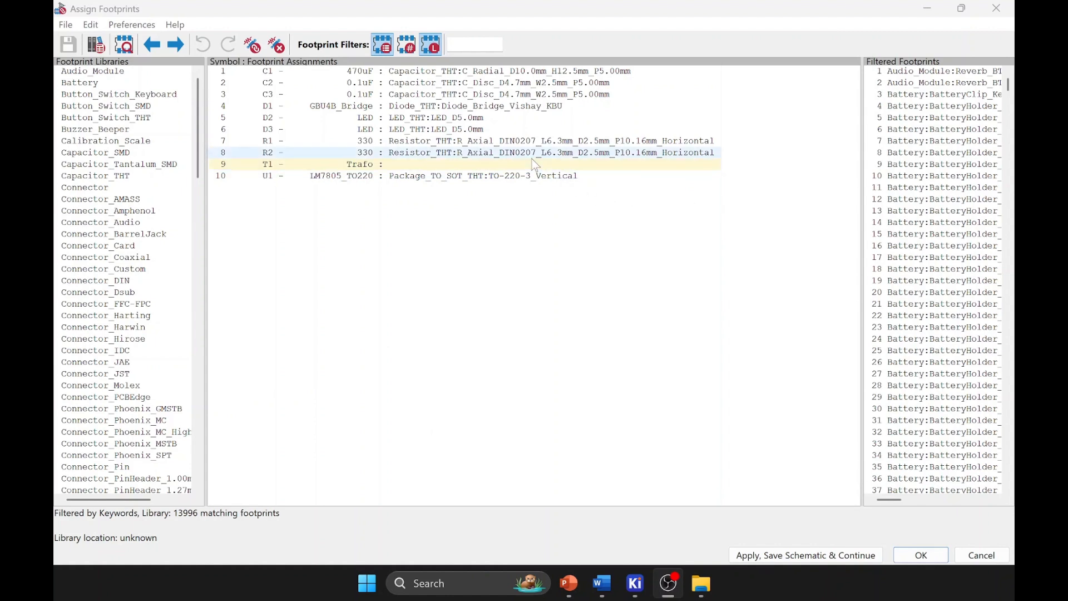
pyautogui.click(396, 165)
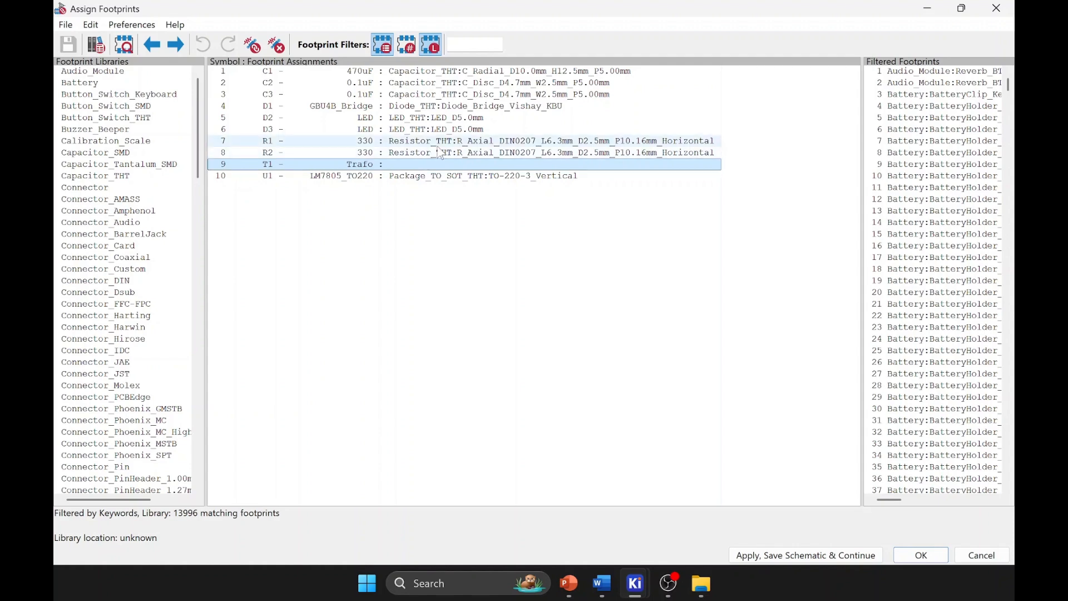
# - Remove the footprint assignments from the 0.1uF capacitors C3 and C2
pyautogui.click(422, 106)
pyautogui.click(420, 99)
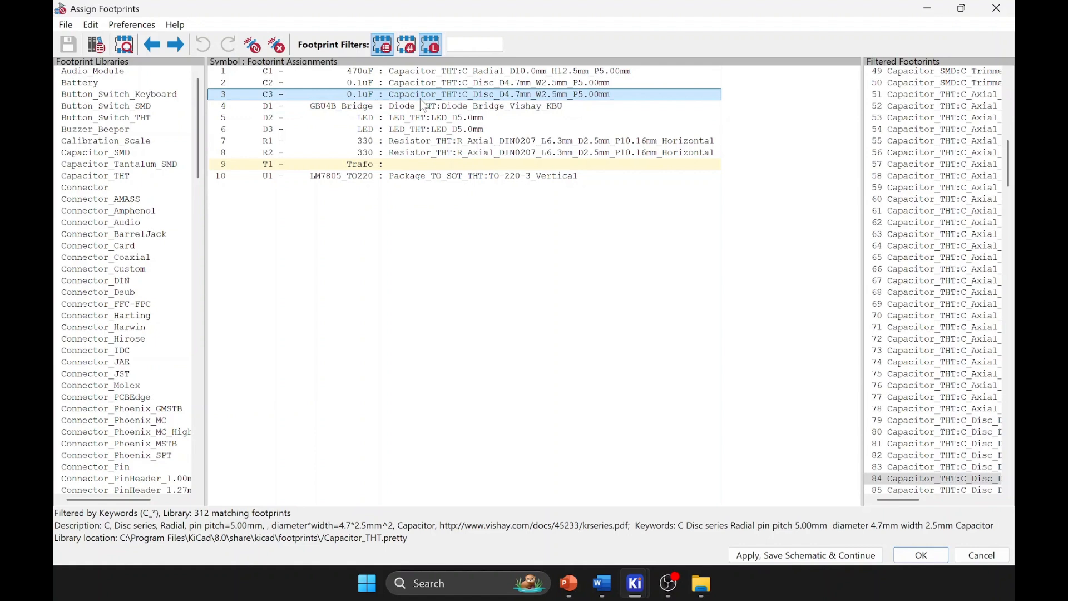
pyautogui.press('Delete')
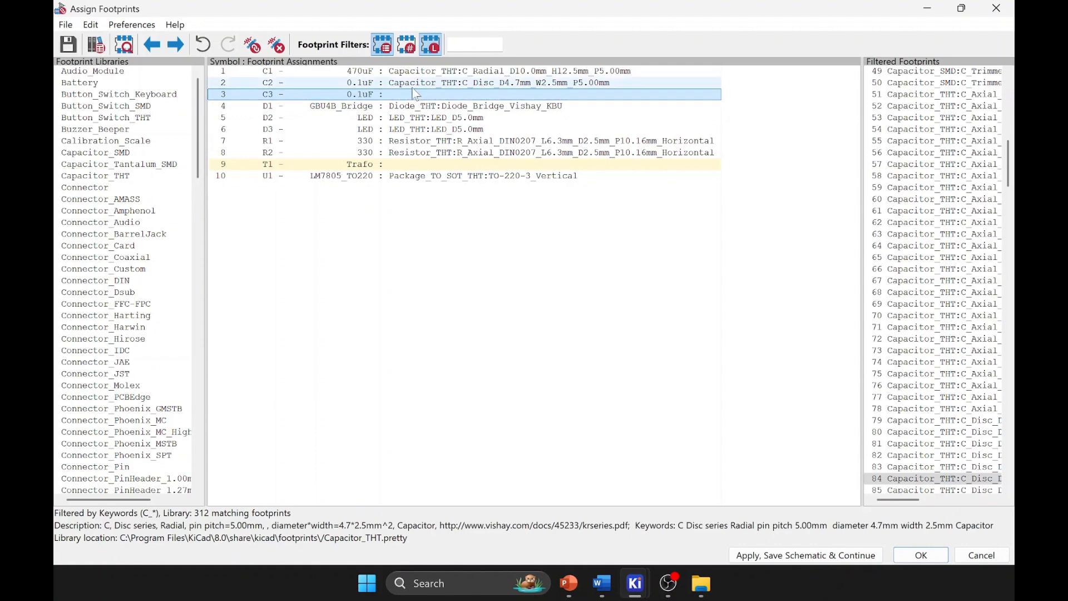
pyautogui.click(410, 87)
pyautogui.press('Delete')
pyautogui.click(362, 96)
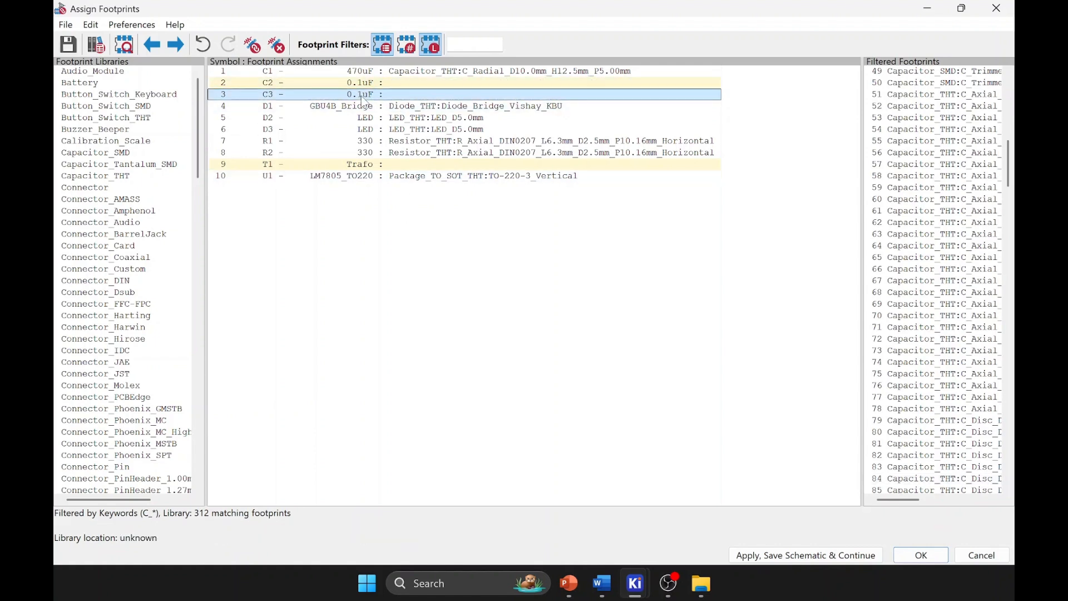
pyautogui.click(363, 85)
pyautogui.click(362, 96)
pyautogui.click(362, 85)
pyautogui.click(362, 96)
pyautogui.click(362, 84)
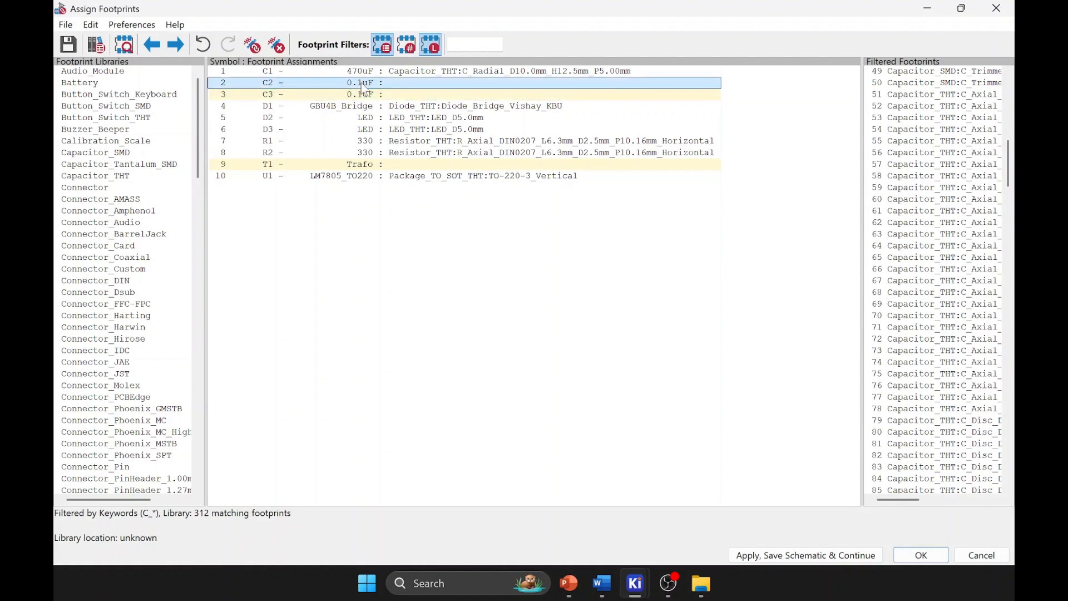
pyautogui.click(362, 95)
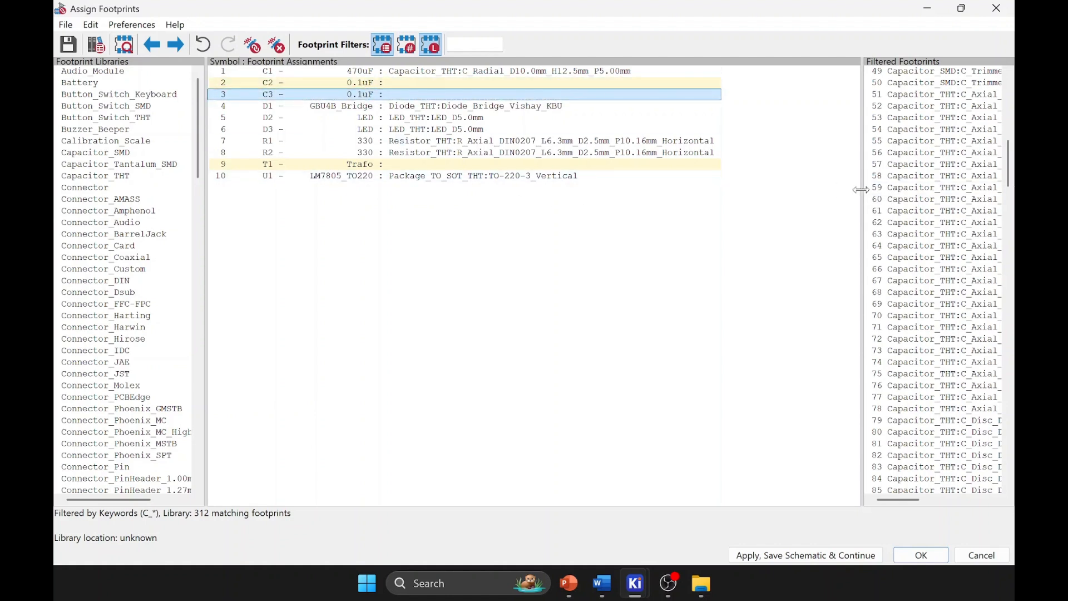
# - Widen the footprint list, select C2 and C3 together, and filter the Capacitor_THT footprints by "disc"
pyautogui.moveTo(813, 189); pyautogui.dragTo(726, 189)
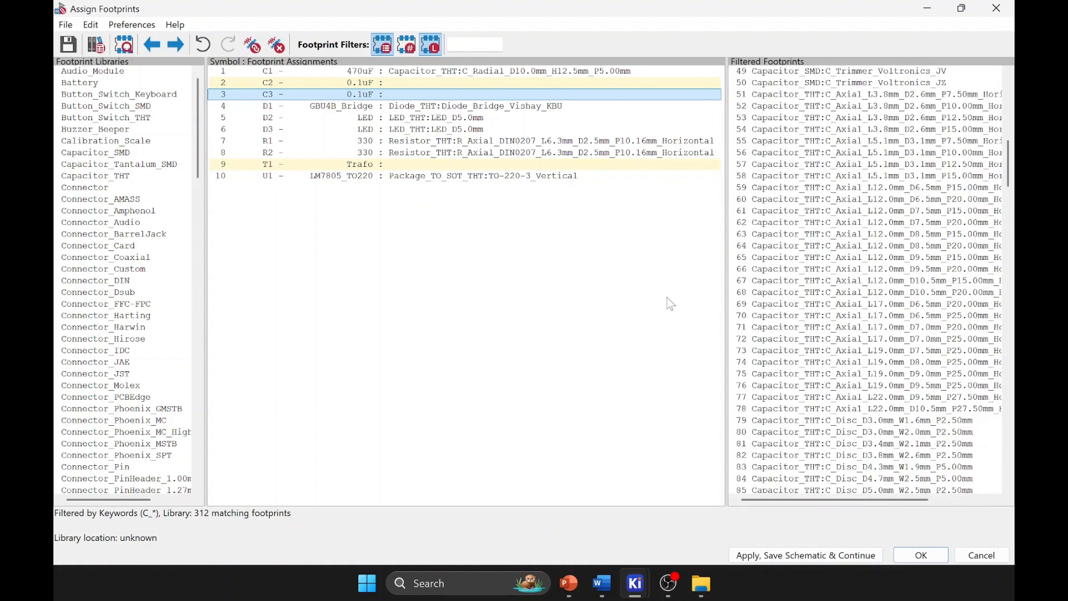
pyautogui.click(382, 84)
pyautogui.keyDown('shift'); pyautogui.click(380, 95); pyautogui.keyUp('shift')
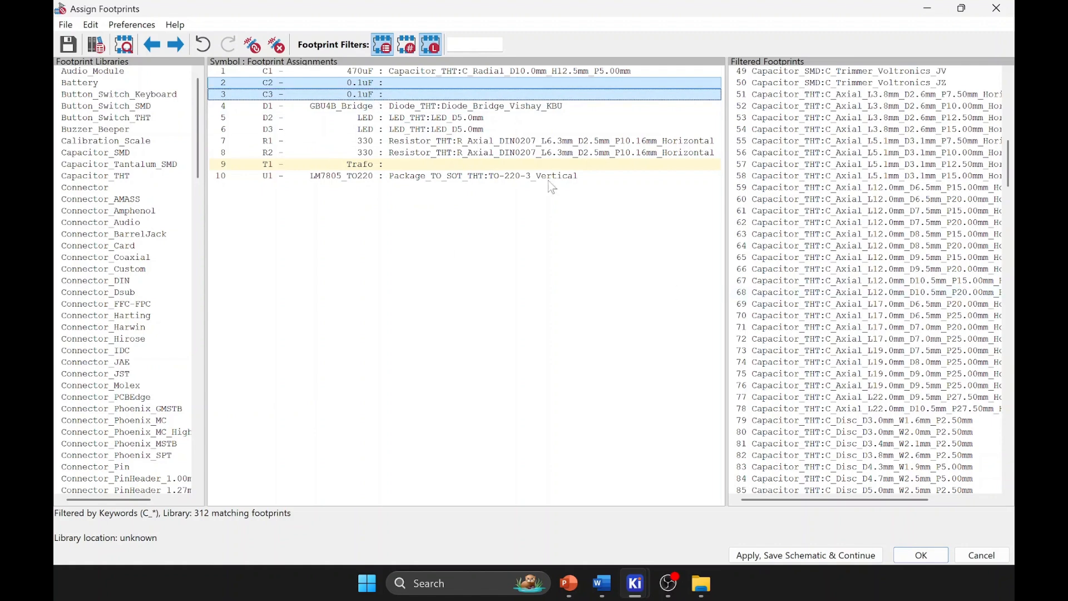
pyautogui.click(124, 176)
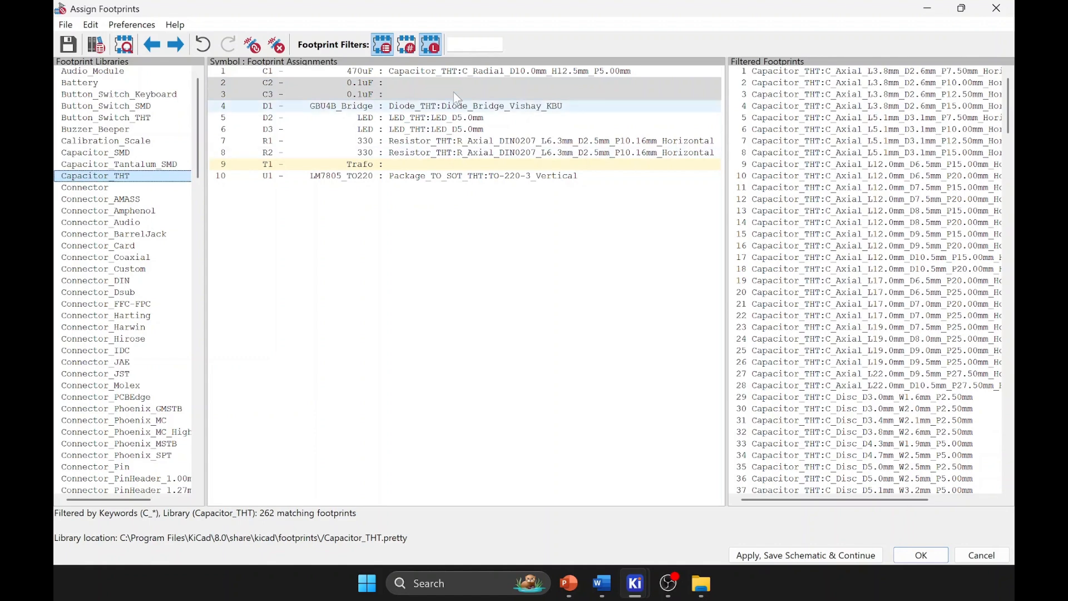
pyautogui.click(474, 44)
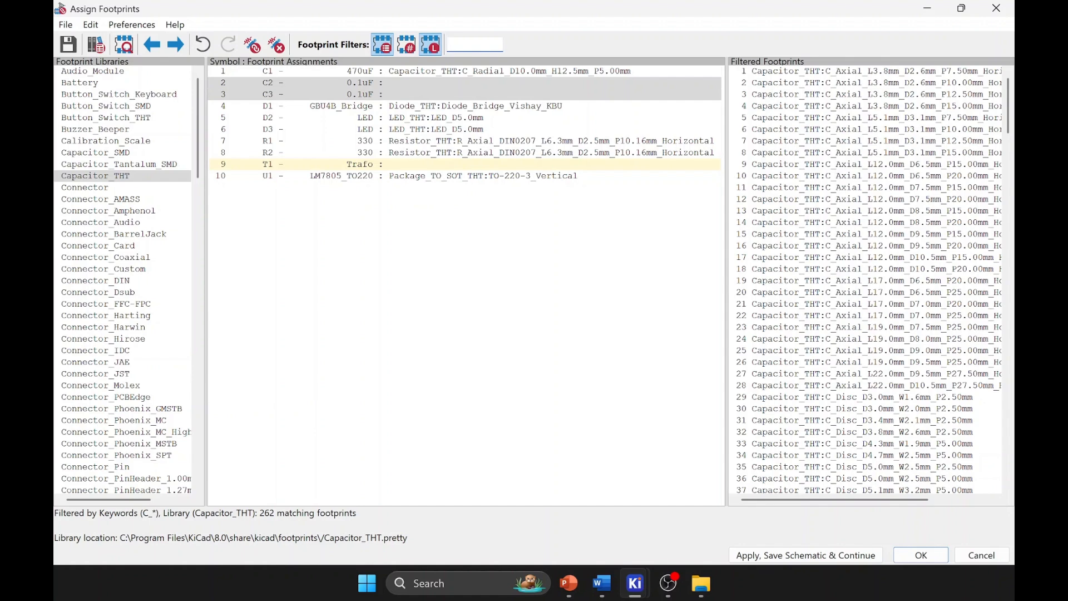
pyautogui.write('disch')
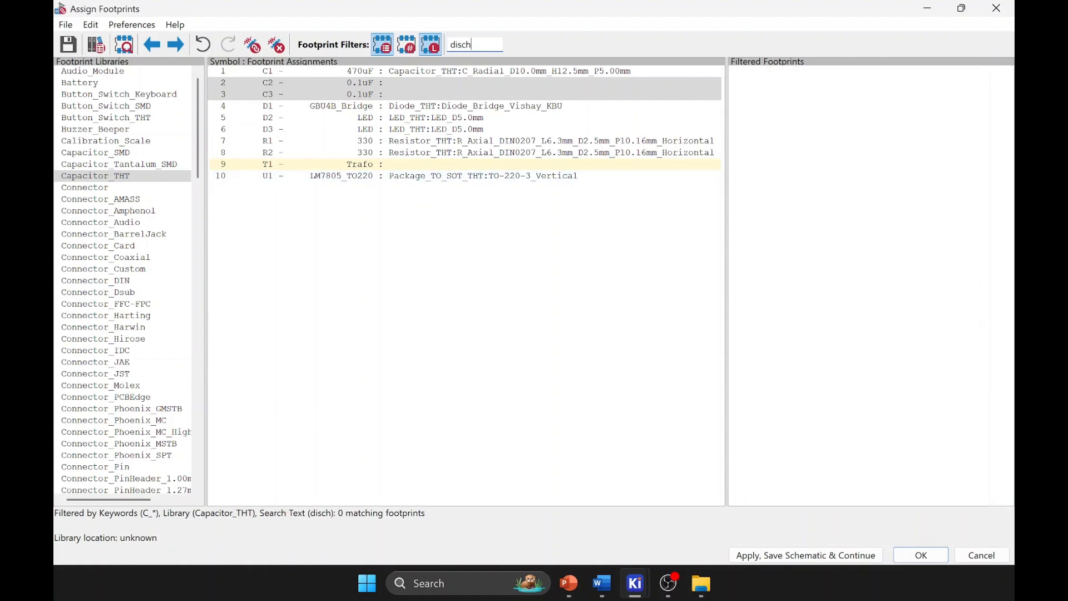
pyautogui.press('BackSpace')
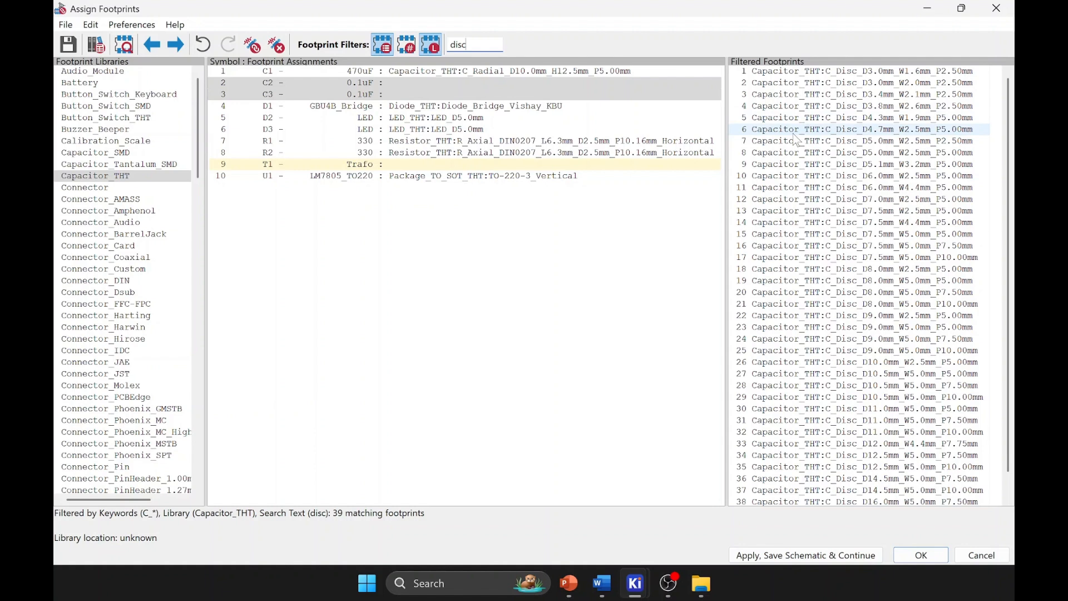
# - Assign the footprint Capacitor_THT:C_Disc_D4.7mm_W2.5mm_P5.00mm to the 0.1uF capacitors C2 and C3
pyautogui.click(887, 132)
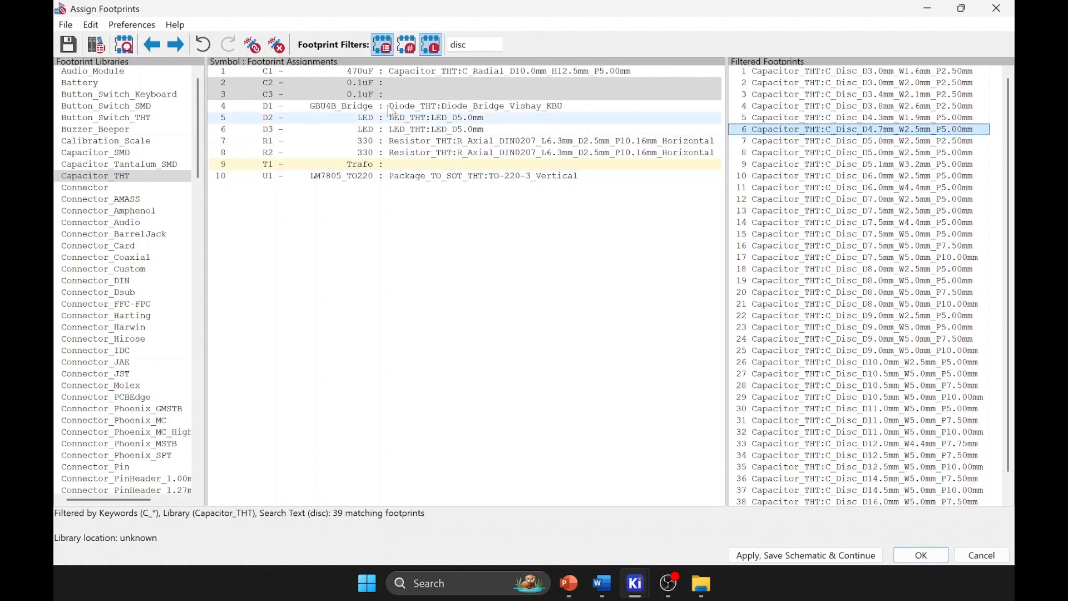
pyautogui.click(365, 83)
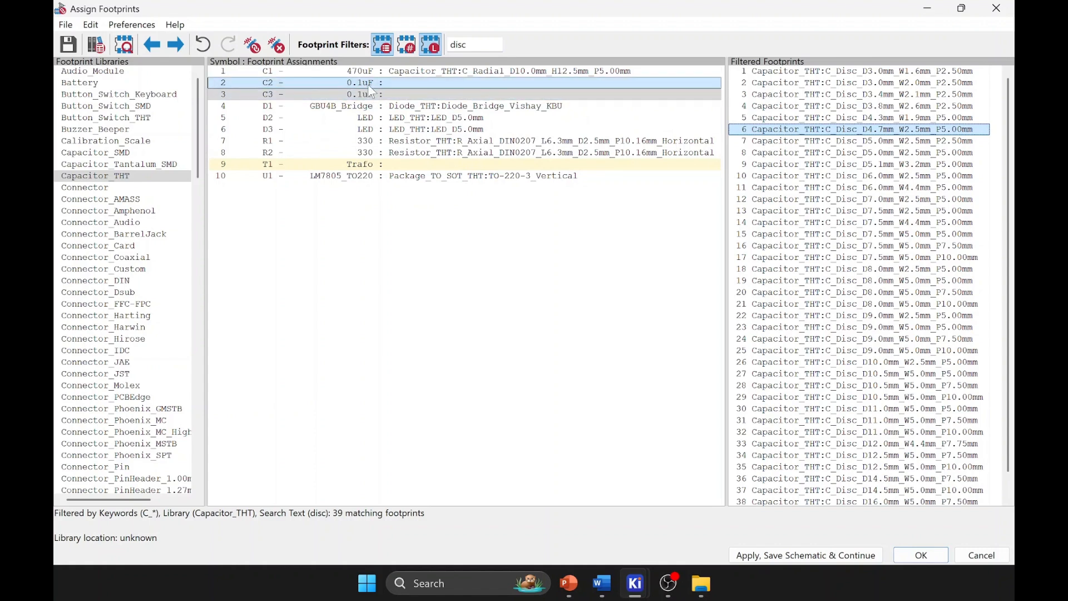
pyautogui.click(372, 93)
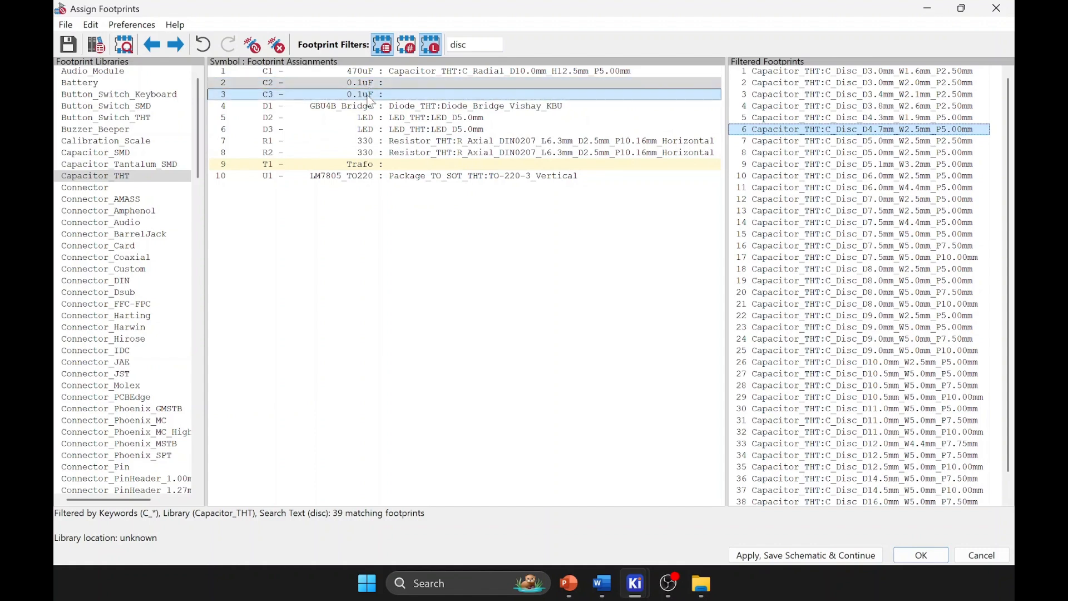
pyautogui.doubleClick(778, 131)
pyautogui.click(397, 85)
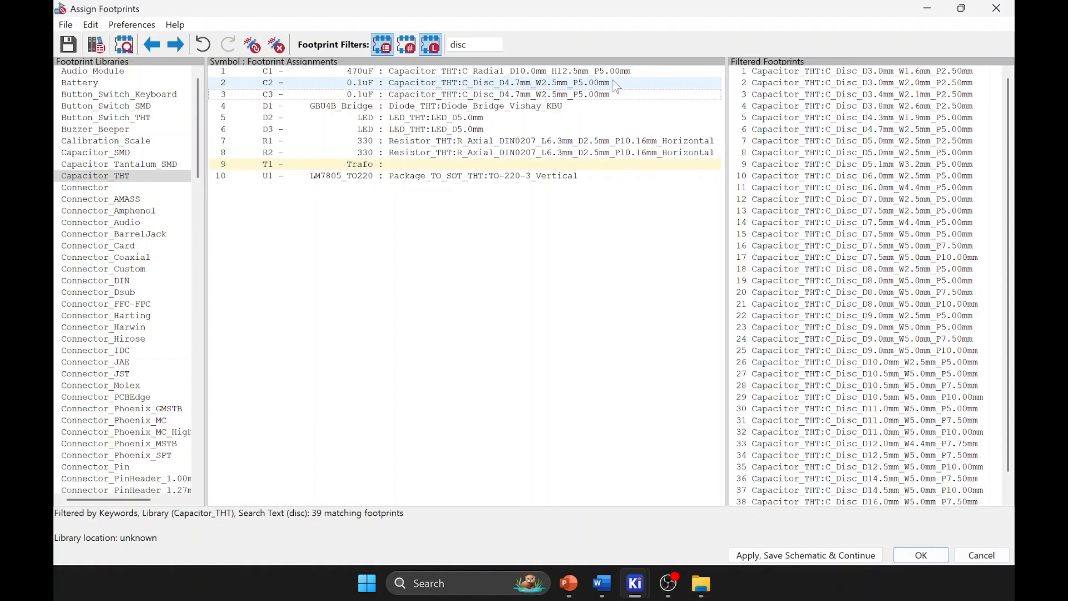
pyautogui.click(398, 95)
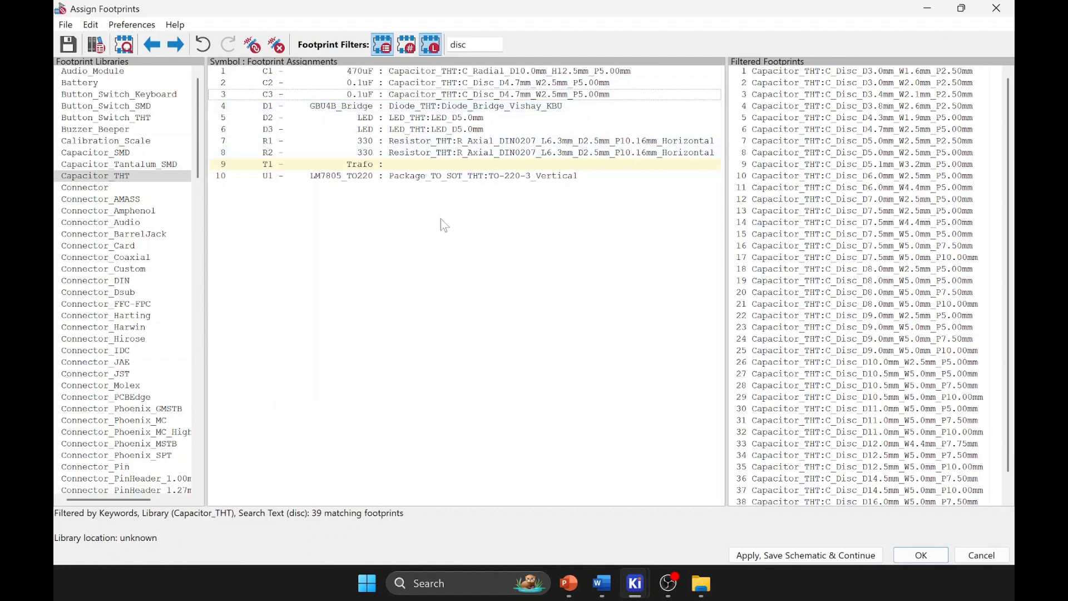
# - Select the transformer T1 in the list of symbol footprint assignments
pyautogui.click(452, 165)
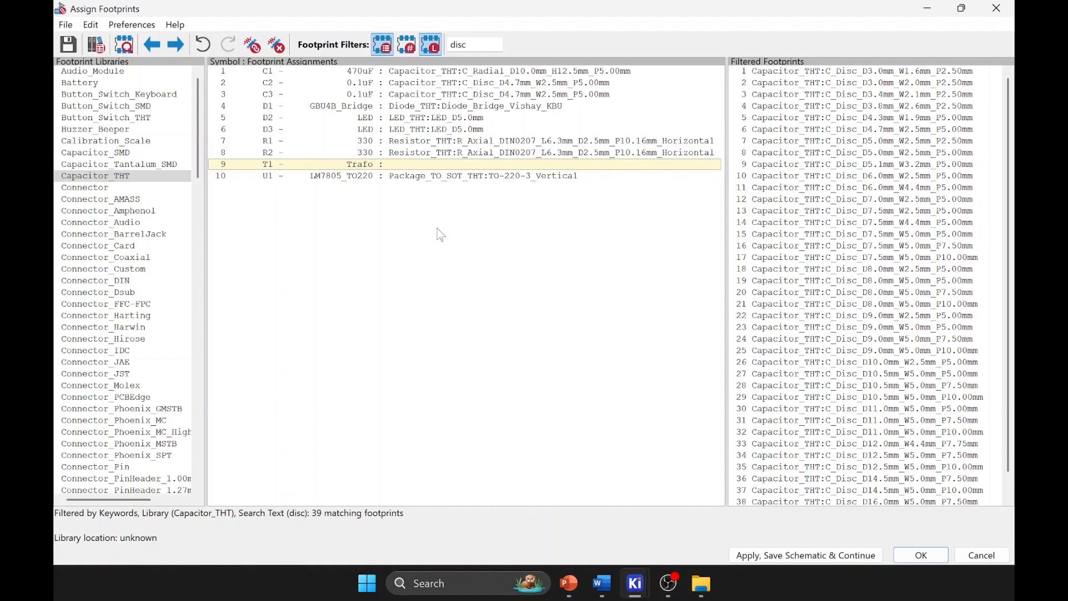